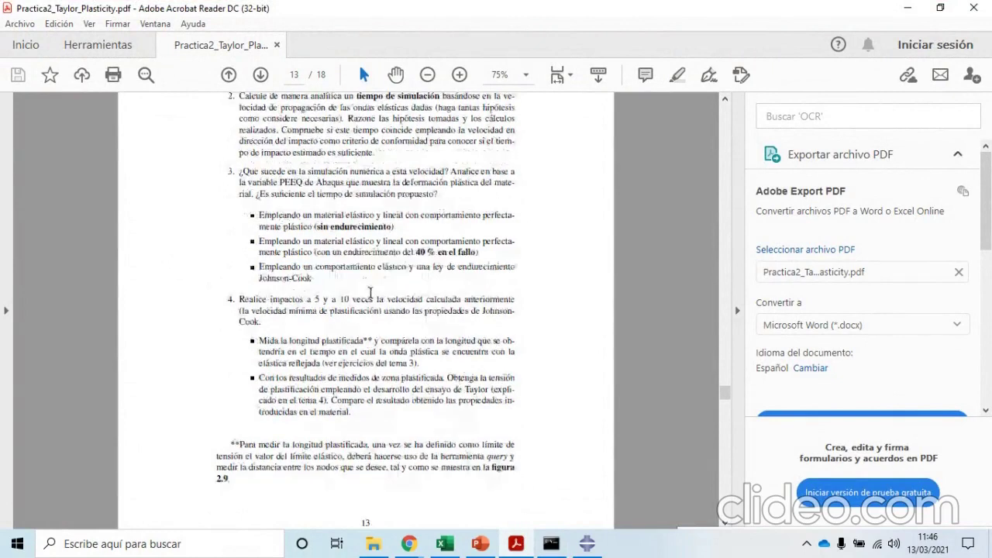
# - Review exercise 3's material hardening cases in the practice PDF, and switch to the PowerPoint slide with the minimum velocity and time calculations
pyautogui.moveTo(329, 246); pyautogui.dragTo(484, 261)
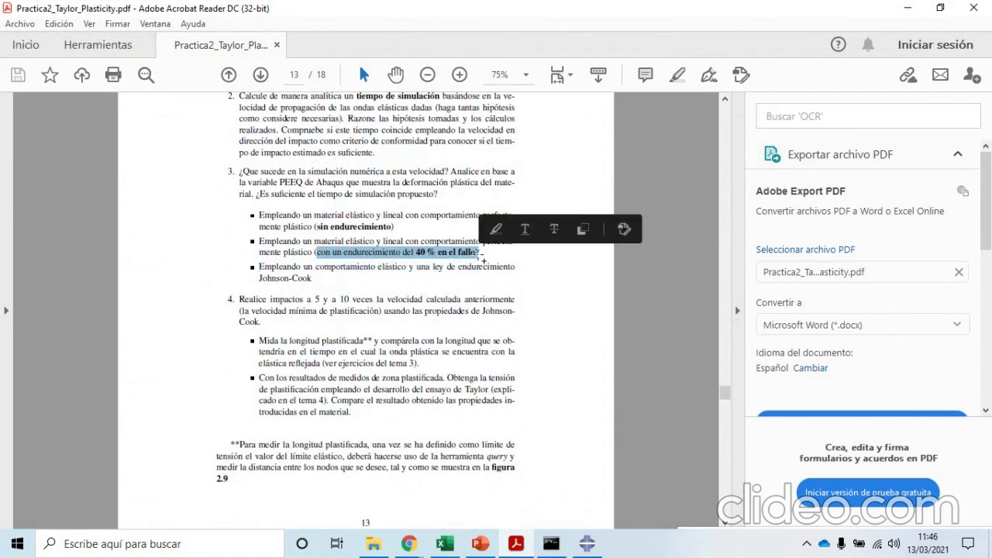
pyautogui.moveTo(271, 266); pyautogui.dragTo(349, 301)
pyautogui.click(326, 281)
pyautogui.click(341, 287)
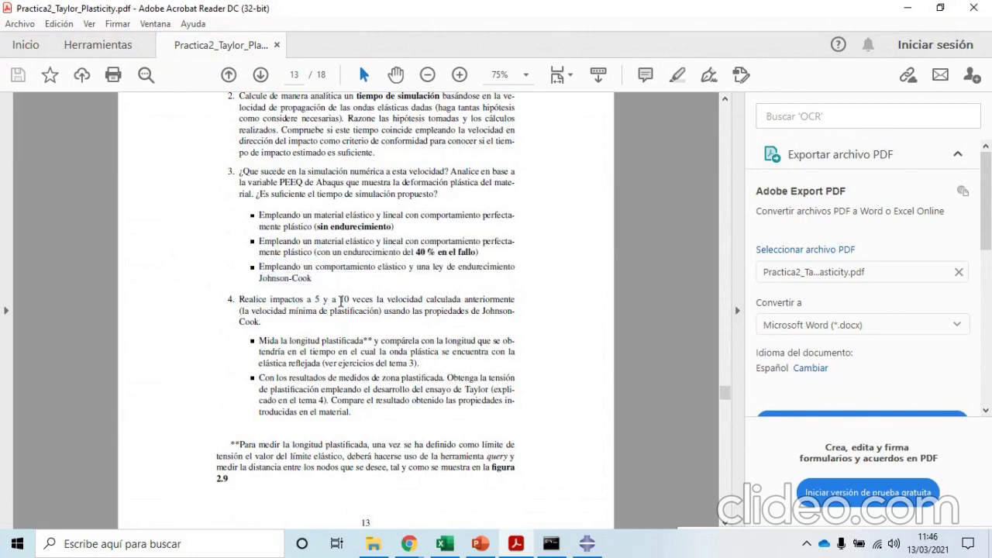
pyautogui.click(481, 544)
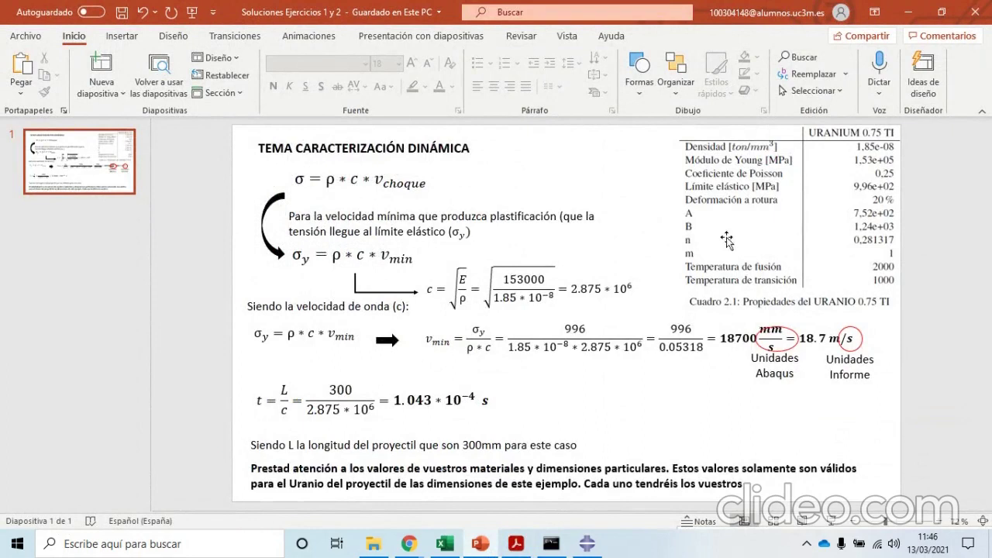
# - Switch to Abaqus/CAE, dismiss the start session dialog and set the work directory to the PLSM_20-21/P2/Abaqus folder on drive D
pyautogui.click(594, 546)
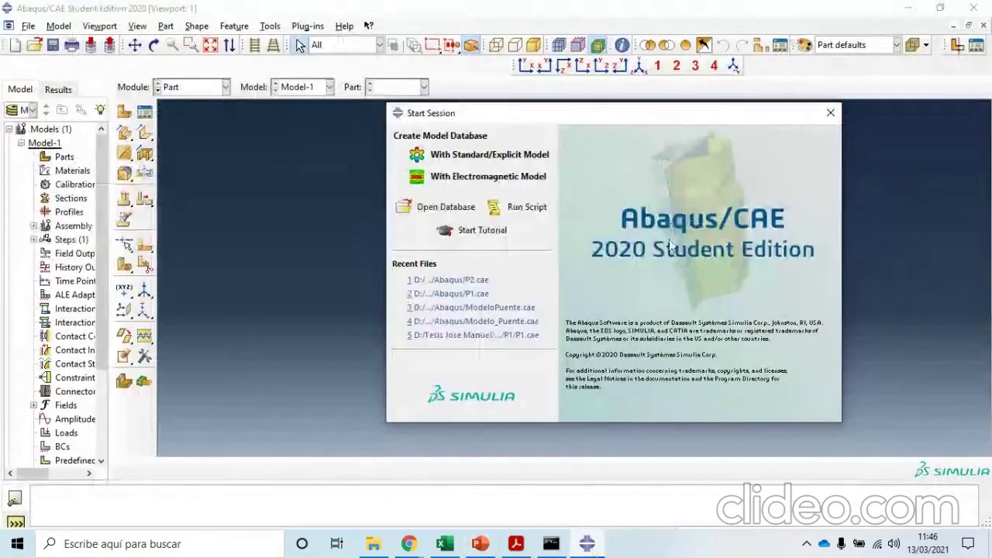
pyautogui.click(830, 113)
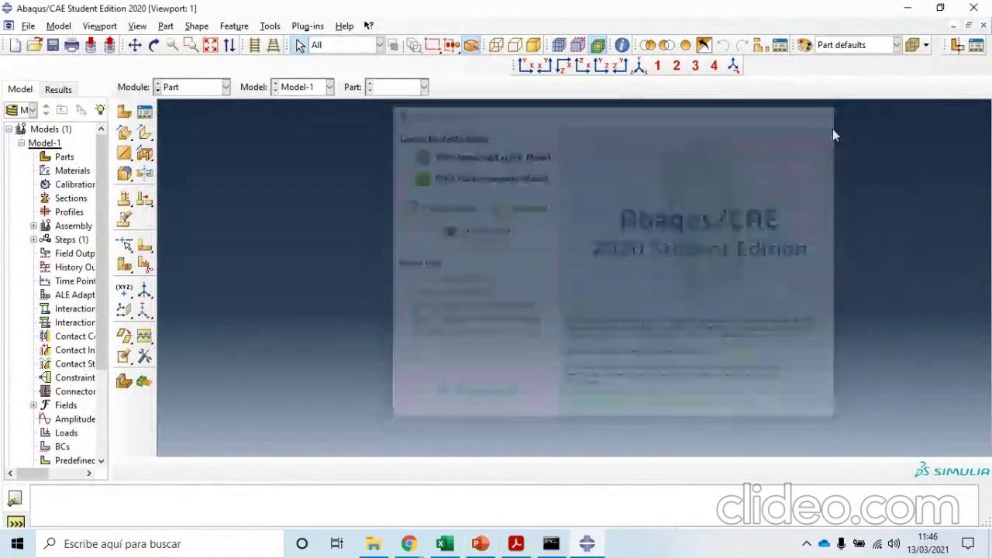
pyautogui.click(29, 28)
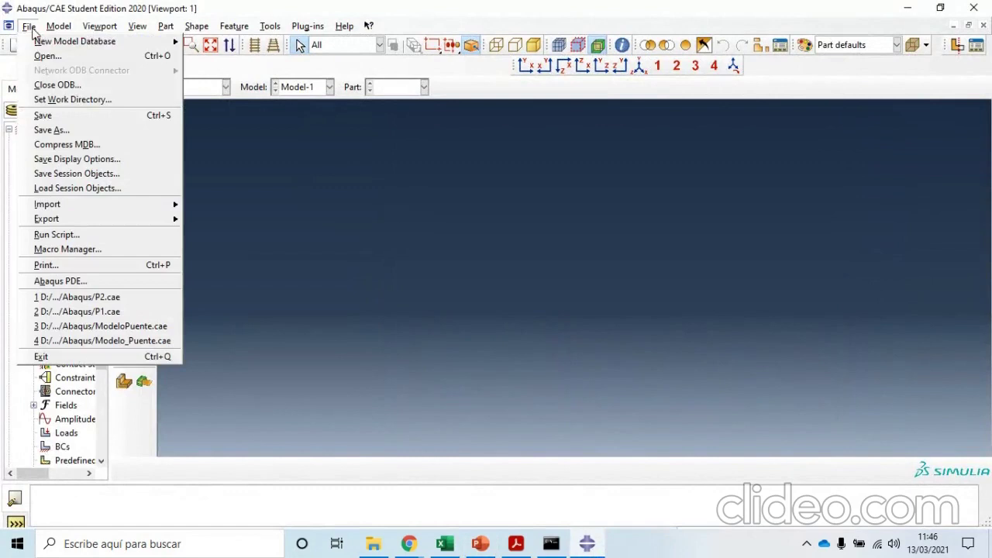
pyautogui.click(112, 100)
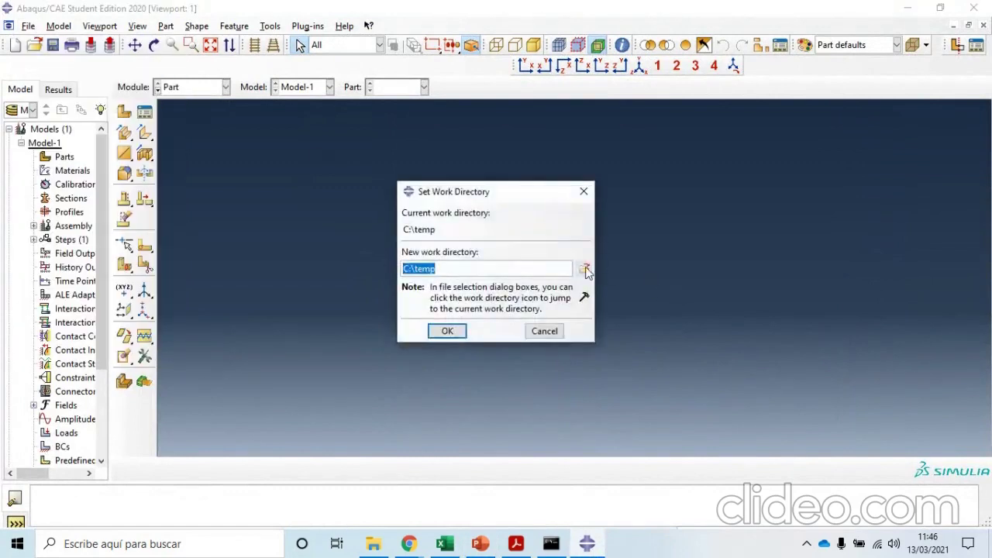
pyautogui.click(585, 269)
pyautogui.click(468, 180)
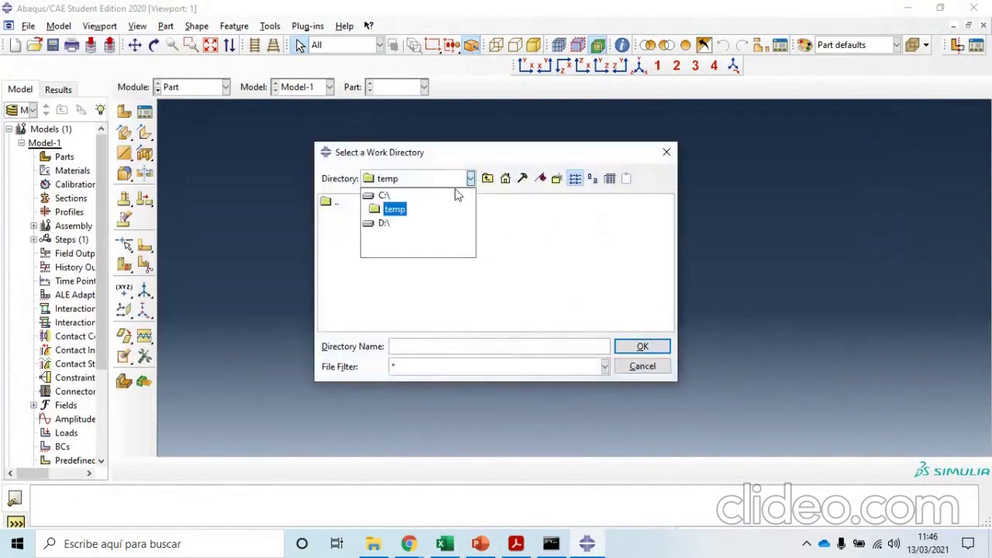
pyautogui.click(400, 225)
pyautogui.doubleClick(366, 299)
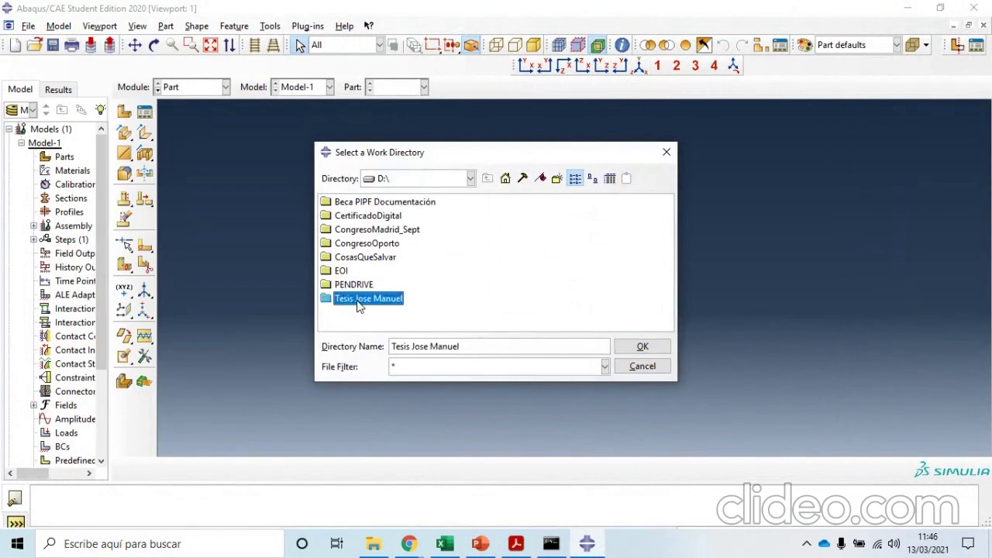
pyautogui.doubleClick(346, 230)
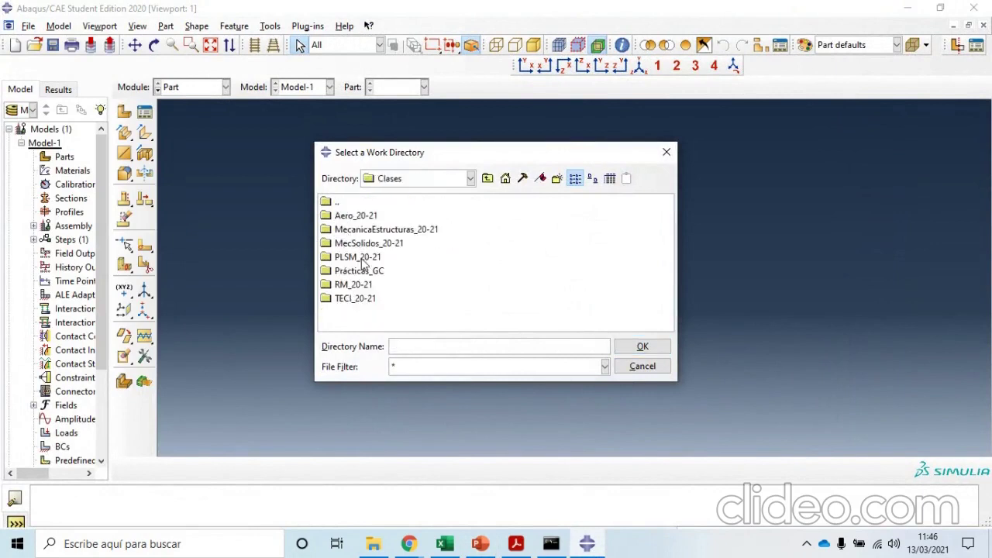
pyautogui.doubleClick(359, 258)
pyautogui.doubleClick(341, 230)
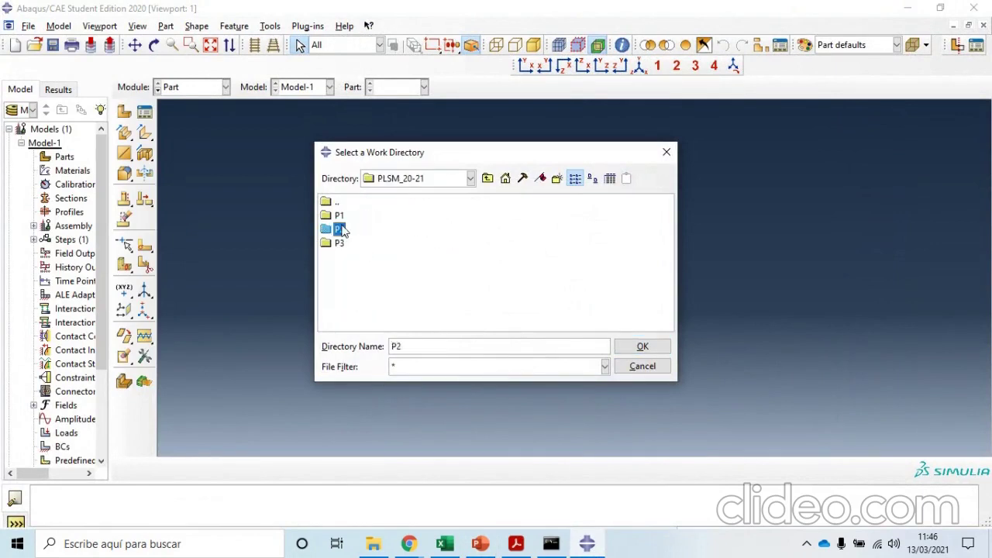
pyautogui.click(349, 217)
pyautogui.click(644, 347)
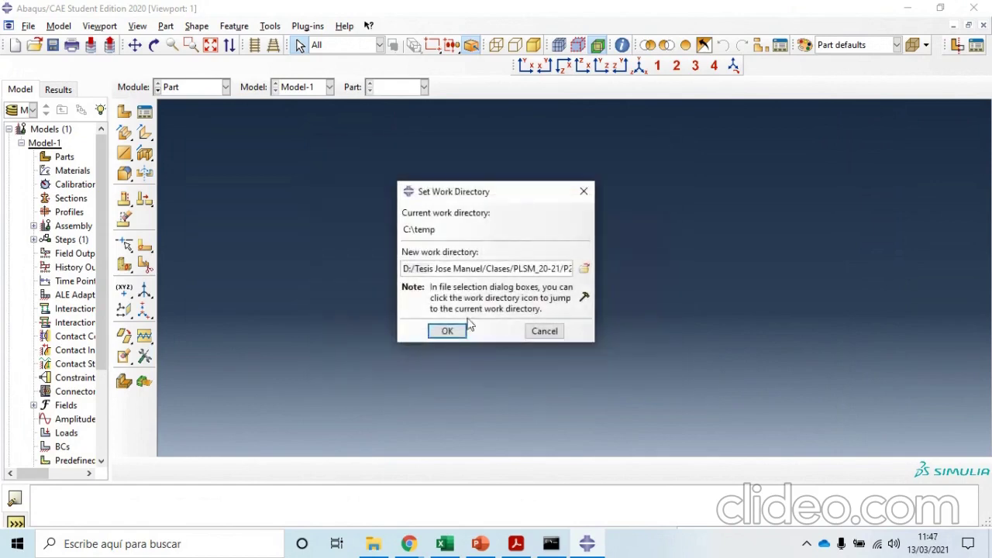
pyautogui.click(437, 334)
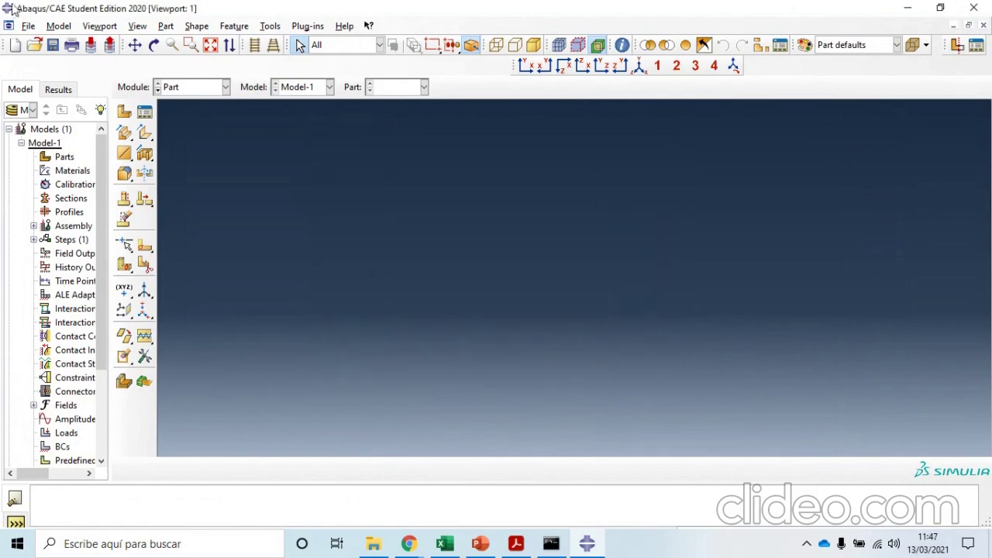
# - Open the model database P1.cae from the PLSM_20-21/P1/Abaqus folder
pyautogui.click(28, 25)
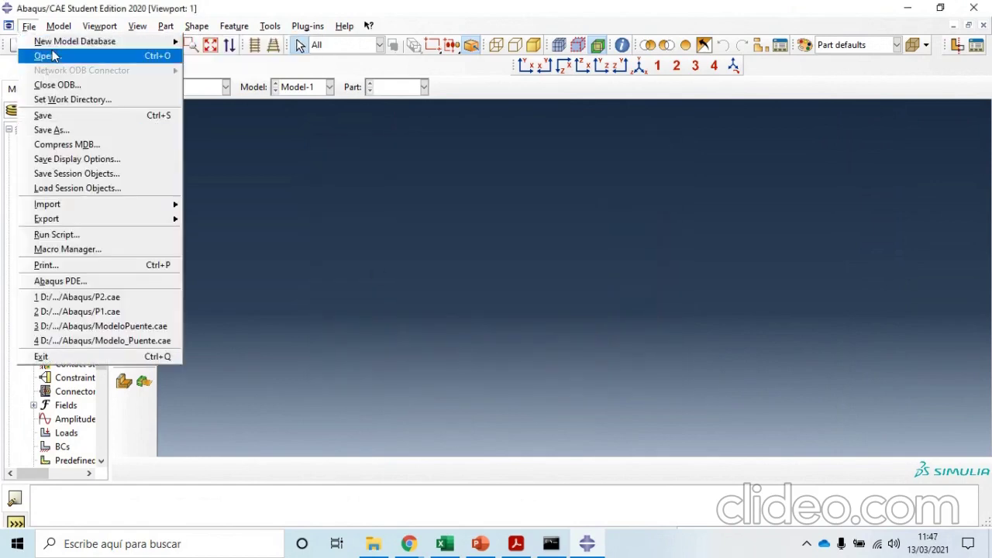
pyautogui.click(53, 56)
pyautogui.click(488, 179)
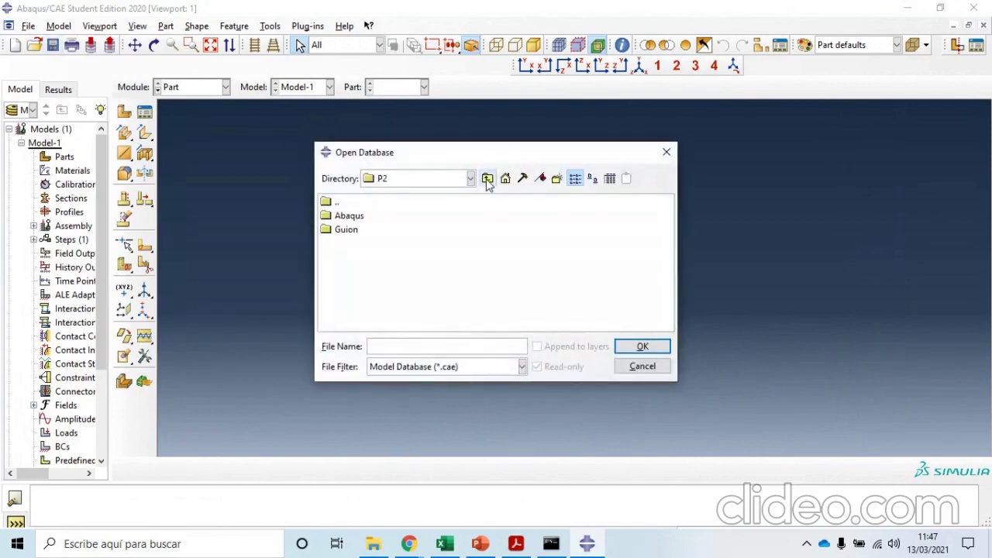
pyautogui.click(488, 179)
pyautogui.doubleClick(341, 216)
pyautogui.doubleClick(341, 217)
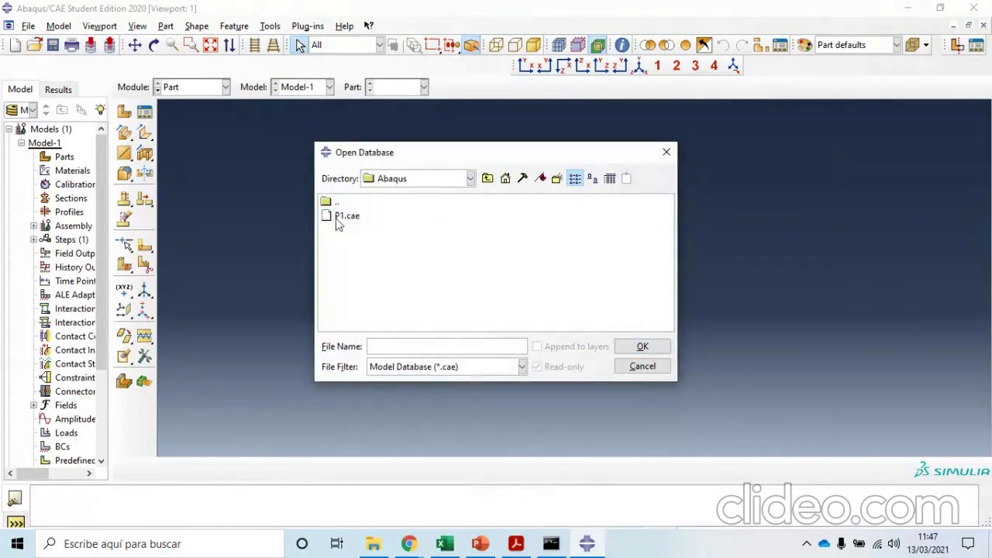
pyautogui.doubleClick(343, 216)
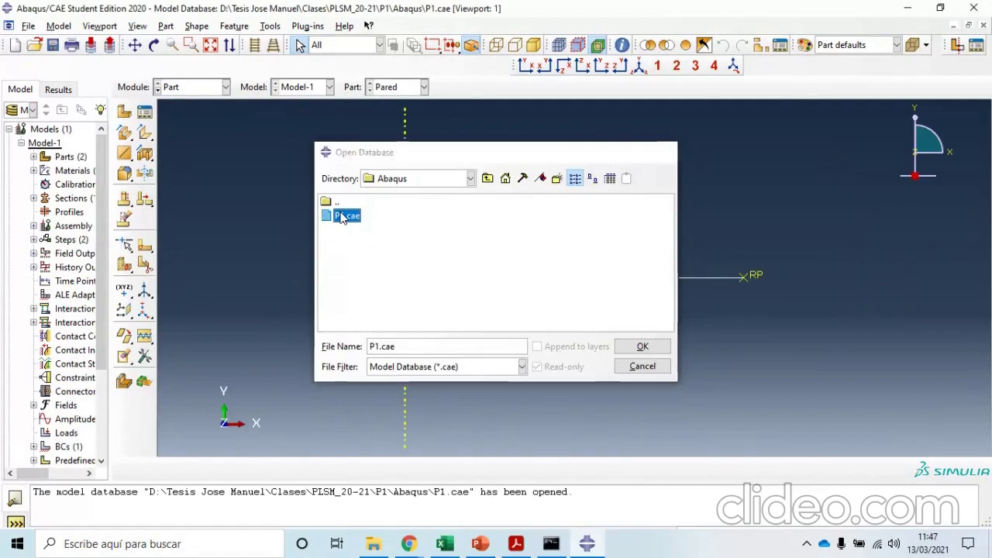
# - Save a copy of the model database as P2.cae in the PLSM_20-21/P2/Abaqus folder
pyautogui.click(28, 28)
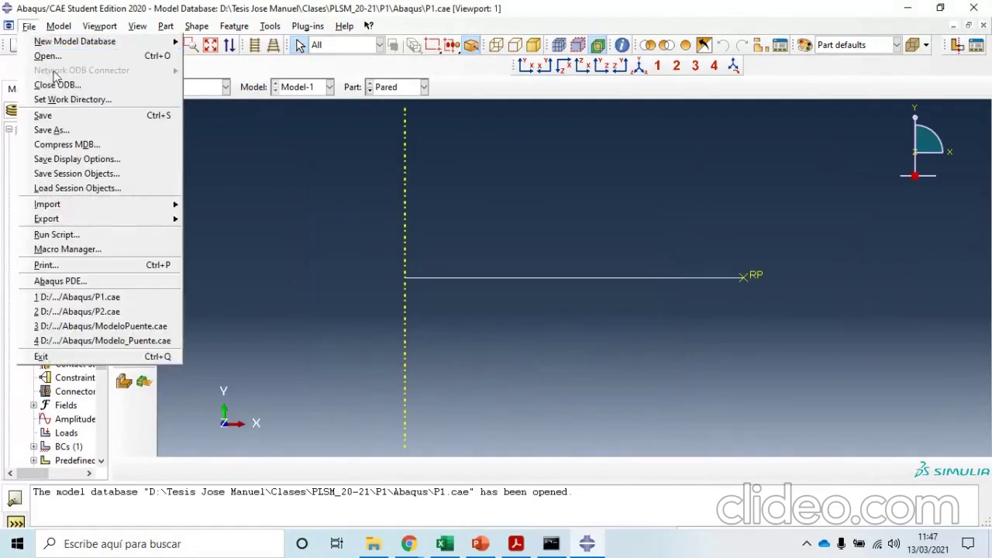
pyautogui.click(51, 130)
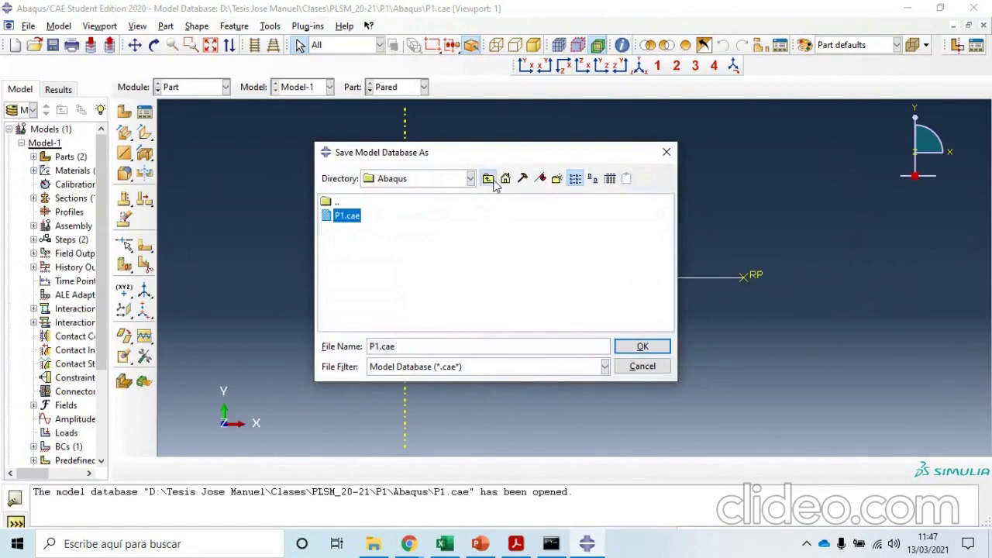
pyautogui.click(488, 178)
pyautogui.click(488, 178)
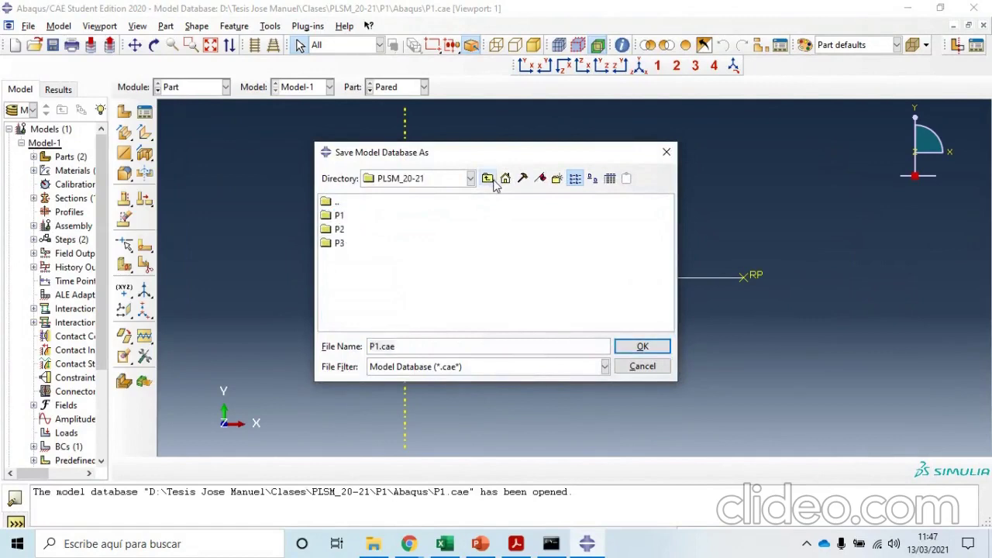
pyautogui.doubleClick(345, 232)
pyautogui.doubleClick(345, 216)
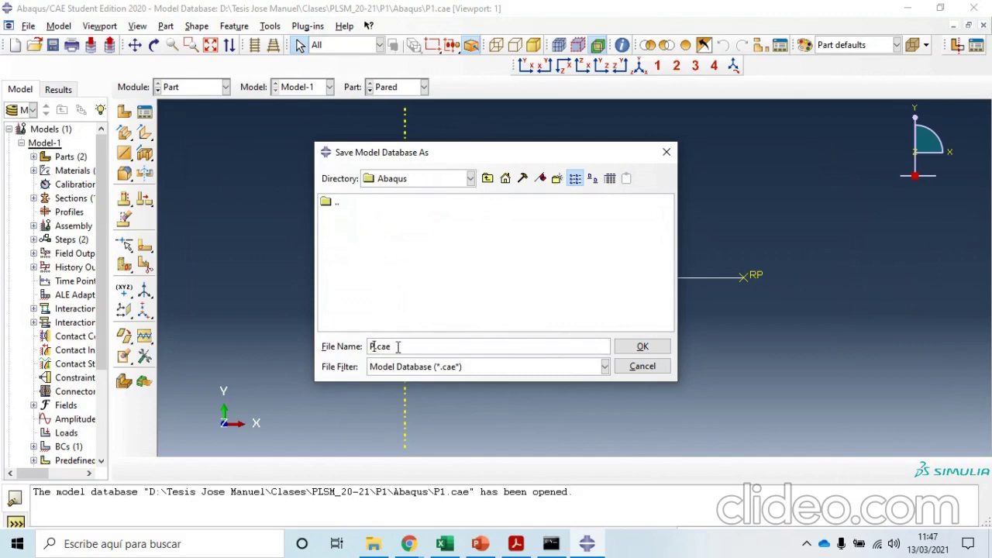
pyautogui.click(633, 347)
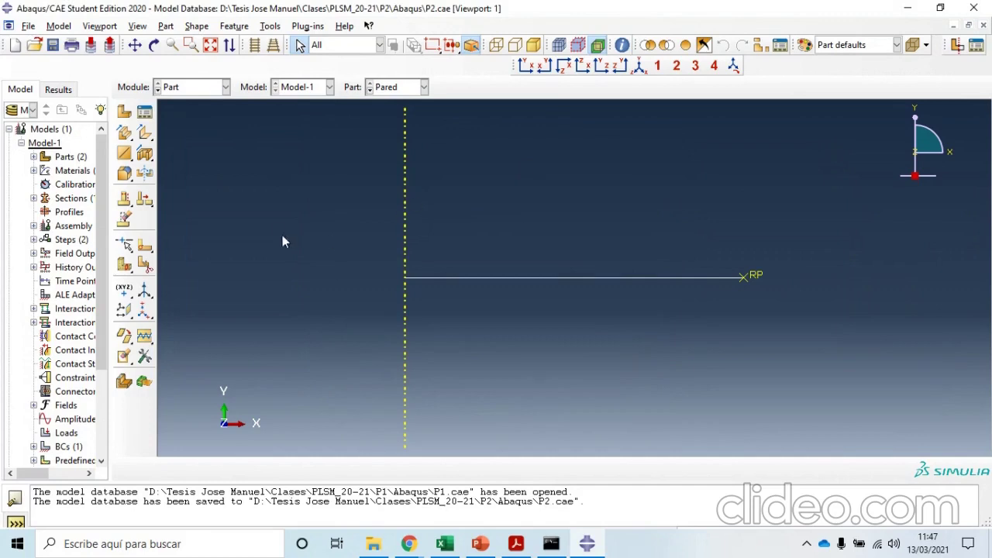
# - Switch to the practice PDF in Acrobat Reader and review exercise 2's simulation time check and exercise 3's three material cases
pyautogui.click(515, 543)
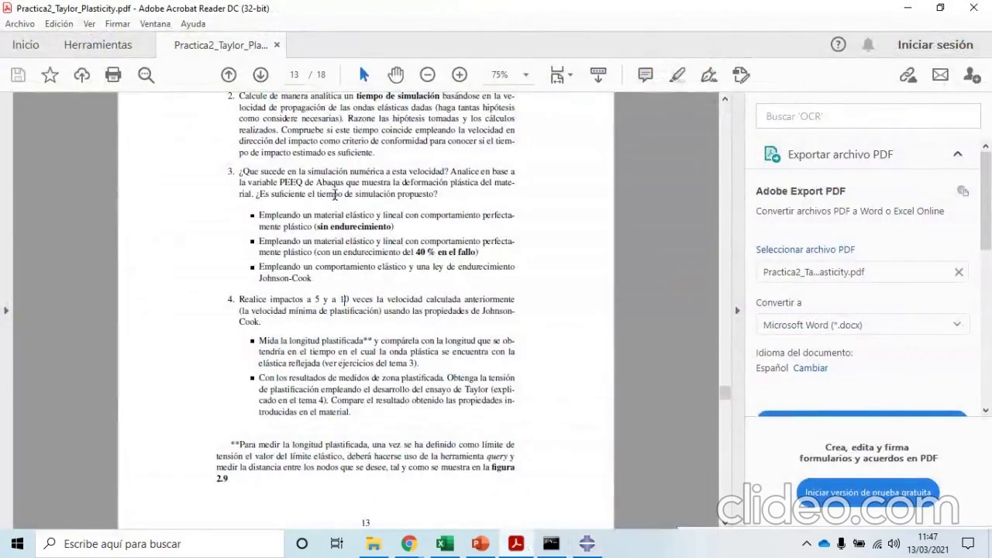
pyautogui.moveTo(282, 131); pyautogui.dragTo(388, 158)
pyautogui.click(389, 158)
pyautogui.moveTo(380, 156); pyautogui.dragTo(284, 132)
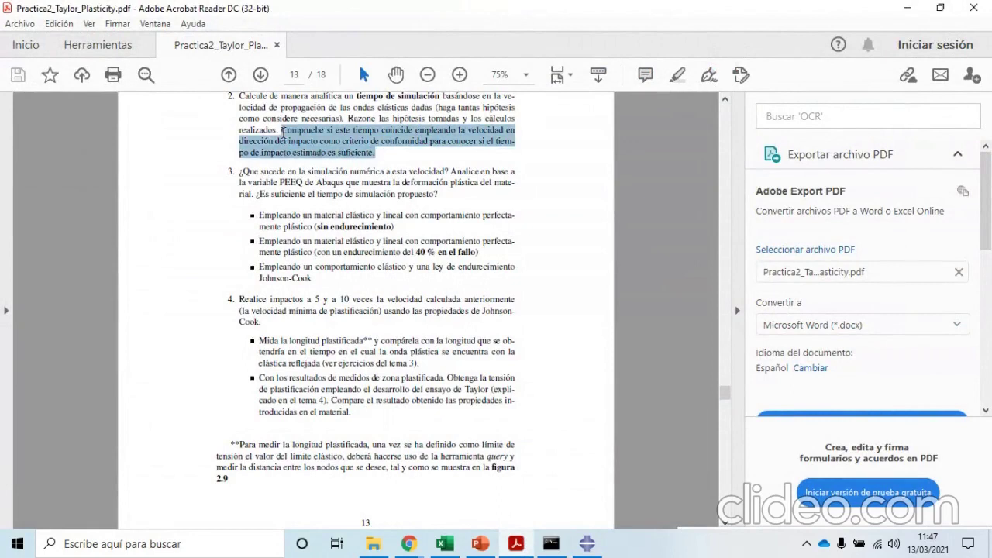
pyautogui.click(389, 154)
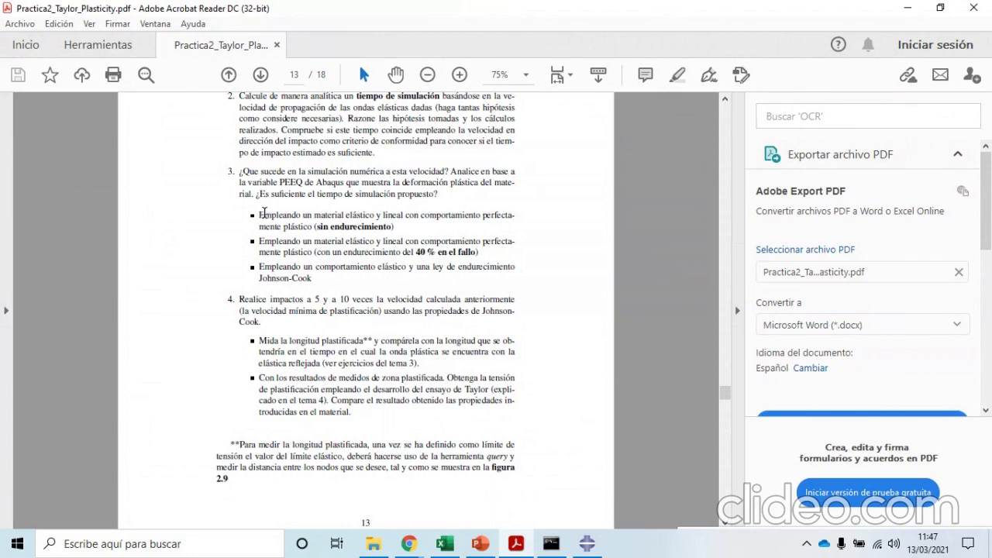
pyautogui.moveTo(262, 214); pyautogui.dragTo(397, 226)
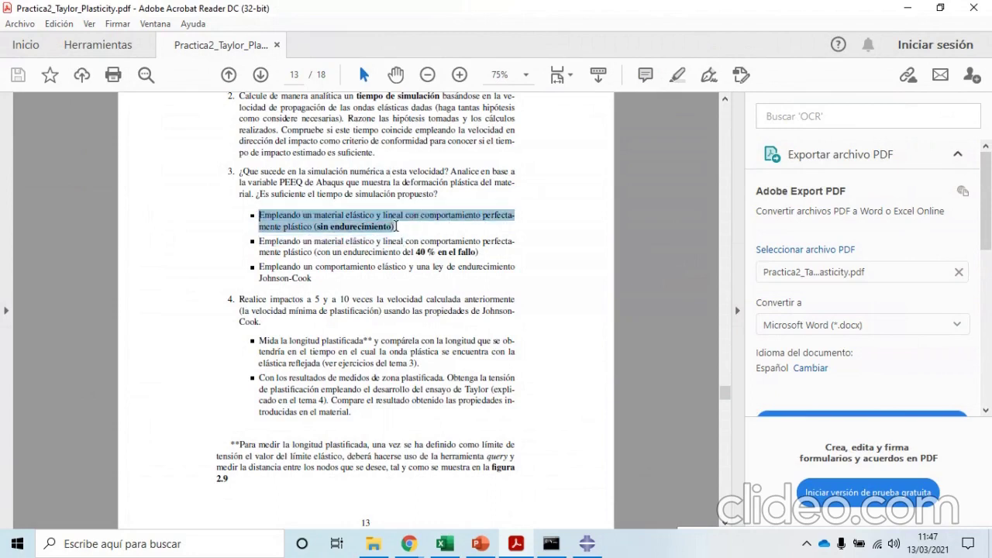
pyautogui.click(410, 230)
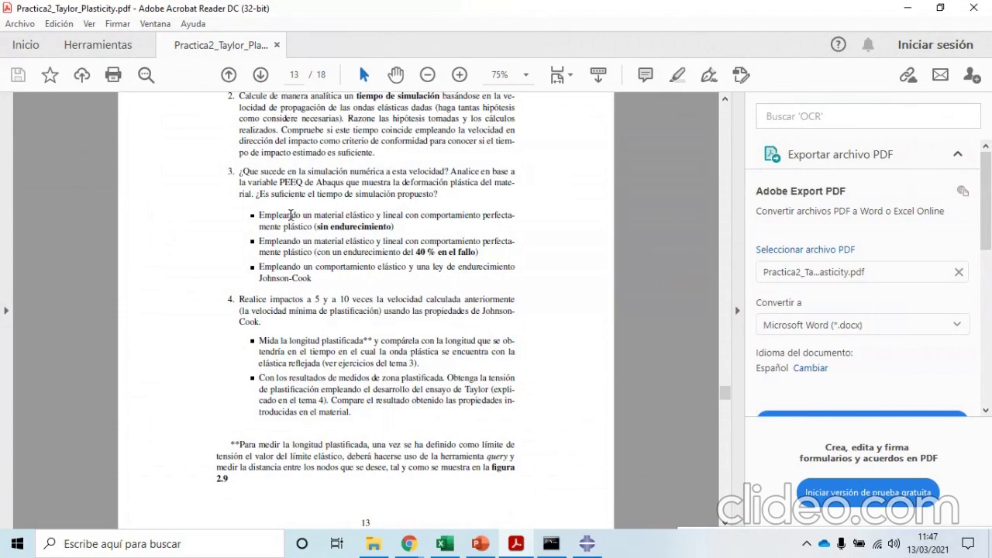
pyautogui.moveTo(290, 215); pyautogui.dragTo(327, 286)
pyautogui.click(338, 291)
# - Return to Abaqus/CAE and delete the Uranio material from the model in the Property module
pyautogui.hotkey('alt', 'Tab')
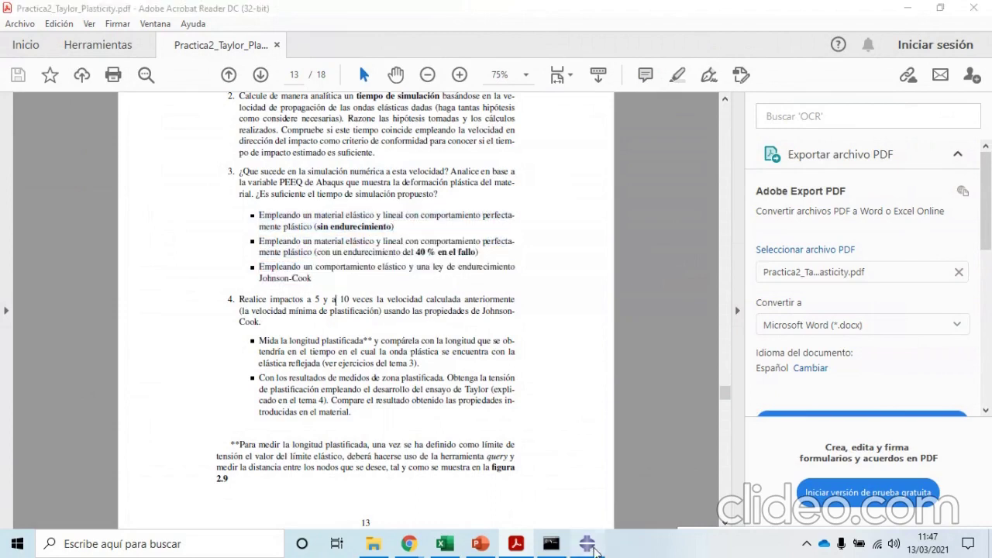
pyautogui.click(194, 88)
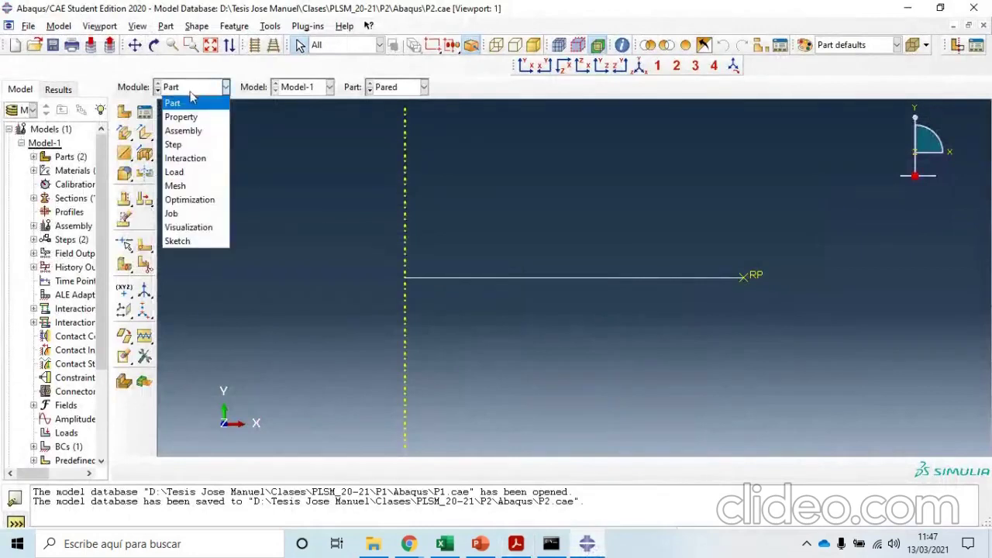
pyautogui.click(194, 116)
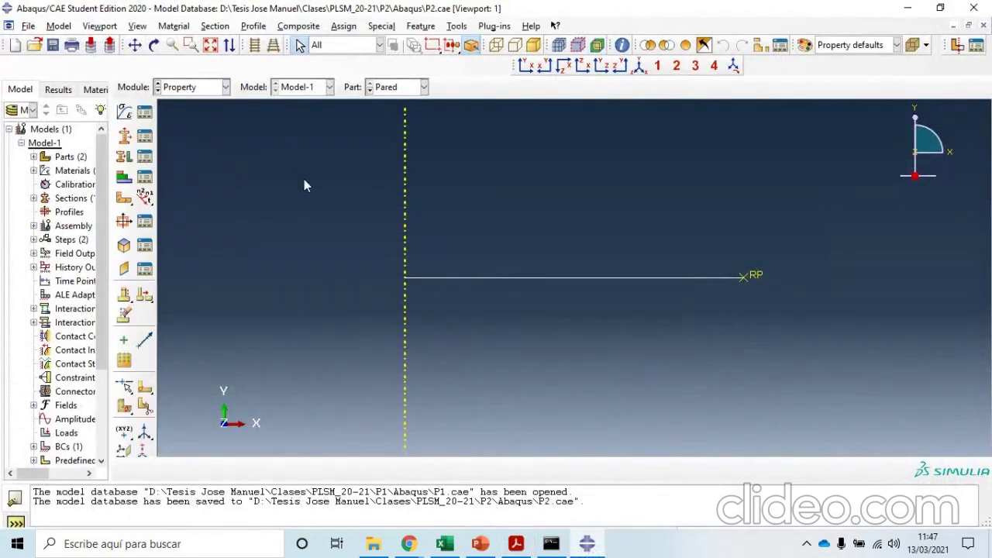
pyautogui.click(146, 113)
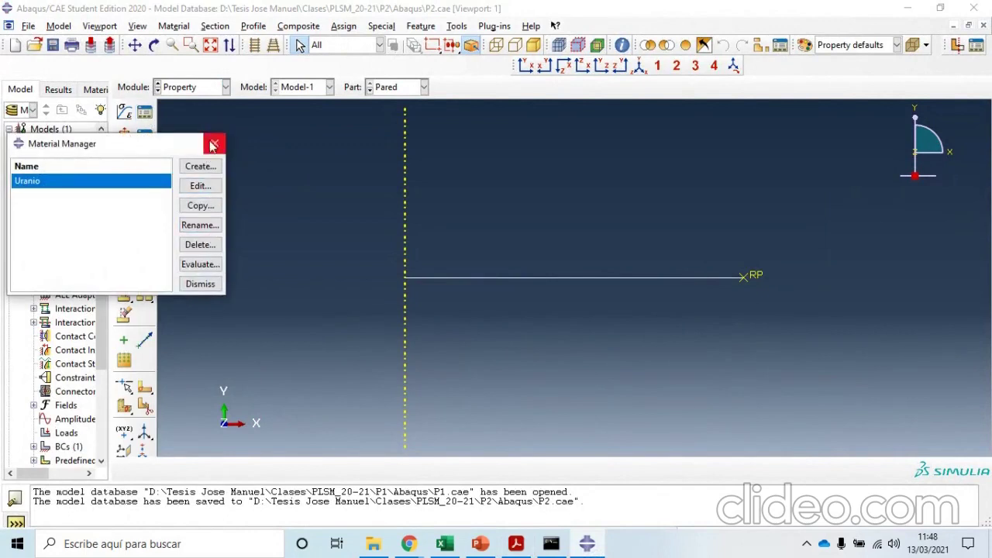
pyautogui.click(200, 244)
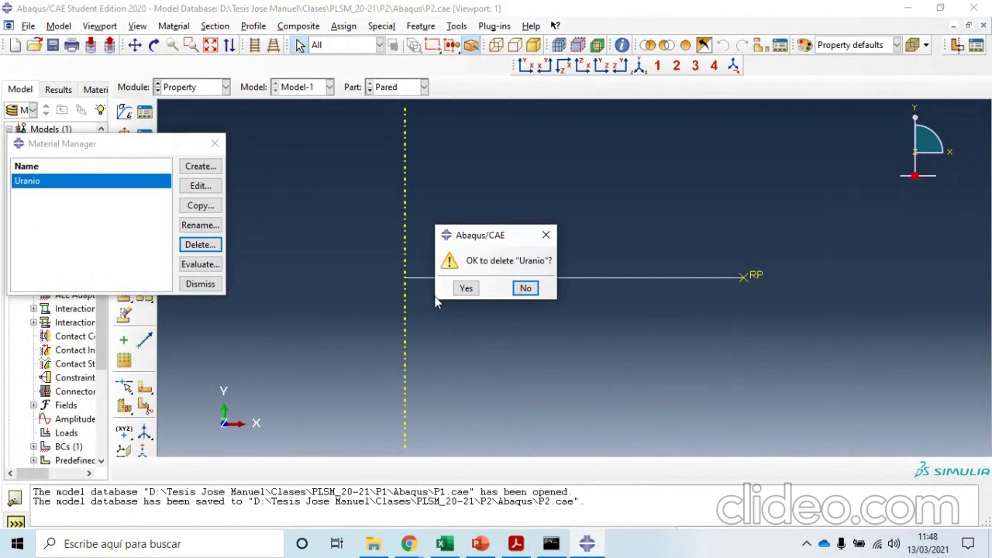
pyautogui.click(465, 287)
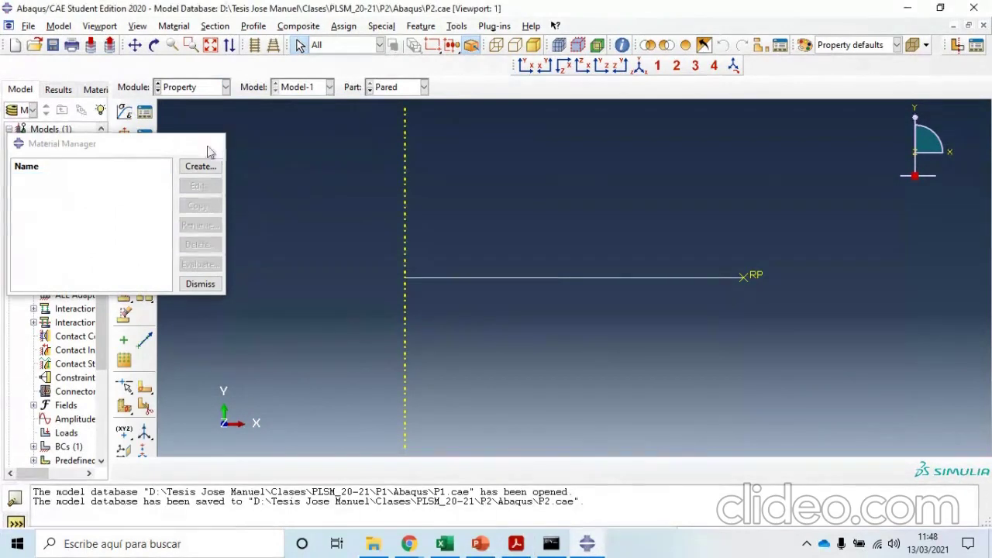
pyautogui.click(213, 145)
# - Delete the Proyectil solid homogeneous section from the model
pyautogui.click(145, 137)
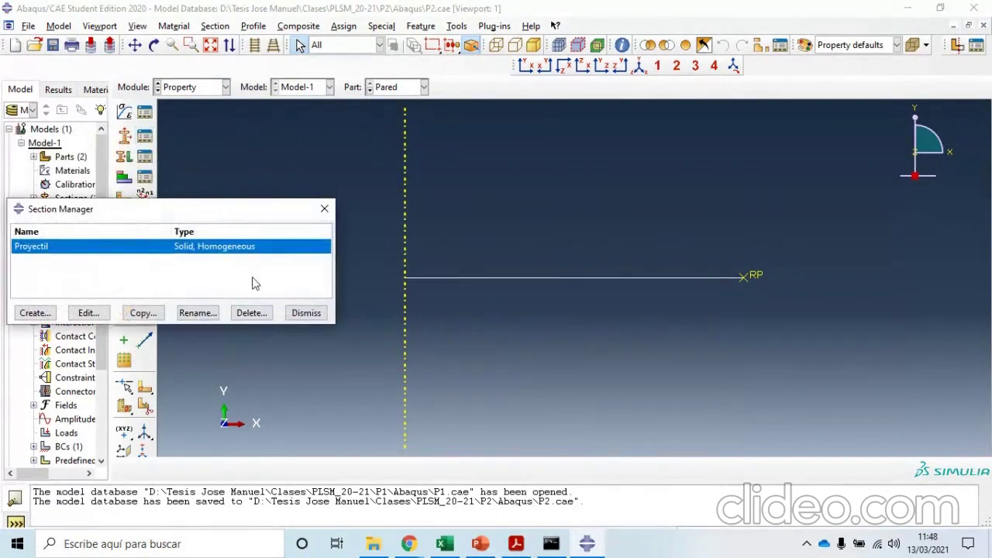
pyautogui.click(251, 313)
pyautogui.click(463, 289)
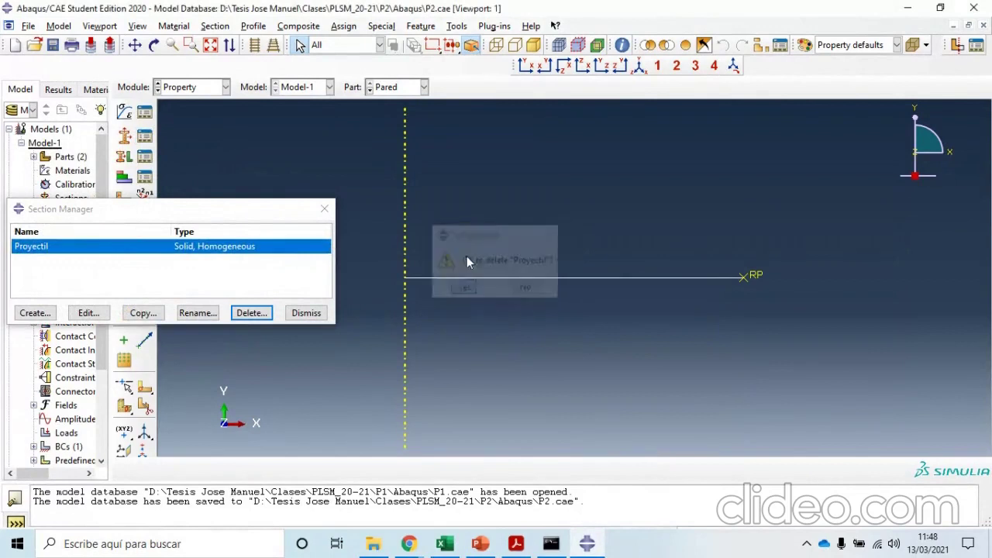
# - Make Proyectil the current part in place of Pared and close the section manager
pyautogui.click(424, 87)
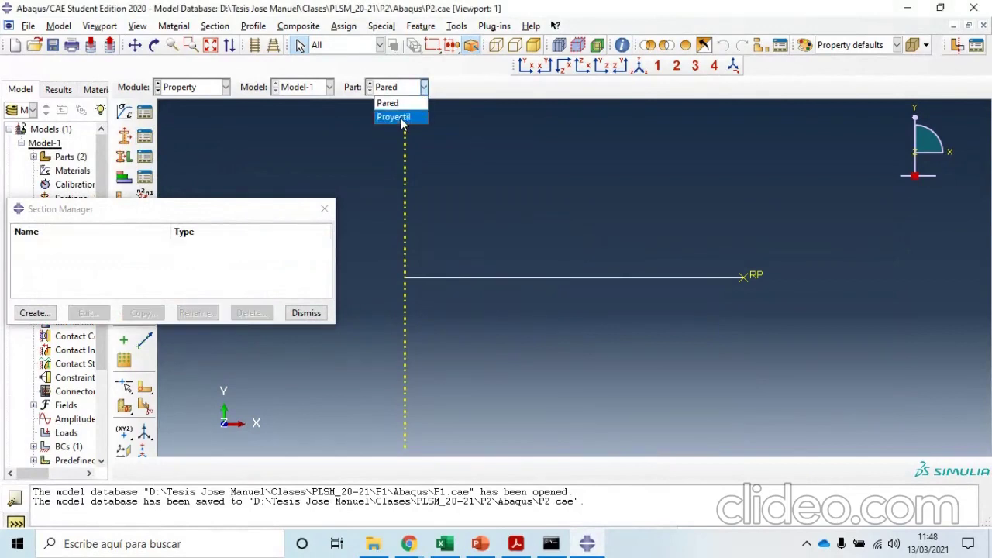
pyautogui.click(397, 117)
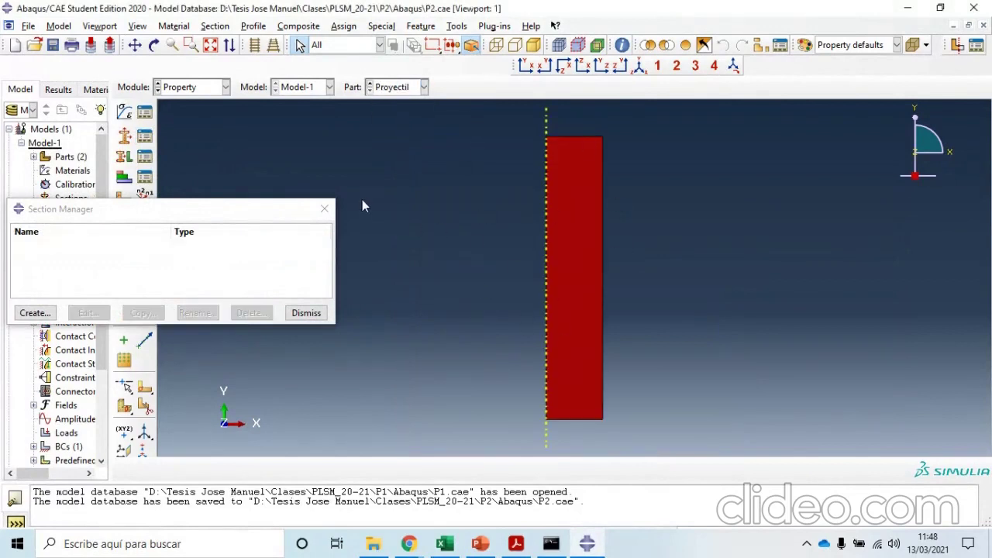
pyautogui.click(324, 208)
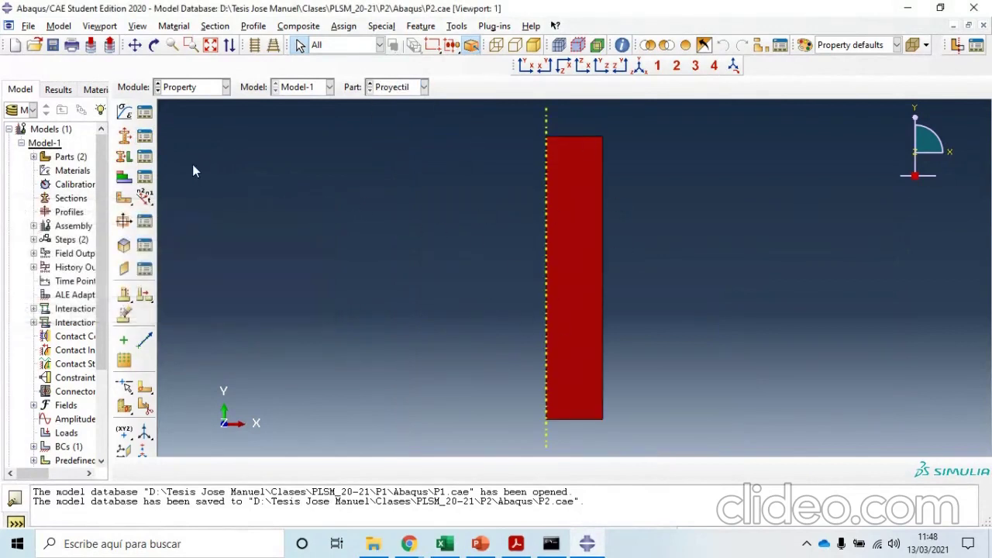
# - Delete the Proyectil section assignment on region Set-2 of the Proyectil part
pyautogui.click(145, 157)
pyautogui.click(339, 79)
pyautogui.click(145, 112)
pyautogui.click(221, 143)
pyautogui.click(145, 136)
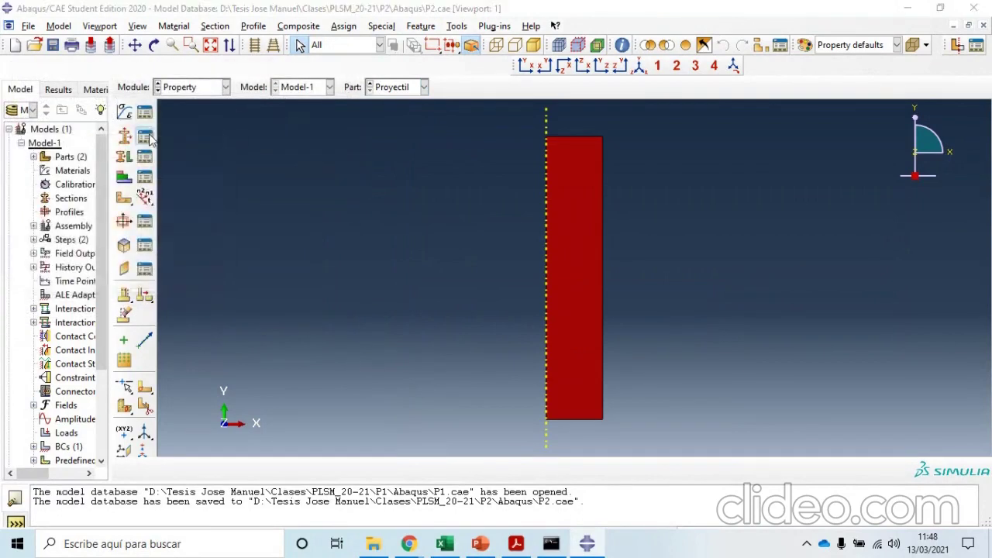
pyautogui.click(324, 207)
pyautogui.click(145, 156)
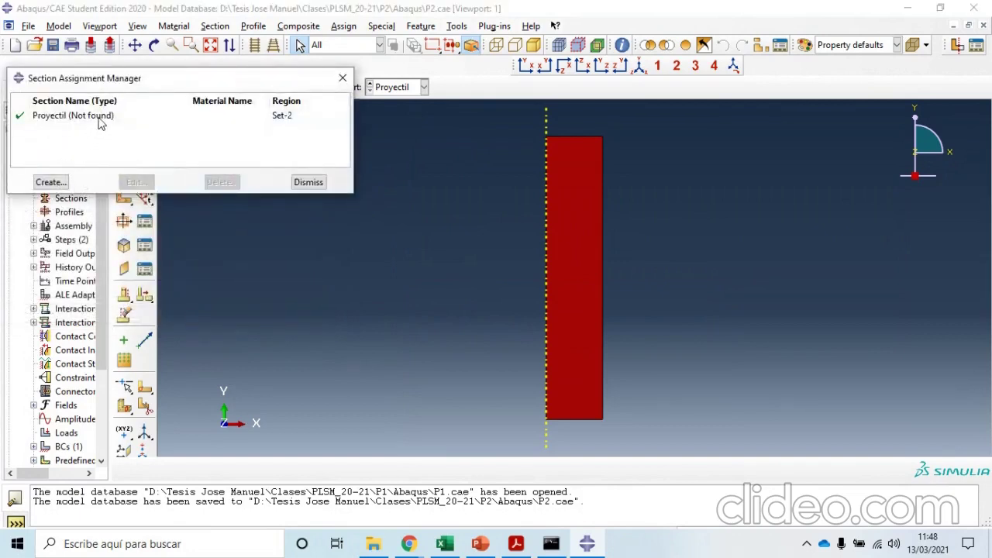
pyautogui.click(100, 121)
pyautogui.click(218, 183)
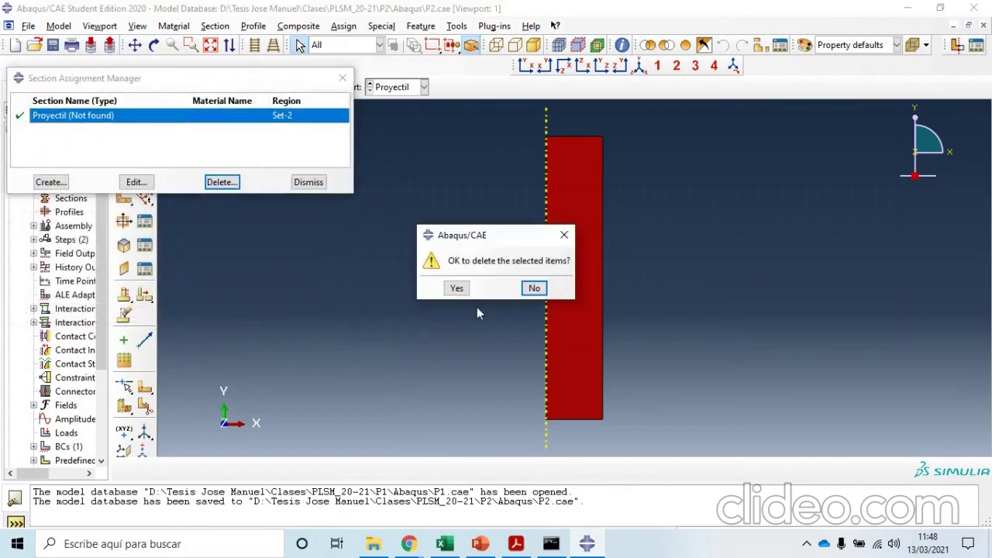
pyautogui.click(457, 289)
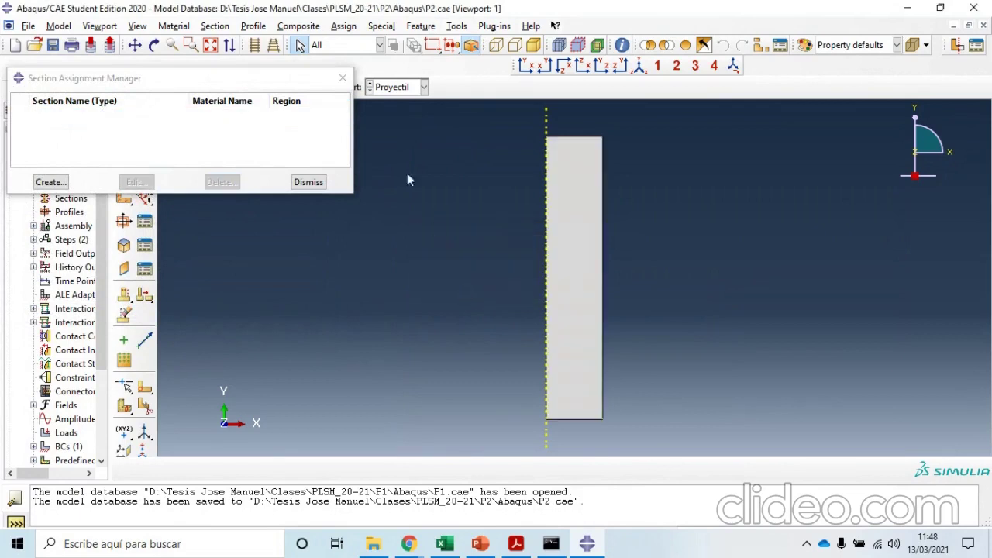
pyautogui.click(342, 78)
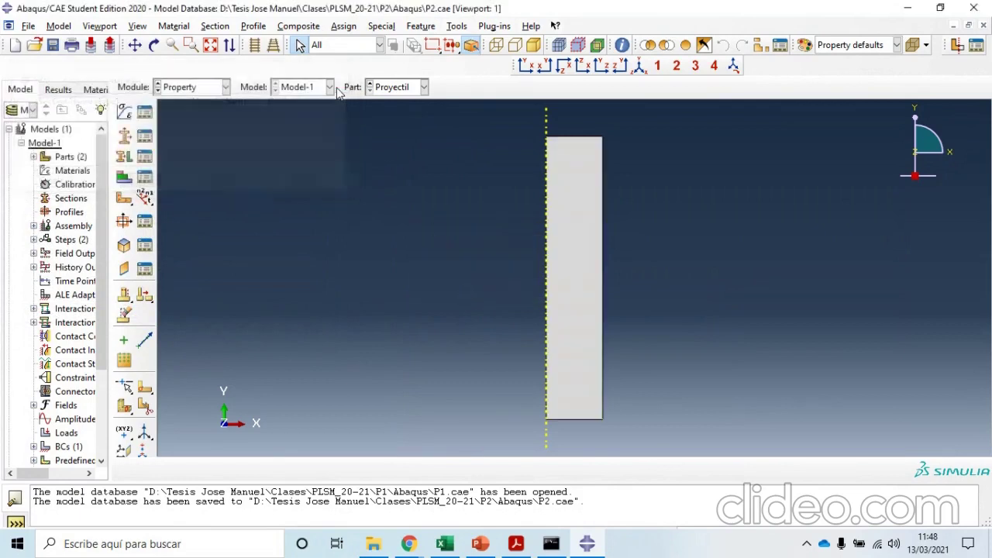
# - Create a material named Uranio_PerfectPlastic with mass density 1.85e-8, consulting the uranium properties table in PowerPoint before returning to Abaqus/CAE
pyautogui.click(127, 115)
pyautogui.write('Uranio_PerfectPlastic')
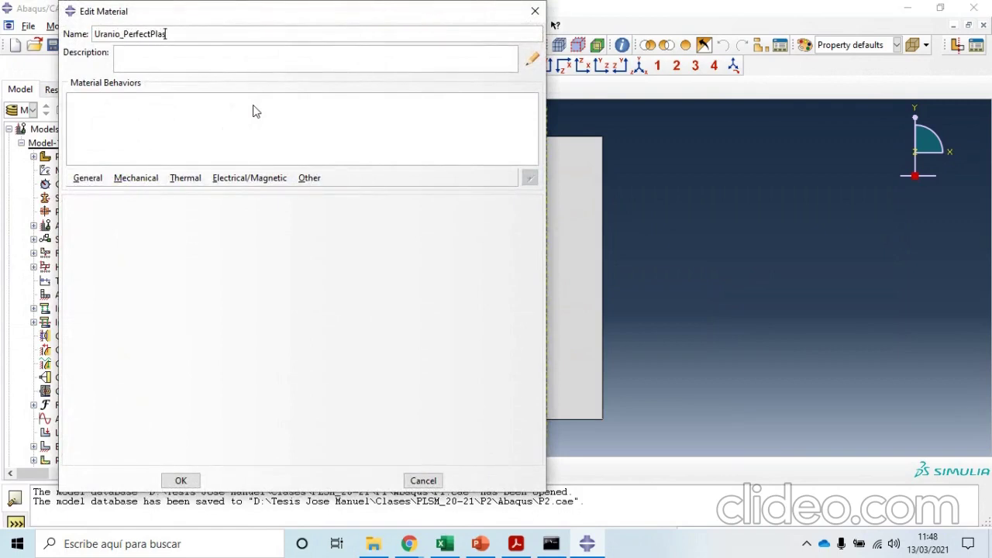
pyautogui.click(87, 179)
pyautogui.click(98, 193)
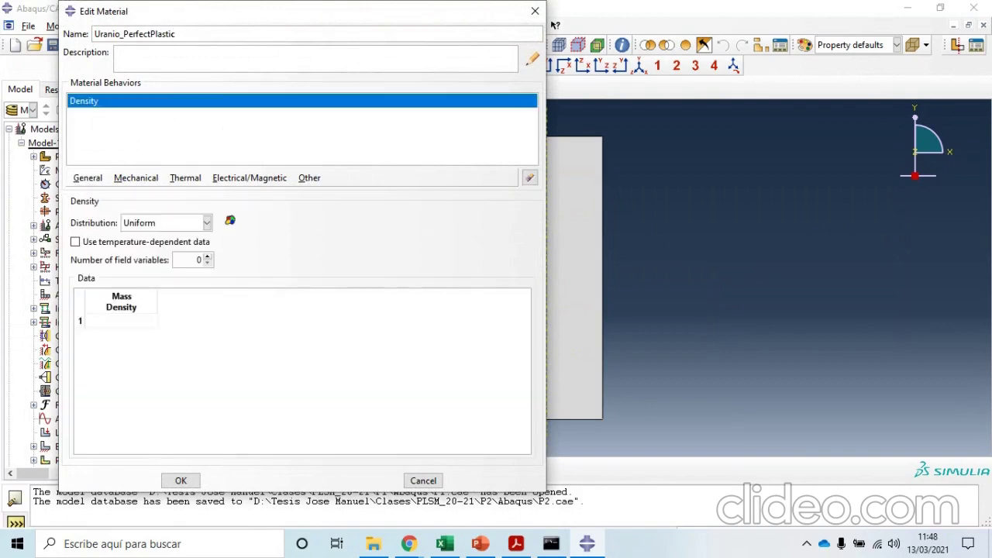
pyautogui.click(481, 544)
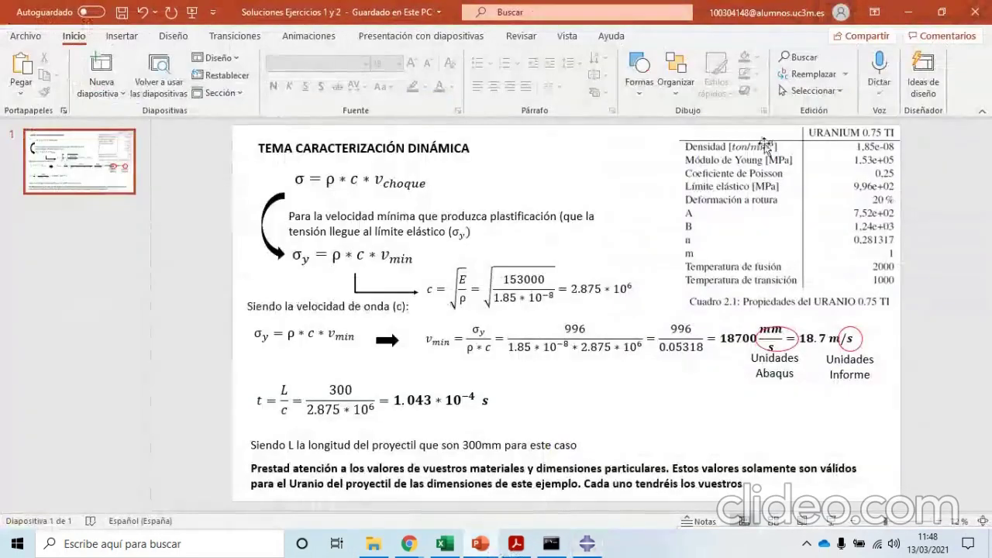
pyautogui.click(590, 544)
pyautogui.click(139, 325)
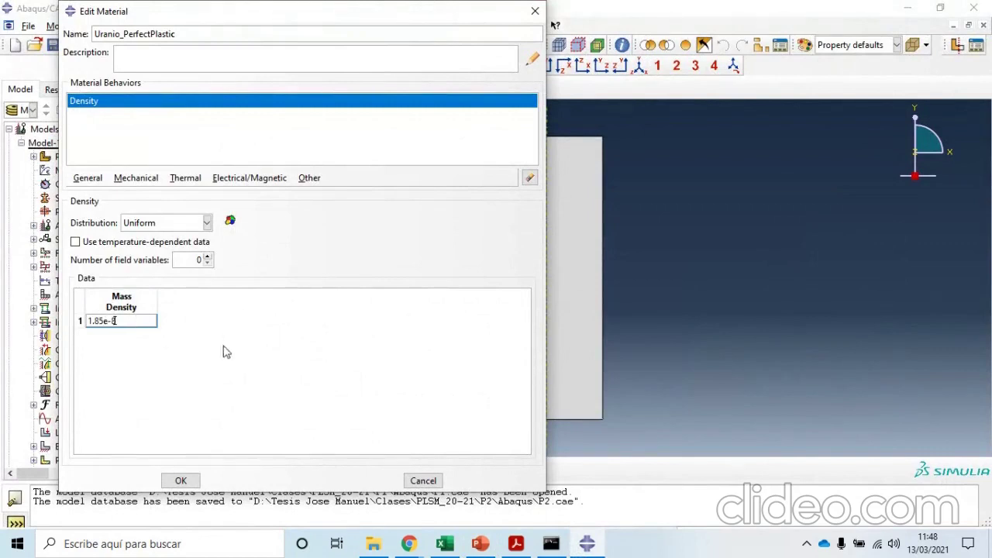
# - Add isotropic elastic behaviour with Young's modulus 1.53e5 and Poisson's ratio 0.25, checking the PowerPoint properties table
pyautogui.click(137, 180)
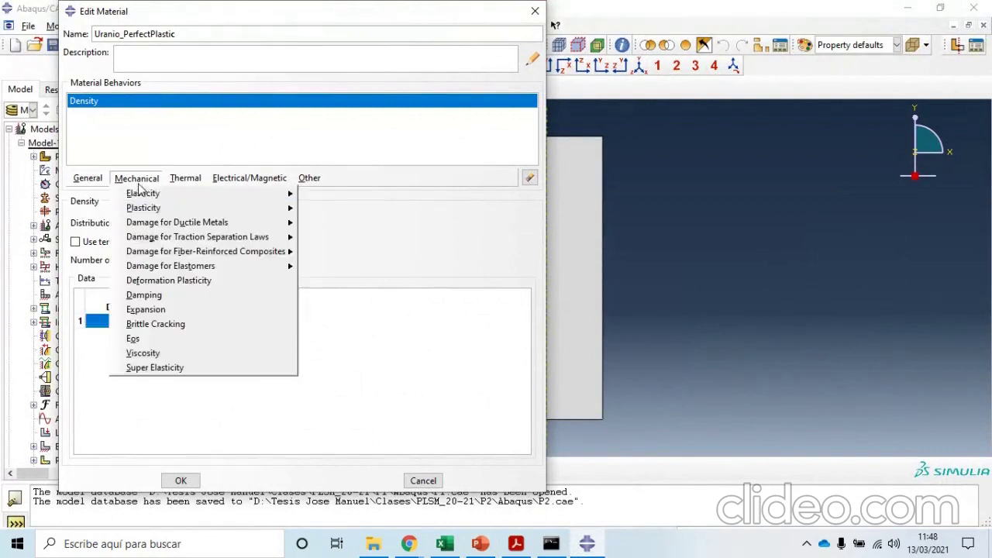
pyautogui.click(146, 181)
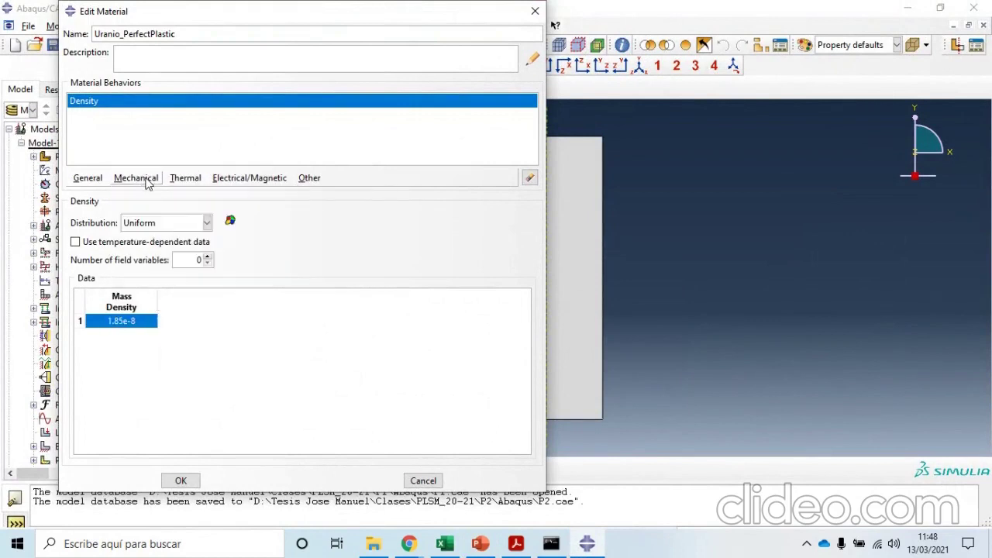
pyautogui.click(147, 183)
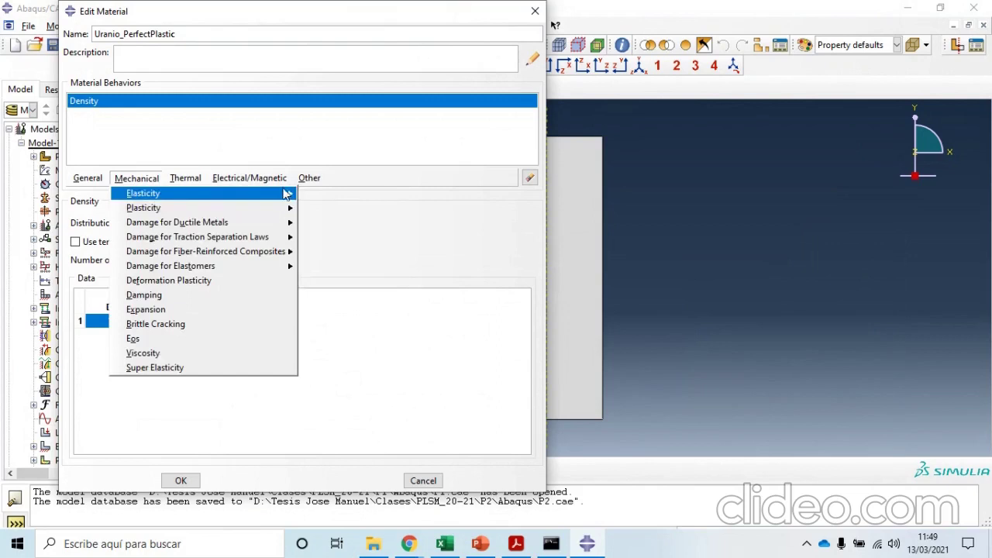
pyautogui.moveTo(287, 194)
pyautogui.click(325, 194)
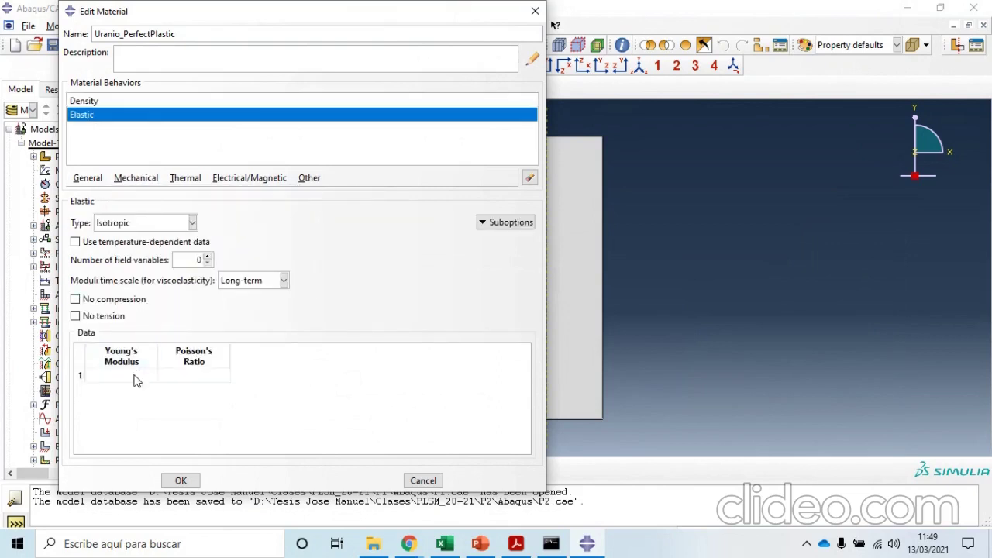
pyautogui.click(135, 375)
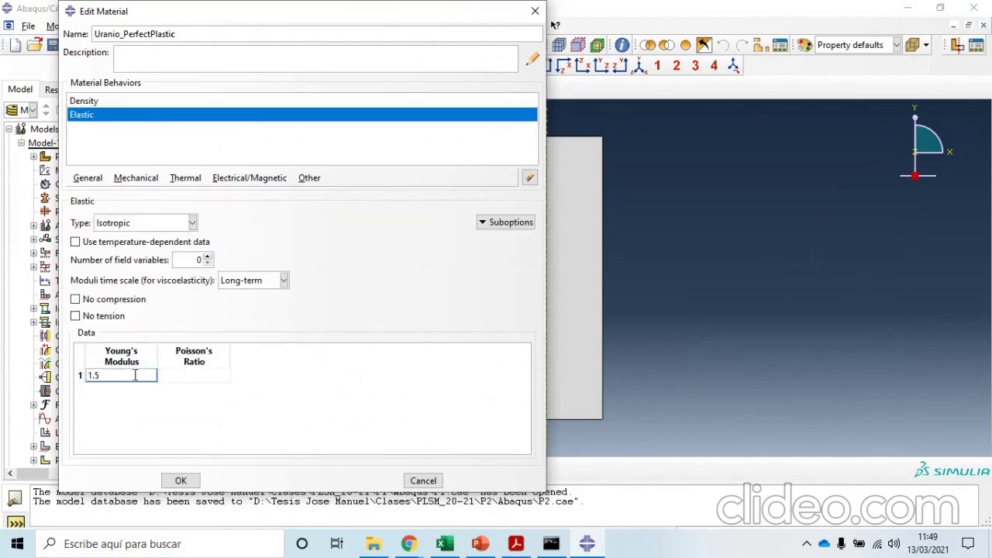
pyautogui.press('Return')
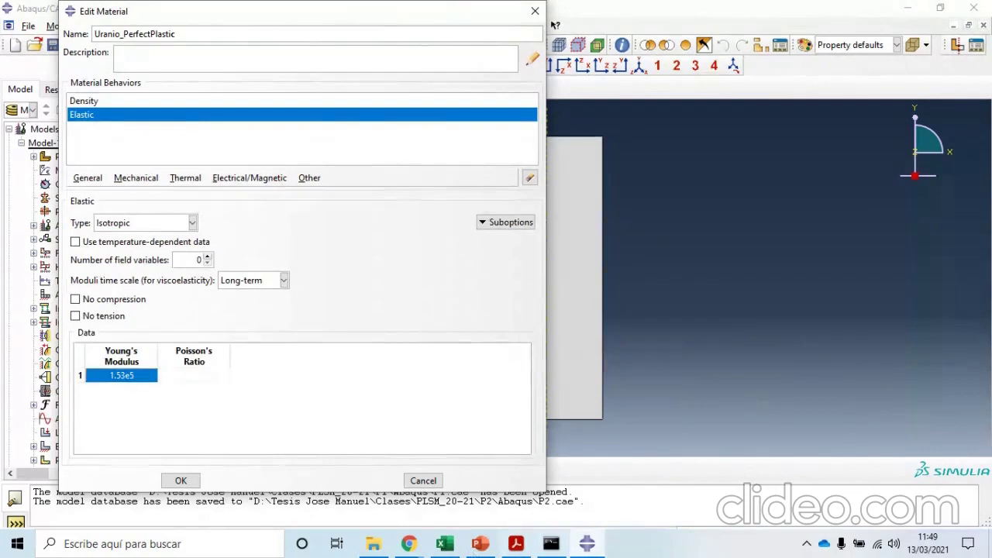
pyautogui.click(481, 545)
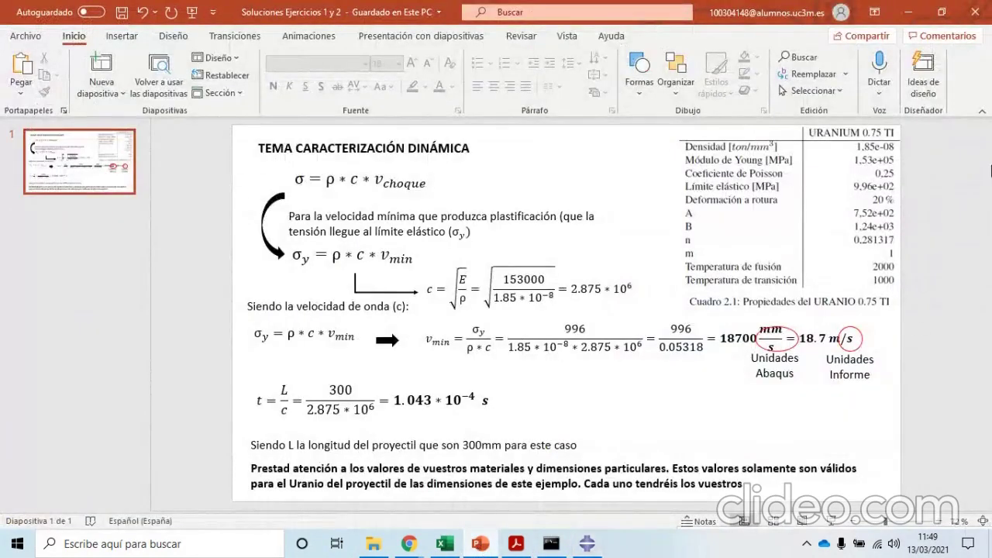
pyautogui.click(587, 545)
pyautogui.click(200, 376)
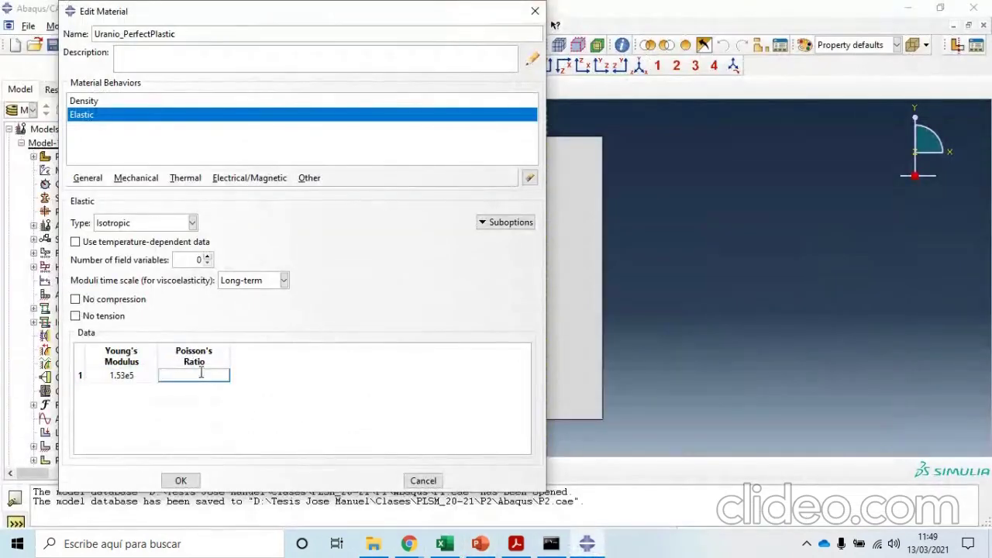
pyautogui.click(312, 410)
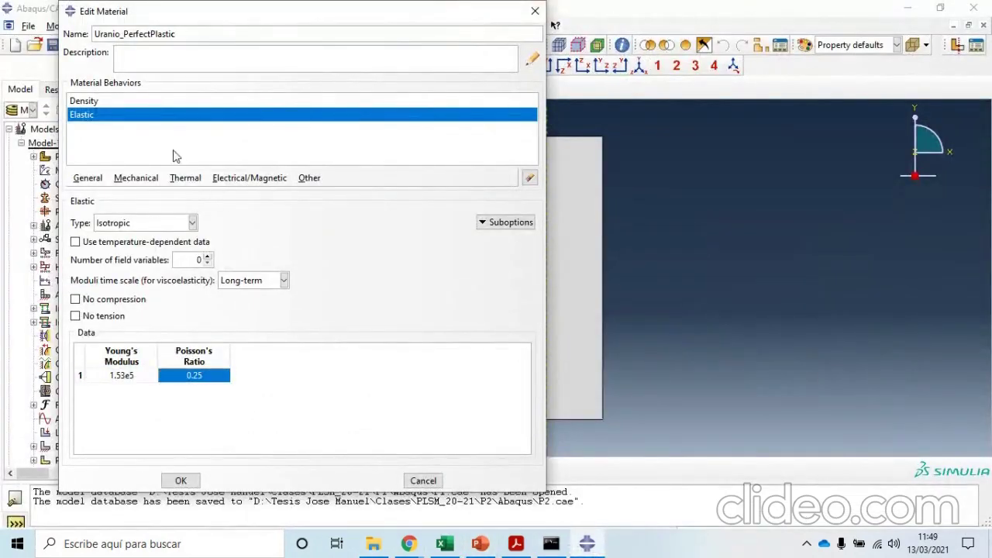
# - Add plastic behaviour to the material with a first-row yield stress of 996, consulting the elastic limit in PowerPoint
pyautogui.click(139, 182)
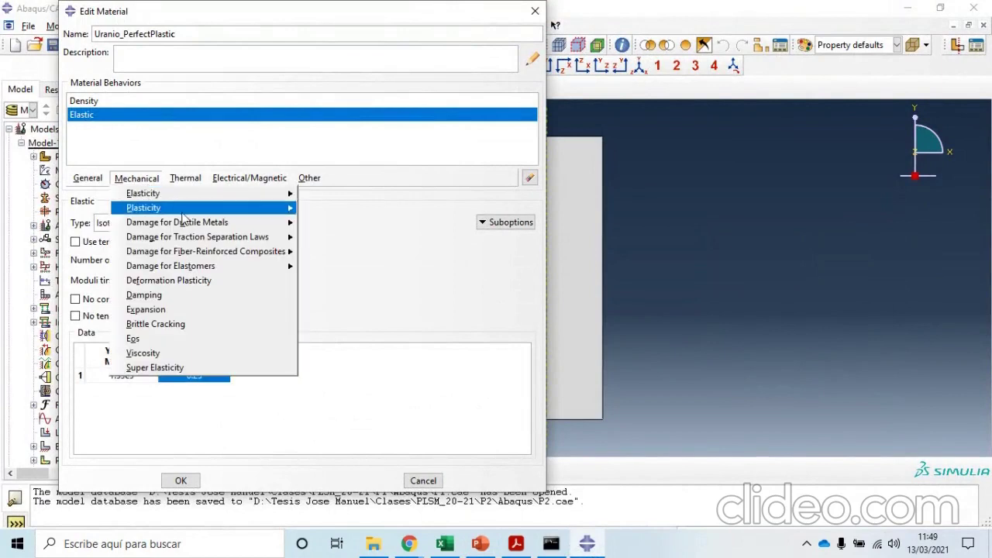
pyautogui.moveTo(232, 208)
pyautogui.click(326, 209)
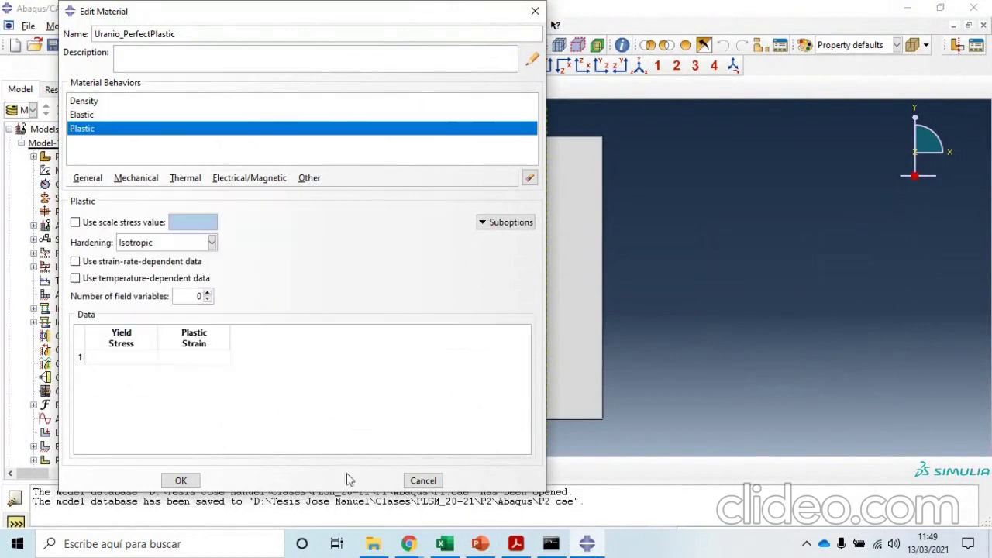
pyautogui.click(127, 359)
pyautogui.click(481, 544)
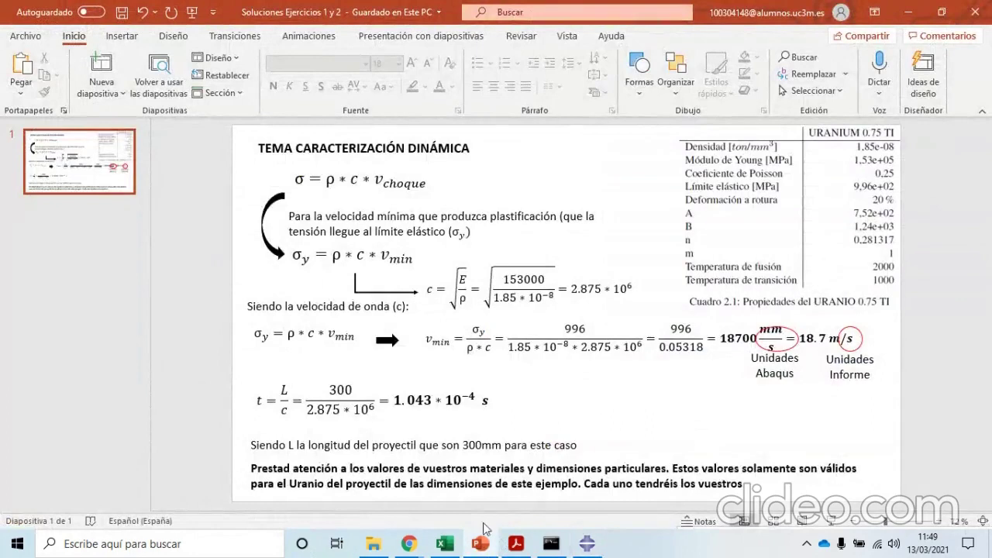
pyautogui.click(587, 543)
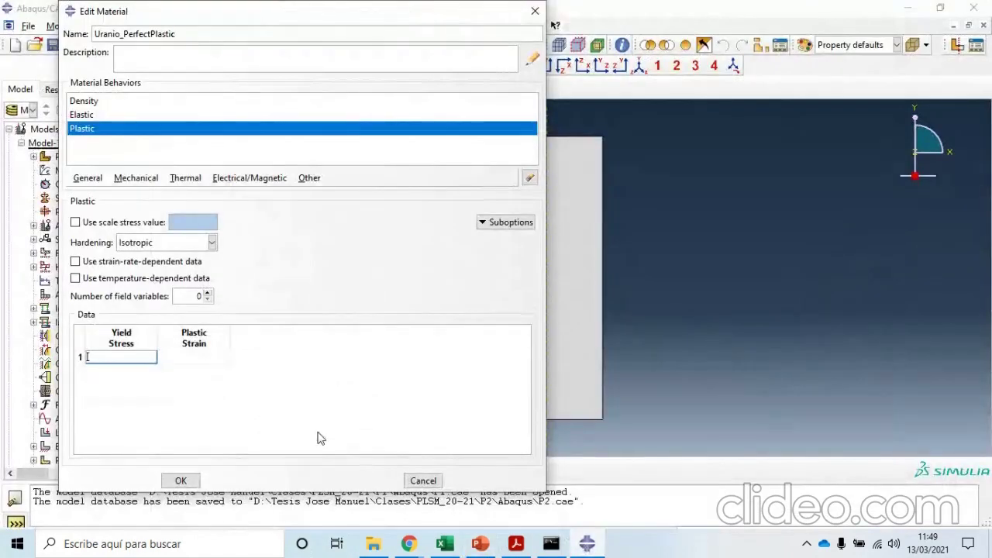
pyautogui.press('Return')
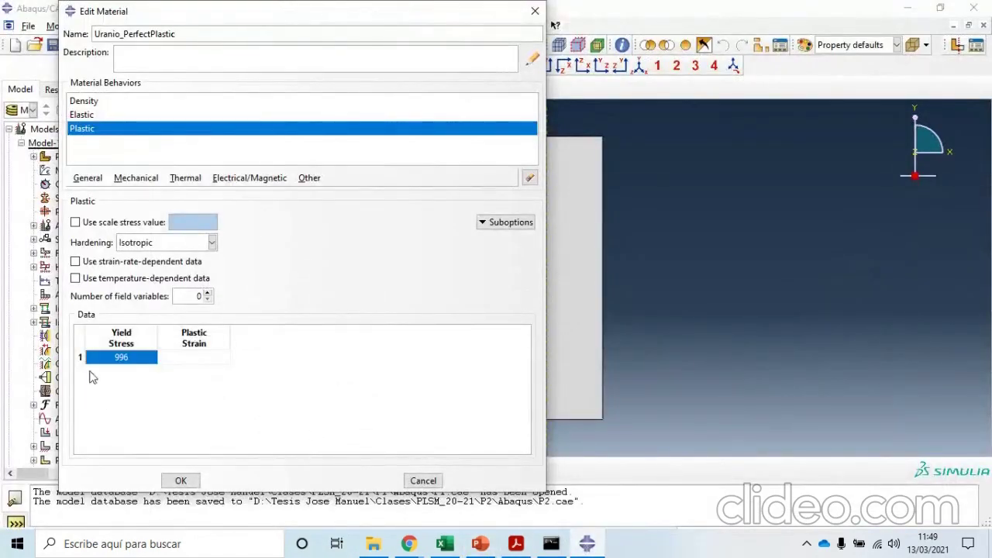
# - Recheck the uranium properties in PowerPoint, return to Abaqus/CAE and set the first-row plastic strain to 0
pyautogui.click(476, 544)
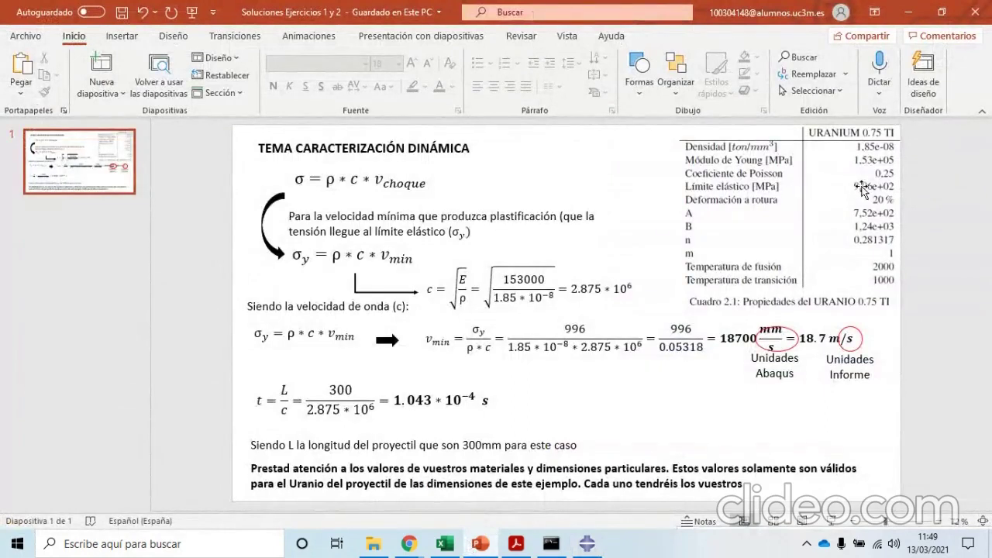
pyautogui.click(587, 544)
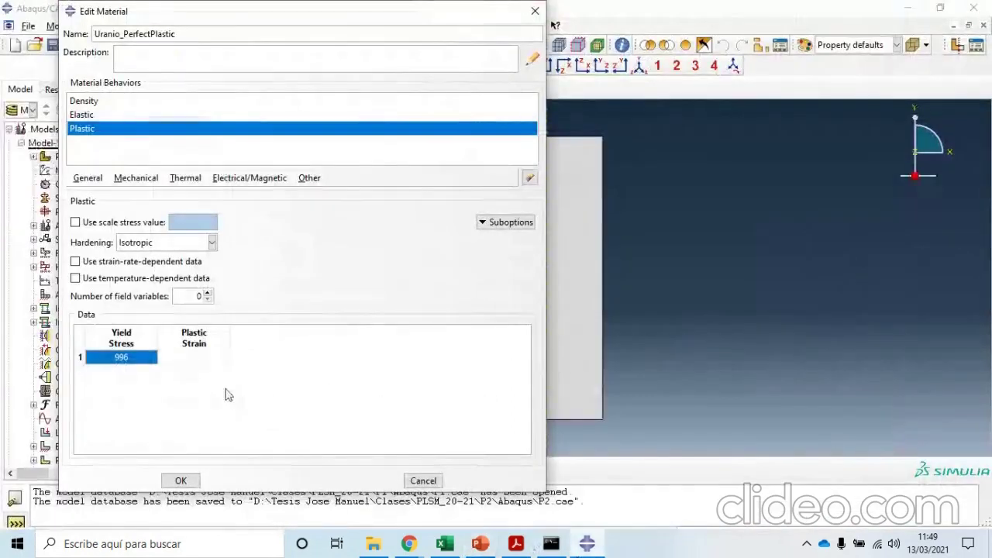
pyautogui.click(207, 365)
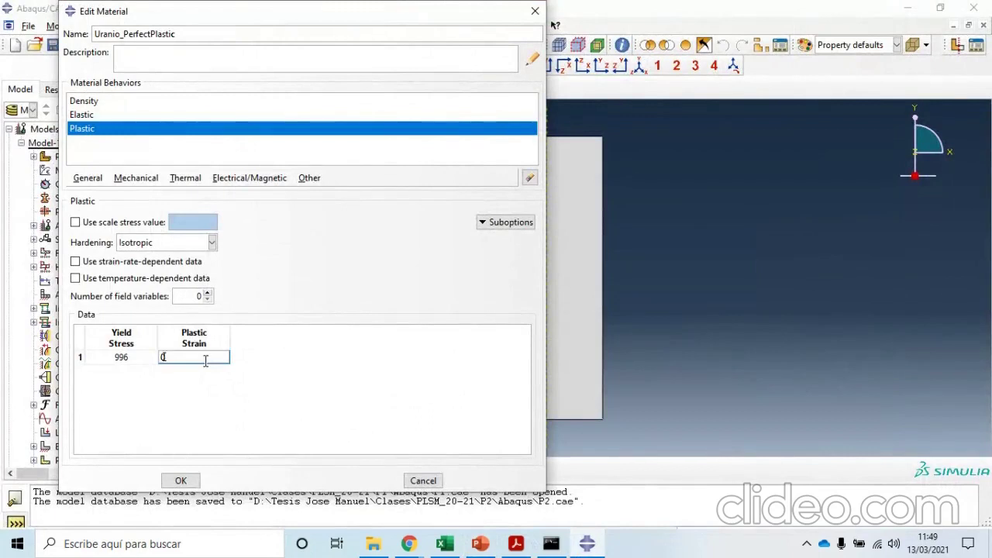
pyautogui.write('0')
pyautogui.press('Return')
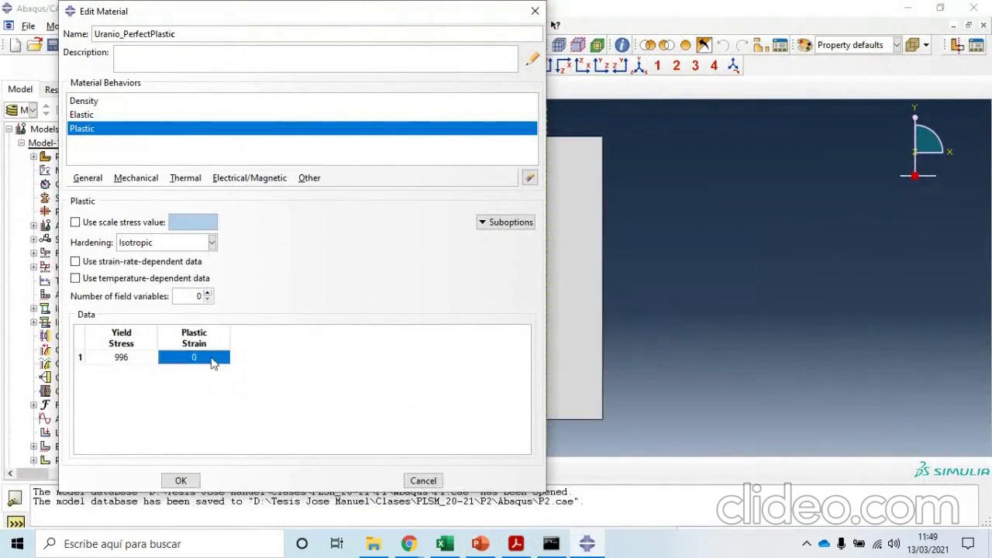
# - Add a second row to the plastic data table and set its yield stress to 996
pyautogui.click(193, 341)
pyautogui.click(200, 357)
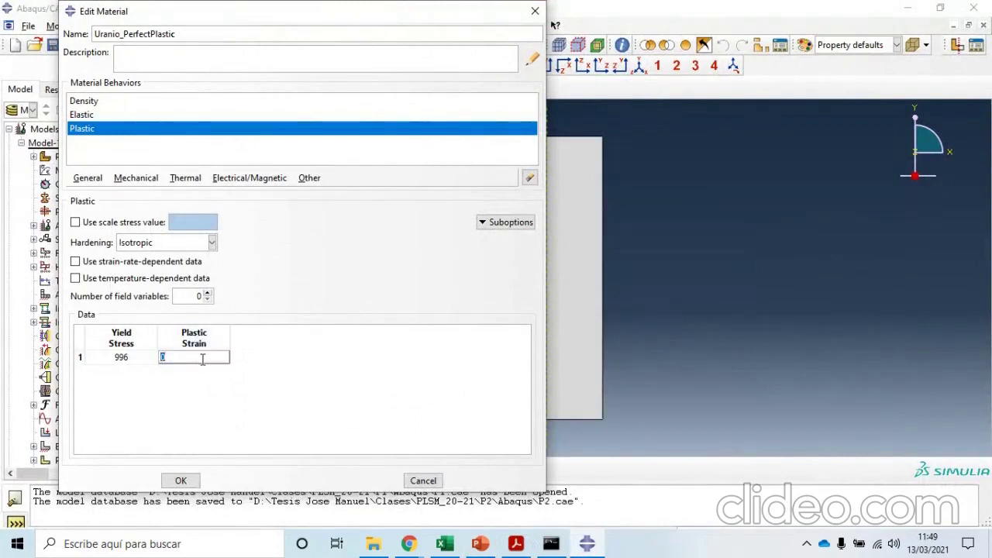
pyautogui.press('Tab')
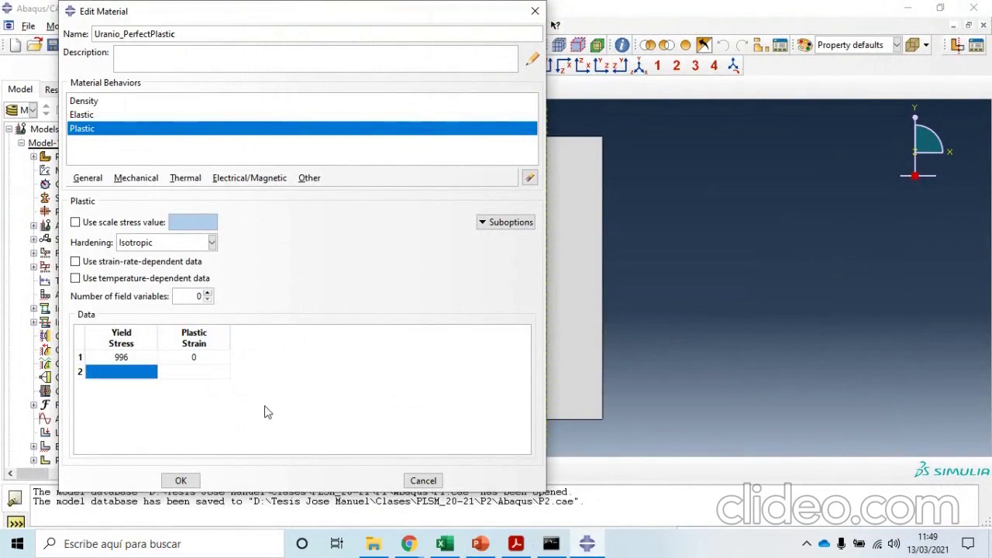
pyautogui.click(144, 373)
pyautogui.write('99')
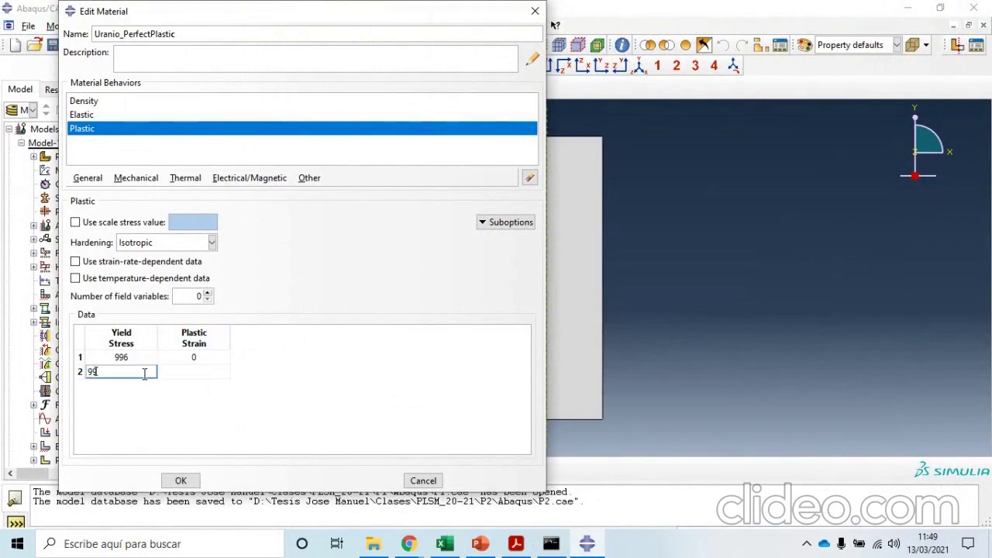
pyautogui.write('6')
pyautogui.press('Return')
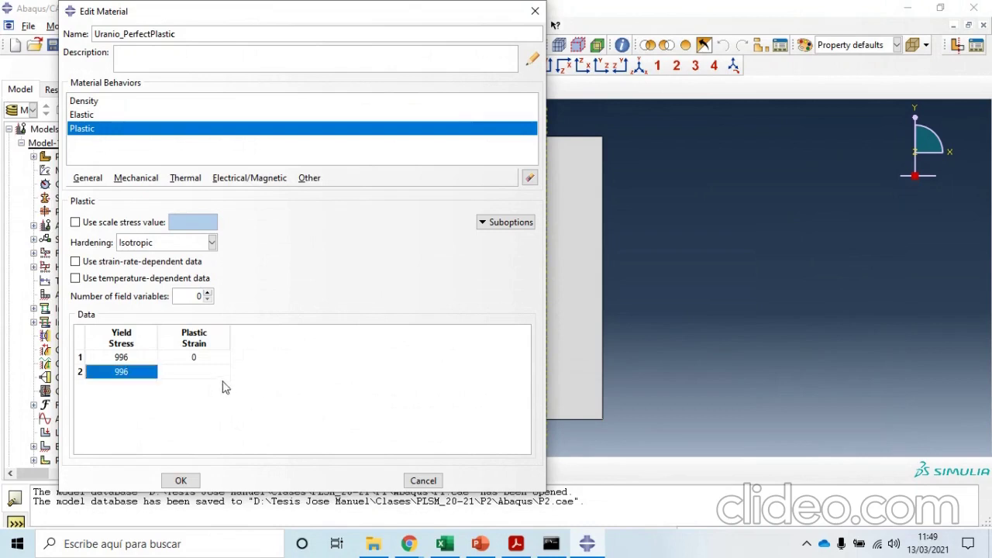
# - Check the strain at failure in PowerPoint, return to Abaqus/CAE, set the second-row plastic strain to 0.2 and accept the material
pyautogui.click(222, 372)
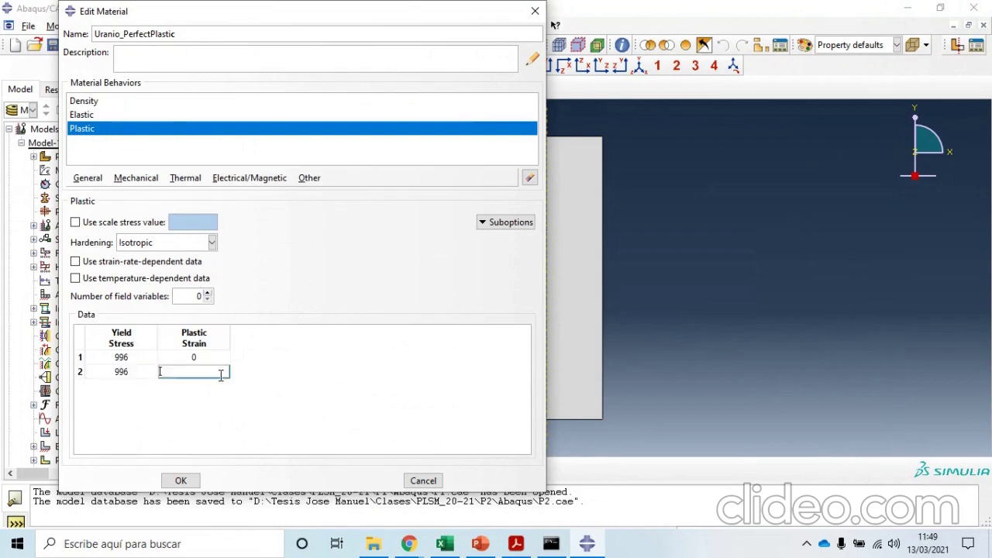
pyautogui.click(480, 546)
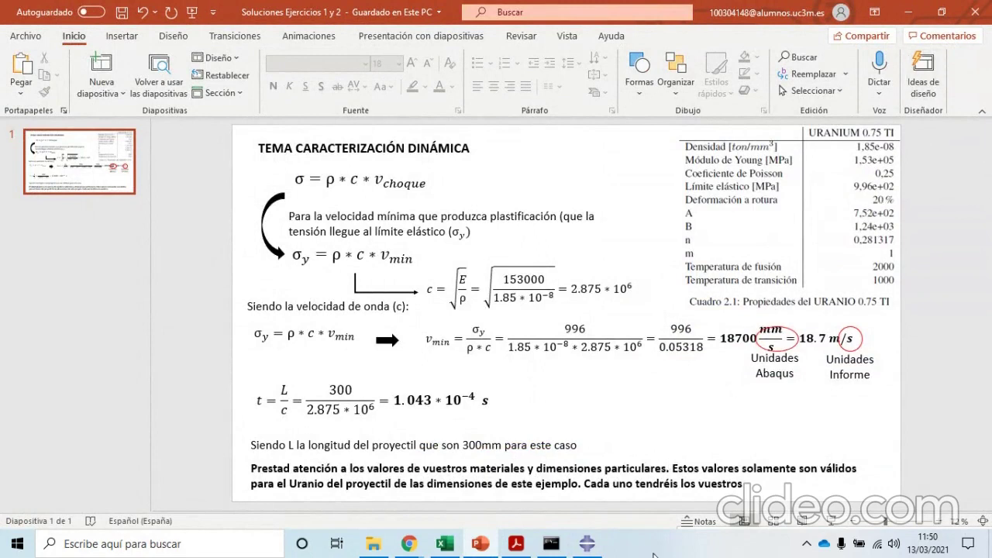
pyautogui.click(589, 545)
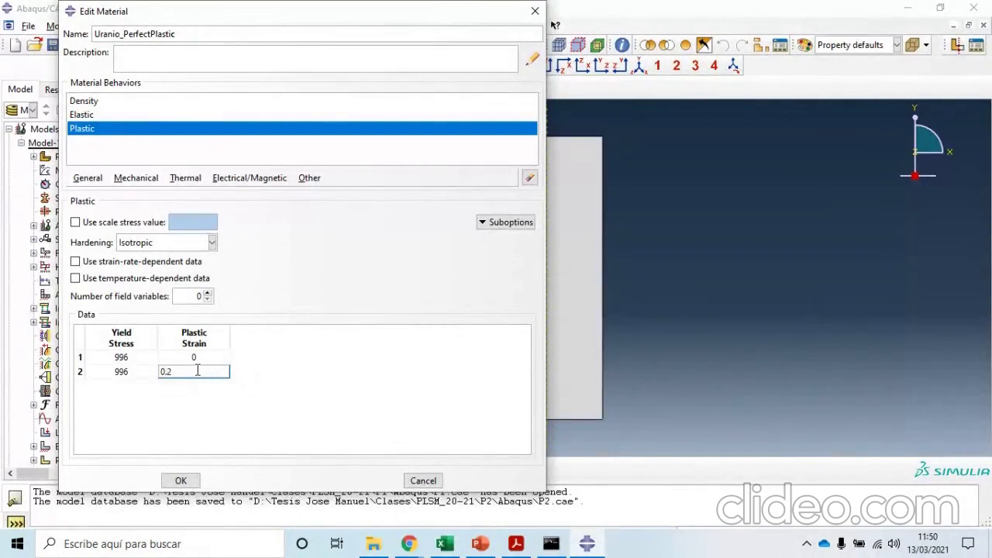
pyautogui.press('Return')
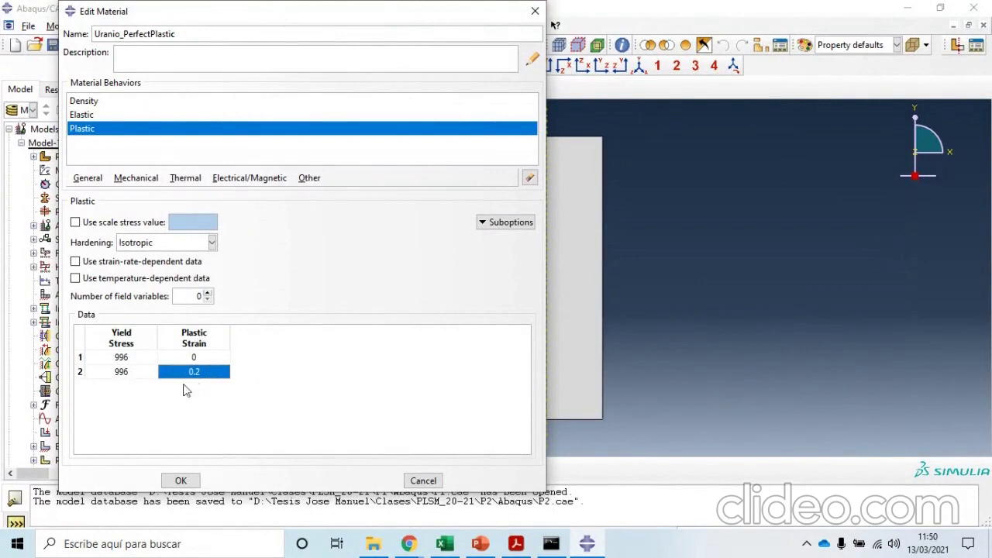
pyautogui.click(180, 480)
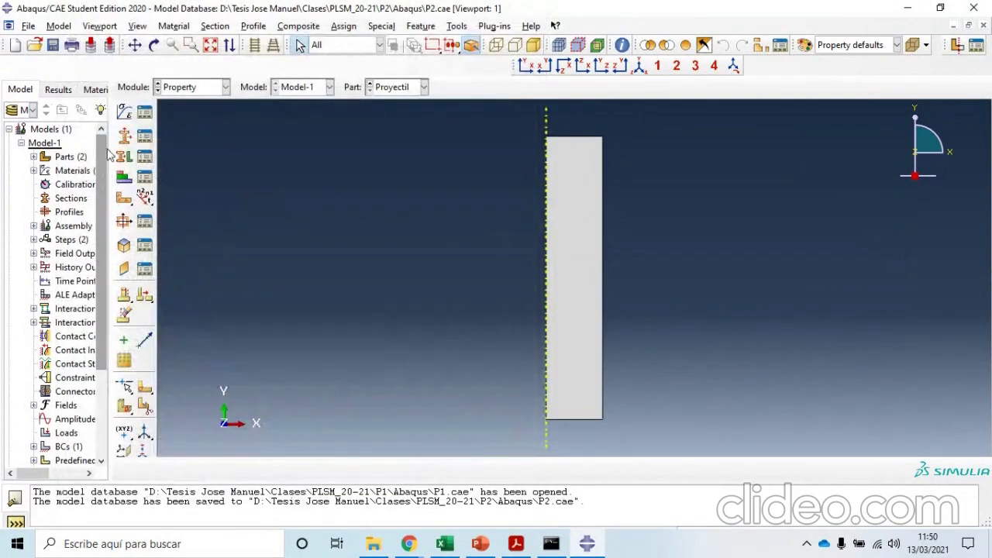
# - Create a solid homogeneous section named PerfectPlastic using the material Uranio_PerfectPlastic
pyautogui.click(124, 136)
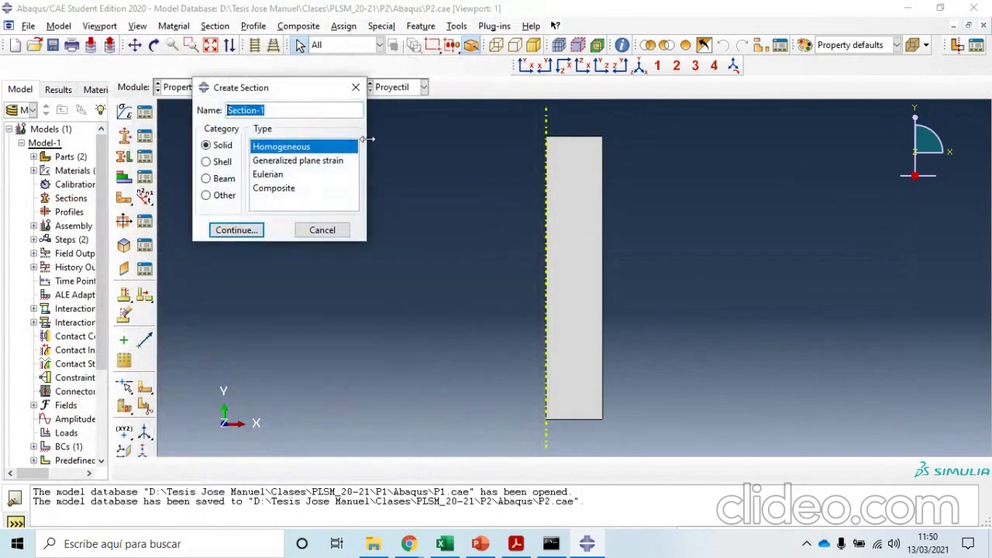
pyautogui.write('PerfectPlastic')
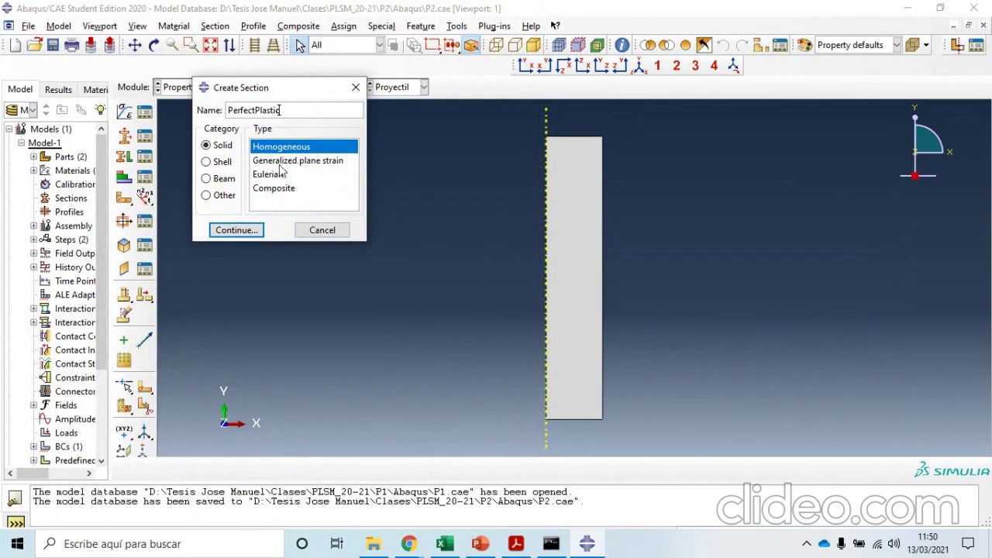
pyautogui.click(249, 230)
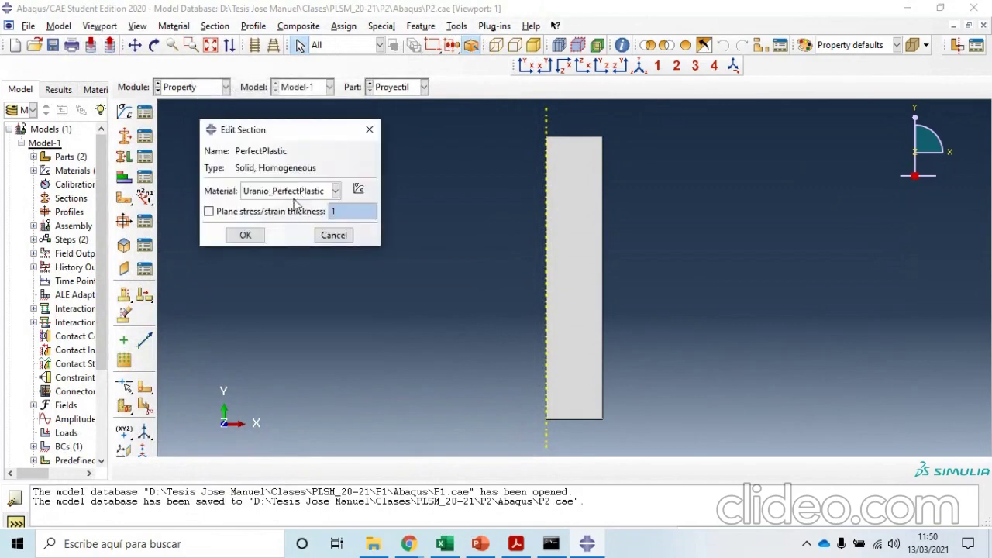
pyautogui.click(245, 235)
# - Create a material named Uranio_EndurePlastic with a uniform mass density of 1.85e-8
pyautogui.click(124, 111)
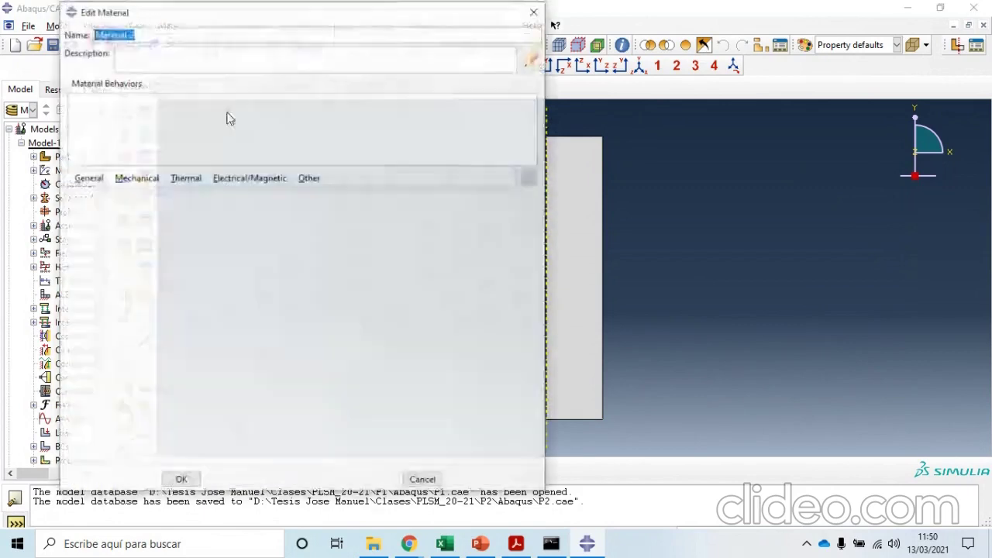
pyautogui.write('U')
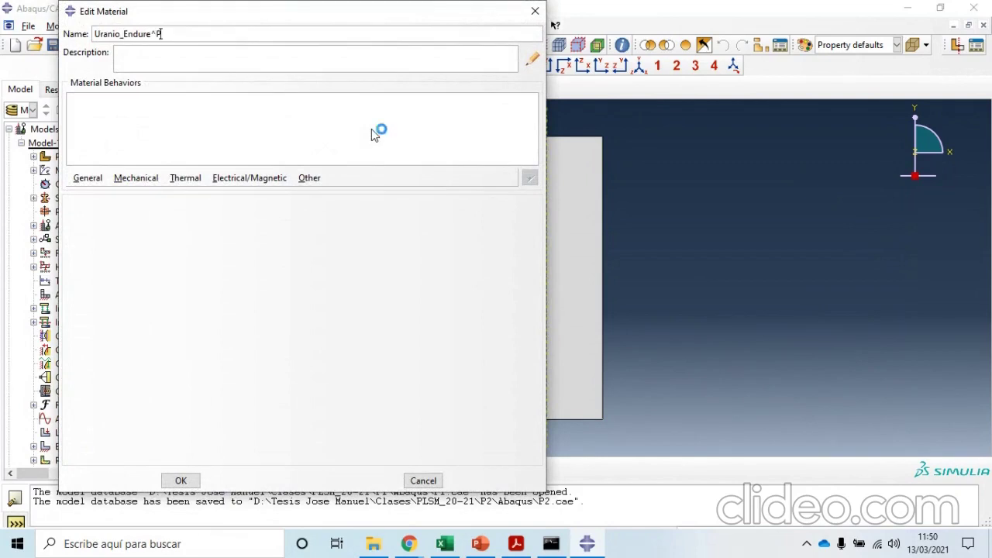
pyautogui.write('ranio_EndurePlastic')
pyautogui.click(98, 179)
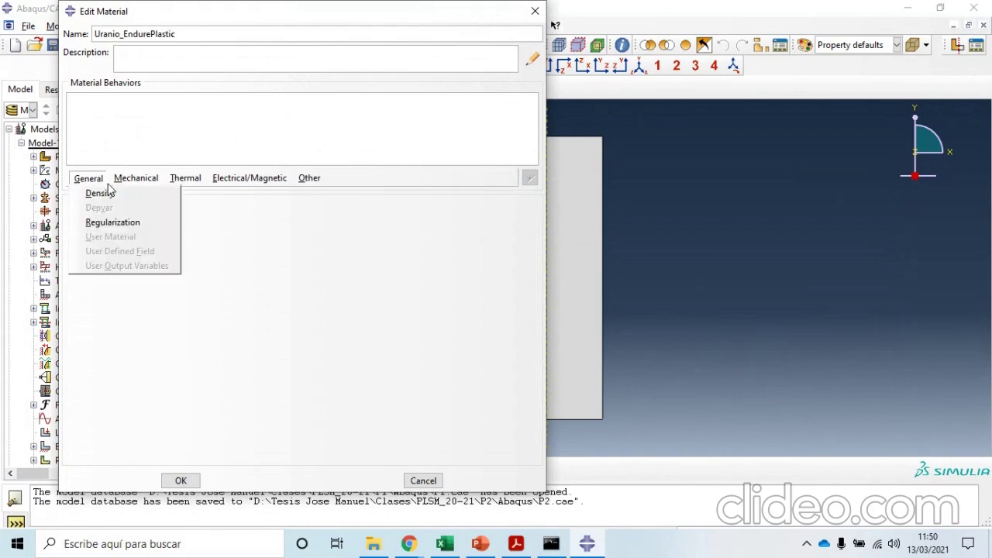
pyautogui.click(108, 192)
pyautogui.click(142, 322)
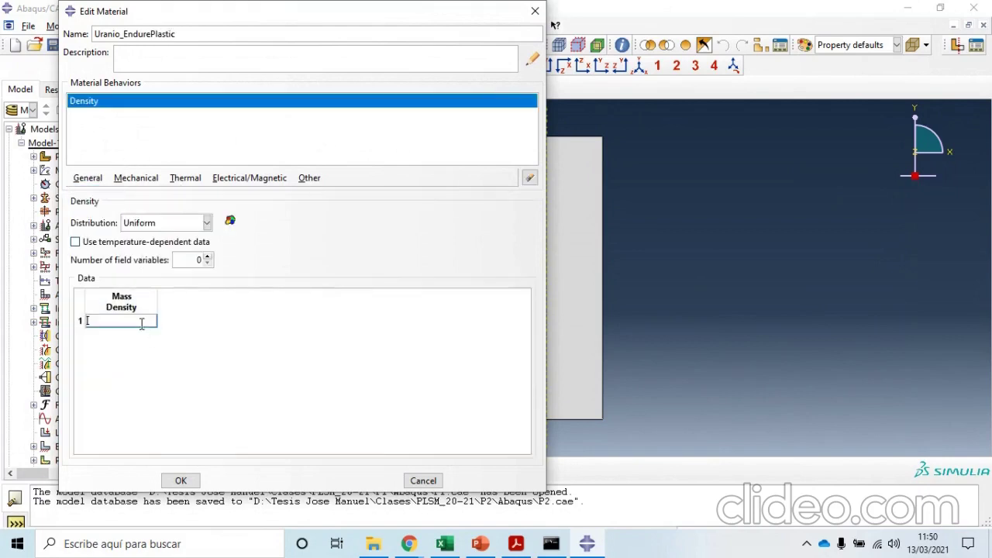
pyautogui.write('1.85e-')
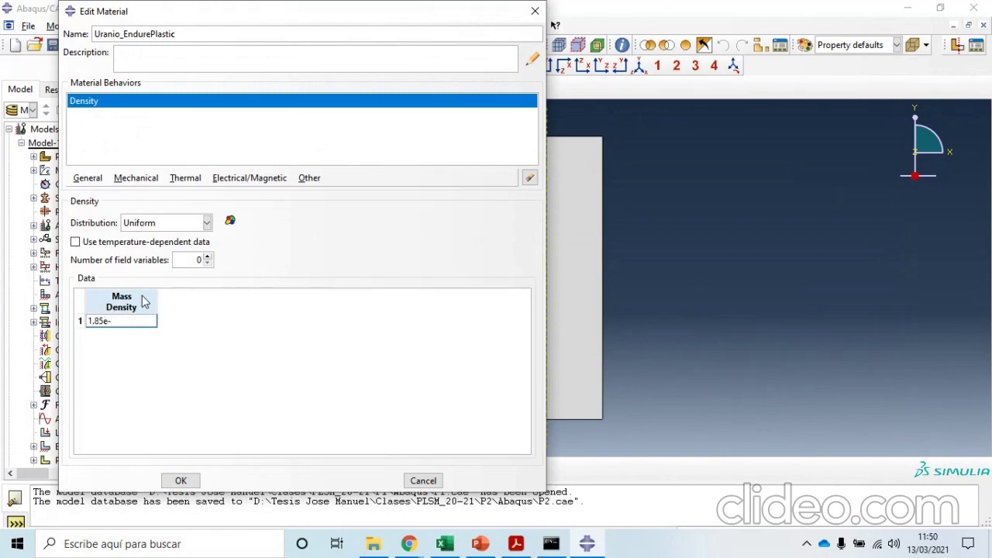
pyautogui.write('8')
# - Add isotropic elastic behaviour to Uranio_EndurePlastic with Young's modulus 1.53e5 and Poisson's ratio 0.25
pyautogui.click(136, 178)
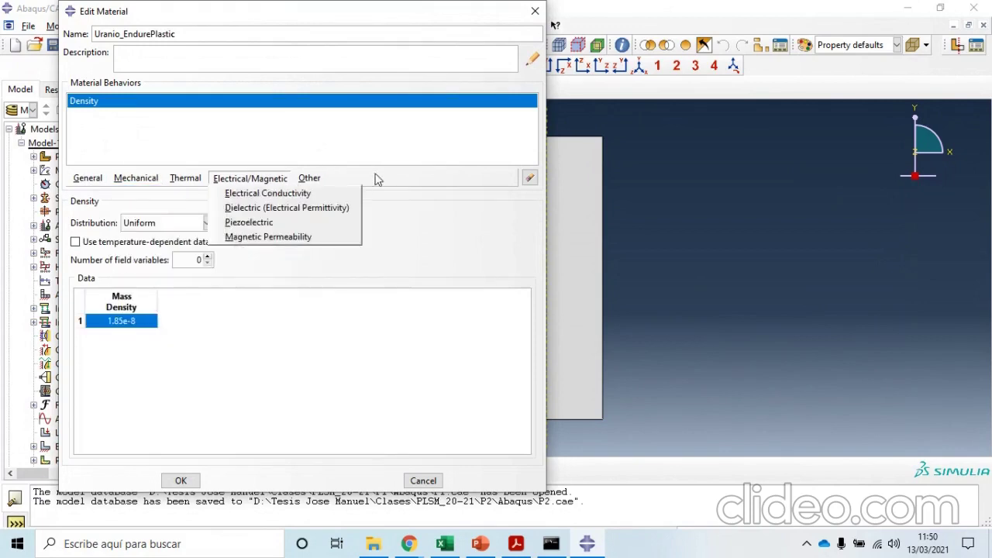
pyautogui.moveTo(186, 179)
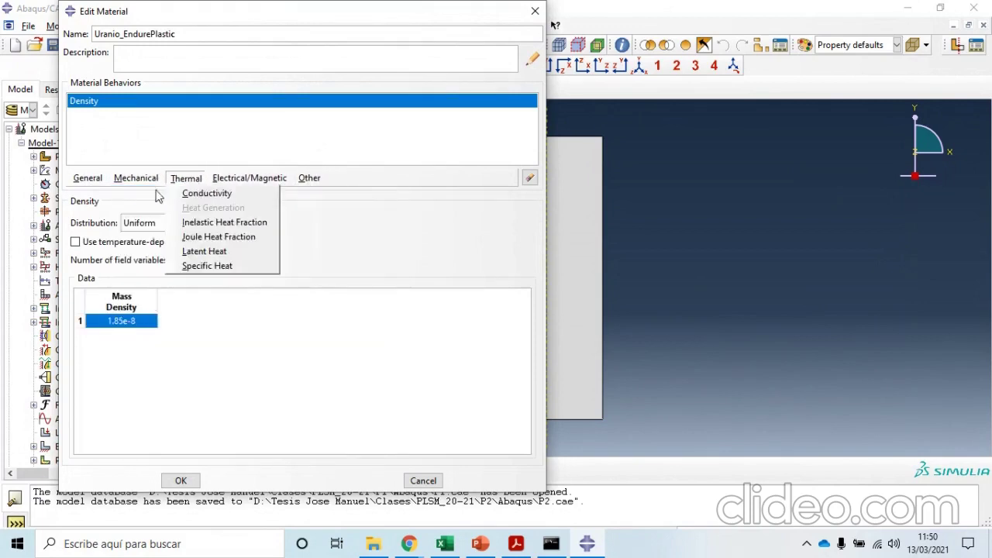
pyautogui.moveTo(136, 182)
pyautogui.click(308, 192)
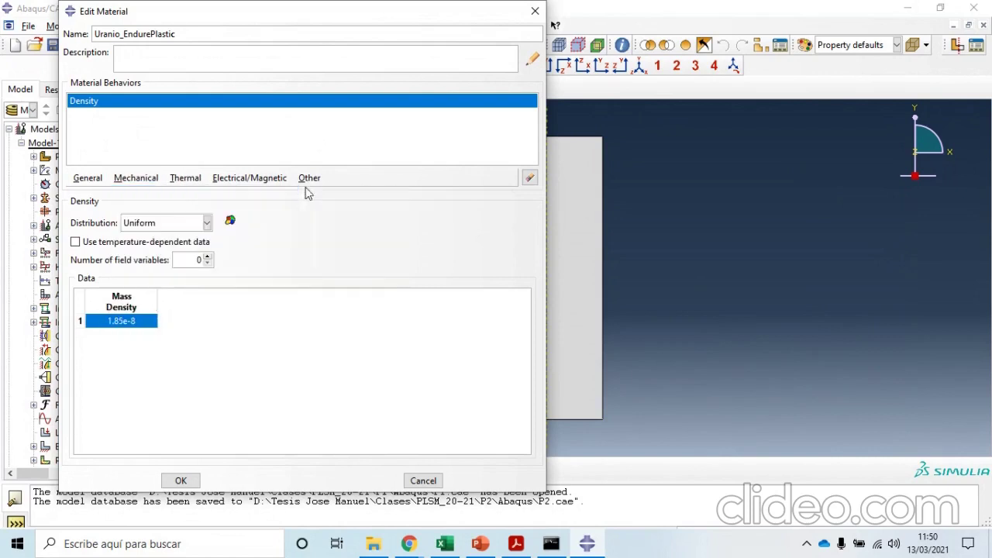
pyautogui.click(136, 178)
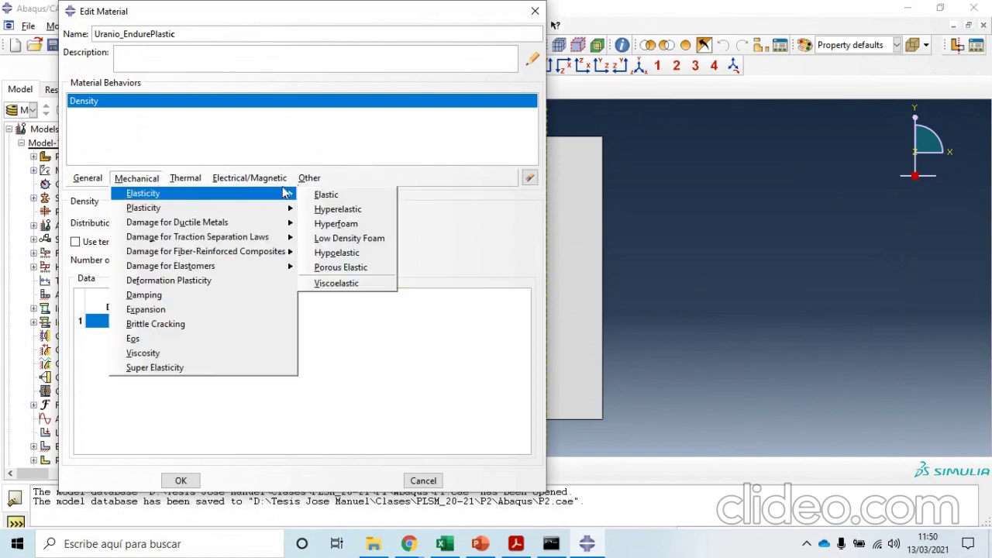
pyautogui.click(314, 194)
pyautogui.click(100, 376)
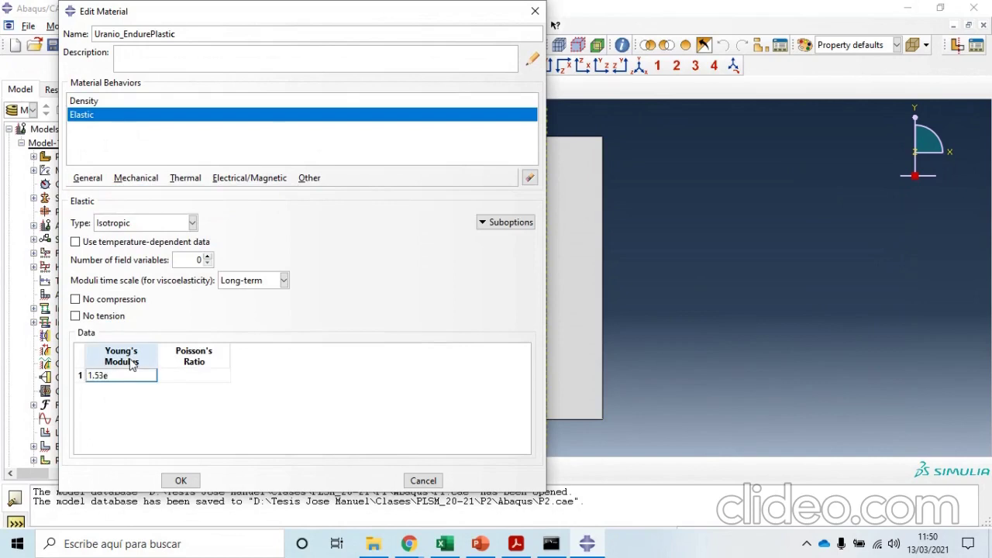
pyautogui.write('1.53e5')
pyautogui.click(194, 377)
pyautogui.write('0.')
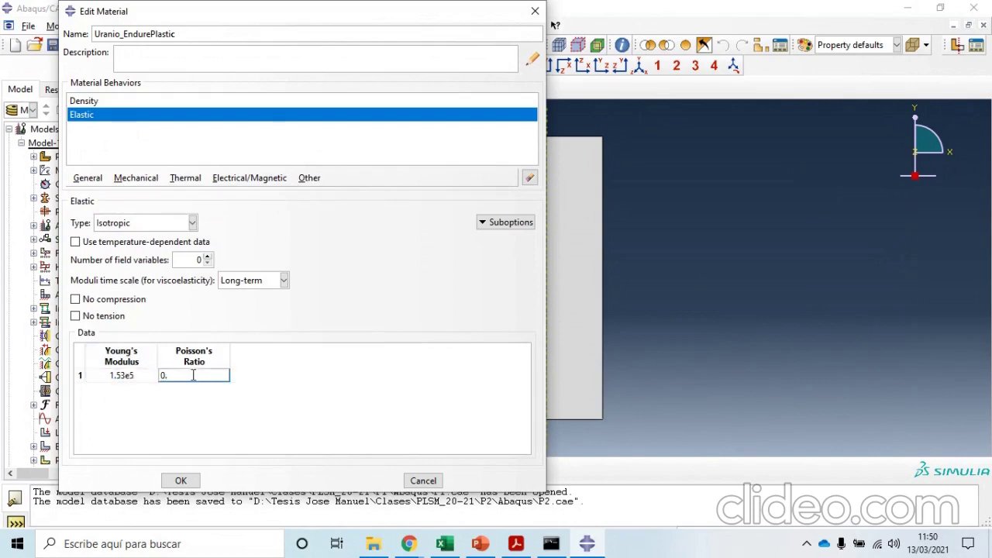
pyautogui.write('25')
# - Add plastic behaviour to Uranio_EndurePlastic with a first-row yield stress of 996 and plastic strain of 0
pyautogui.click(133, 178)
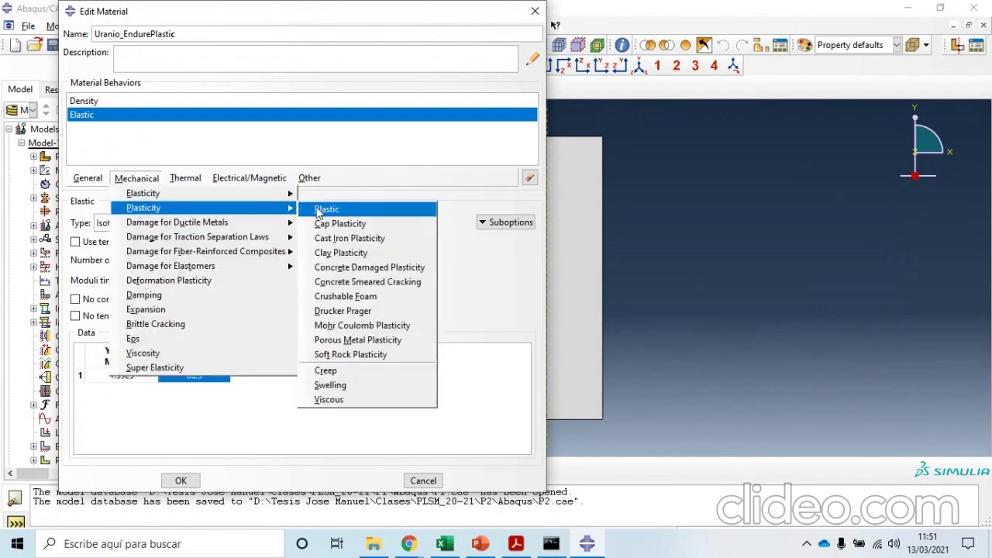
pyautogui.click(320, 210)
pyautogui.click(154, 360)
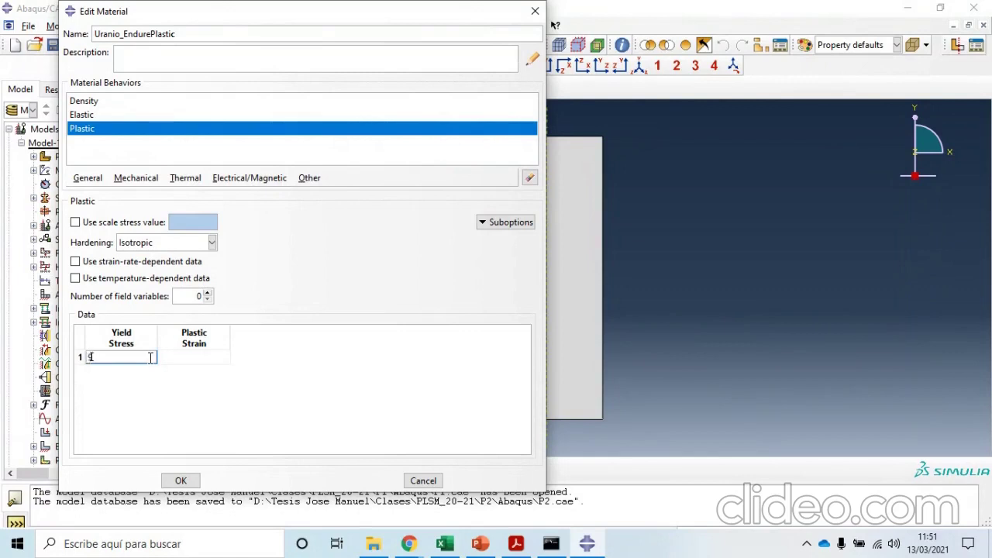
pyautogui.press('Tab')
pyautogui.write('0')
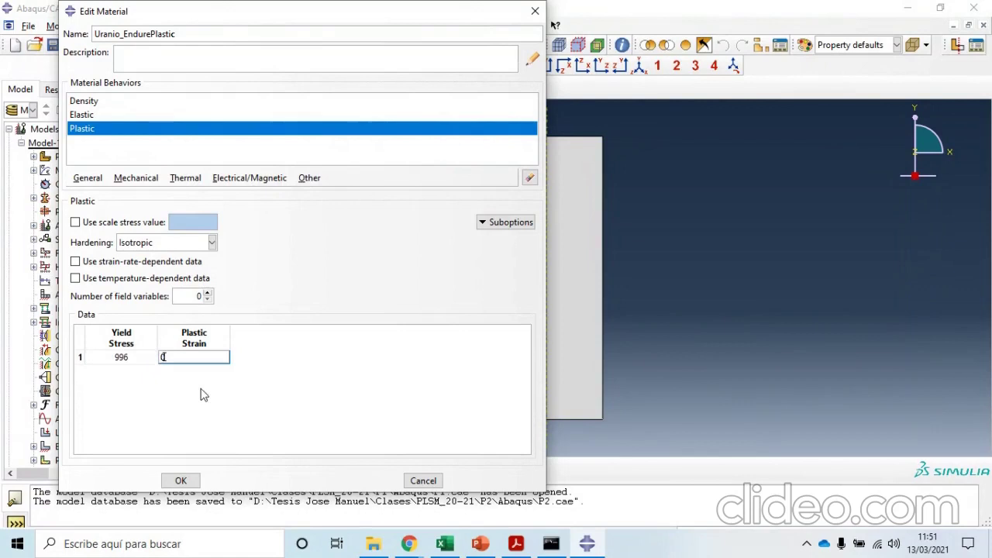
pyautogui.click(215, 363)
pyautogui.click(217, 361)
# - Add a second row to the plastic data of Uranio_EndurePlastic and set its plastic strain to 0.2
pyautogui.press('Tab')
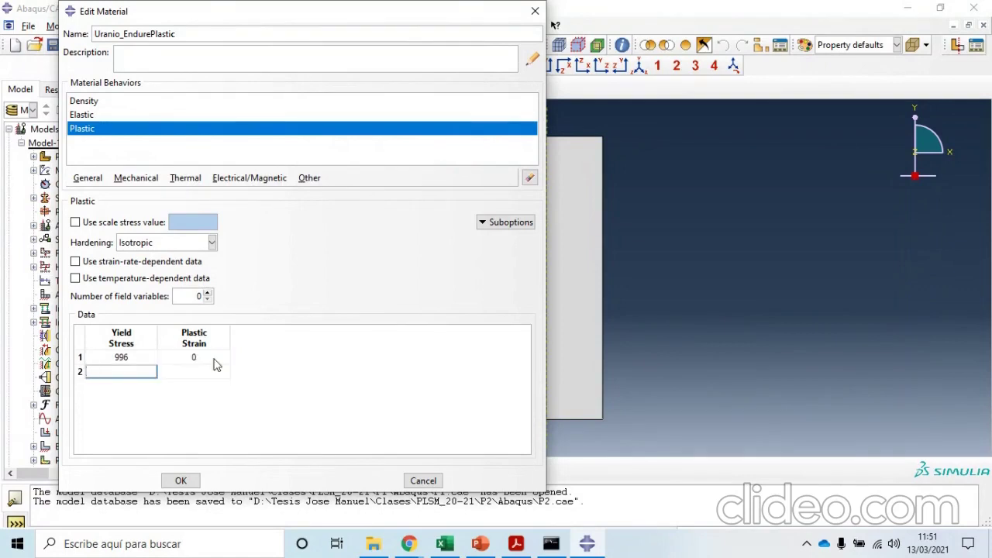
pyautogui.click(215, 371)
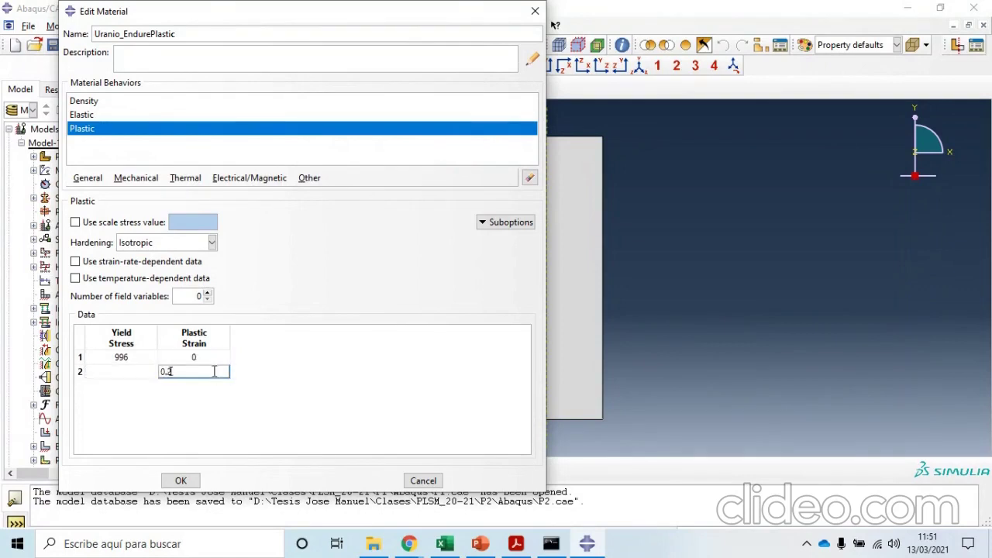
pyautogui.write('0.2')
pyautogui.press('Return')
pyautogui.click(120, 375)
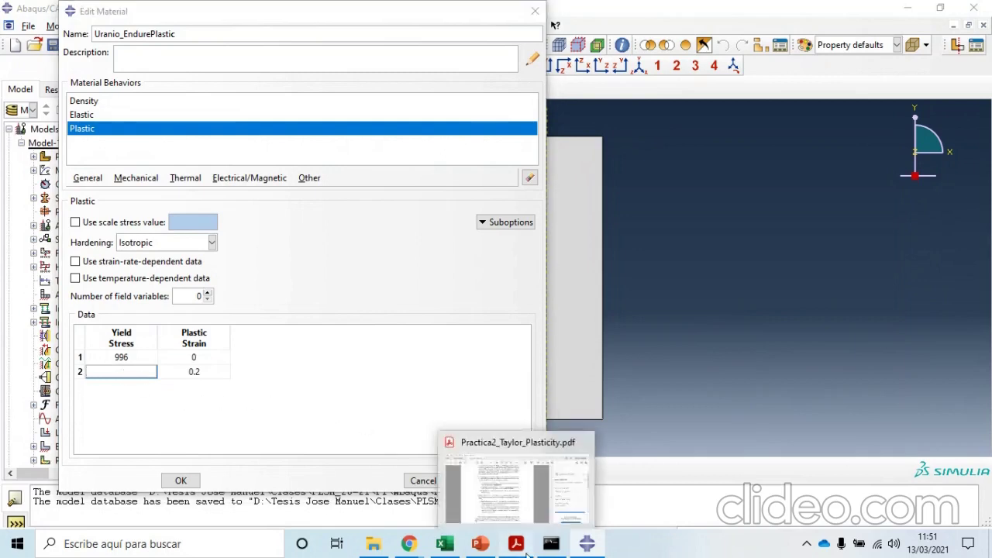
# - Switch to Practica2_Taylor_Plasticity.pdf in Acrobat Reader and examine the hardening at failure required for the second material case
pyautogui.click(485, 432)
pyautogui.moveTo(334, 252); pyautogui.dragTo(480, 254)
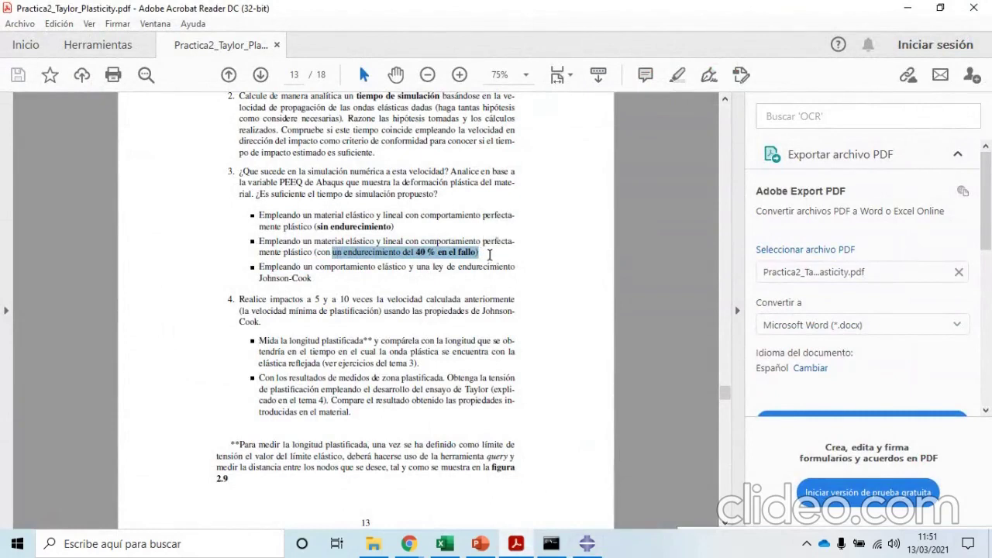
pyautogui.doubleClick(488, 248)
pyautogui.click(480, 254)
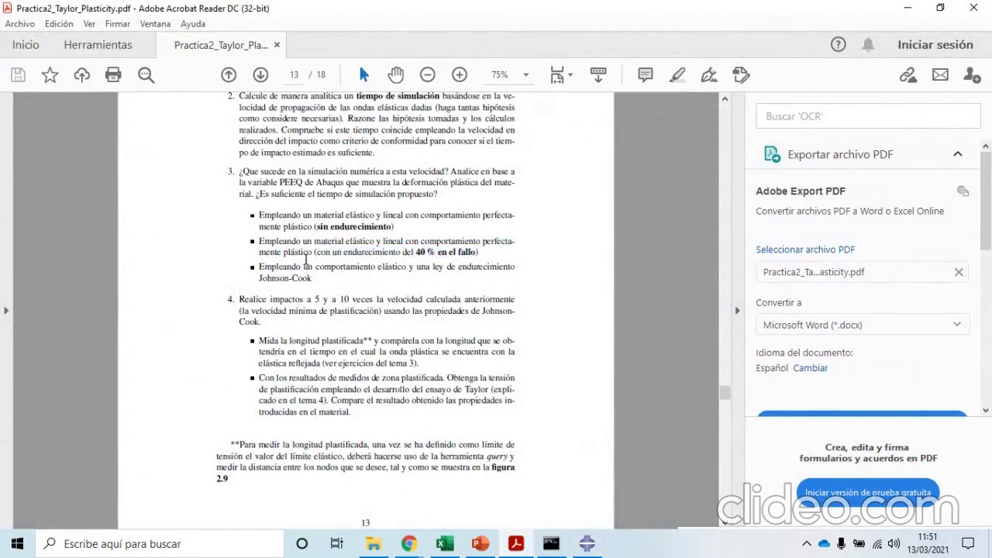
pyautogui.moveTo(315, 254); pyautogui.dragTo(481, 253)
pyautogui.click(487, 254)
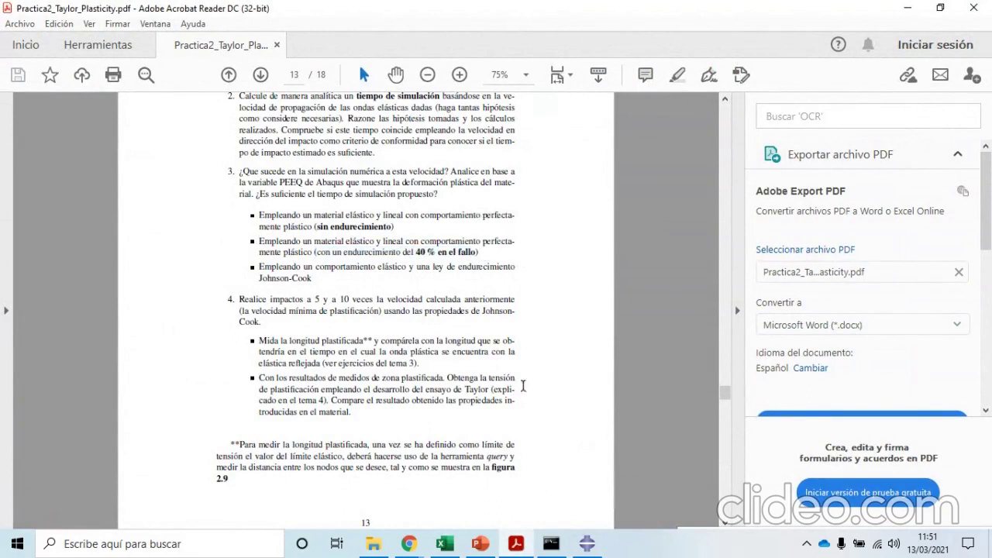
# - Switch to the blank Excel workbook and enter the heading "Lim elastico" in B4 with the value 996 in B5
pyautogui.click(458, 540)
pyautogui.click(108, 214)
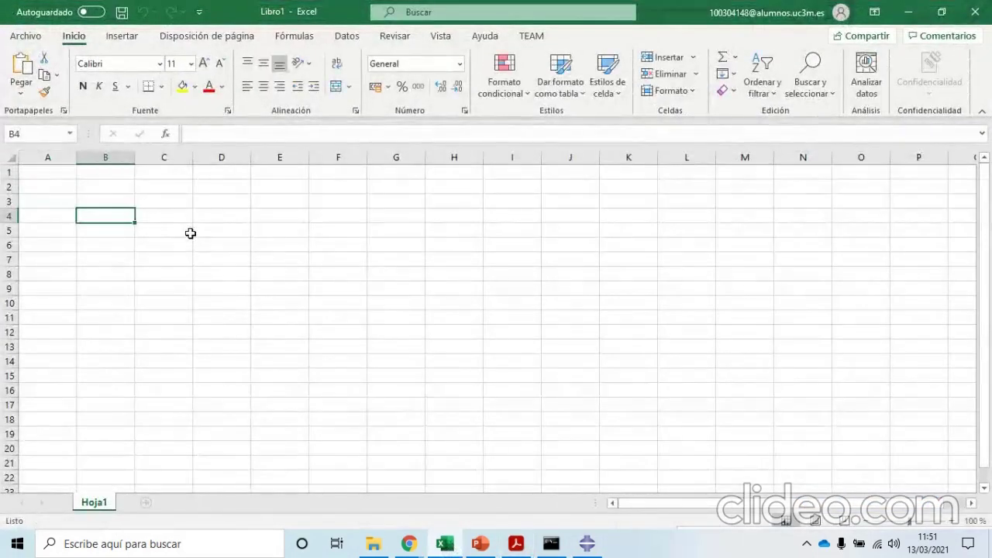
pyautogui.write('Lim elastico')
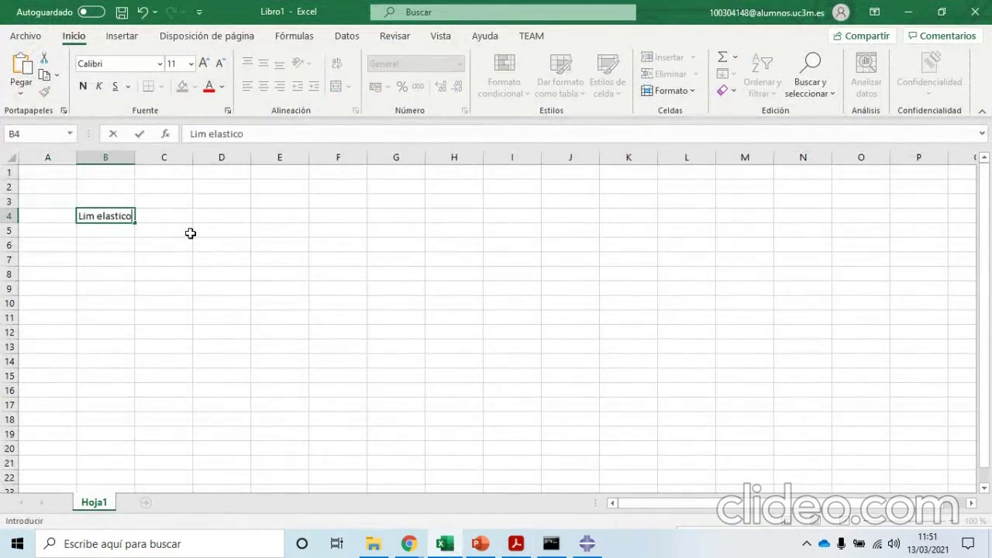
pyautogui.press('Return')
pyautogui.write('996')
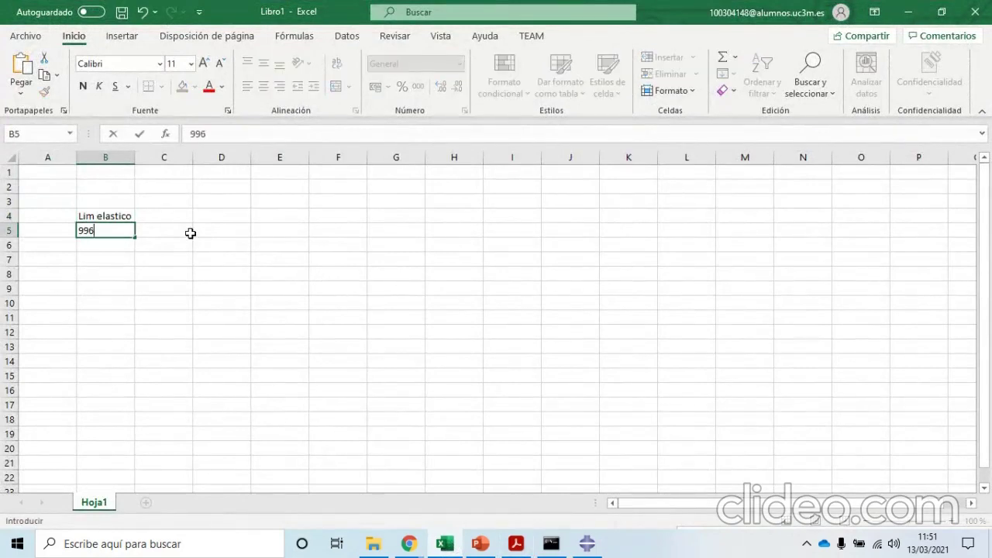
# - Widen column C and enter the heading "Tension final" in C4
pyautogui.click(186, 216)
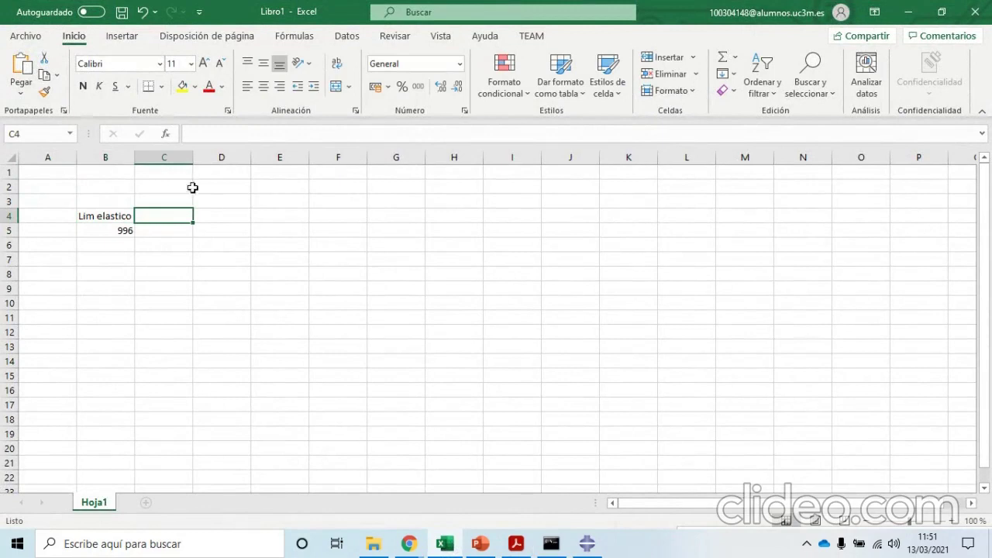
pyautogui.moveTo(194, 157); pyautogui.dragTo(217, 158)
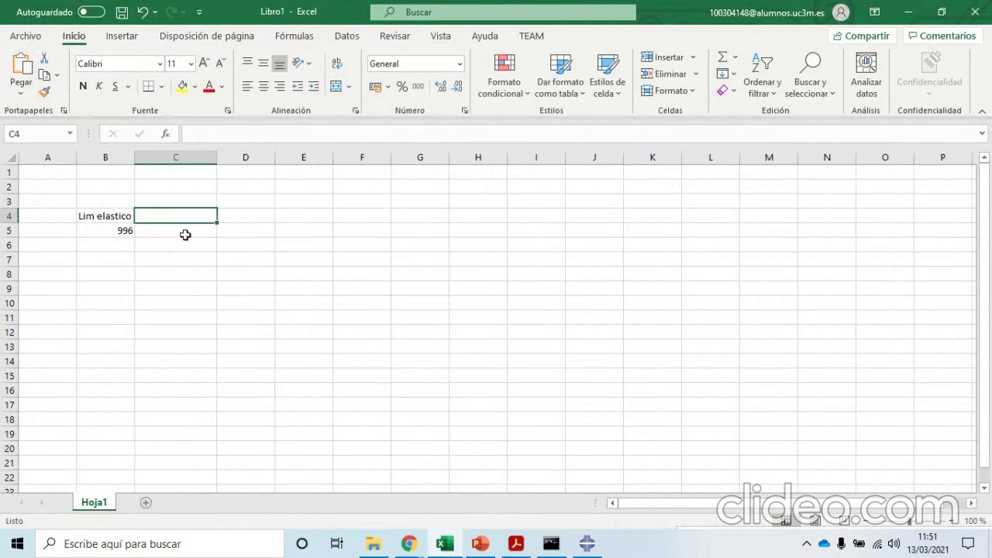
pyautogui.write('Tension')
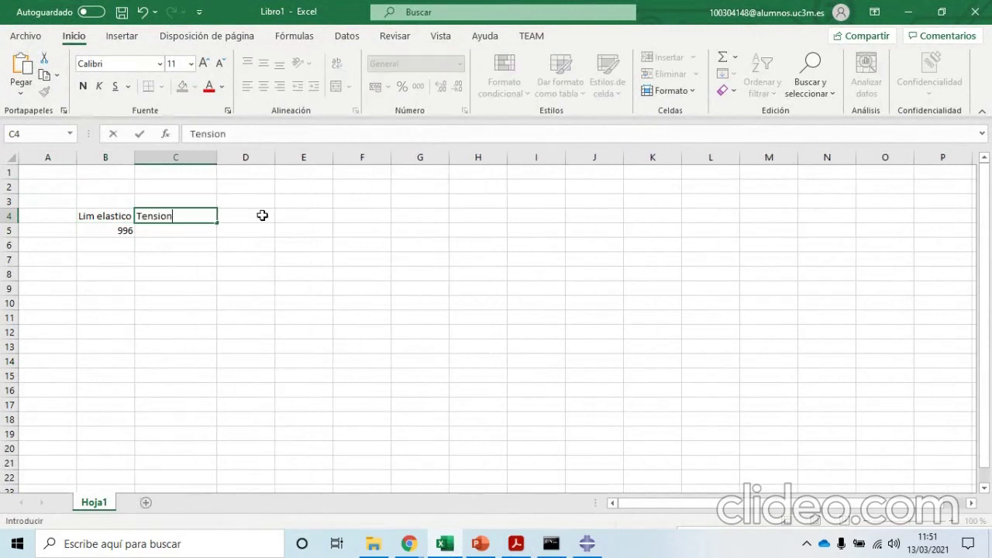
pyautogui.write(' final')
pyautogui.press('Return')
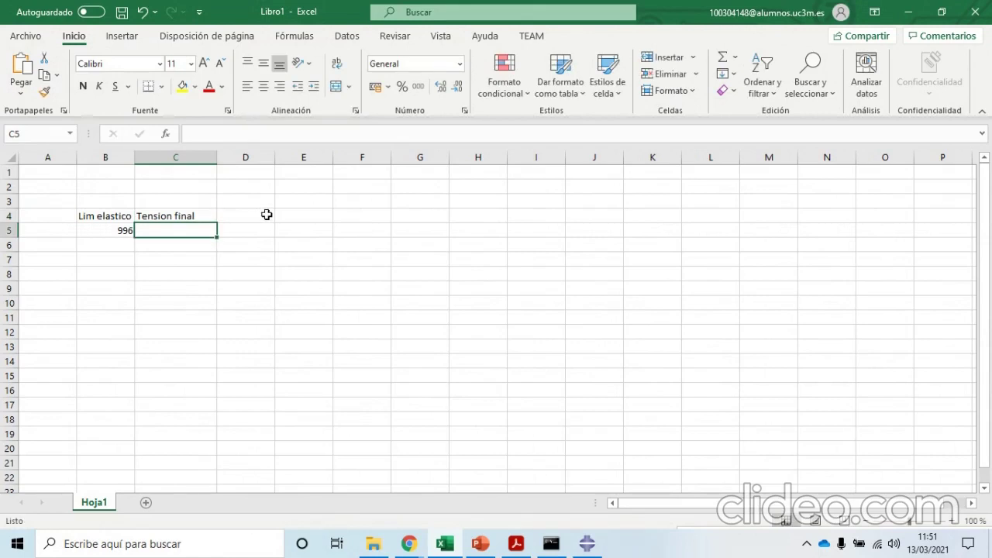
# - Calculate the final stress with 40% hardening in C5 using the formula =B5+0.4*B5
pyautogui.write('=')
pyautogui.click(118, 236)
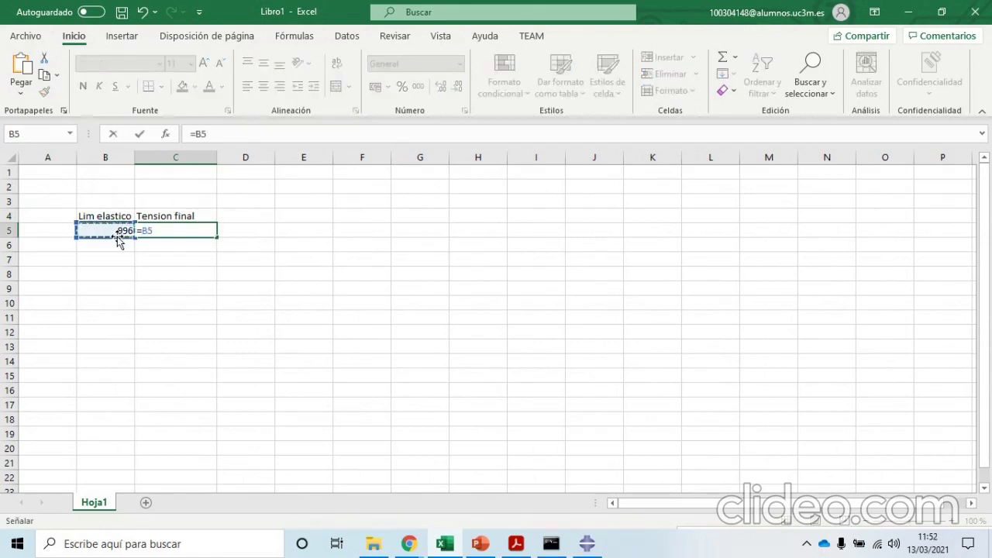
pyautogui.write('+')
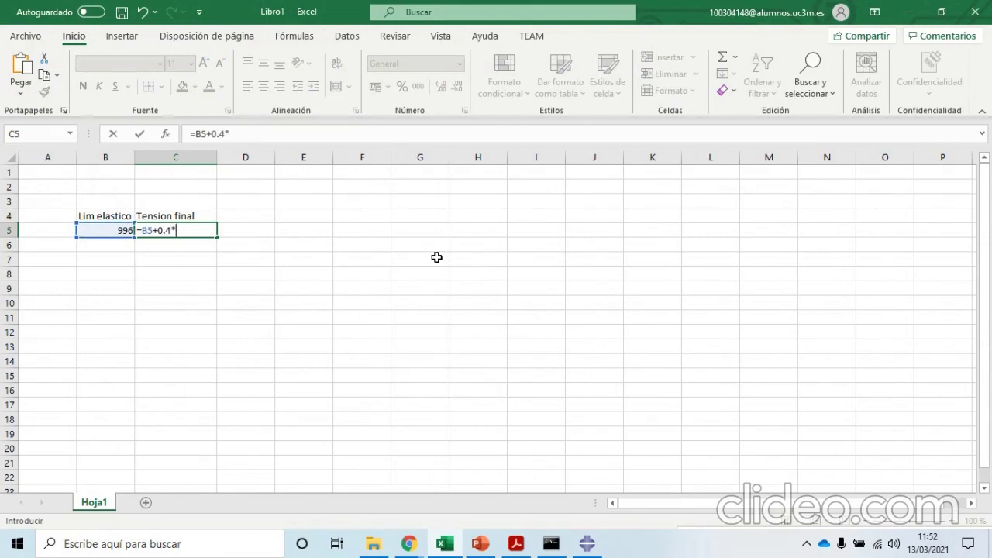
pyautogui.write('0.4*')
pyautogui.click(103, 228)
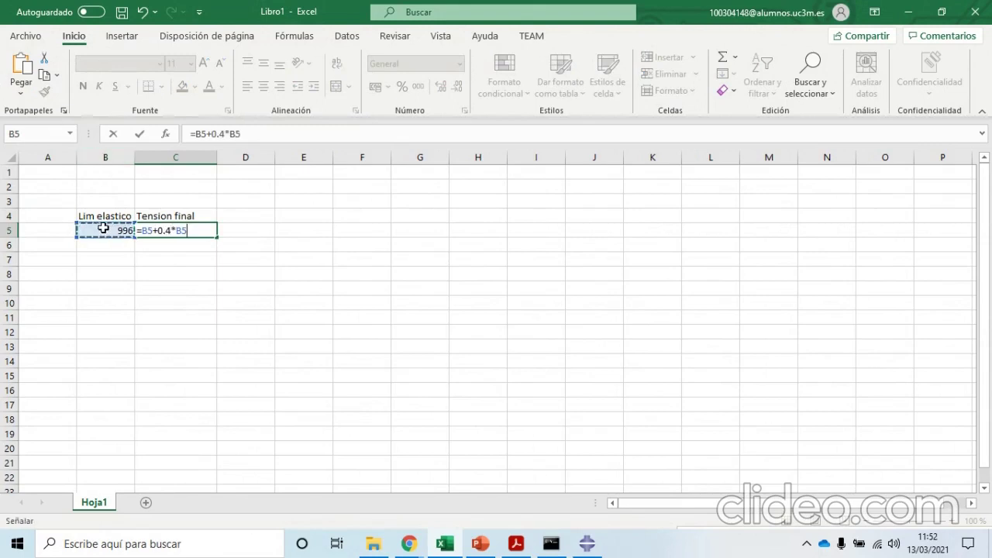
pyautogui.press('Return')
pyautogui.click(195, 227)
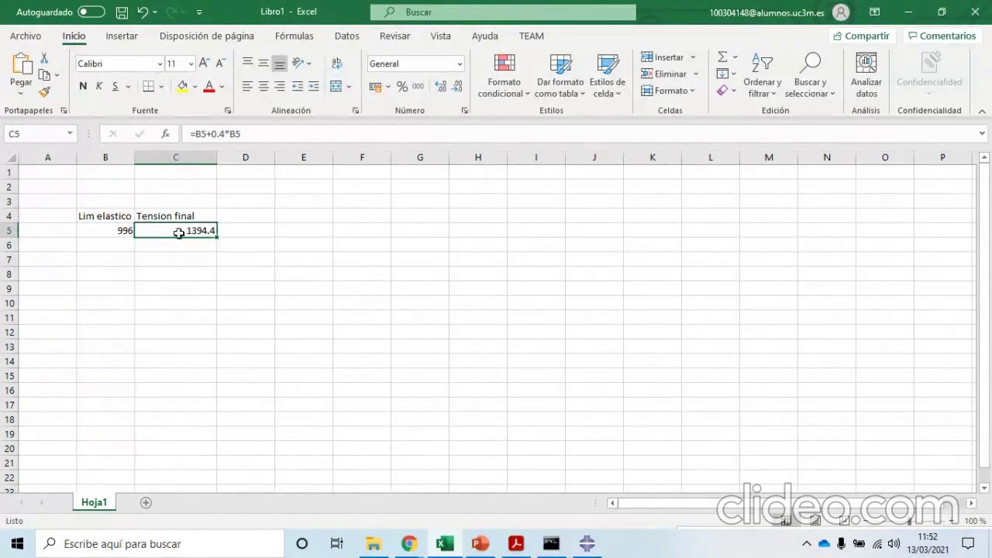
pyautogui.click(115, 231)
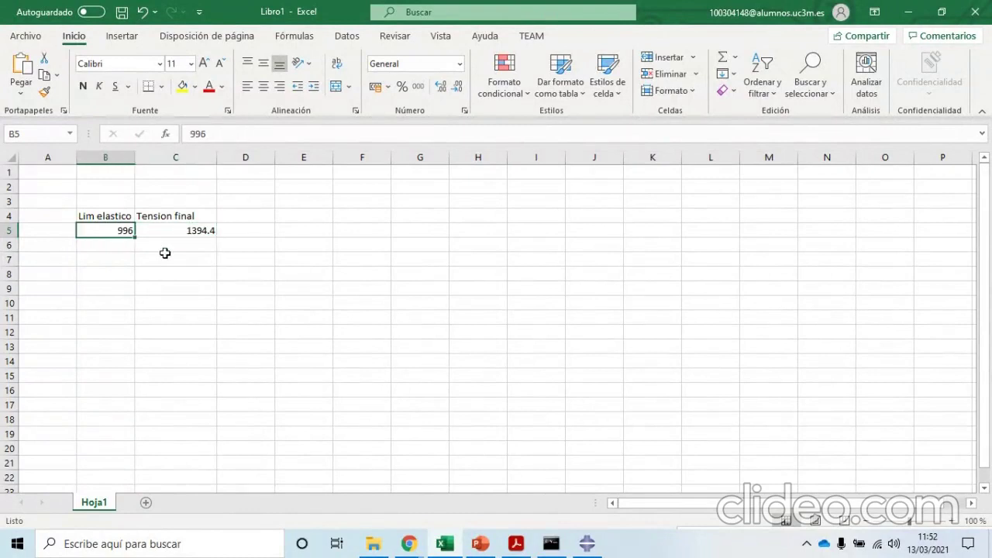
pyautogui.click(173, 226)
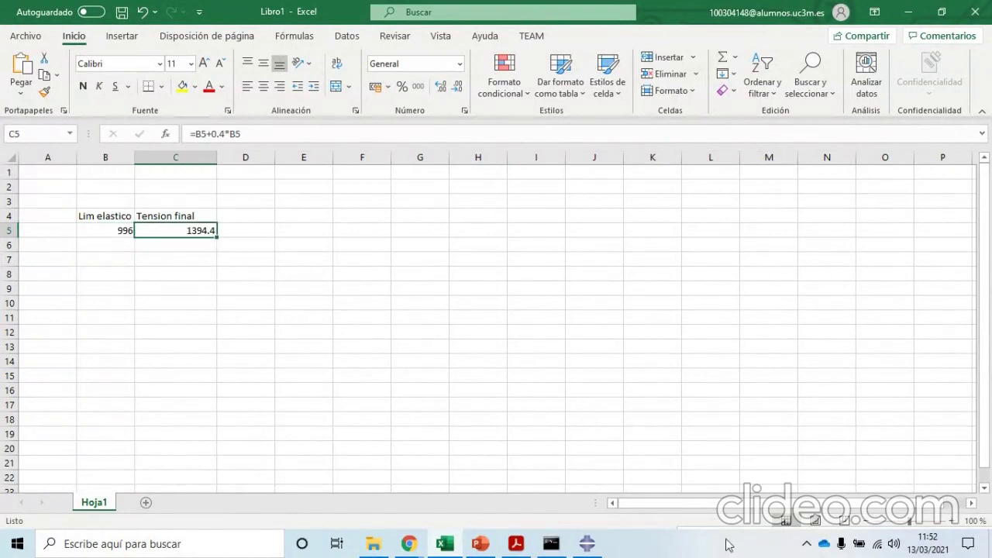
# - Switch back to Abaqus, set the second-row yield stress of Uranio_EndurePlastic to 1394.4 and save the material
pyautogui.click(587, 543)
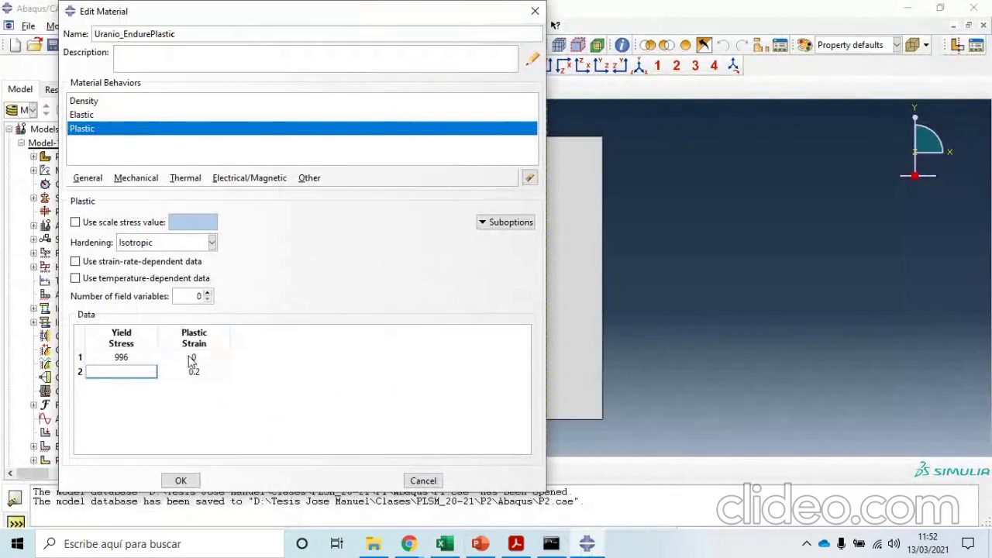
pyautogui.click(193, 372)
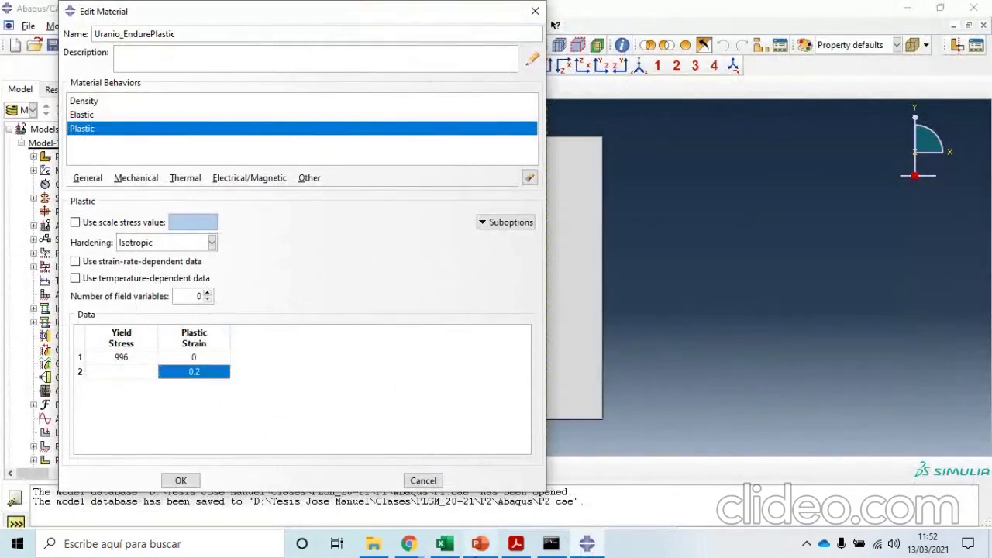
pyautogui.click(481, 543)
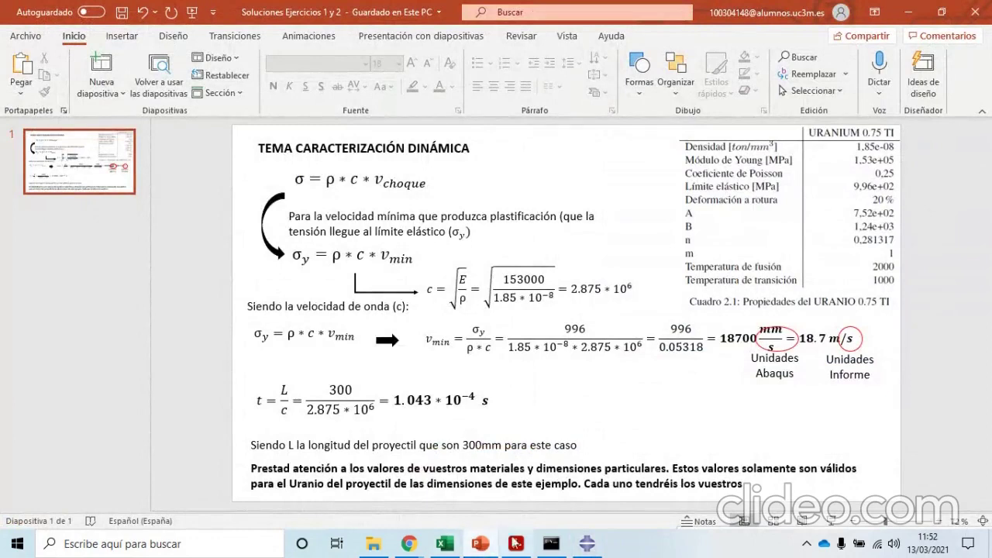
pyautogui.click(586, 543)
pyautogui.click(107, 377)
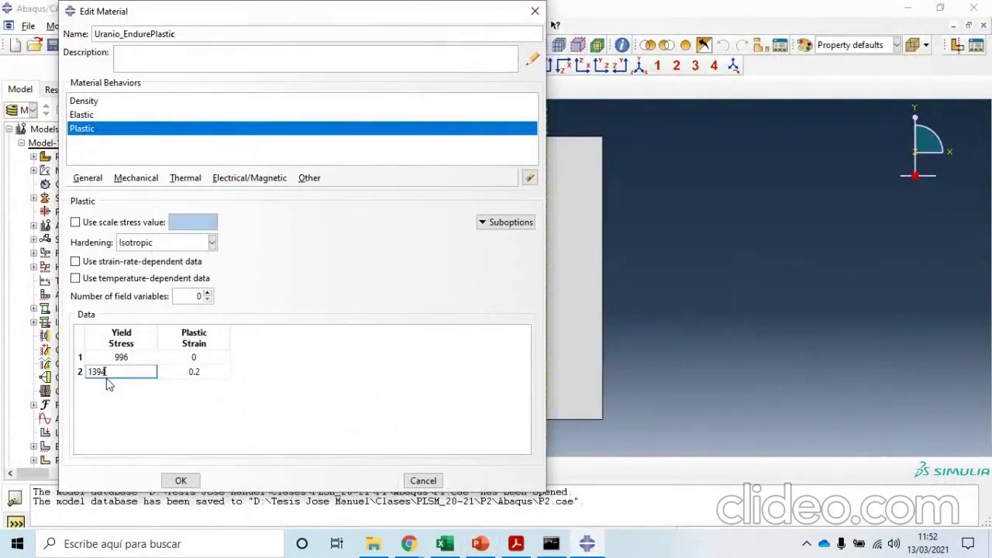
pyautogui.press('Return')
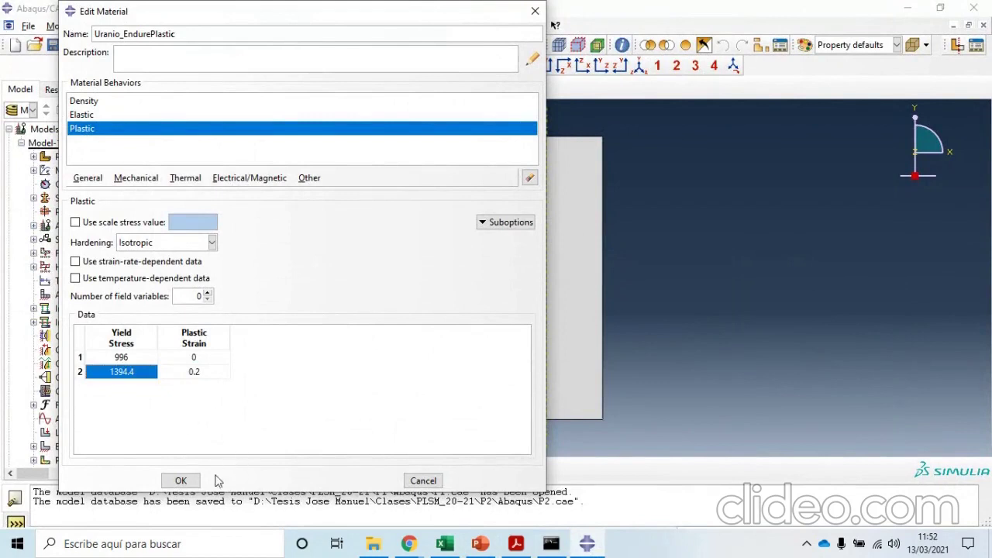
pyautogui.click(181, 480)
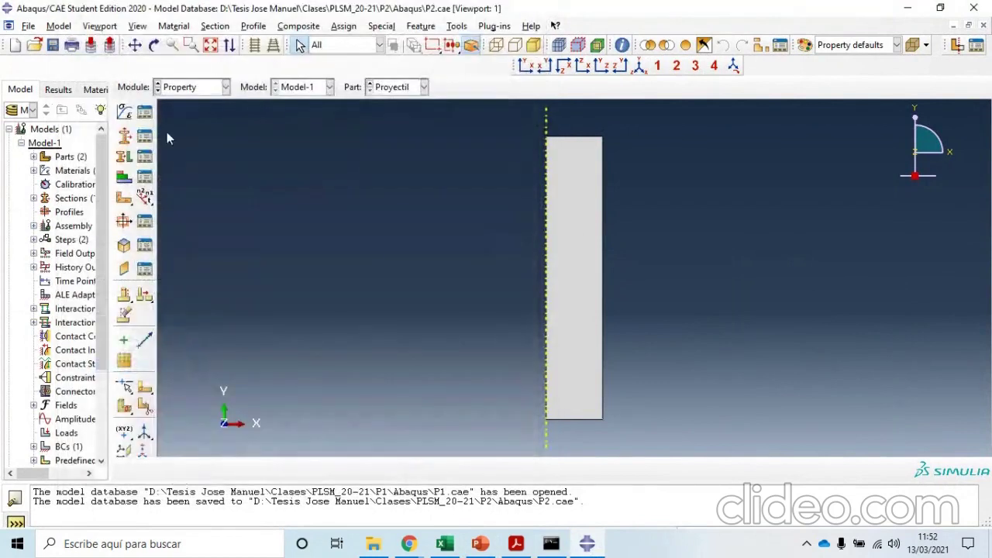
# - Create a solid homogeneous section named EndurePlastic that uses the material Uranio_EndurePlastic
pyautogui.click(124, 136)
pyautogui.write('B')
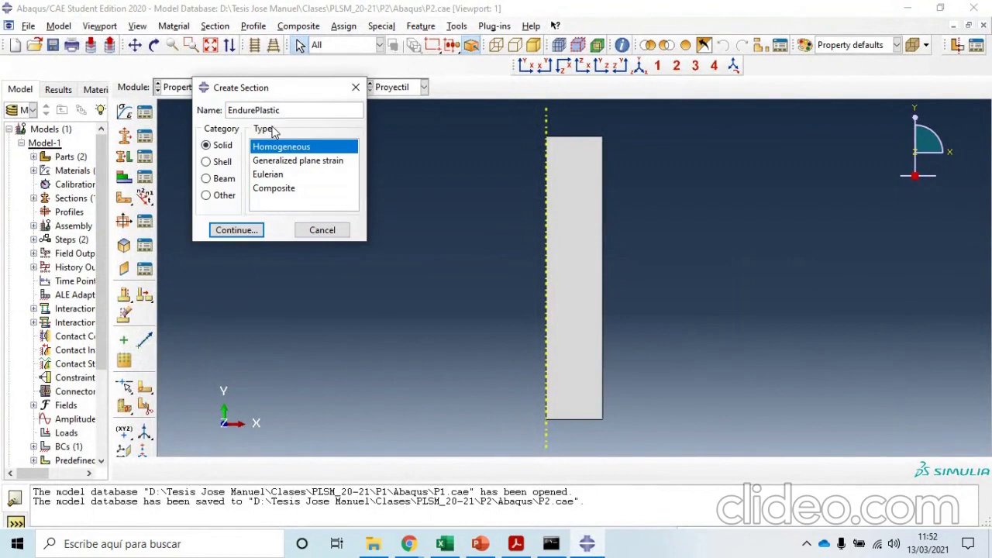
pyautogui.click(255, 230)
pyautogui.click(314, 194)
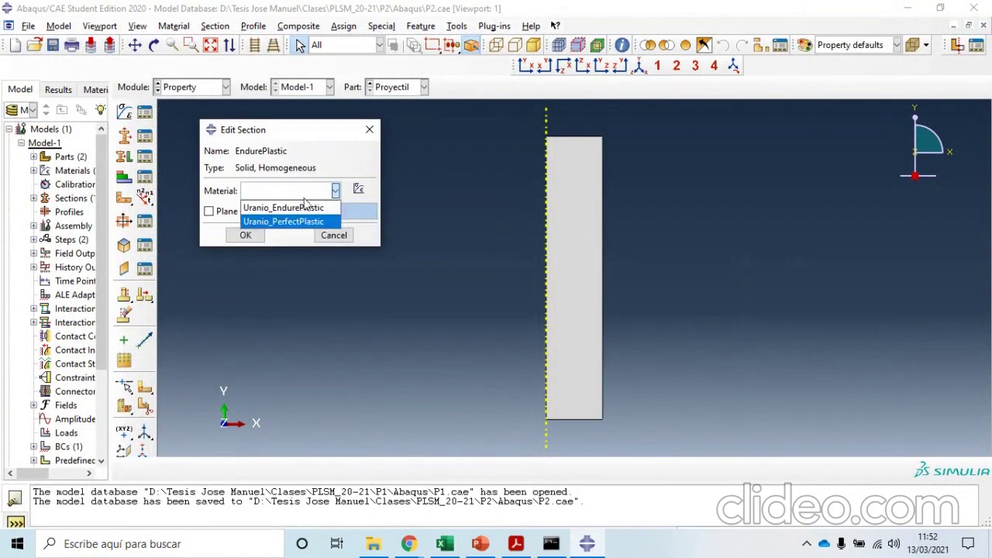
pyautogui.click(305, 207)
pyautogui.click(246, 235)
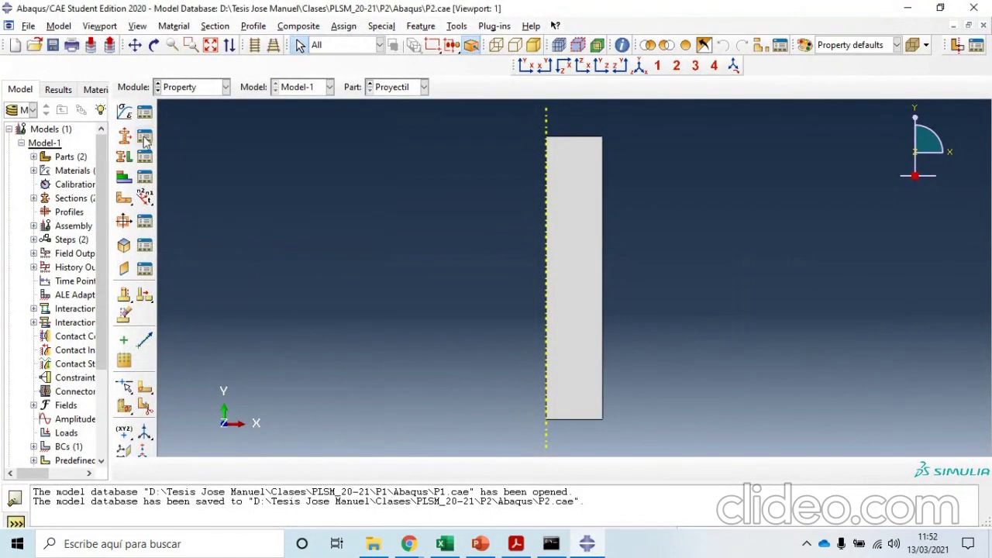
# - Create a new material named Uranio_JC_Plastic with a uniform mass density of 1.85e-8
pyautogui.click(124, 113)
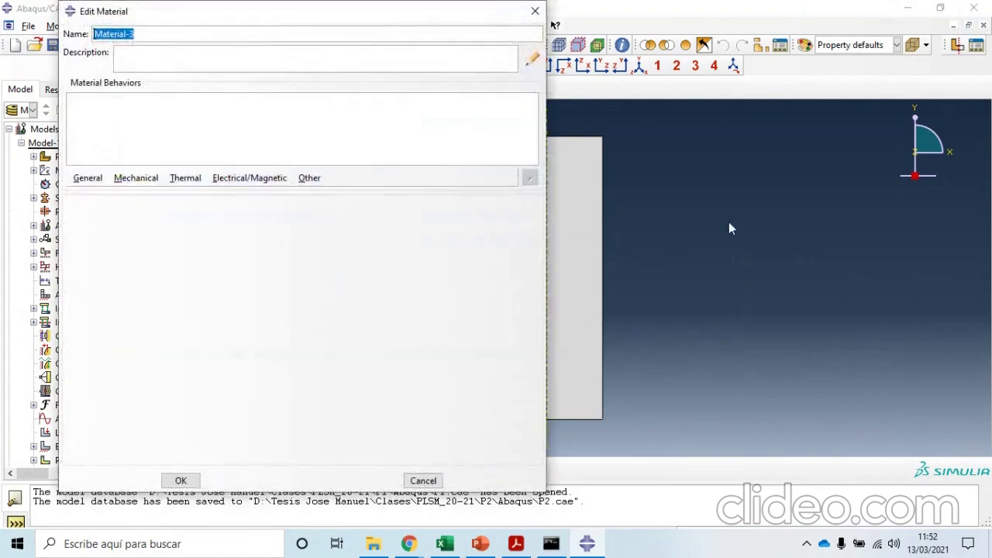
pyautogui.write('Uranio_JC_Plastic')
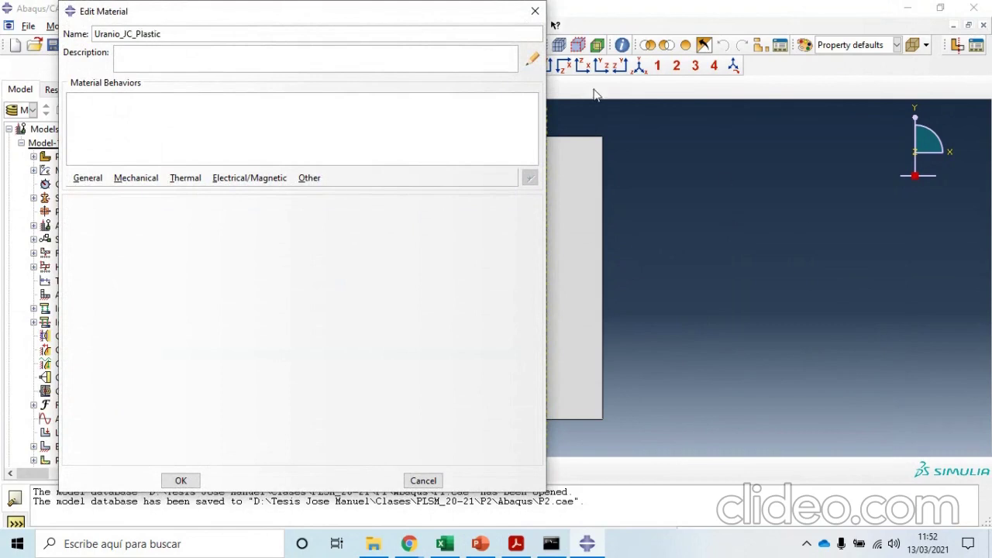
pyautogui.click(87, 180)
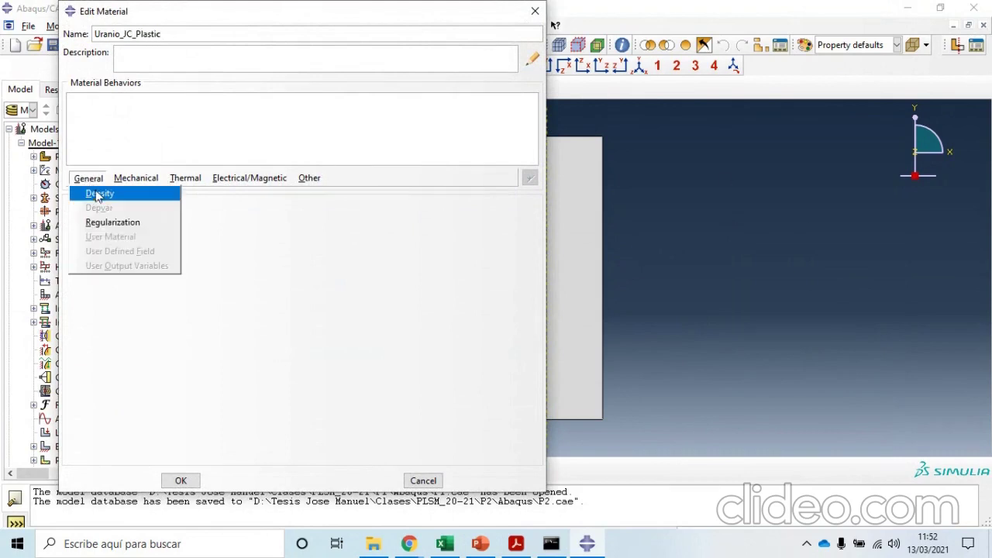
pyautogui.click(97, 193)
pyautogui.click(137, 323)
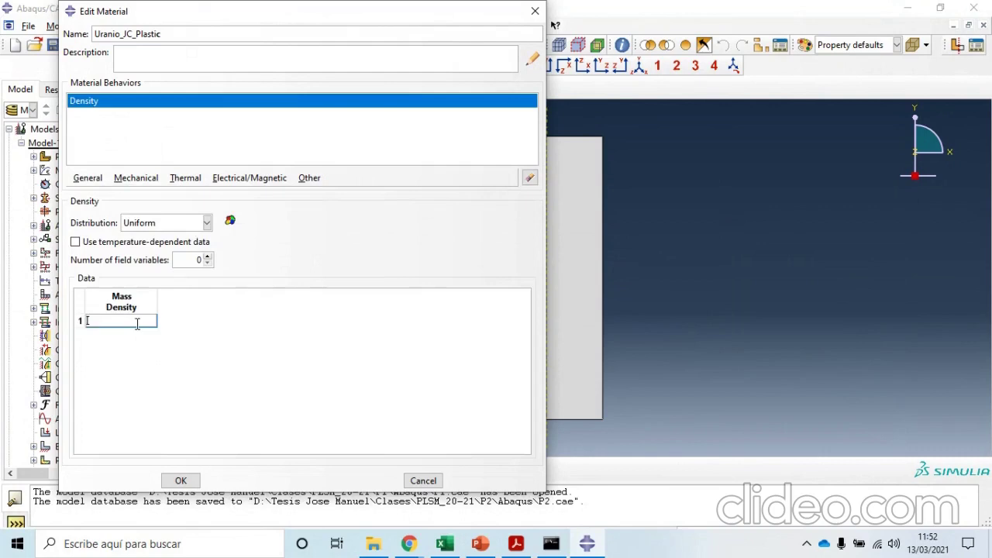
pyautogui.write('1.85e-8')
# - Add isotropic elastic behaviour to Uranio_JC_Plastic with Young's modulus 1.53e5 and Poisson's ratio 0.25
pyautogui.click(153, 180)
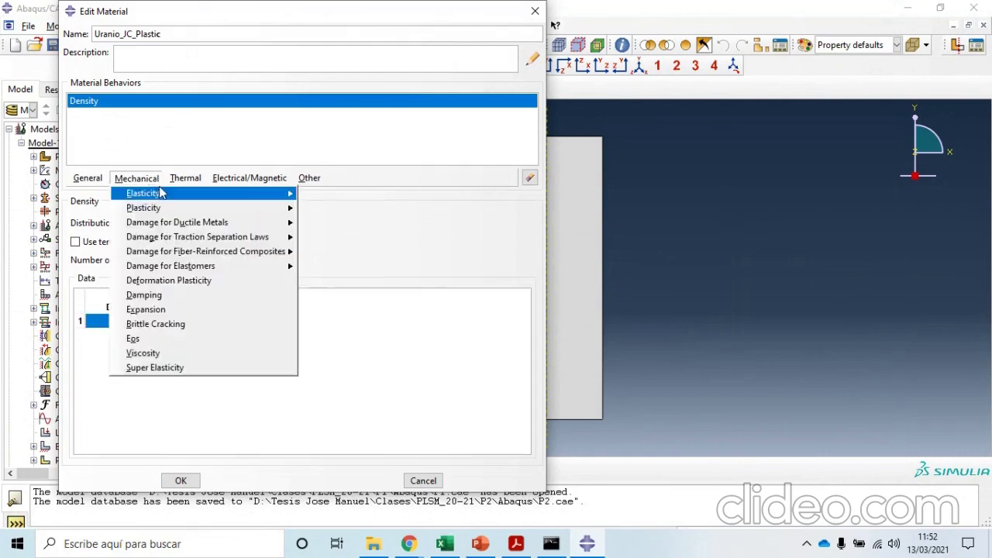
pyautogui.moveTo(207, 194)
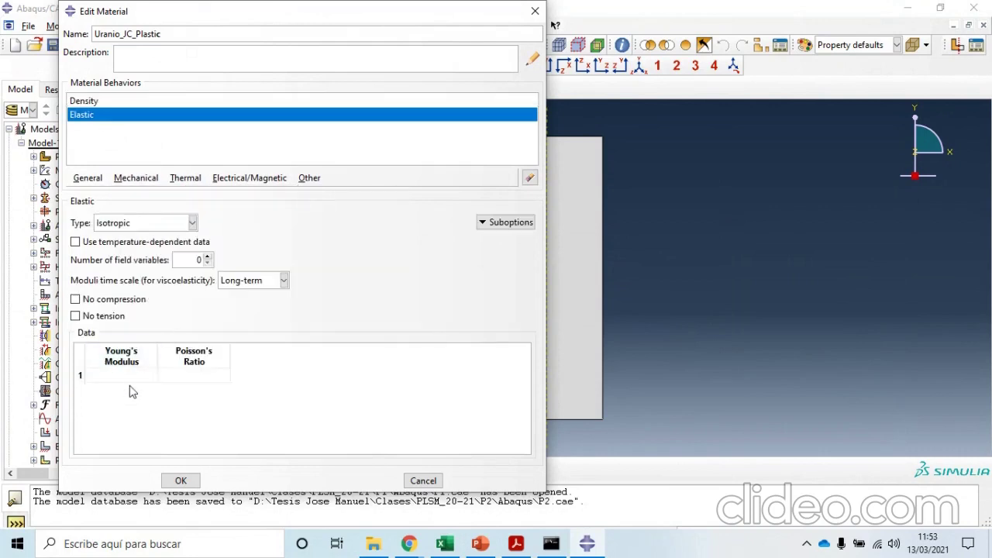
pyautogui.click(130, 380)
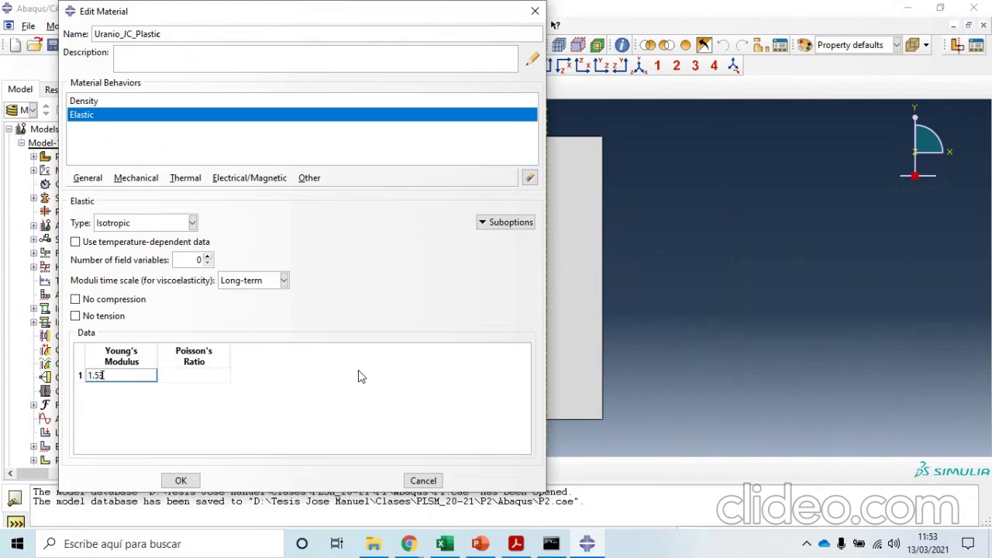
pyautogui.write('1.53e5')
pyautogui.click(203, 376)
pyautogui.write('0.25')
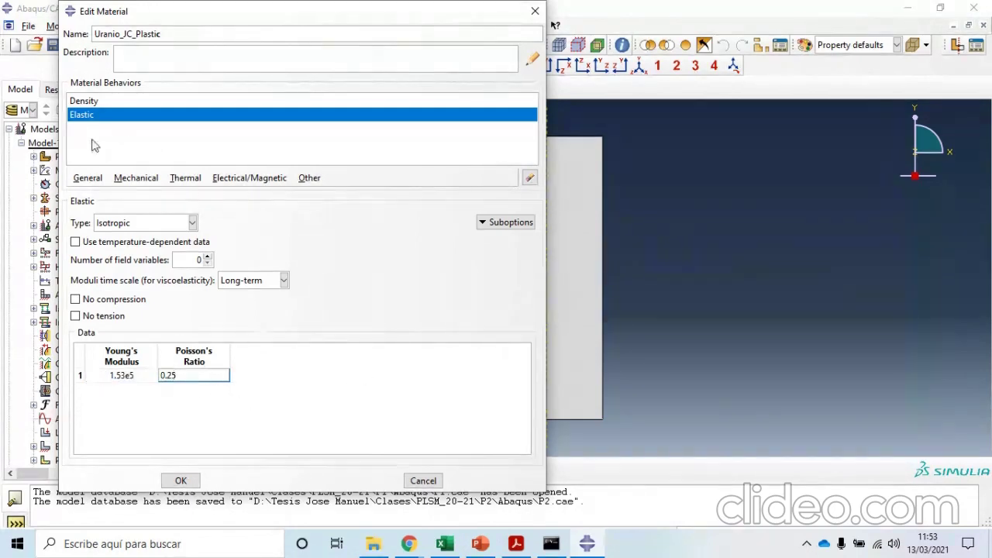
# - Add plastic behaviour to Uranio_JC_Plastic and set its hardening law to Johnson-Cook
pyautogui.click(177, 179)
pyautogui.moveTo(146, 179)
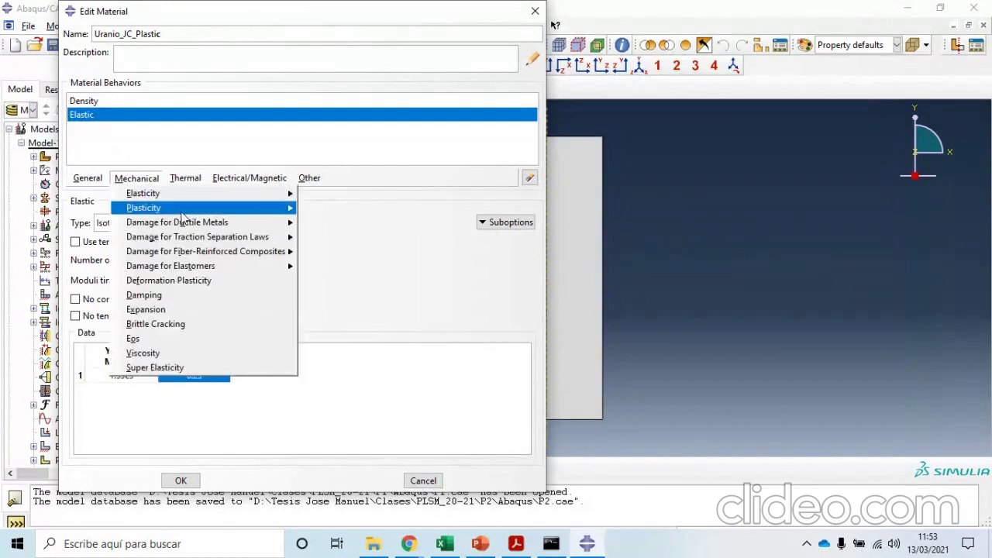
pyautogui.moveTo(278, 209)
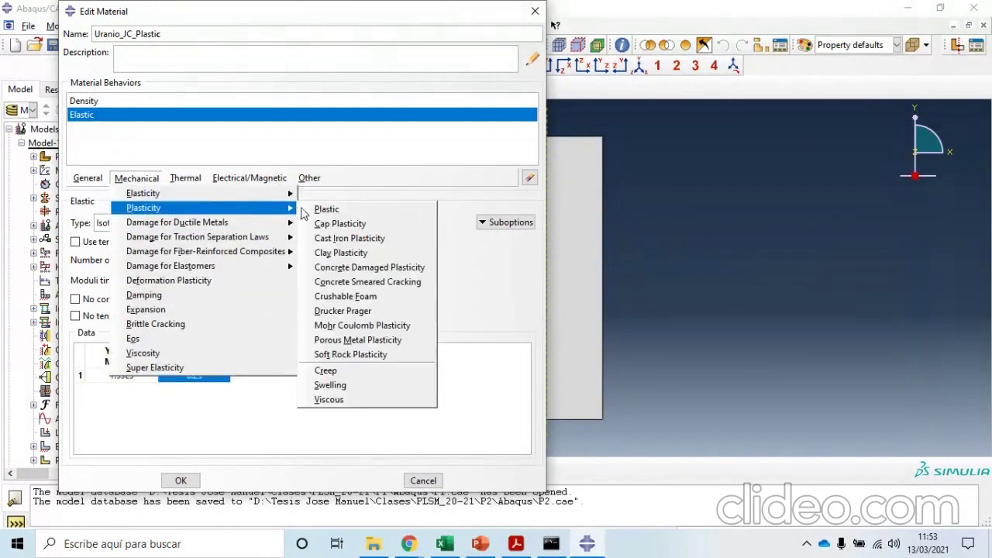
pyautogui.click(315, 211)
pyautogui.click(151, 243)
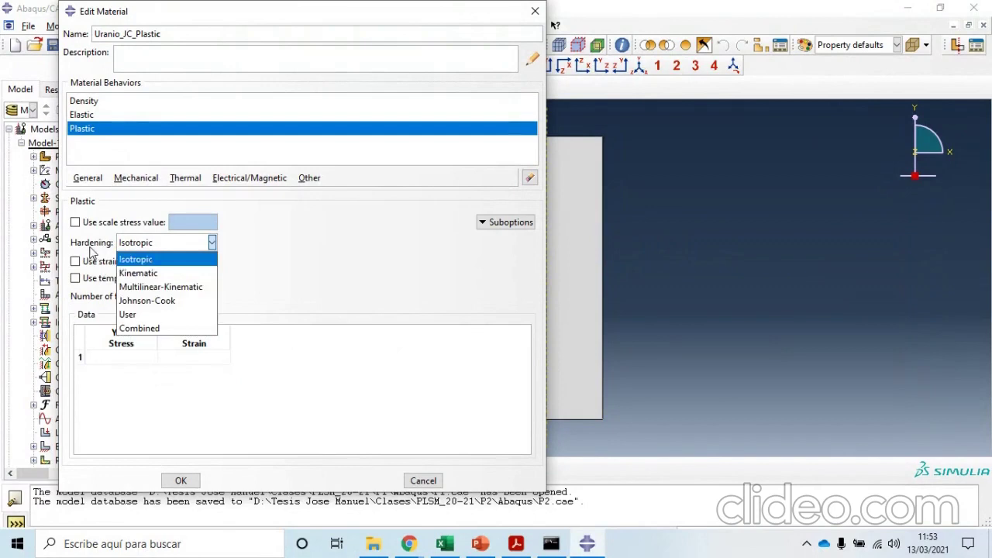
pyautogui.click(147, 300)
pyautogui.click(127, 245)
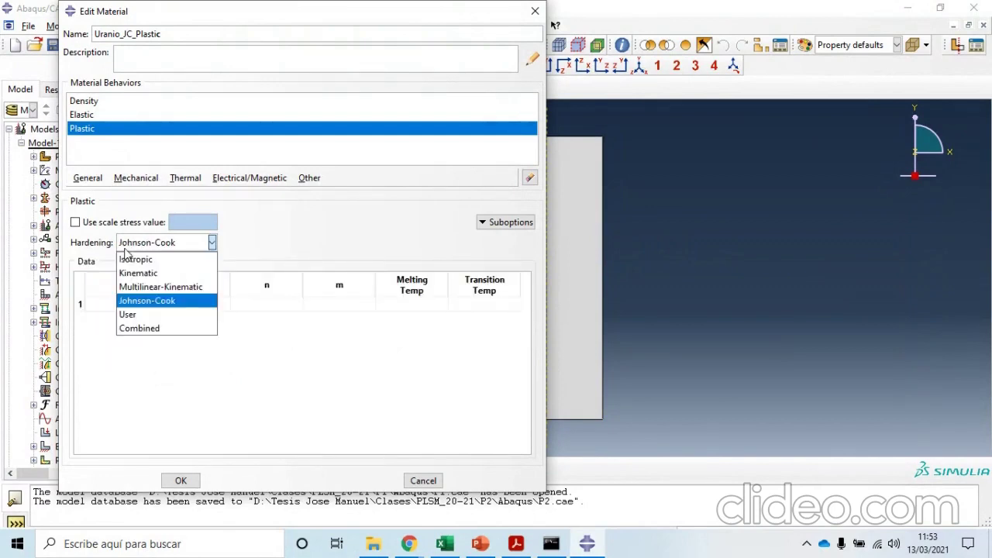
pyautogui.click(167, 304)
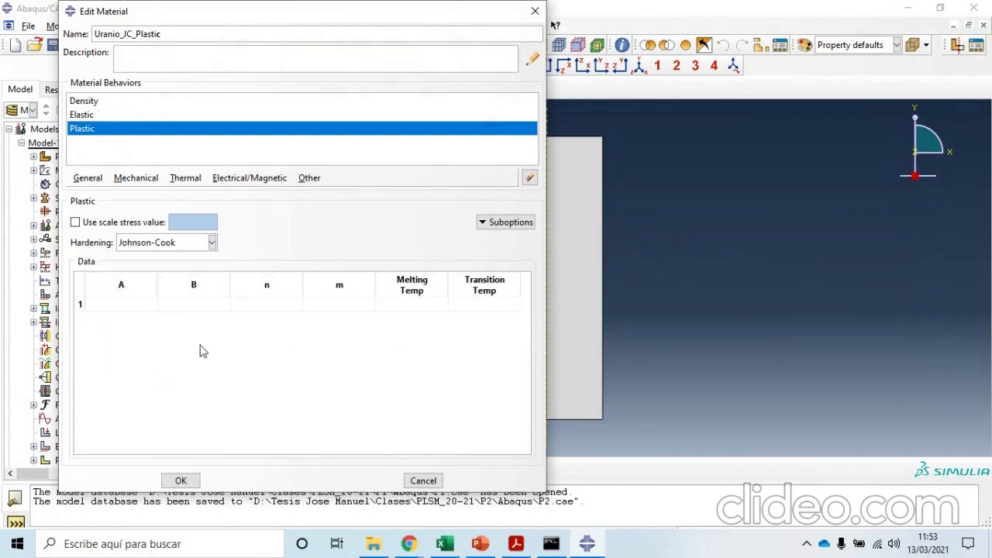
# - Enter the Johnson-Cook constants A 752, B 1240 and n 0.281317 from the uranium properties table in PowerPoint
pyautogui.click(125, 304)
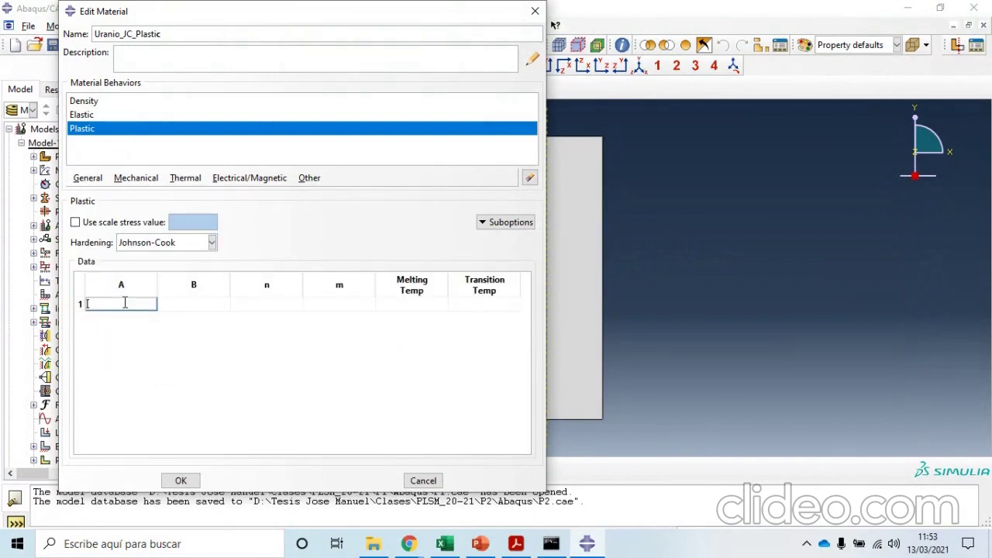
pyautogui.click(478, 543)
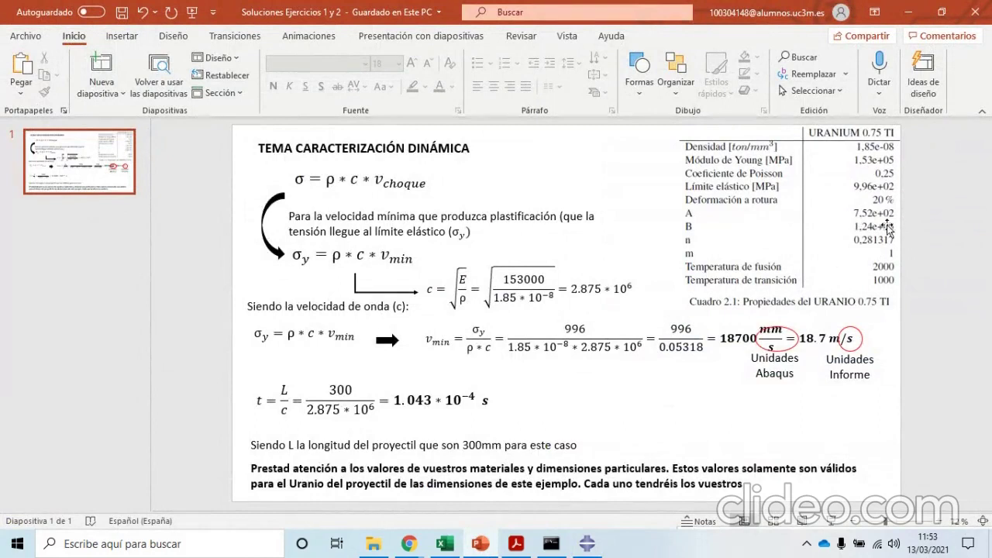
pyautogui.click(587, 543)
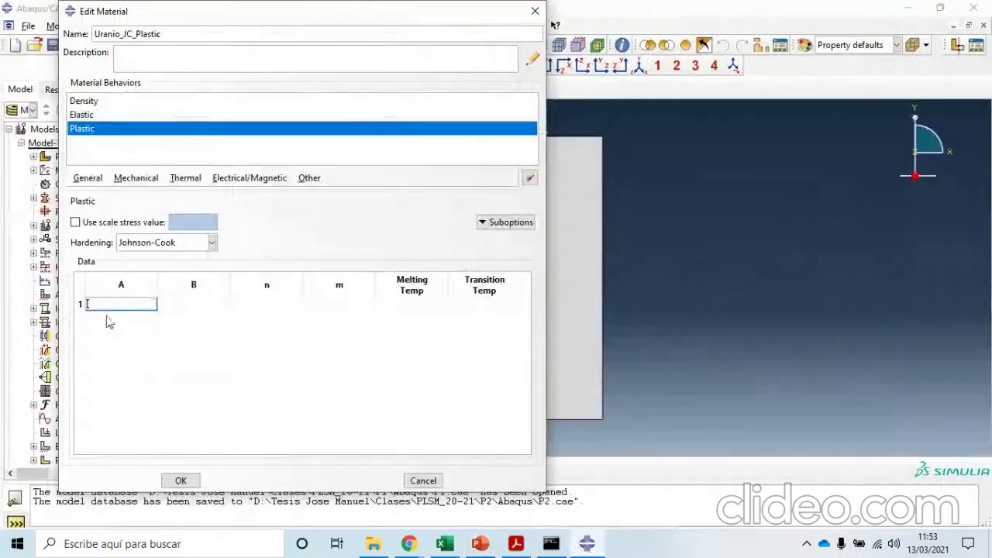
pyautogui.write('752')
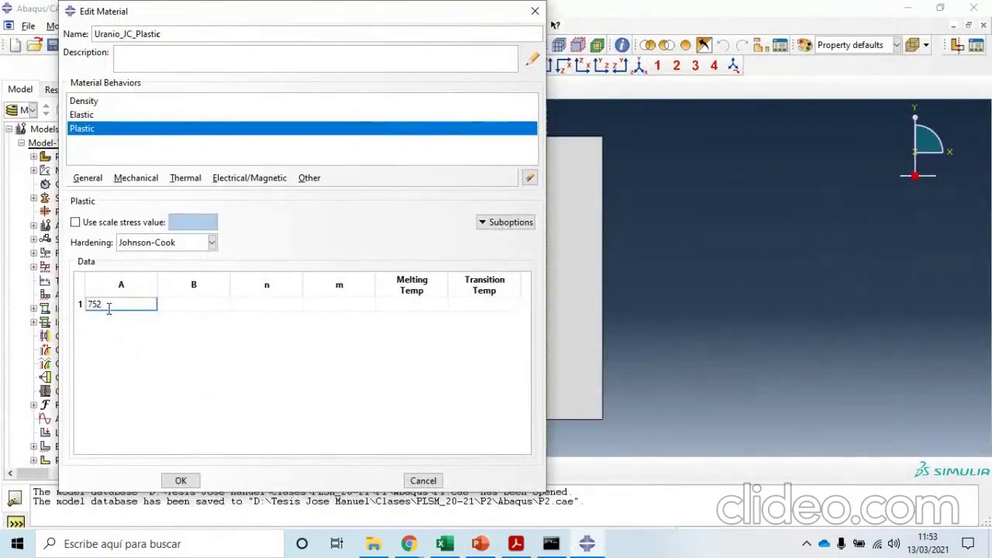
pyautogui.press('Tab')
pyautogui.write('12')
pyautogui.press('Tab')
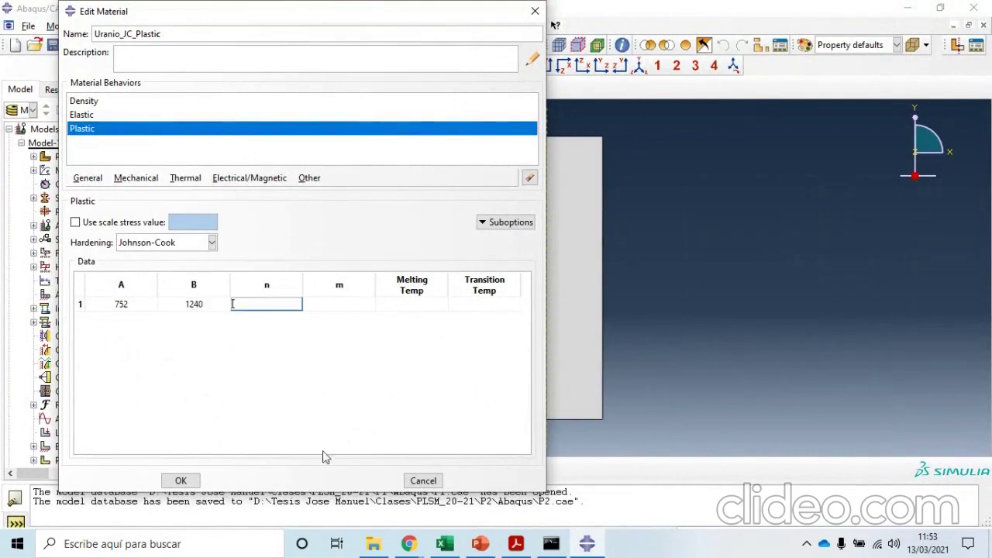
pyautogui.click(480, 543)
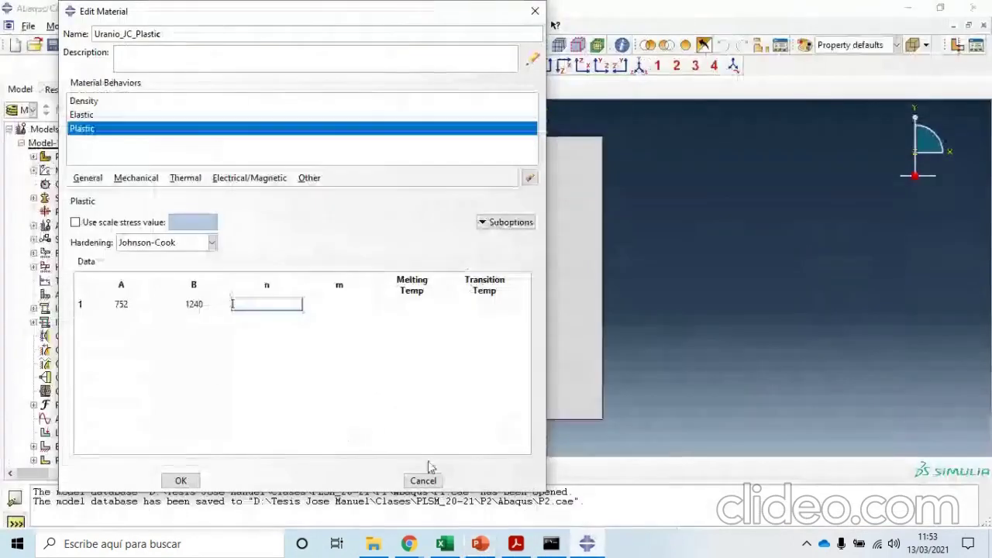
pyautogui.click(589, 543)
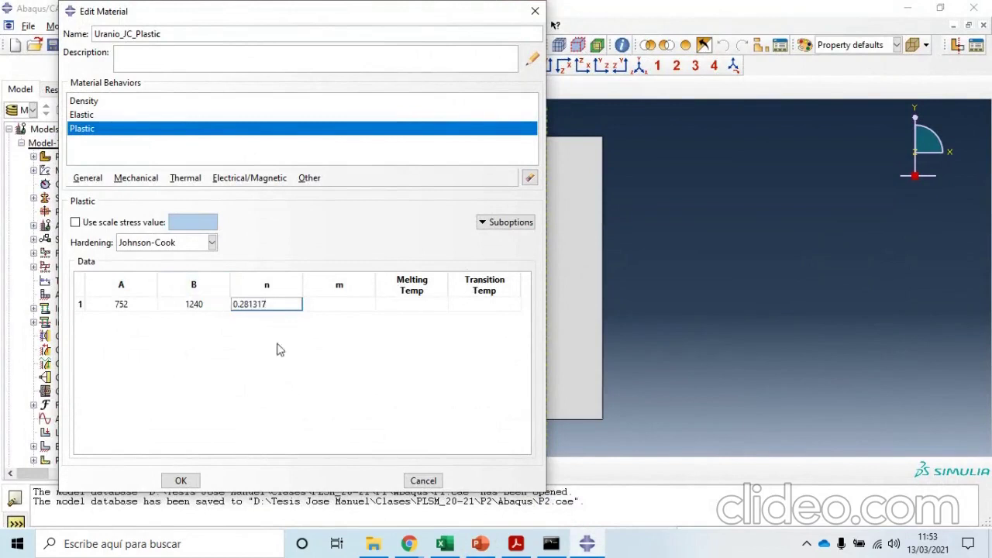
pyautogui.press('Tab')
# - Complete the Johnson-Cook data with m 1, melting temperature 2000 and transition temperature 1000, and save the material
pyautogui.click(481, 544)
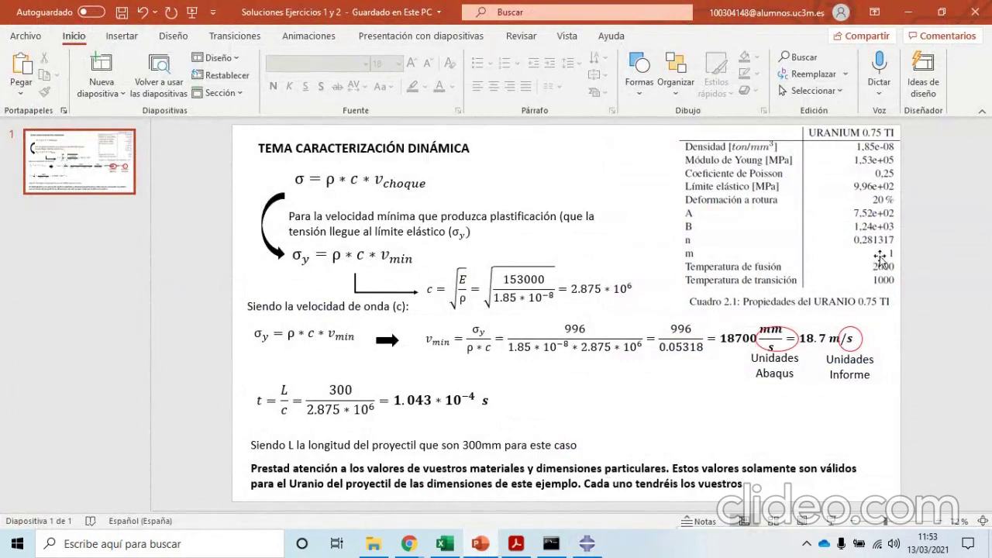
pyautogui.click(586, 544)
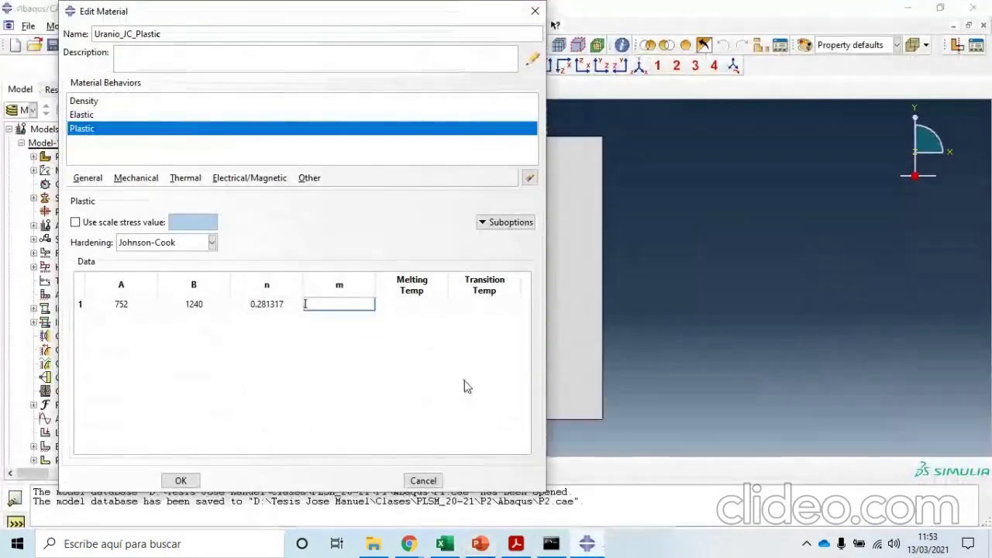
pyautogui.press('Tab')
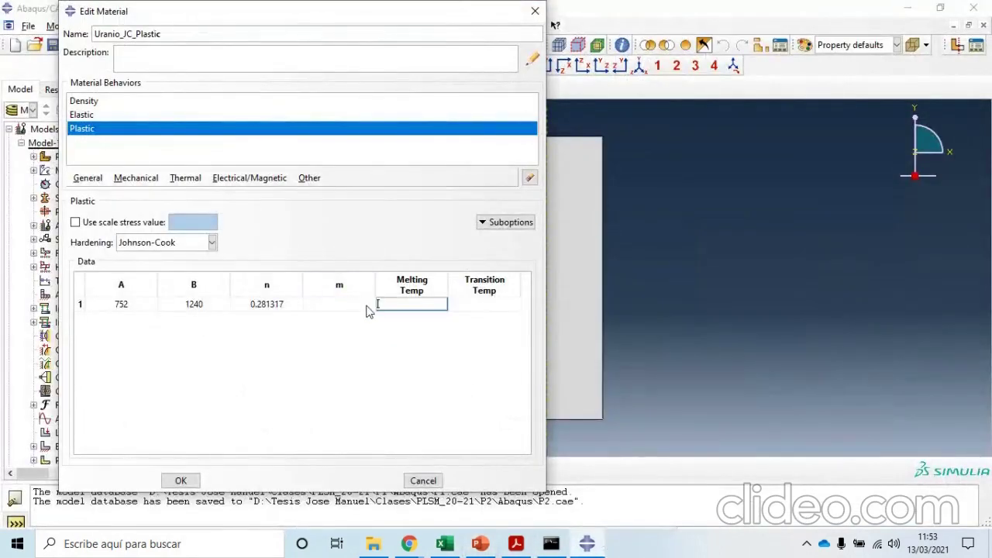
pyautogui.click(369, 305)
pyautogui.write('1')
pyautogui.click(381, 305)
pyautogui.write('2000')
pyautogui.press('Tab')
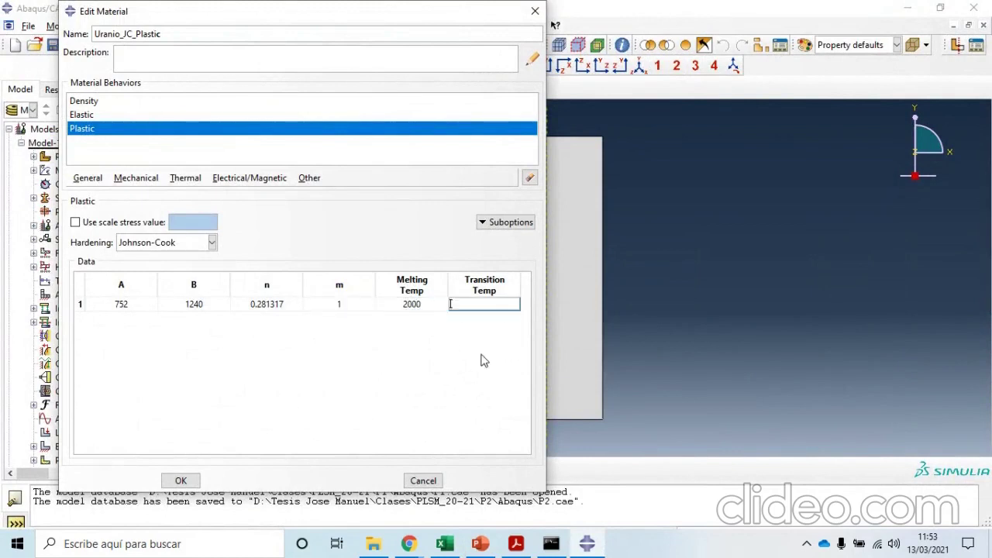
pyautogui.press('Return')
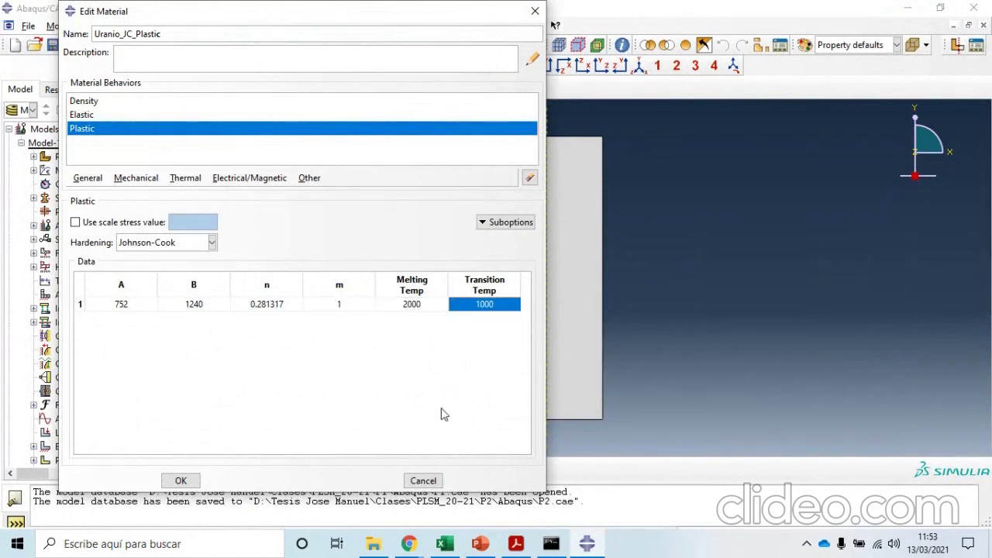
pyautogui.click(178, 481)
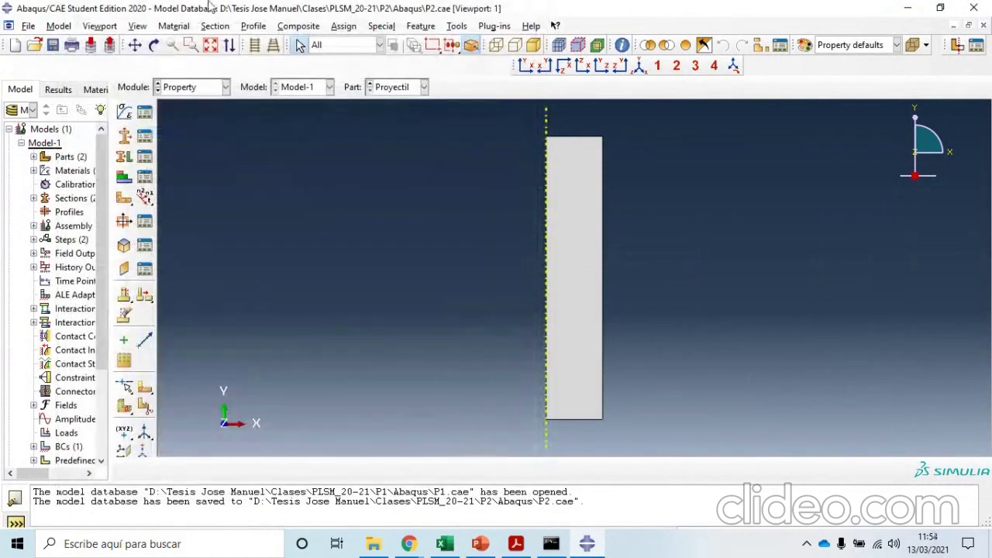
# - Create a solid homogeneous section named JC_Plastic that uses the material Uranio_JC_Plastic
pyautogui.click(124, 136)
pyautogui.press('BackSpace')
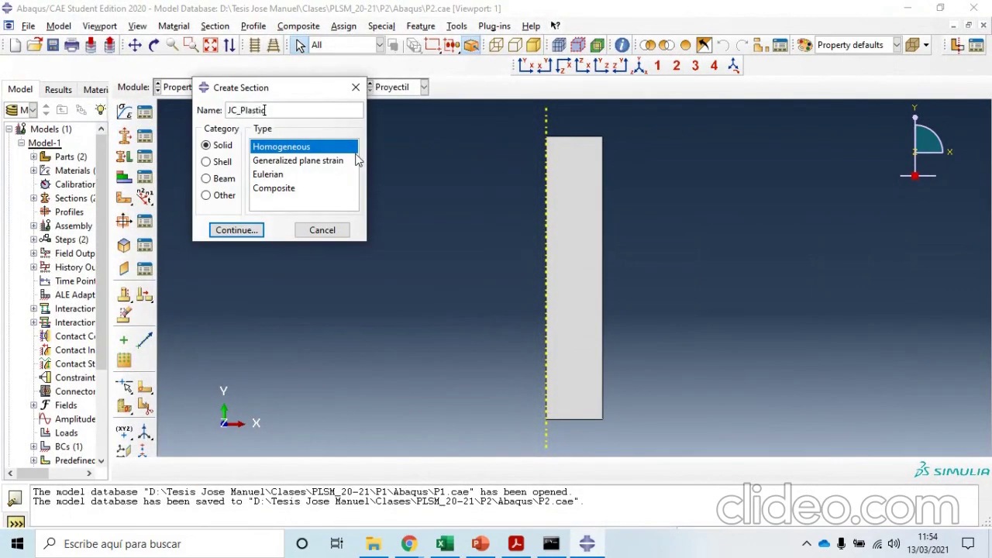
pyautogui.write('JC_Plastic')
pyautogui.click(234, 230)
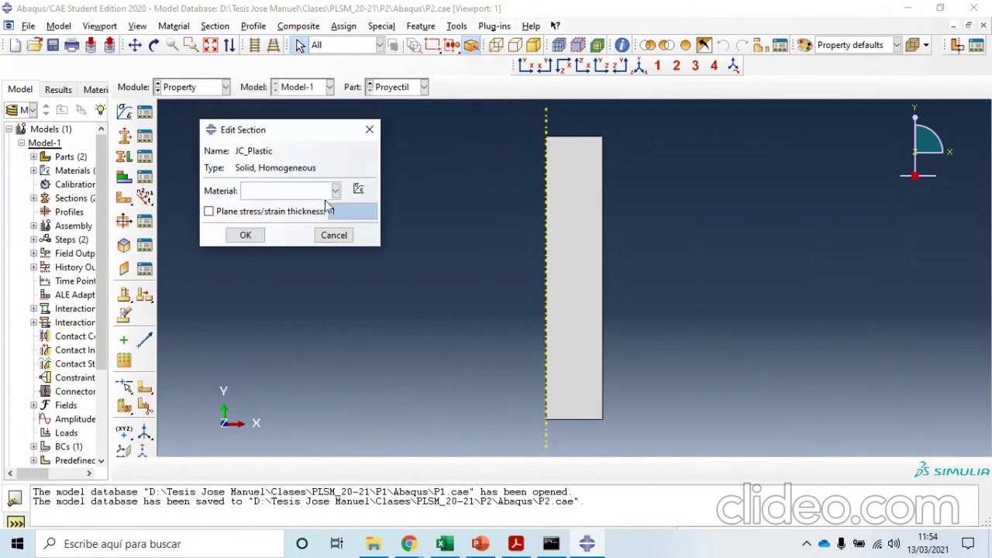
pyautogui.click(332, 190)
pyautogui.click(279, 221)
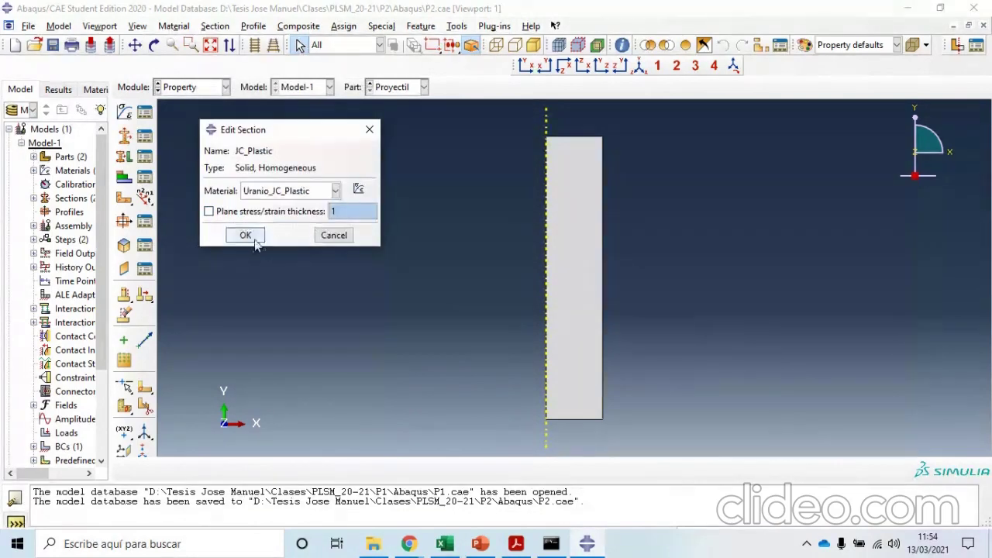
pyautogui.click(245, 237)
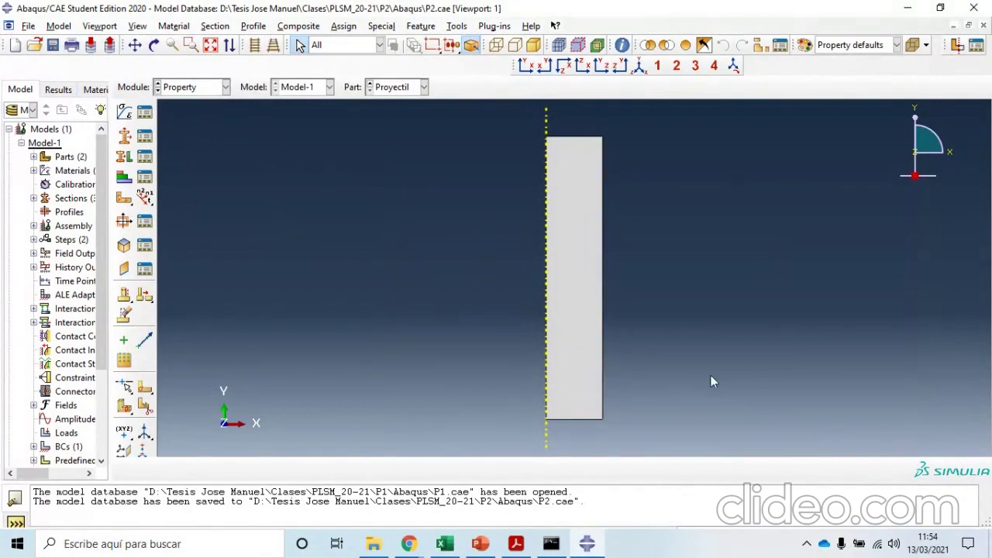
pyautogui.click(556, 274)
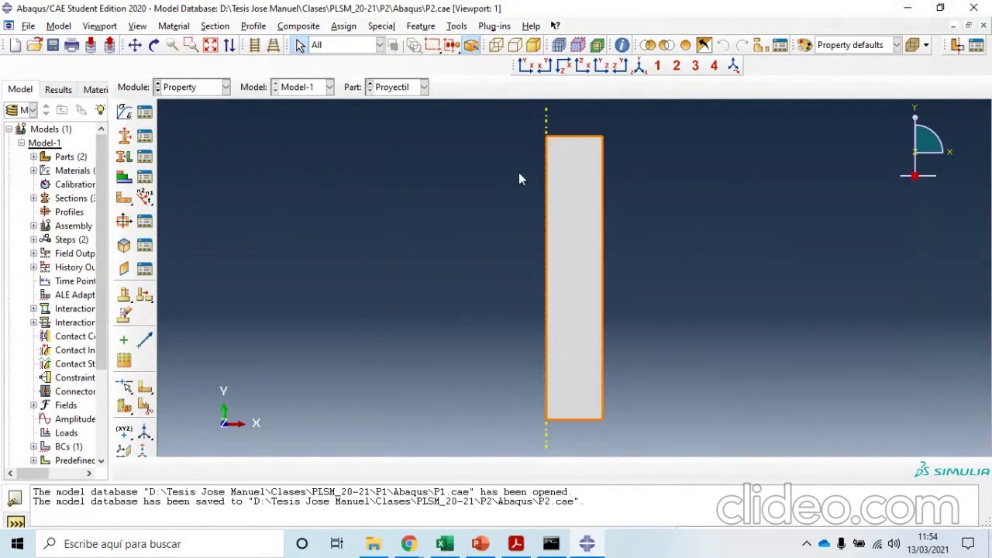
pyautogui.click(890, 291)
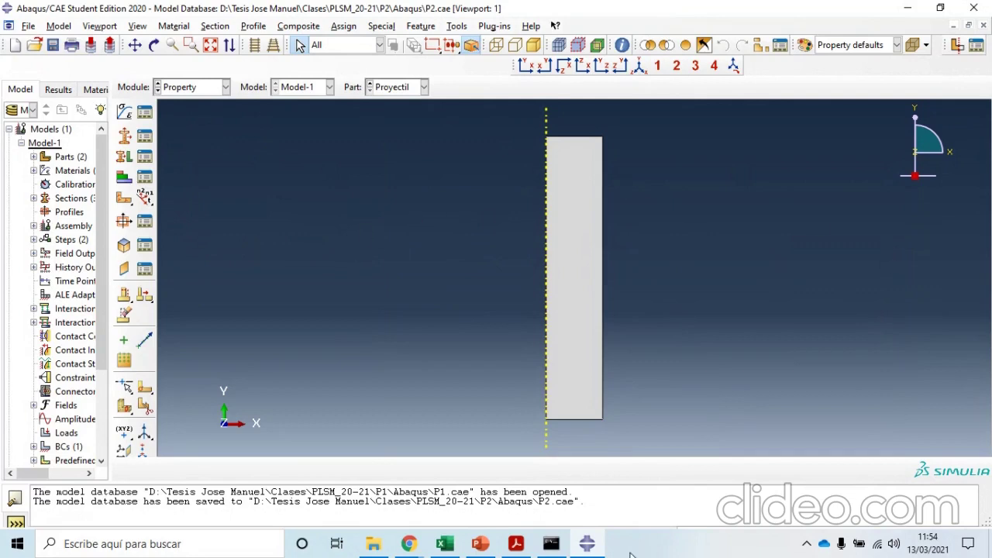
pyautogui.click(374, 543)
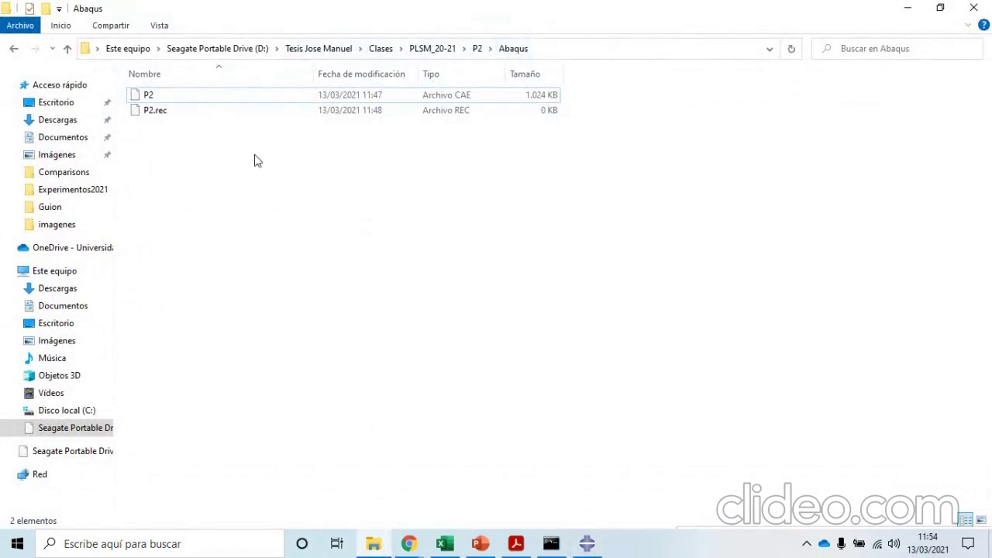
pyautogui.moveTo(252, 157); pyautogui.dragTo(281, 230)
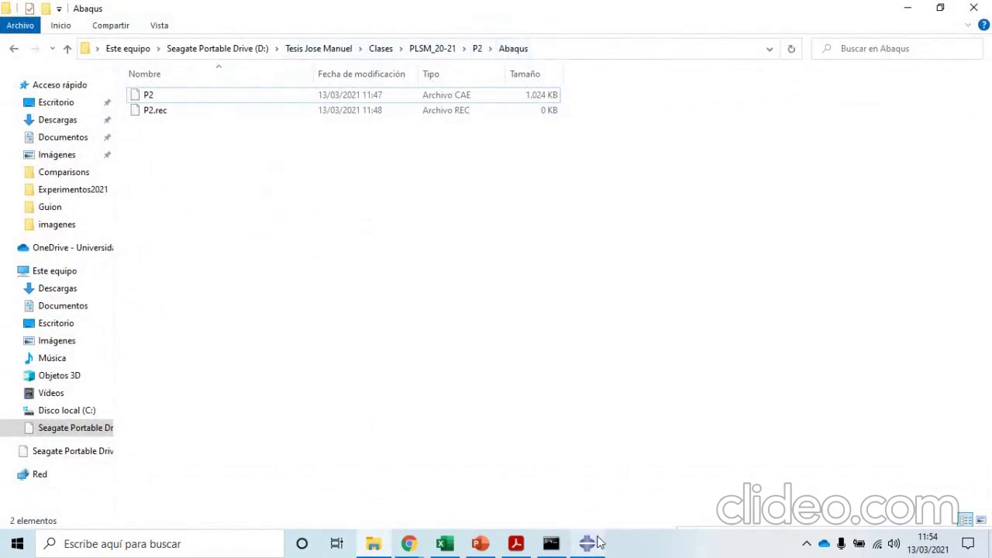
pyautogui.click(589, 543)
pyautogui.click(205, 87)
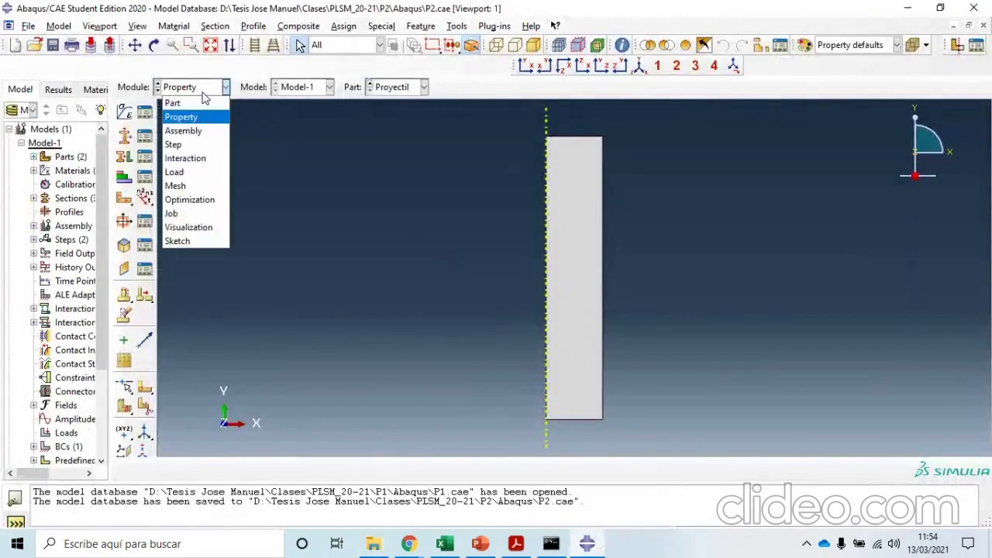
pyautogui.click(203, 92)
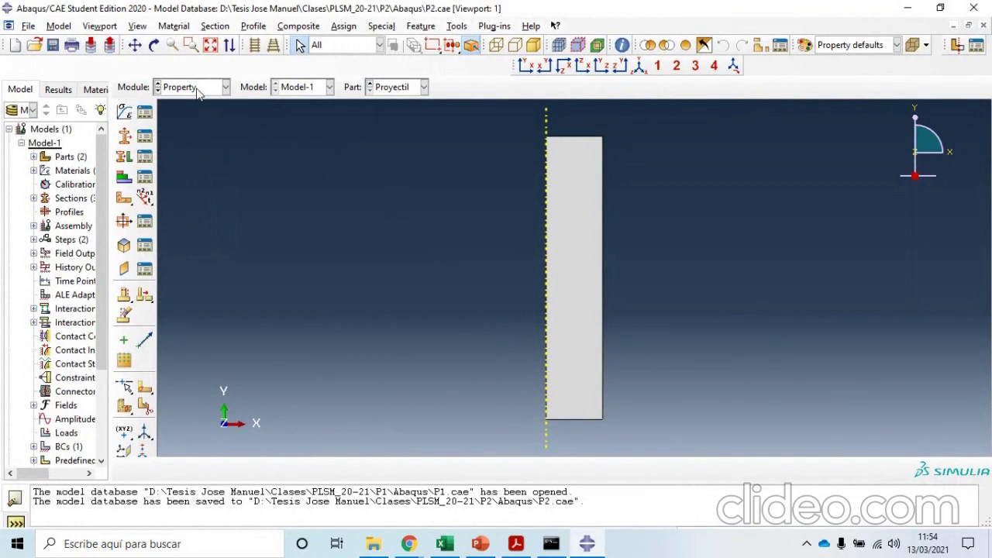
pyautogui.click(145, 113)
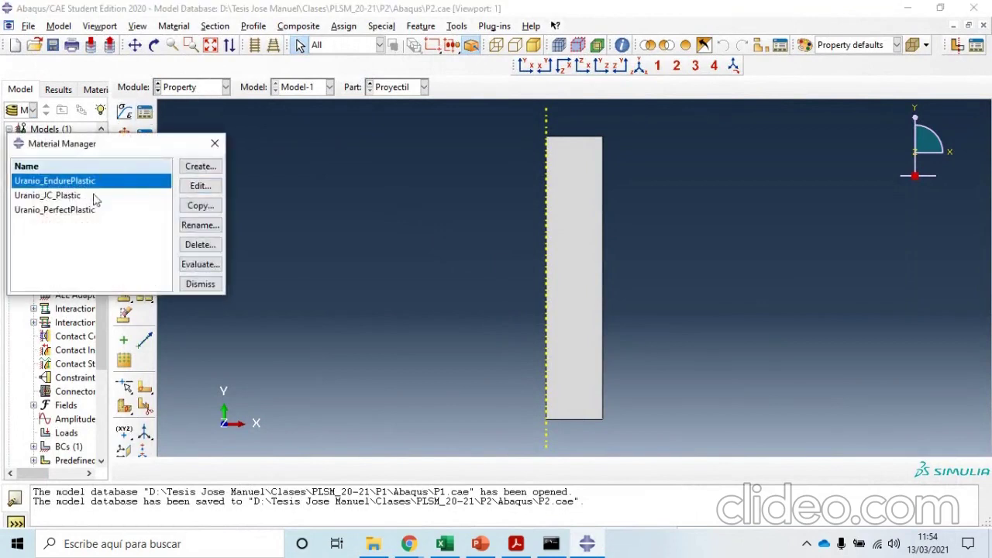
pyautogui.click(214, 143)
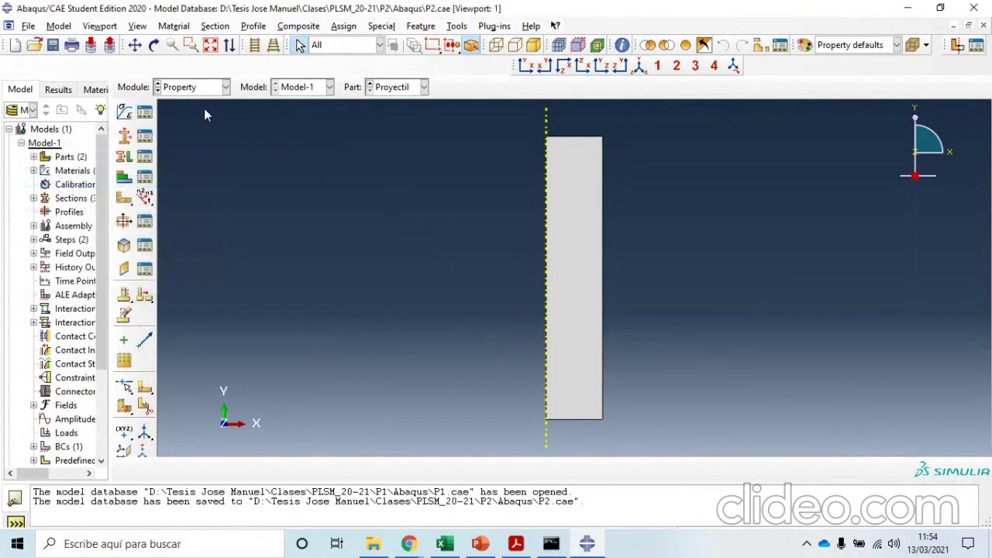
# - Review the minimum plastification velocity and wave travel time calculations on the PowerPoint slide, and return to Abaqus
pyautogui.click(481, 544)
pyautogui.click(411, 262)
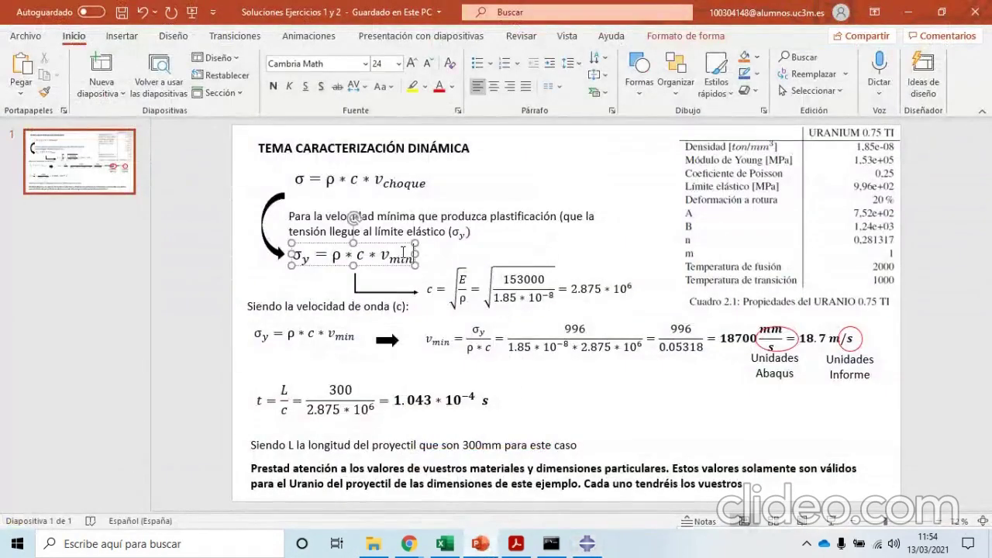
pyautogui.click(422, 406)
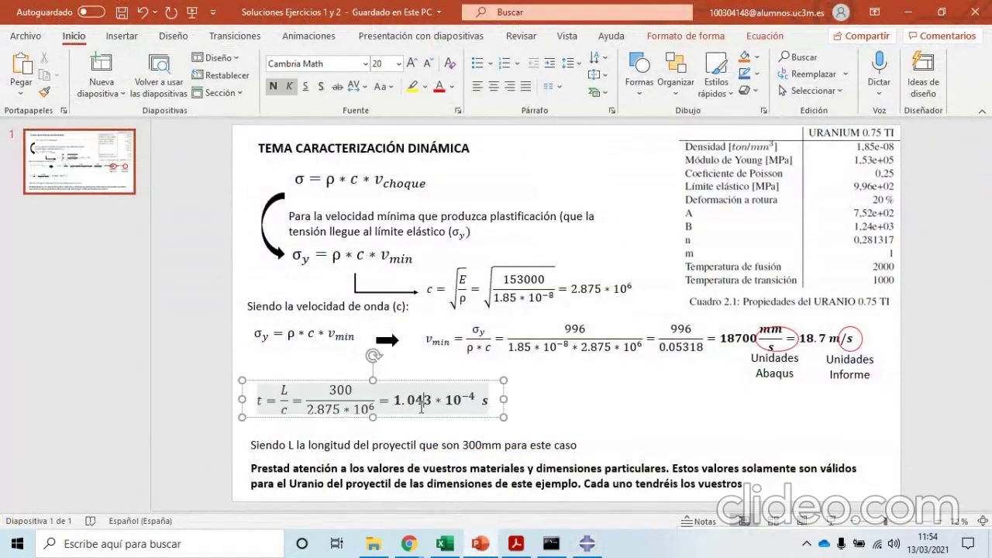
pyautogui.moveTo(397, 404); pyautogui.dragTo(488, 403)
pyautogui.click(487, 383)
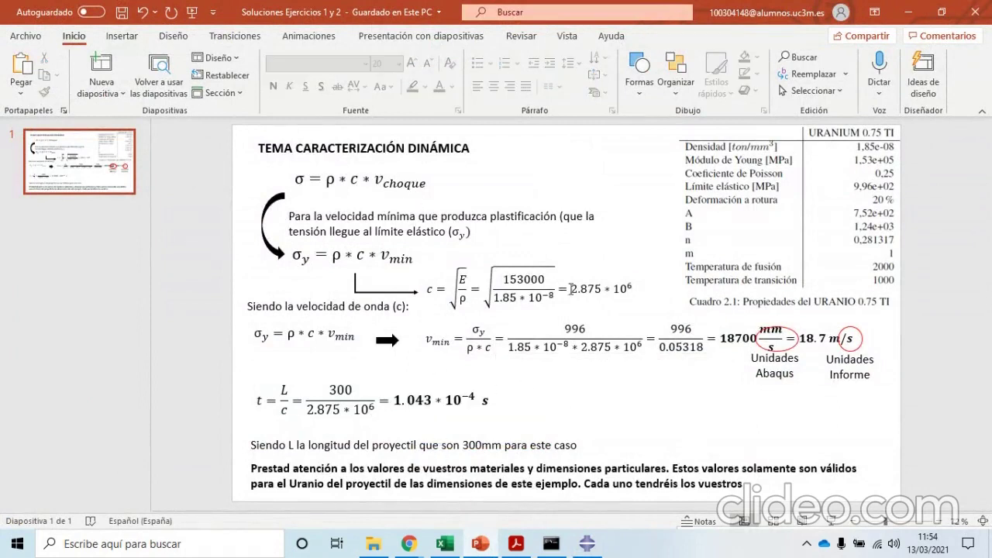
pyautogui.moveTo(587, 543)
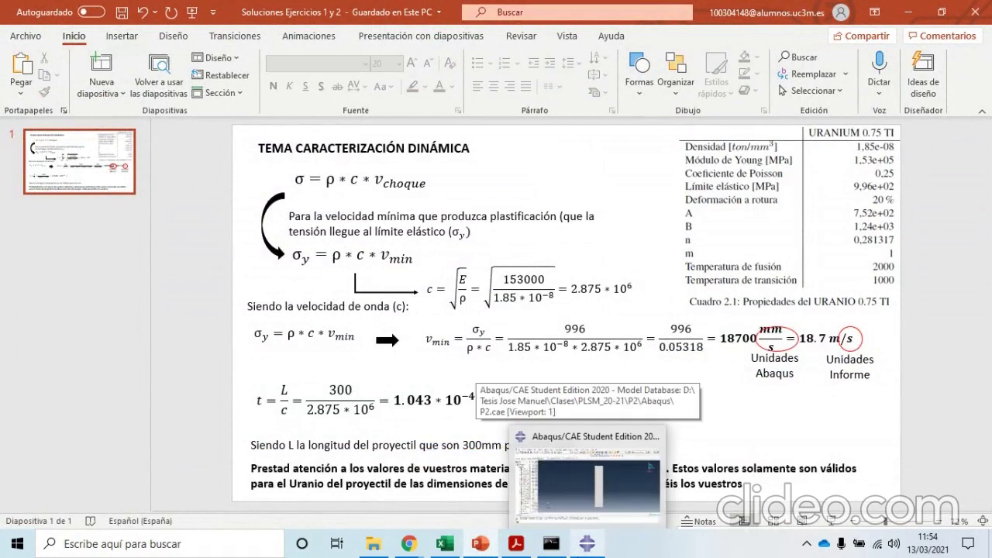
pyautogui.click(586, 477)
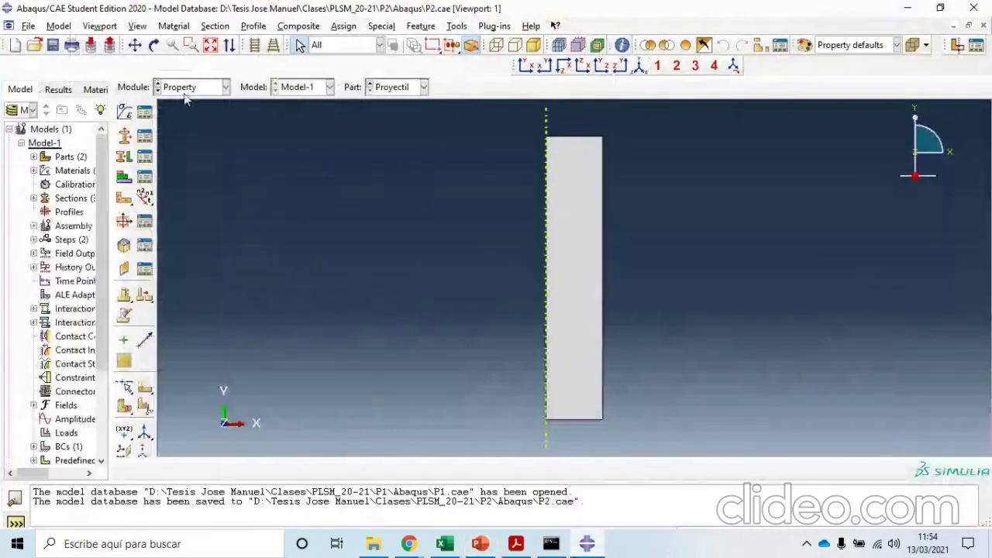
# - Assign the JC_Plastic section to the whole projectile region, creating a set for it and taking the thickness from the section
pyautogui.click(126, 159)
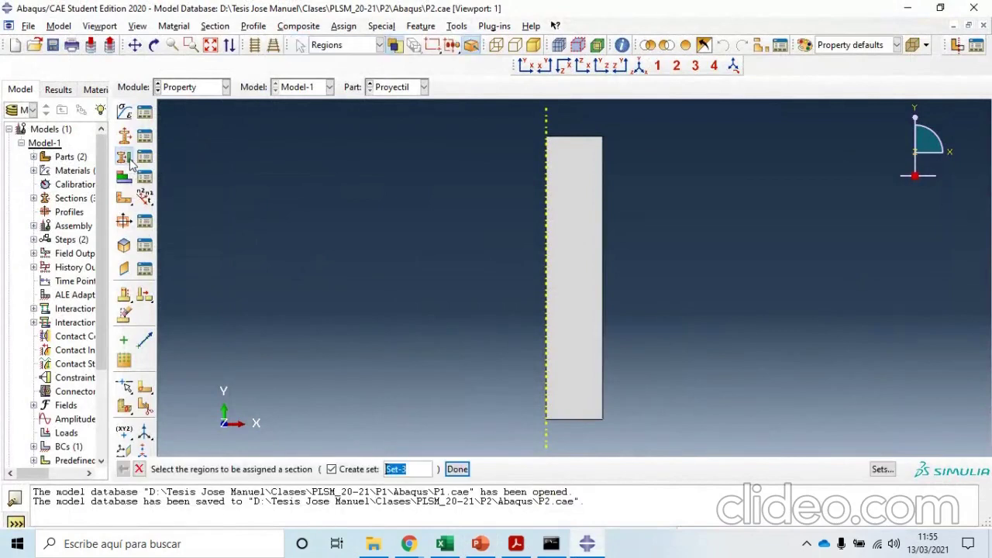
pyautogui.click(560, 251)
pyautogui.middleClick(442, 341)
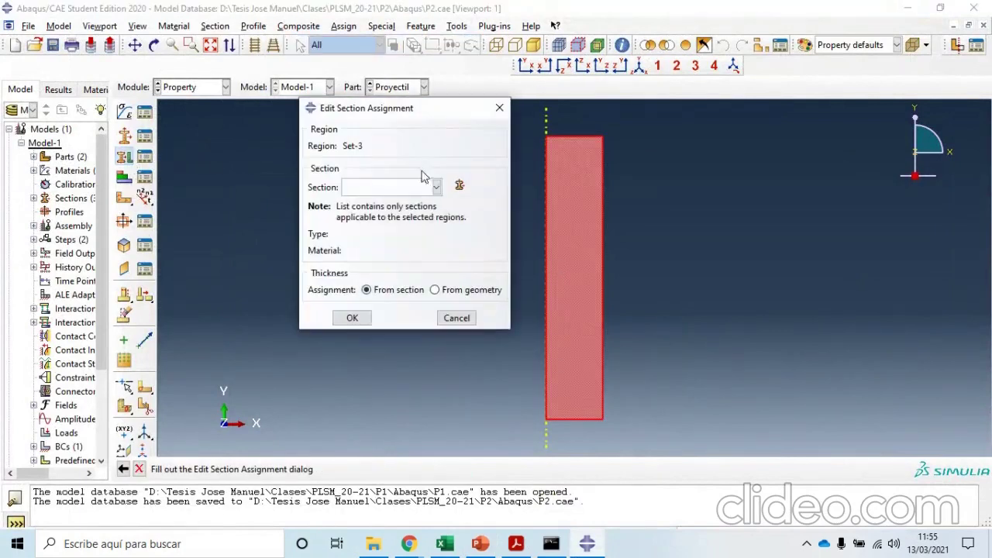
pyautogui.click(427, 189)
pyautogui.click(371, 219)
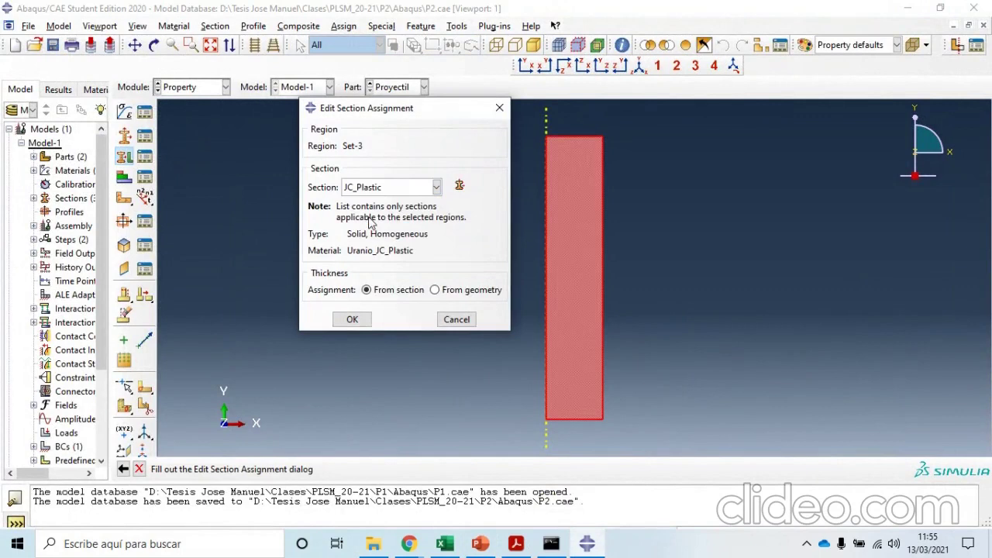
pyautogui.click(354, 320)
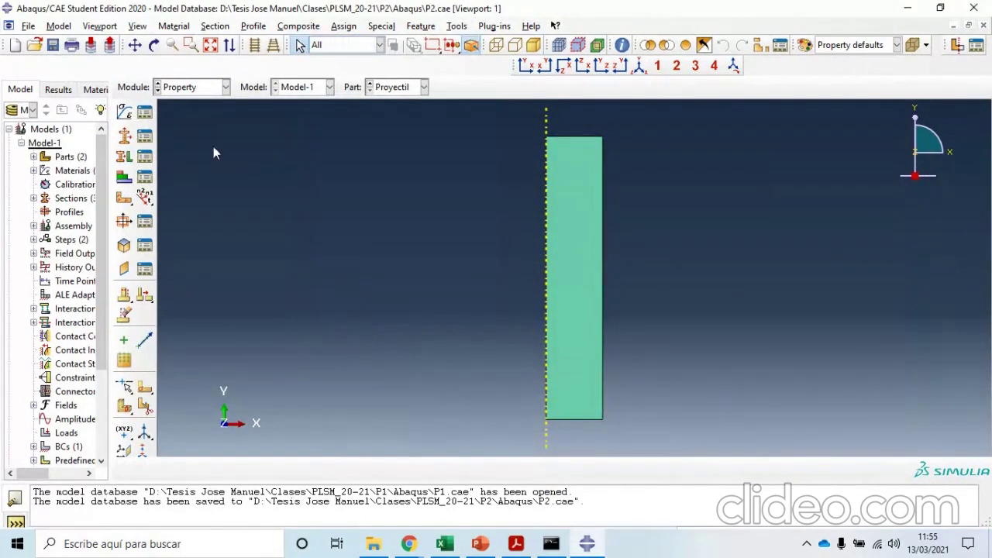
# - Edit the Proyectil history output request in the Step module and clear all its stress, strain, displacement and force variables
pyautogui.click(179, 87)
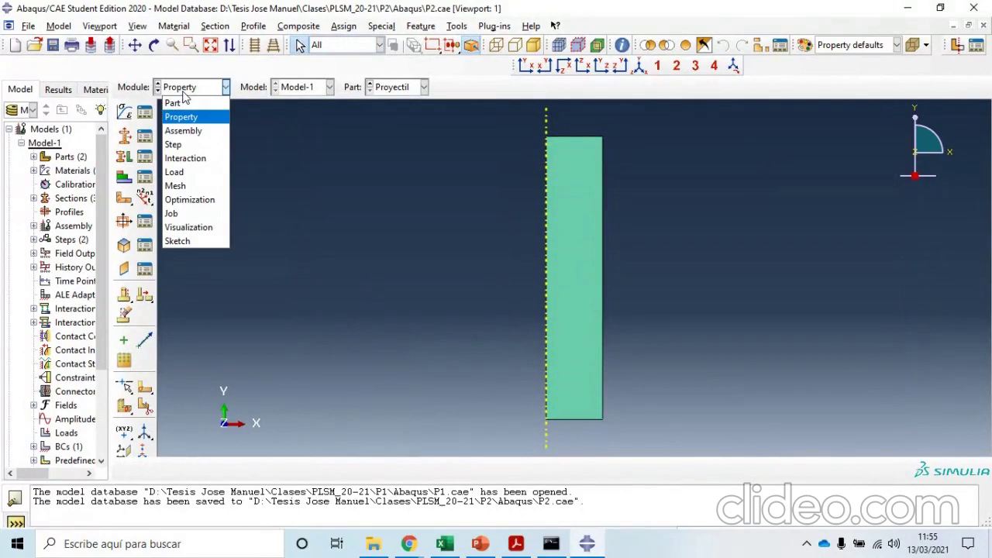
pyautogui.click(175, 144)
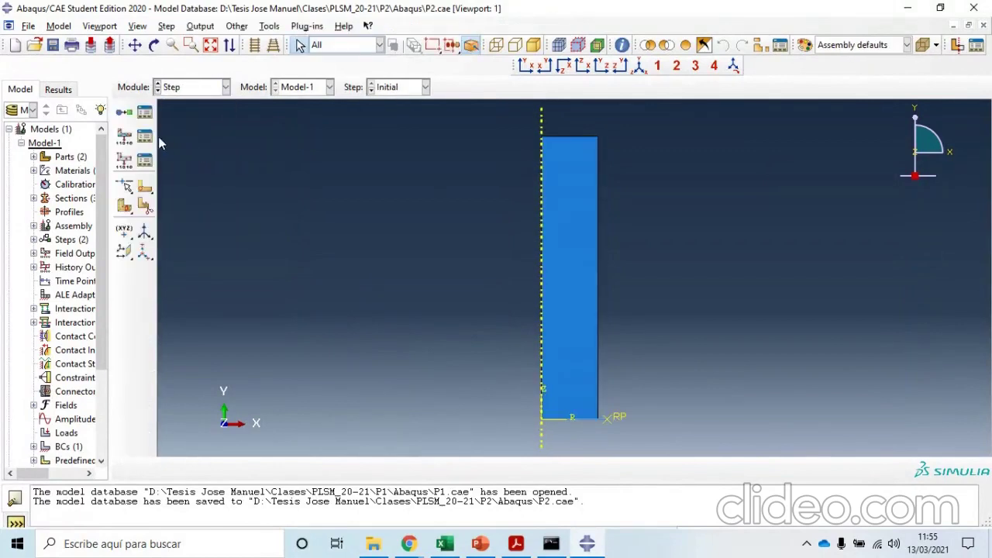
pyautogui.click(145, 159)
pyautogui.click(68, 155)
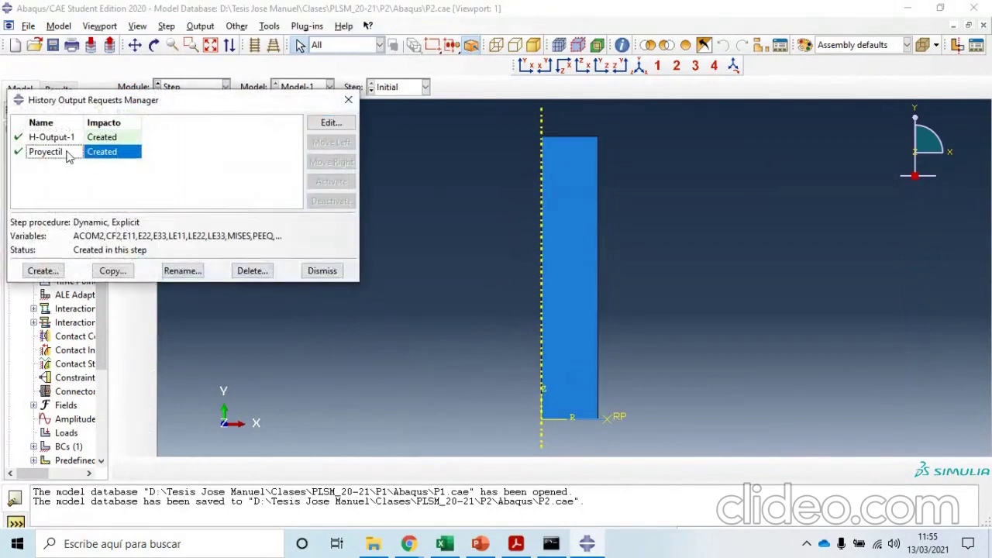
pyautogui.click(330, 123)
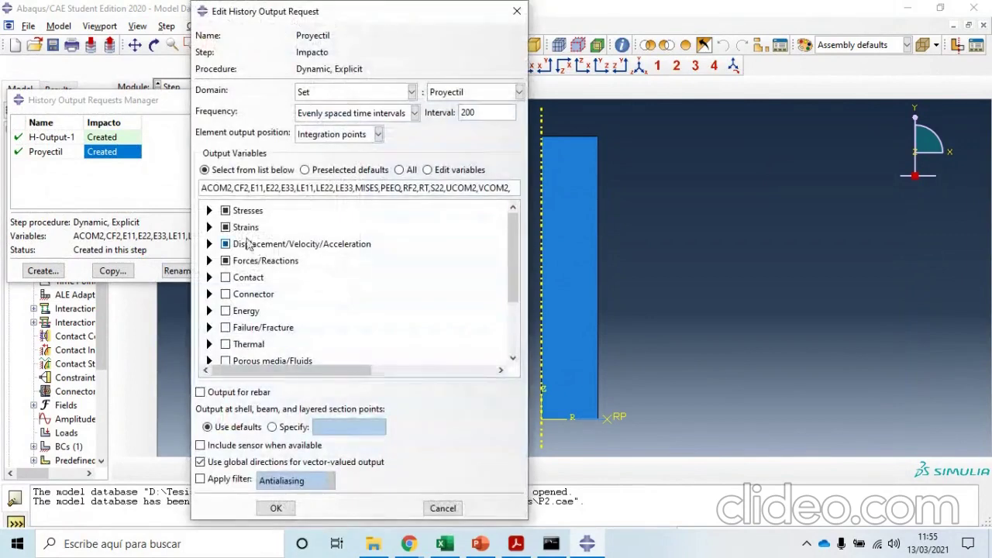
pyautogui.click(224, 260)
pyautogui.click(225, 245)
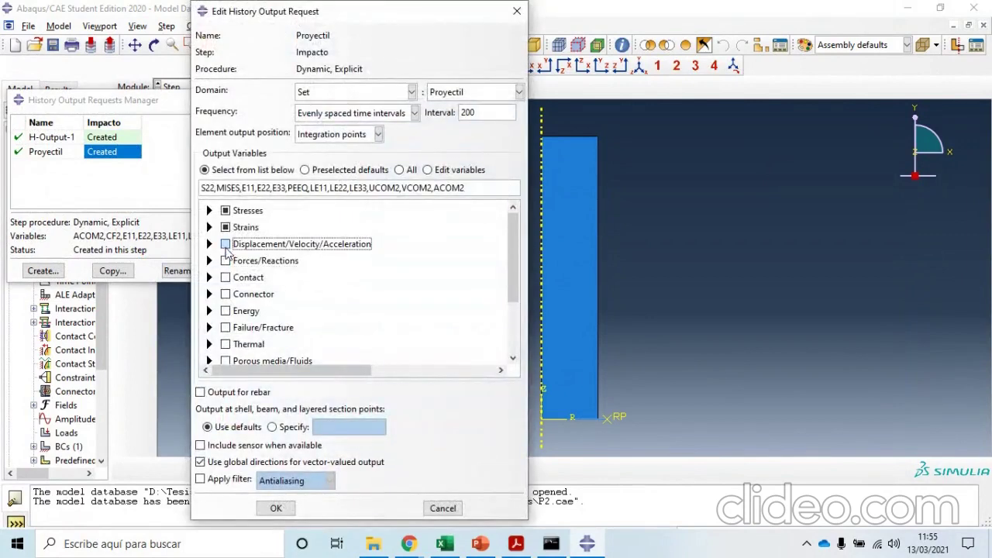
pyautogui.click(224, 227)
pyautogui.click(225, 210)
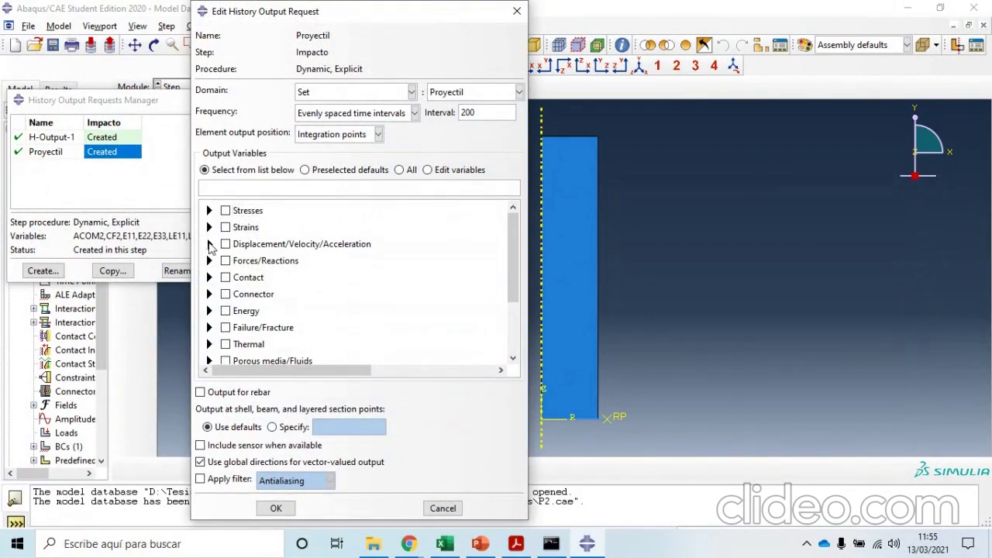
# - Request only the VCOM2 rigid-body velocity as history output for Proyectil and save the request
pyautogui.click(209, 245)
pyautogui.scroll(-1, 221, 246)
pyautogui.scroll(1, 224, 247)
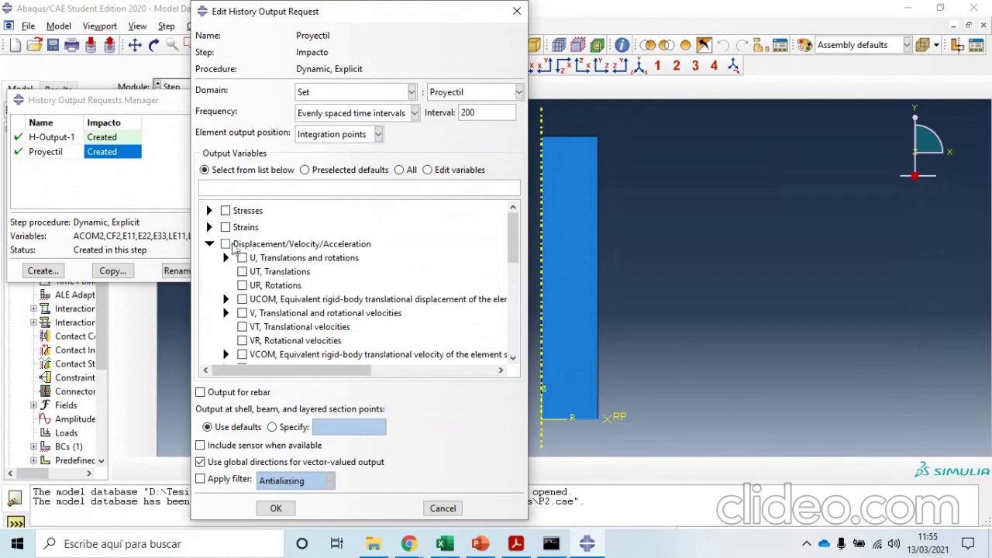
pyautogui.click(209, 244)
pyautogui.click(209, 244)
pyautogui.scroll(-2, 275, 285)
pyautogui.click(226, 267)
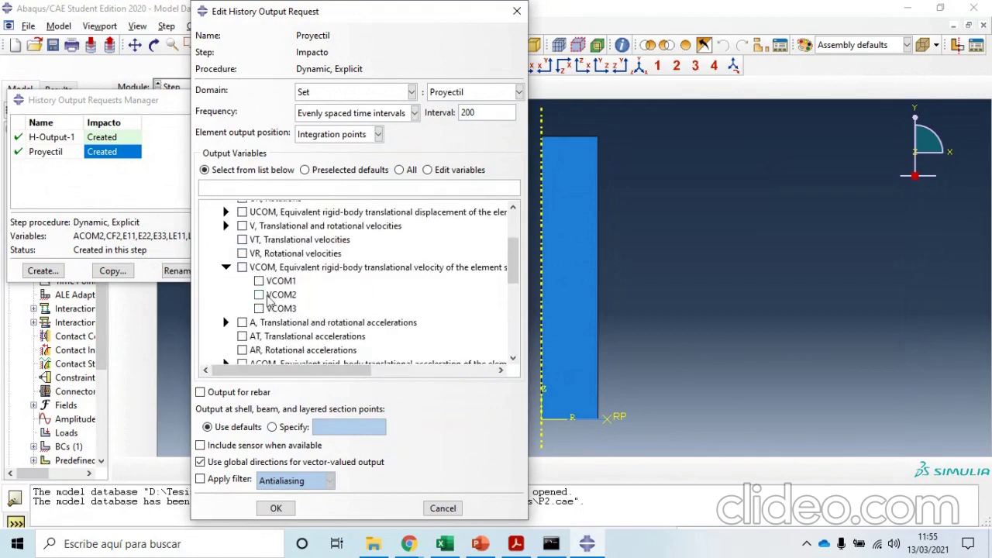
pyautogui.click(259, 294)
pyautogui.click(276, 509)
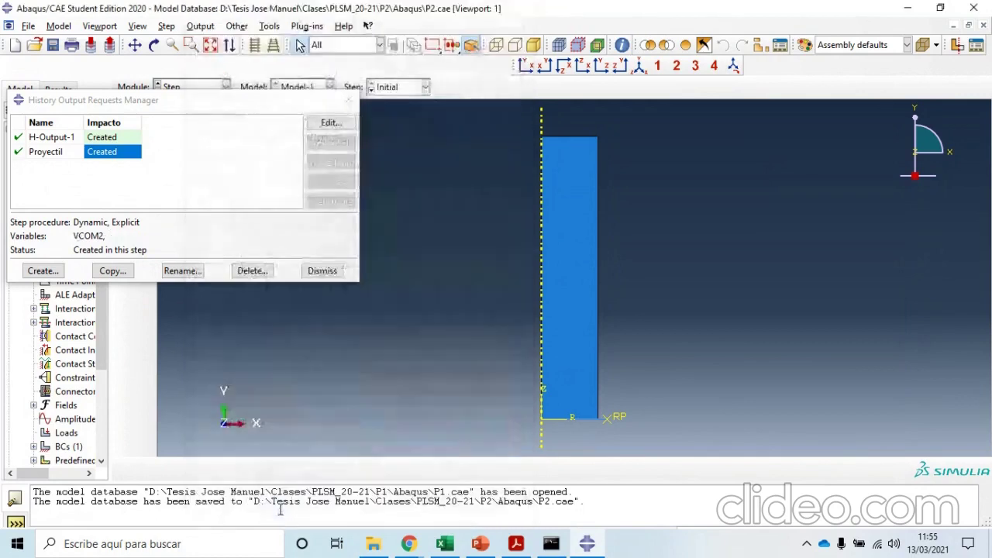
pyautogui.click(350, 101)
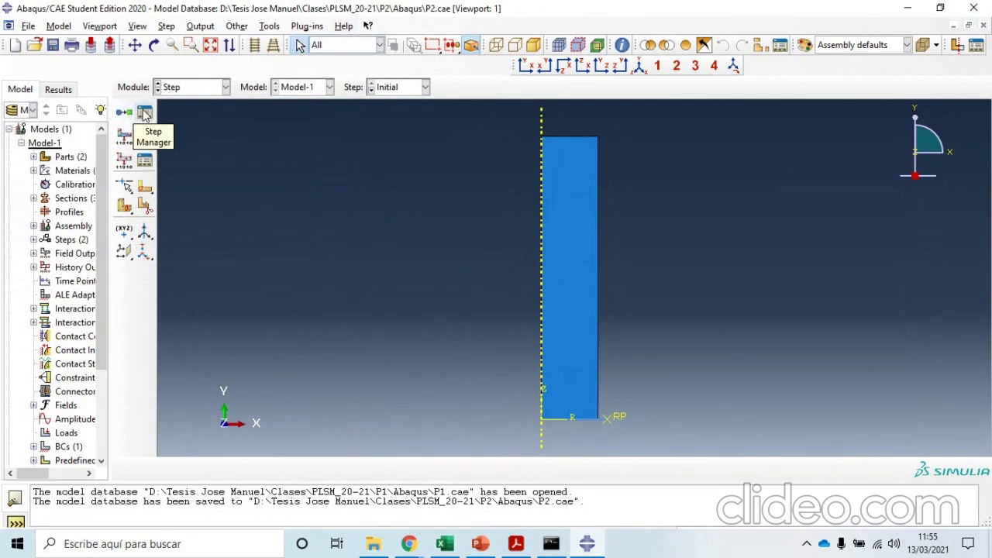
# - Set the Impacto step's time period to 1.043e-4, checking the wave travel time on the PowerPoint slide, and save the step in Abaqus
pyautogui.click(144, 114)
pyautogui.click(369, 152)
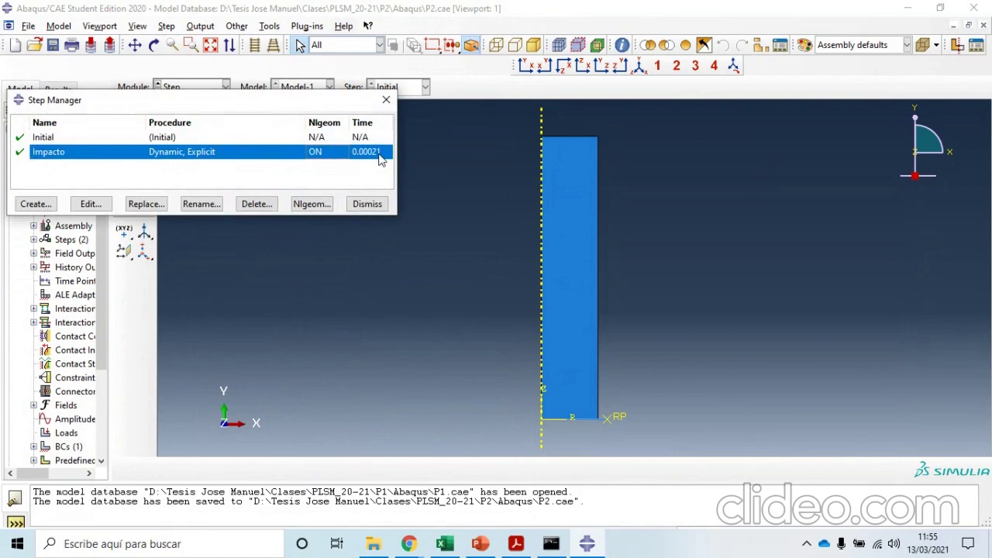
pyautogui.click(91, 204)
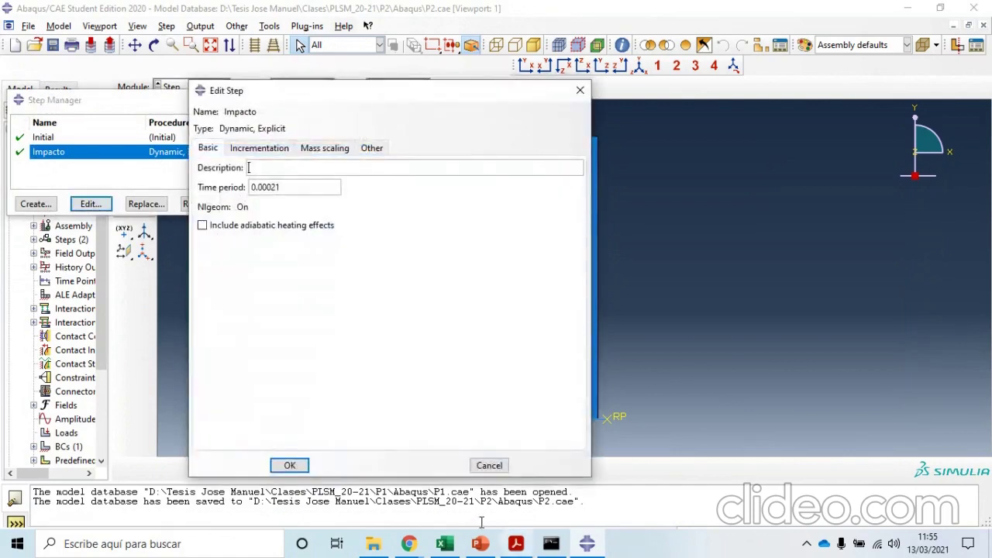
pyautogui.click(485, 546)
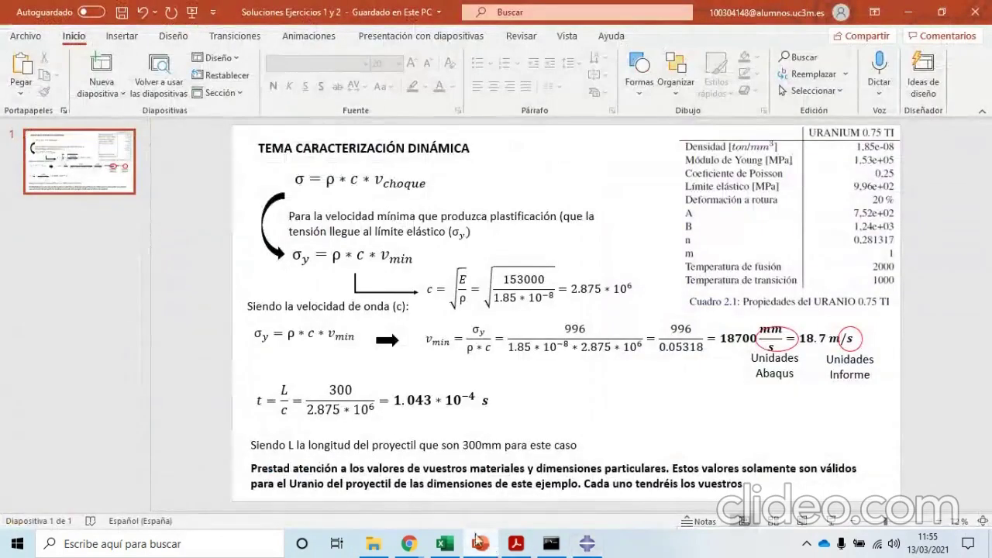
pyautogui.moveTo(397, 403); pyautogui.dragTo(482, 400)
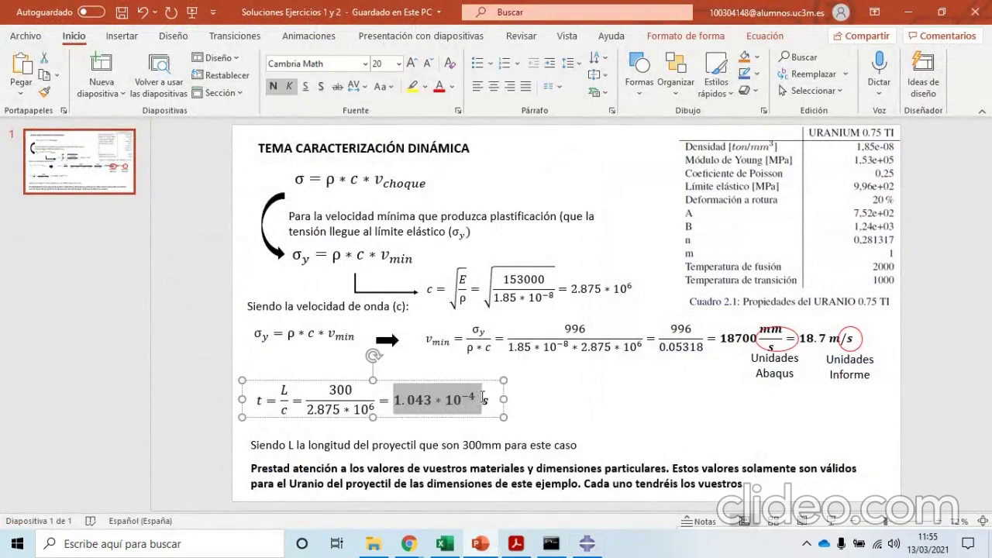
pyautogui.click(546, 425)
pyautogui.click(587, 544)
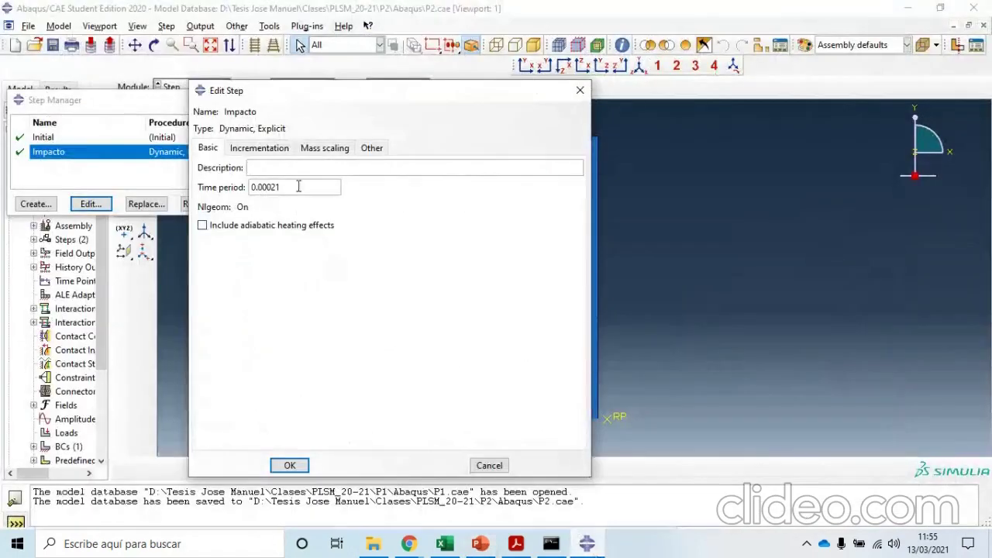
pyautogui.moveTo(299, 187); pyautogui.dragTo(242, 186)
pyautogui.write('1.043e-4')
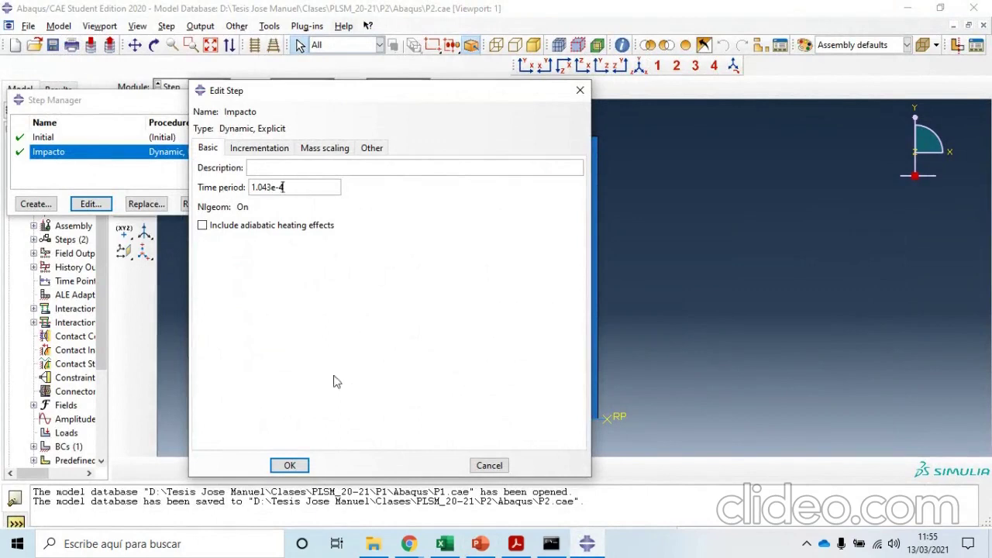
pyautogui.click(302, 468)
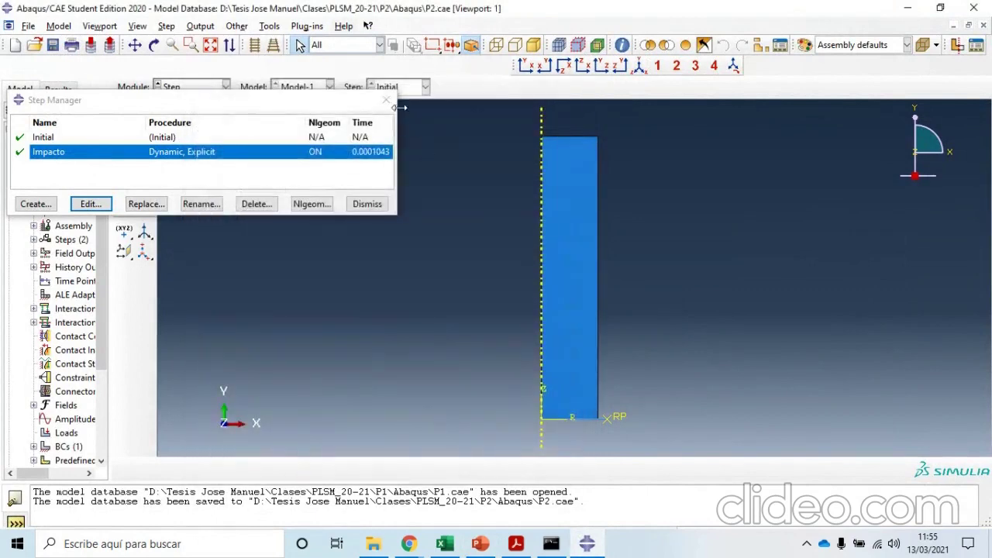
pyautogui.click(386, 100)
# - Set V2 of the predefined Velocity field to -18700 in the Load module, checking the minimum velocity on the PowerPoint slide
pyautogui.click(225, 87)
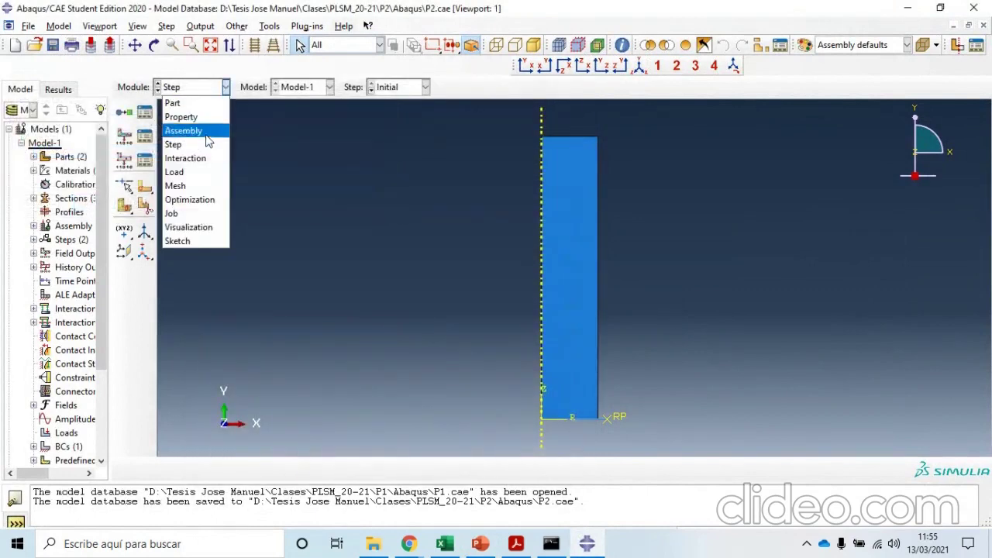
pyautogui.click(174, 176)
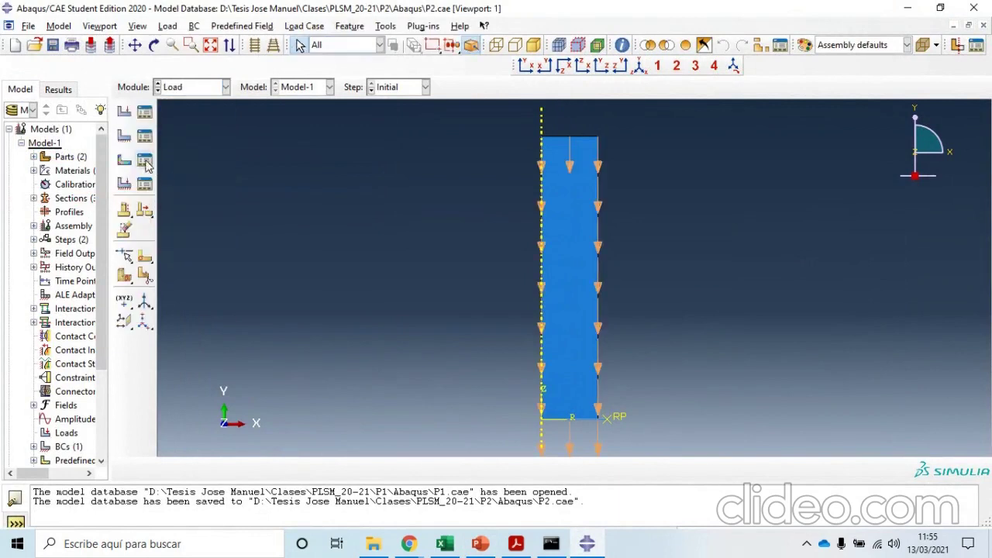
pyautogui.click(145, 159)
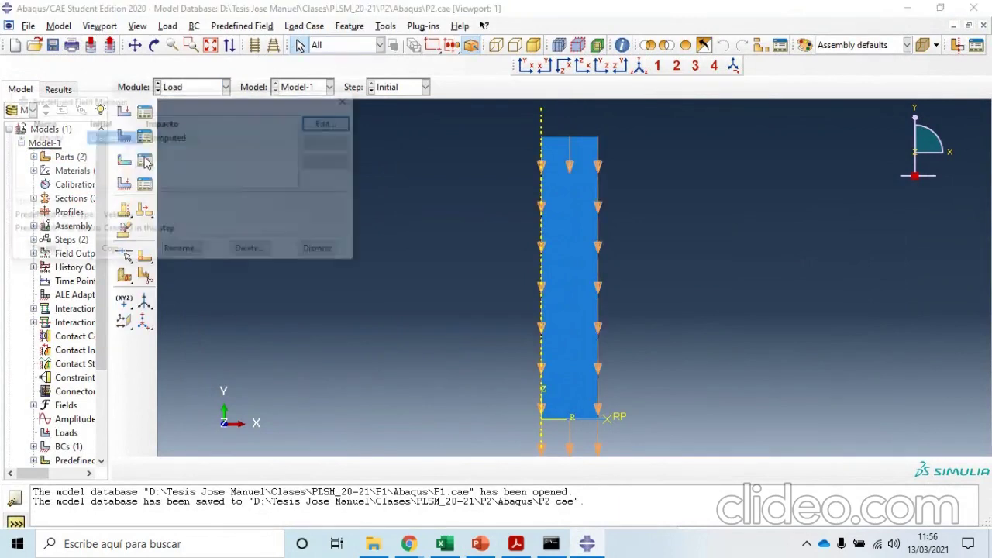
pyautogui.click(329, 124)
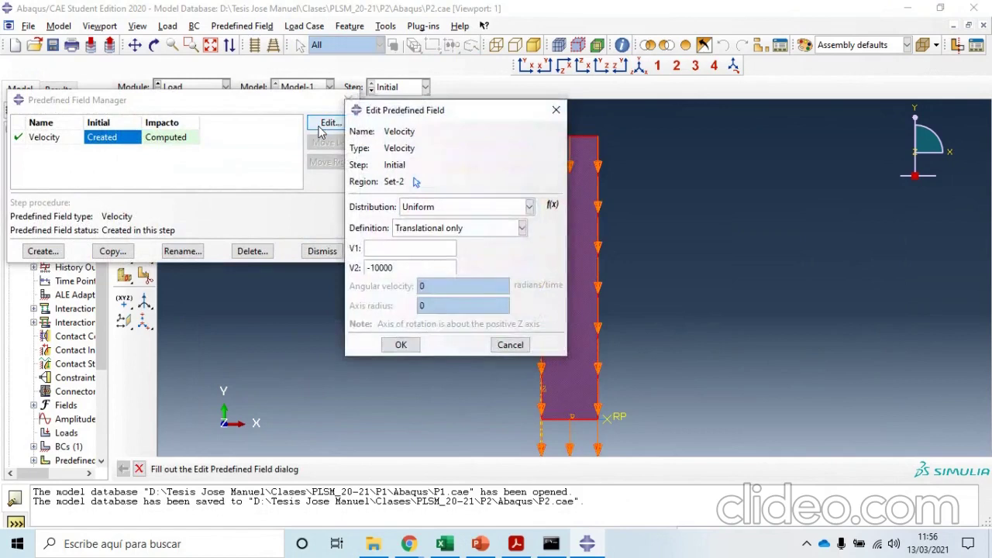
pyautogui.click(480, 544)
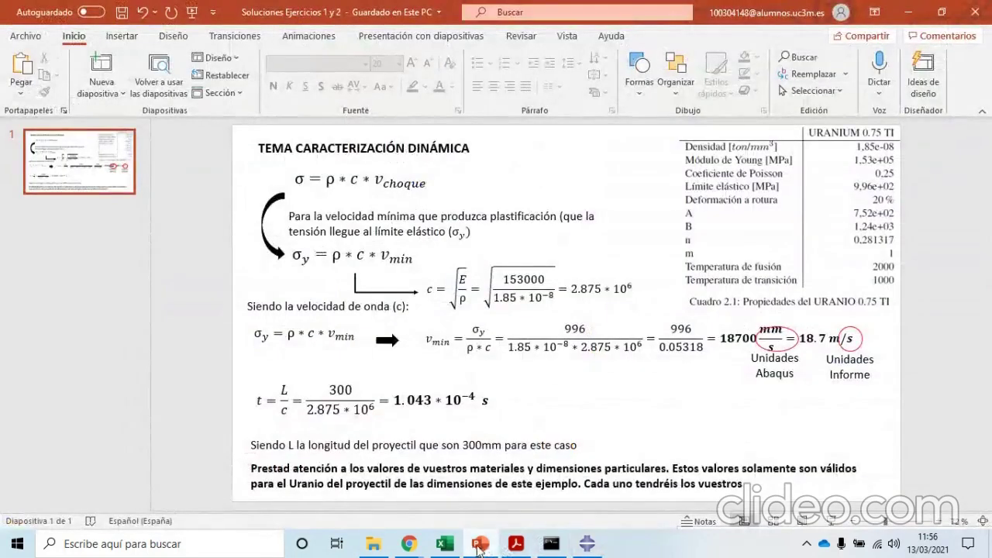
pyautogui.click(587, 544)
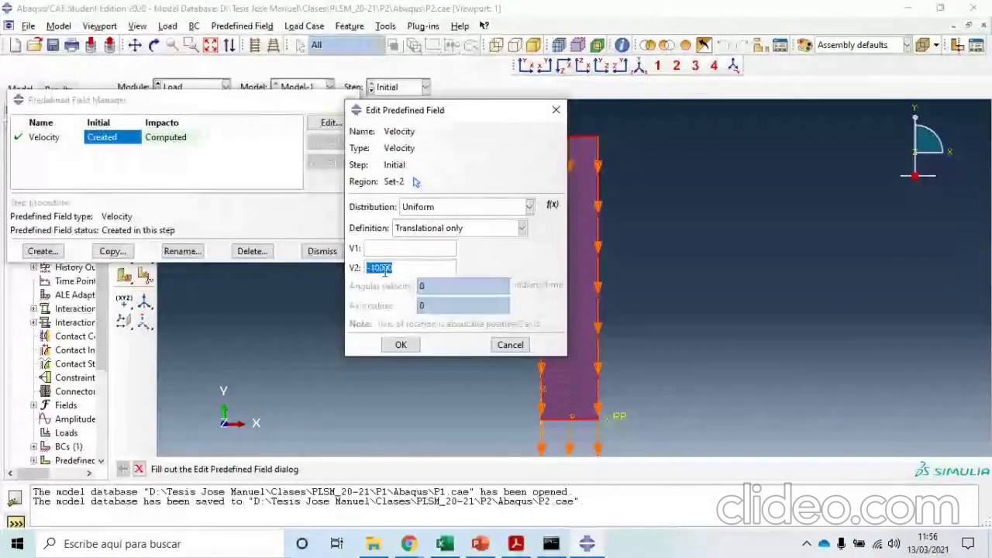
pyautogui.click(411, 267)
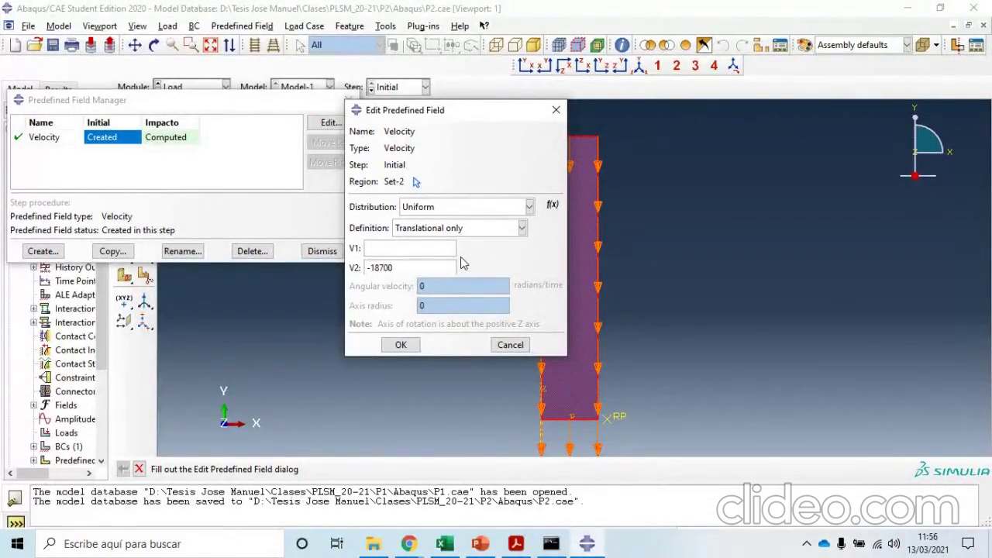
pyautogui.click(400, 345)
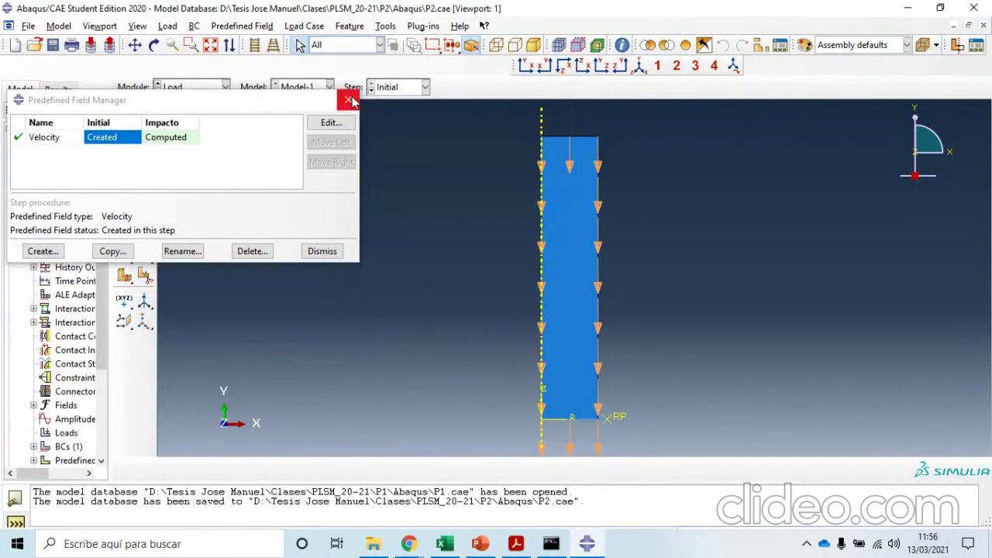
pyautogui.click(349, 101)
# - Delete the existing Elastic job in the Job module
pyautogui.click(196, 90)
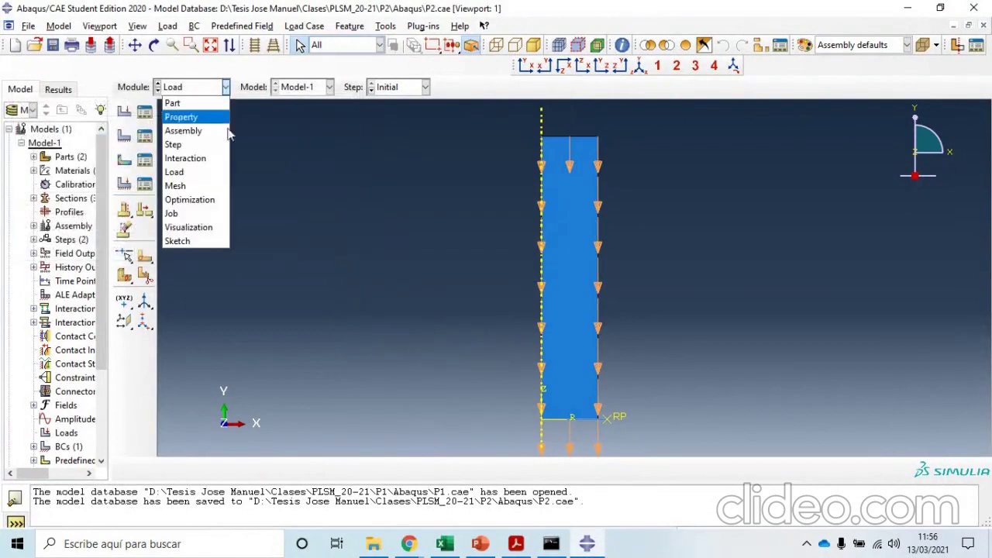
pyautogui.click(189, 215)
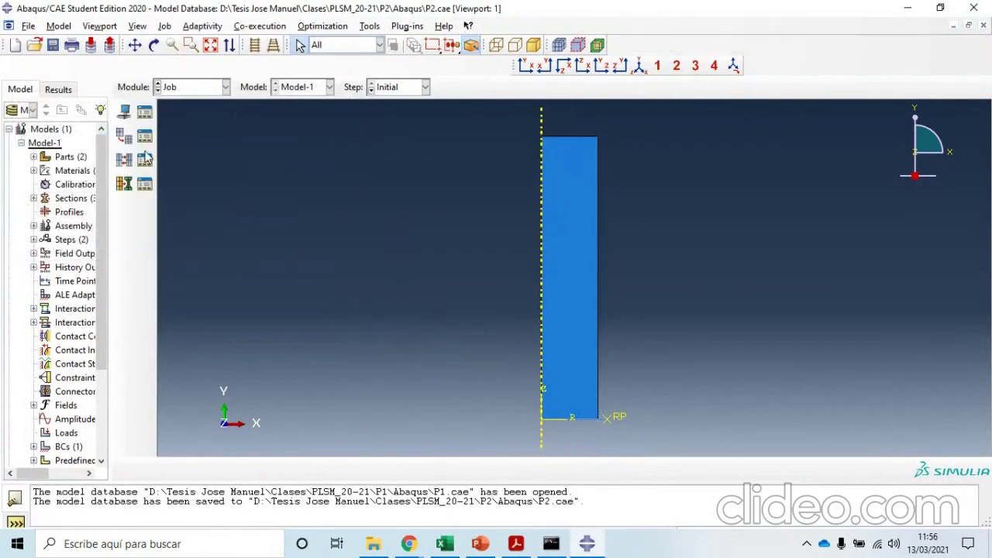
pyautogui.click(124, 112)
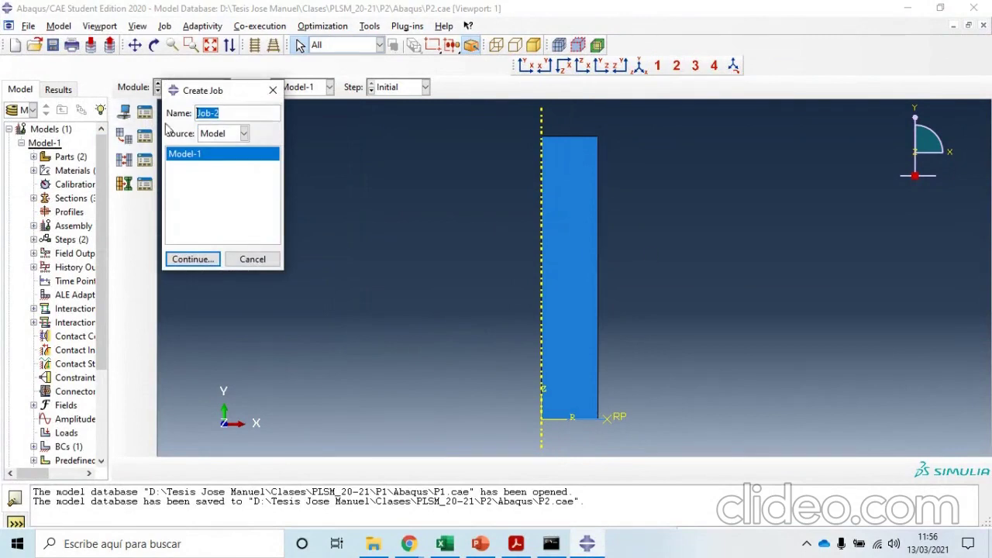
pyautogui.click(273, 90)
pyautogui.click(144, 112)
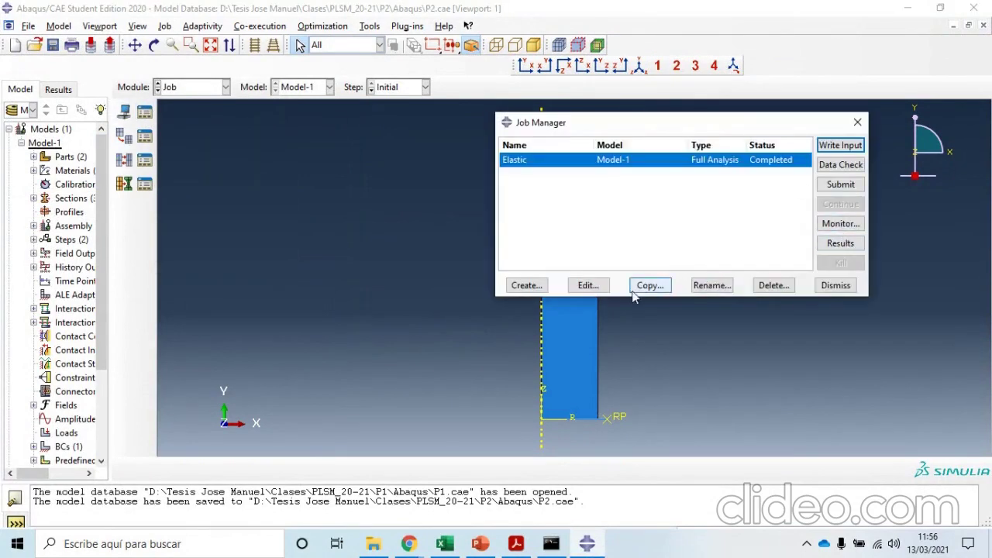
pyautogui.click(773, 285)
pyautogui.click(440, 306)
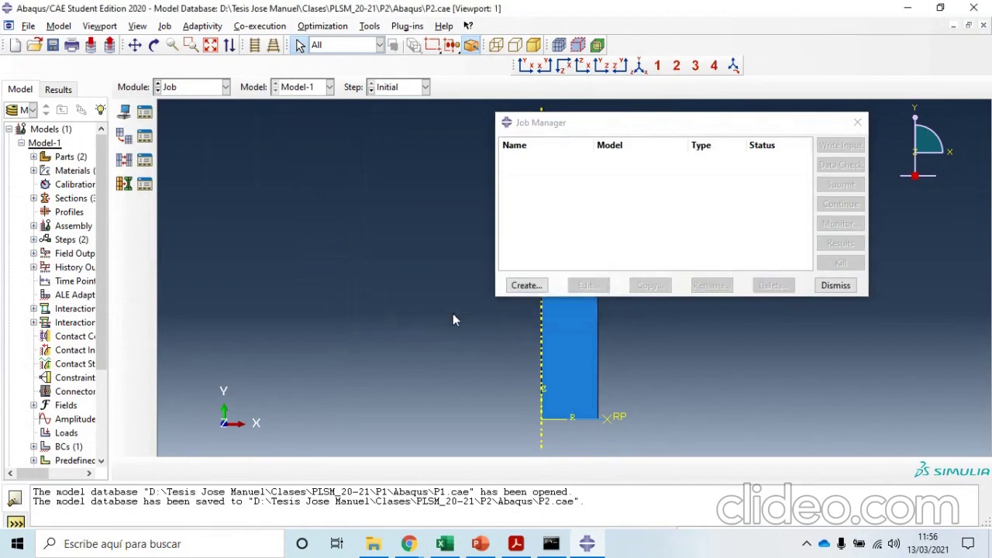
pyautogui.click(858, 123)
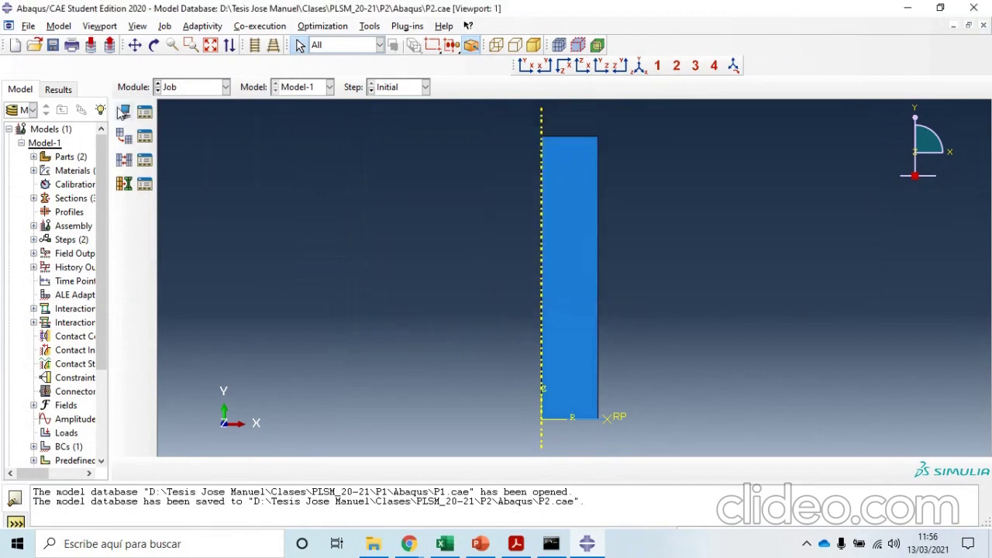
# - Create a full-analysis job named JC_Plasticity from Model-1 with the default settings and submit it
pyautogui.write('Jo')
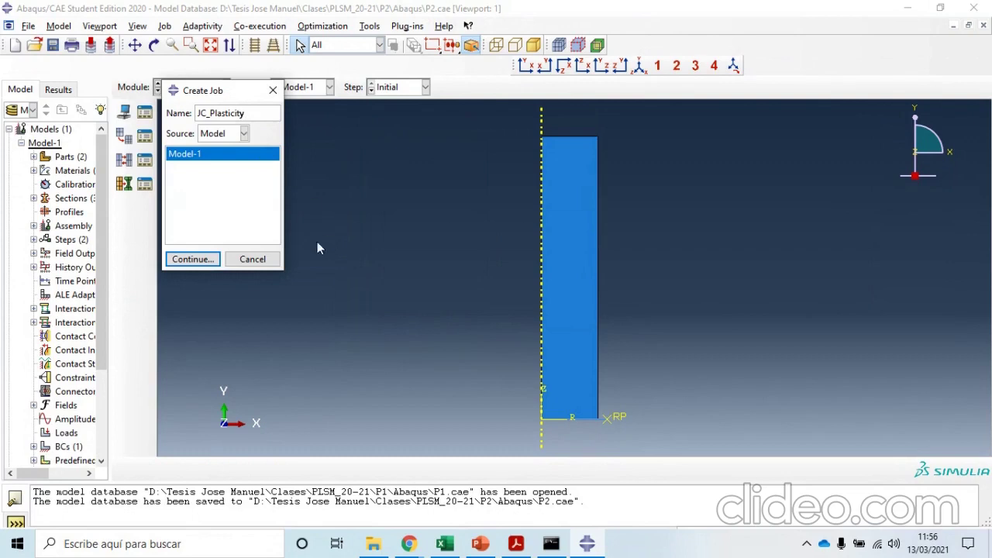
pyautogui.click(194, 258)
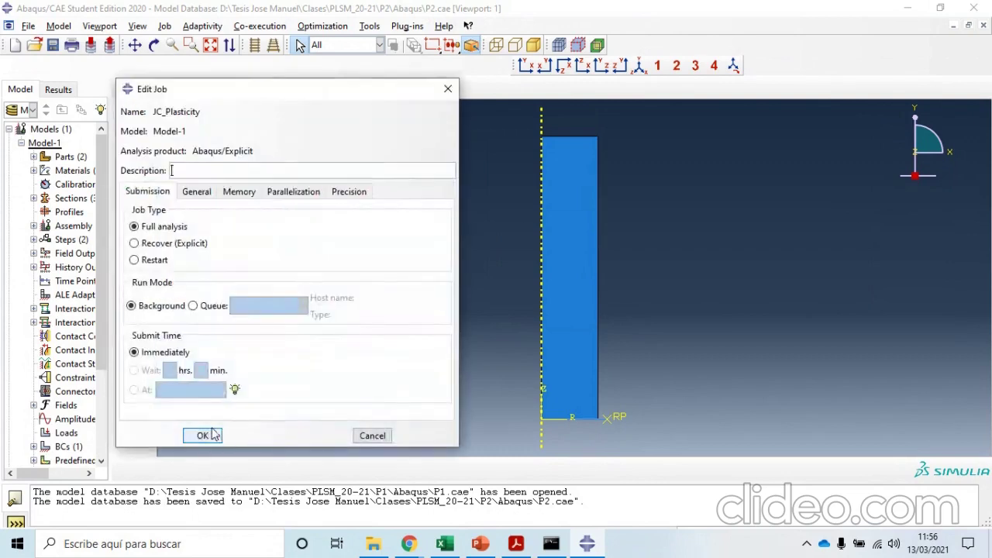
pyautogui.click(203, 435)
pyautogui.click(144, 111)
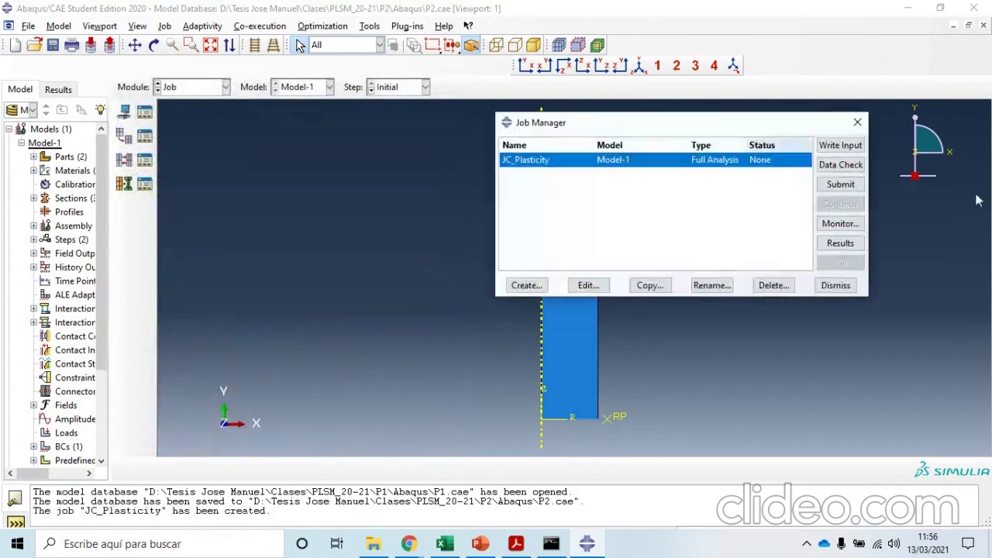
pyautogui.click(841, 185)
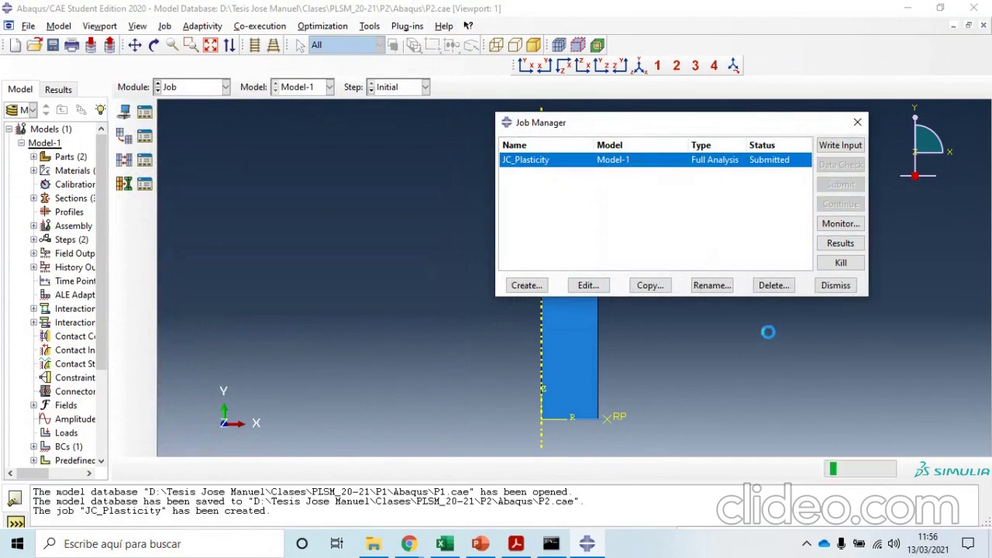
# - Check the job files in the P2 Abaqus folder in File Explorer and view the JC_Plasticity job's monitor in Abaqus
pyautogui.click(373, 544)
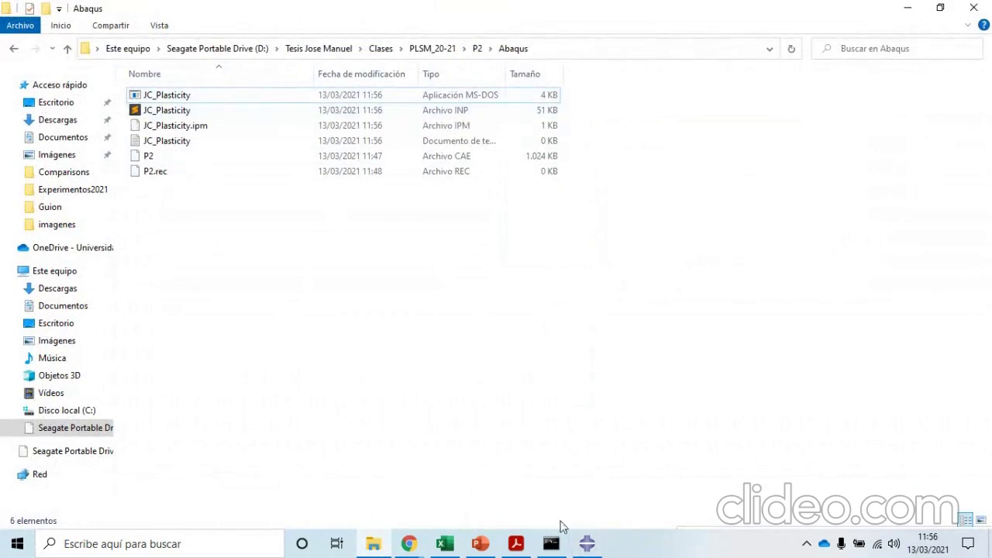
pyautogui.click(586, 543)
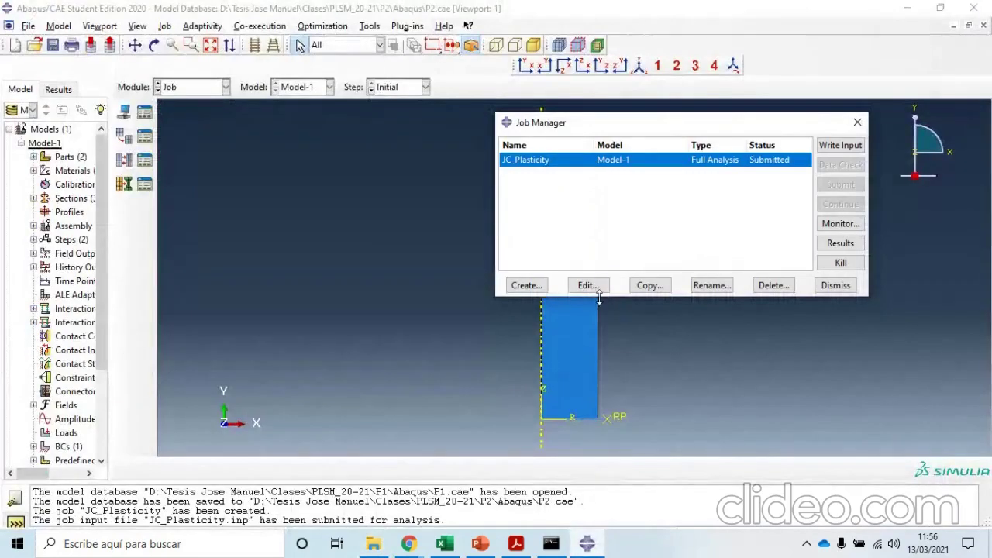
pyautogui.click(840, 223)
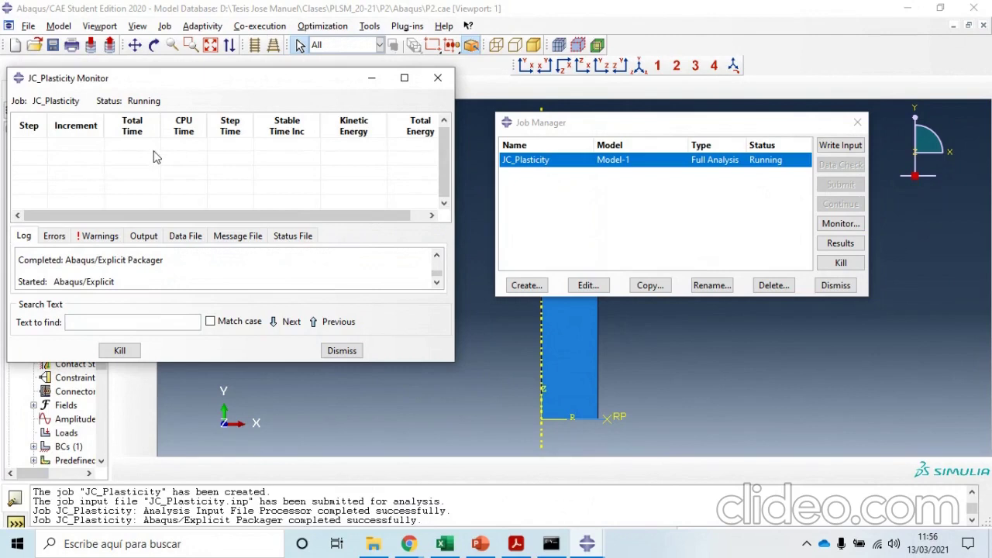
pyautogui.click(438, 77)
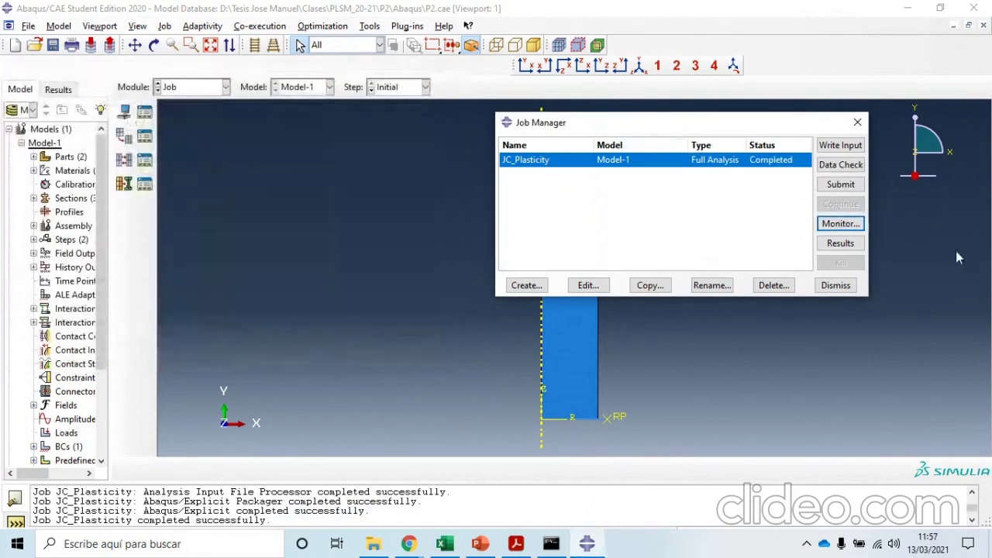
# - Open the results of the completed JC_Plasticity job and view the projectile mesh
pyautogui.click(840, 245)
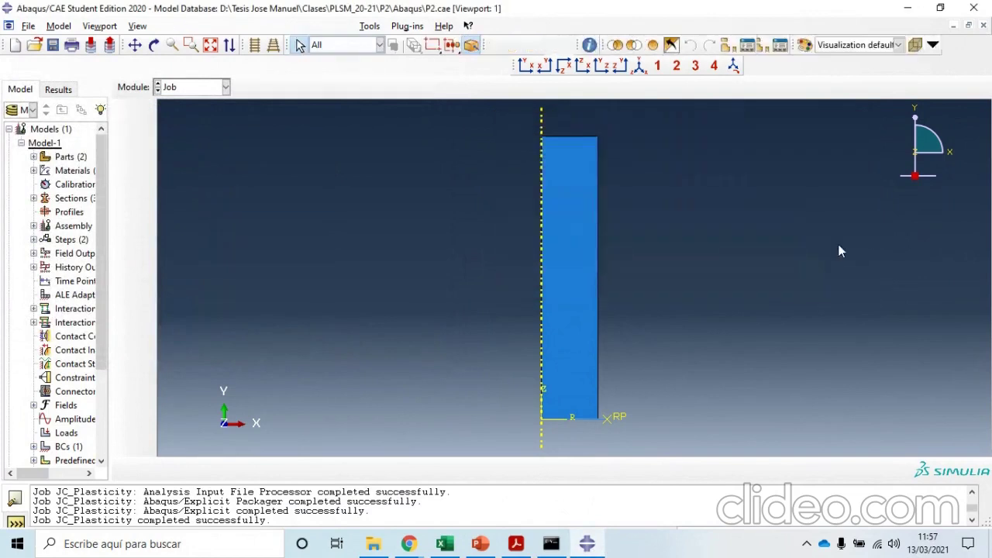
pyautogui.scroll(-1, 309, 183)
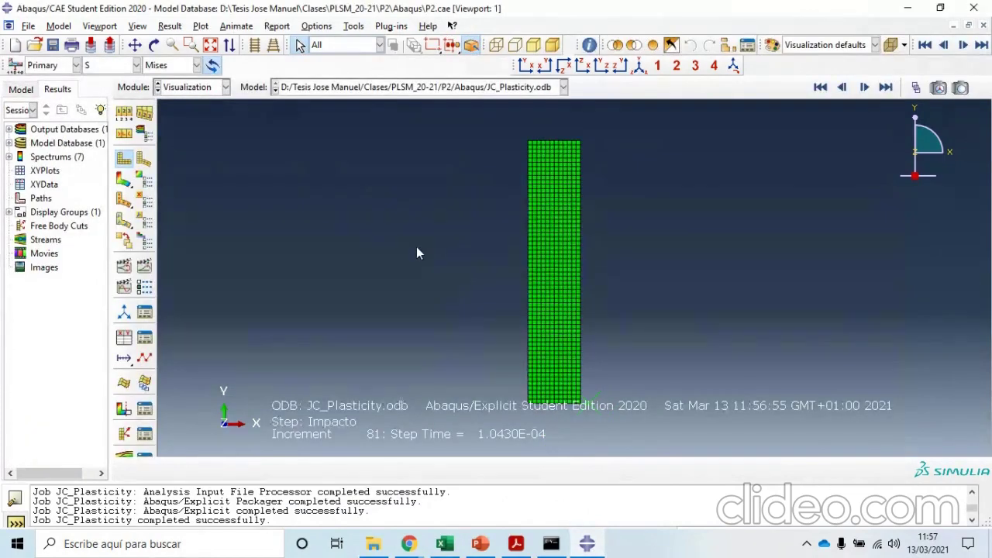
pyautogui.scroll(-1, 410, 203)
pyautogui.scroll(1, 390, 243)
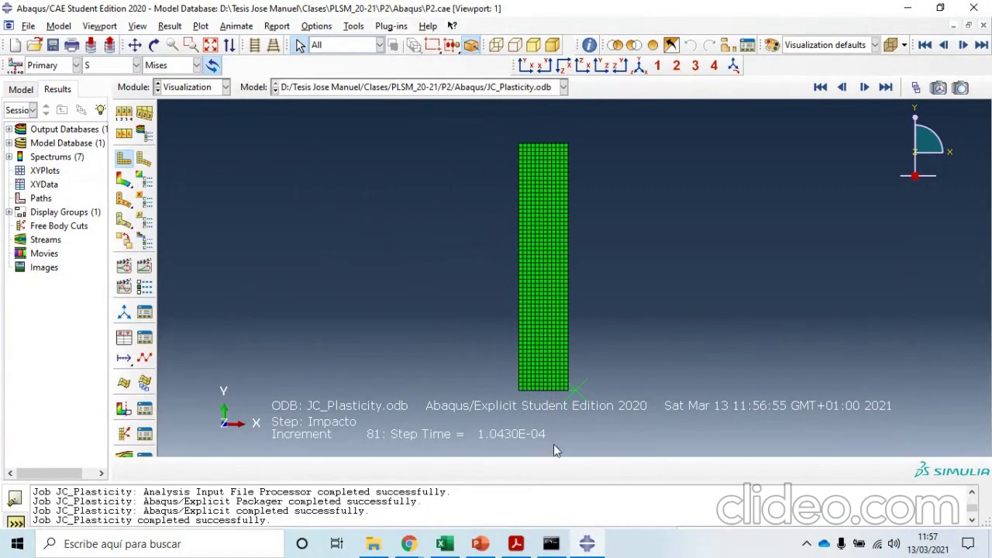
# - Plot the history output for average velocity VCOM2 of element set ASSEMBLY_PROYECTIL and uncover the curve
pyautogui.click(563, 351)
pyautogui.click(122, 339)
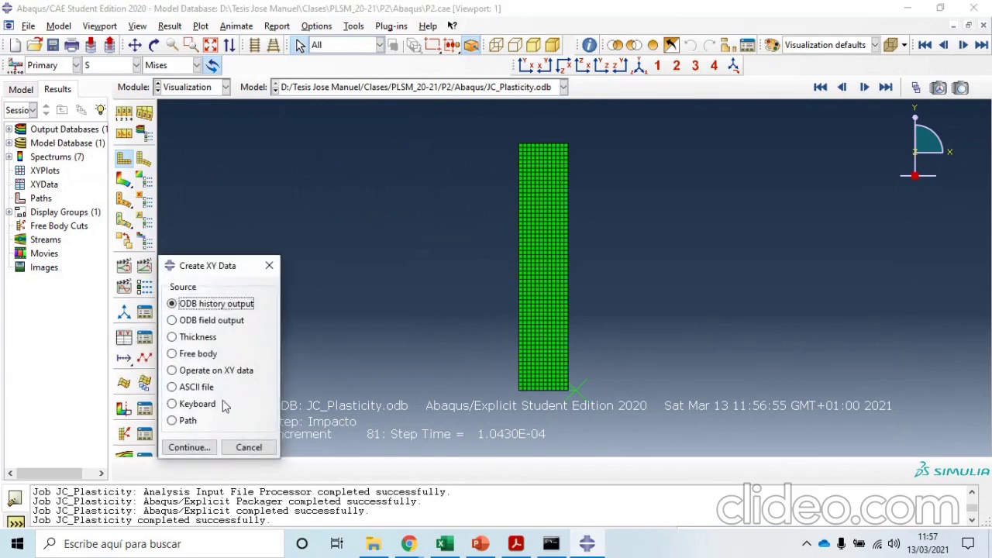
pyautogui.click(189, 447)
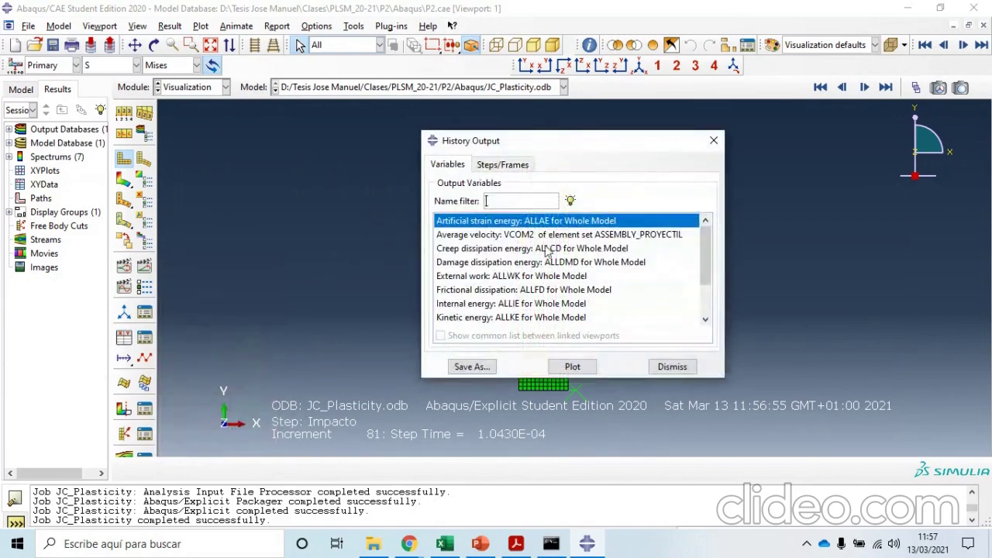
pyautogui.click(538, 234)
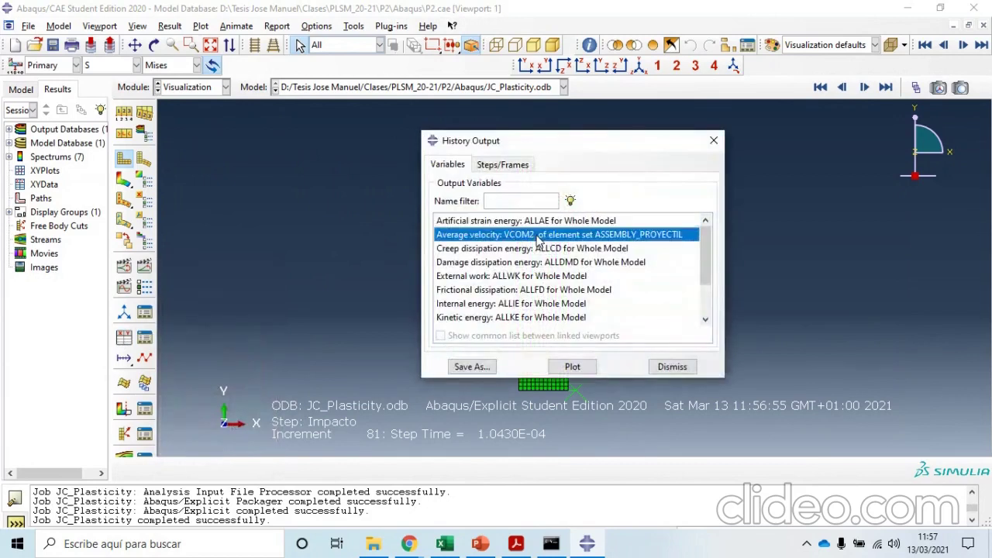
pyautogui.click(568, 361)
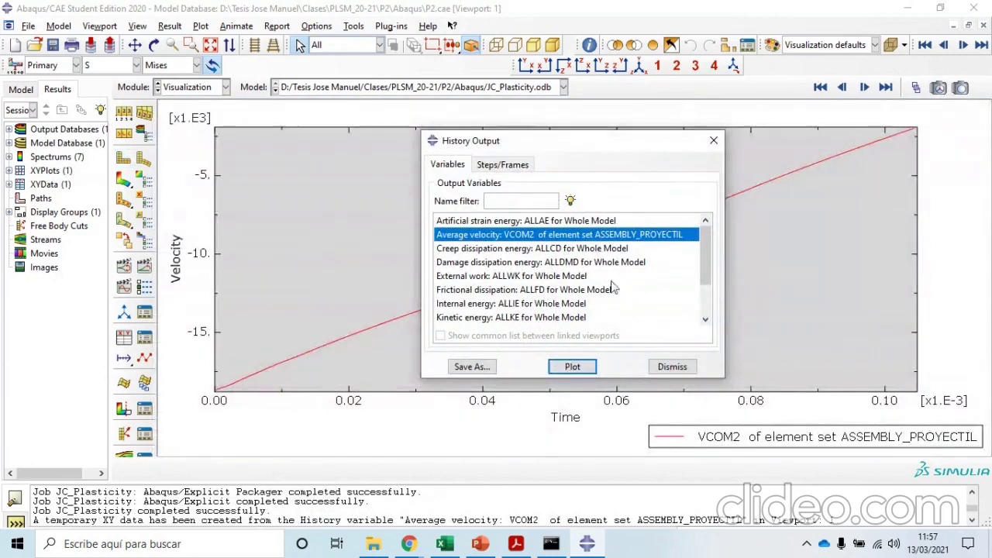
pyautogui.moveTo(648, 144); pyautogui.dragTo(749, 294)
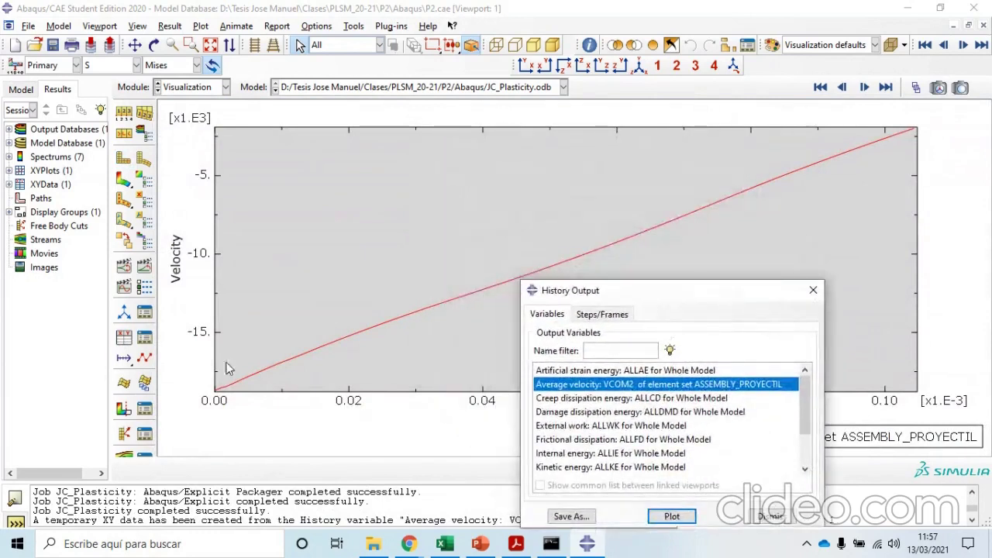
# - Compare the ends of the velocity curve with the values on the PowerPoint slide and close the history output in Abaqus
pyautogui.click(485, 545)
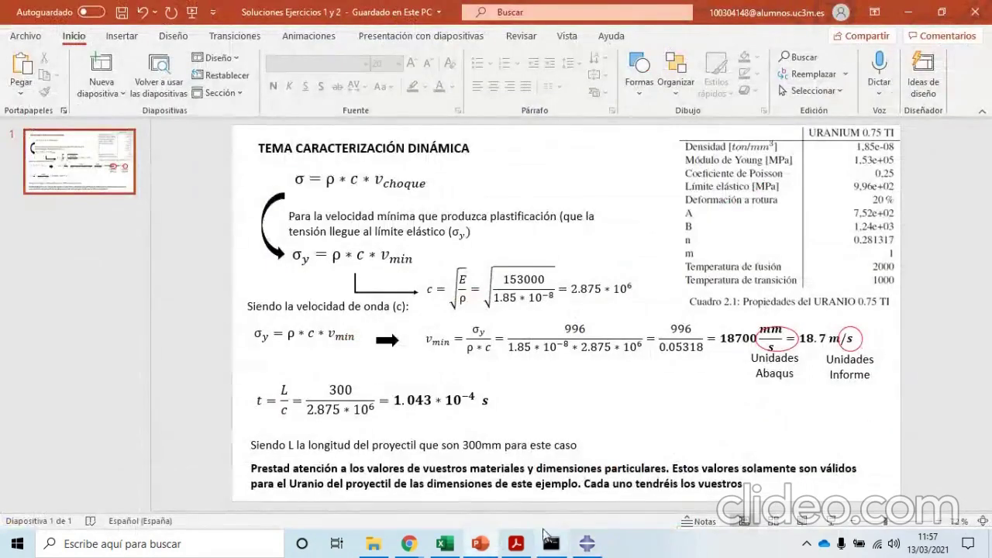
pyautogui.click(586, 543)
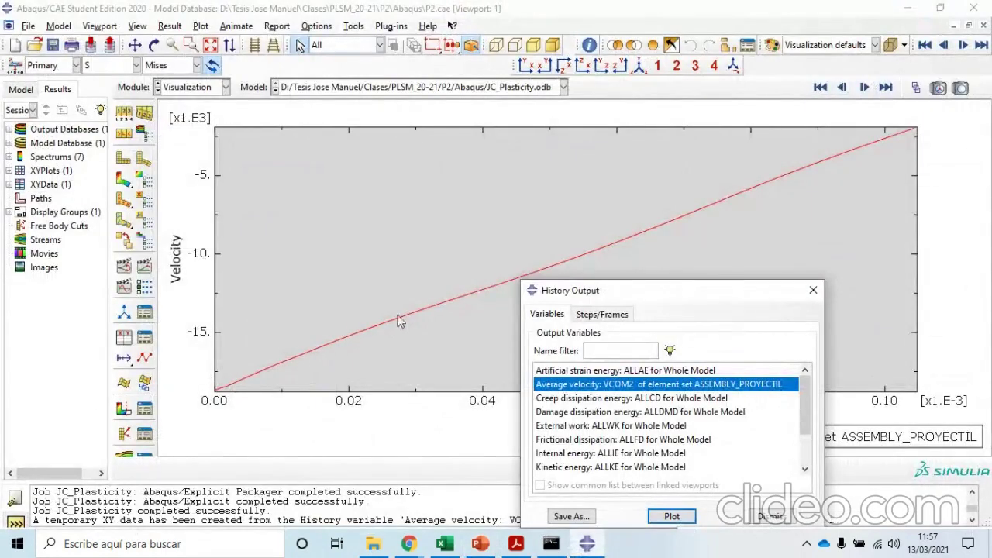
pyautogui.click(885, 117)
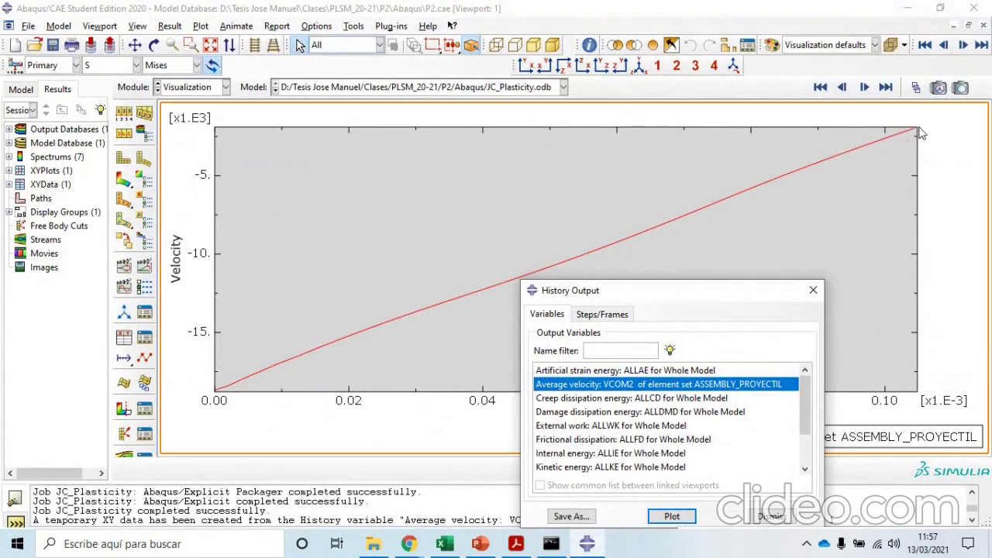
pyautogui.click(813, 291)
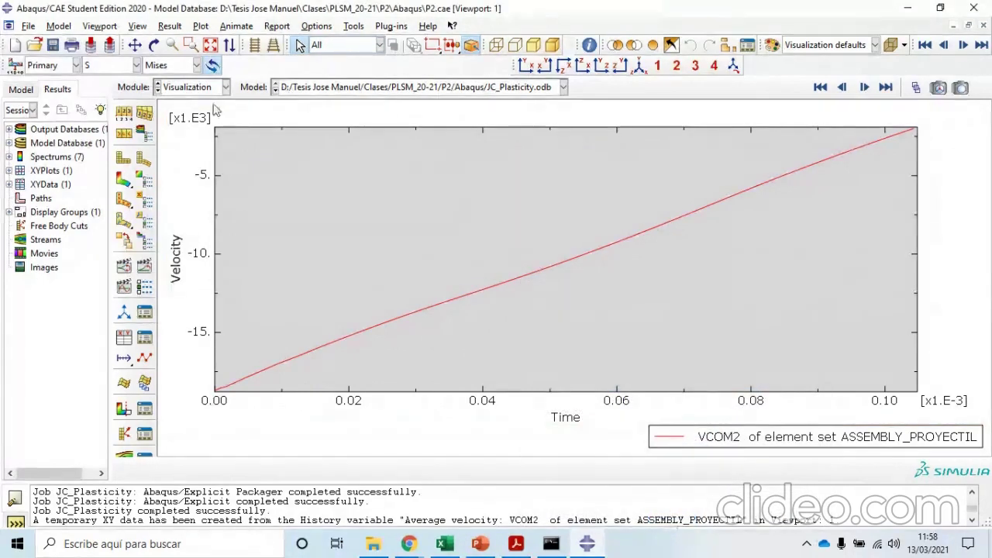
# - Set the Impacto step's time period to 0.0003 in the Step module
pyautogui.click(161, 88)
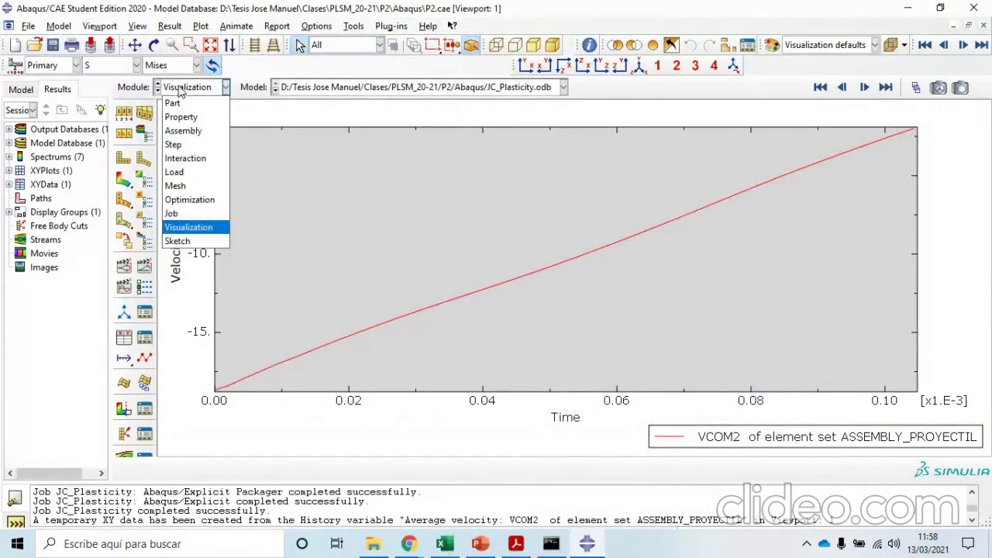
pyautogui.click(185, 145)
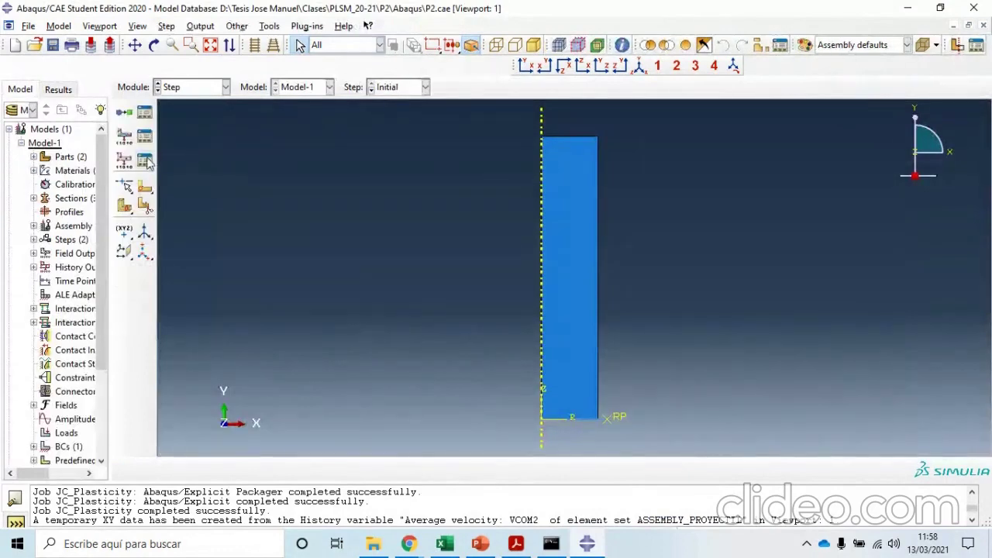
pyautogui.click(146, 161)
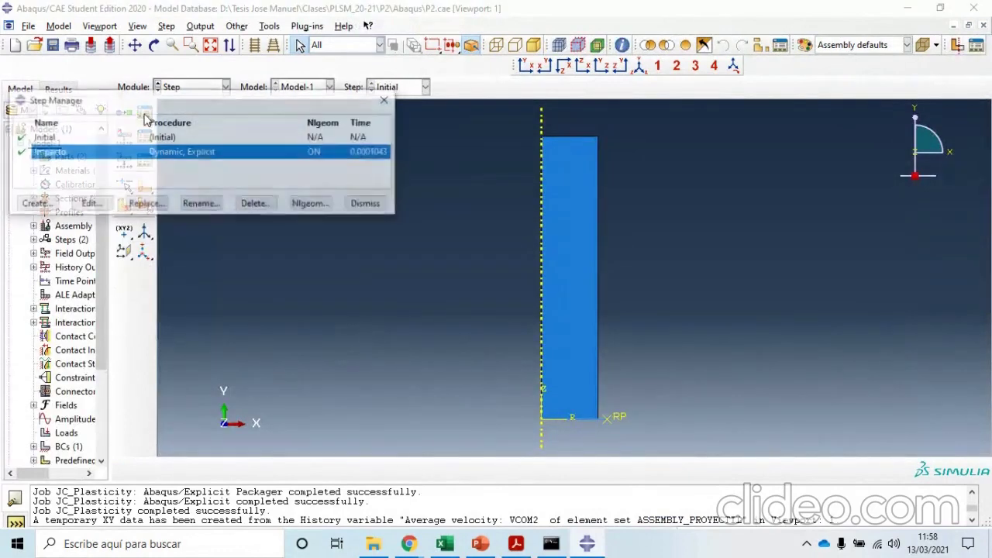
pyautogui.click(89, 205)
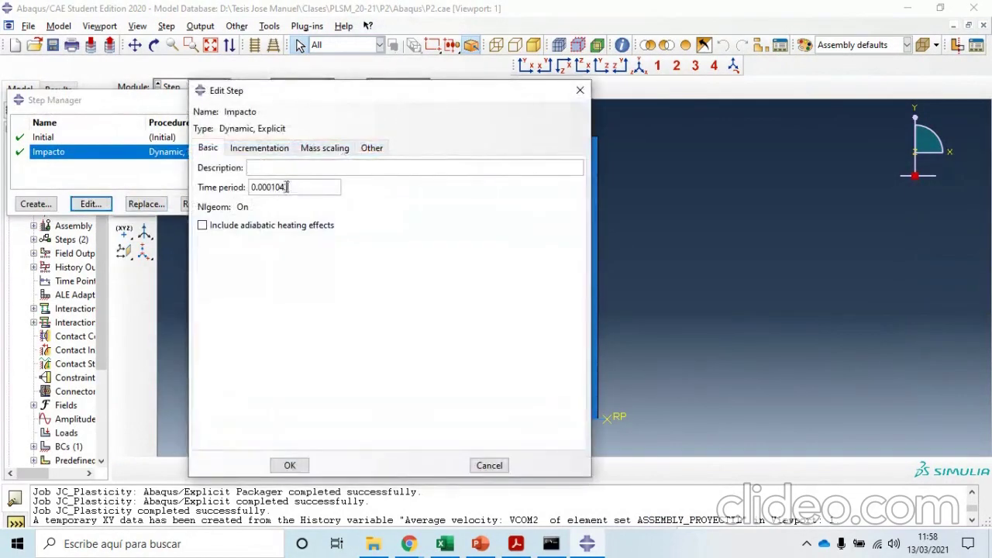
pyautogui.moveTo(287, 187); pyautogui.dragTo(274, 191)
pyautogui.write('3')
pyautogui.click(299, 466)
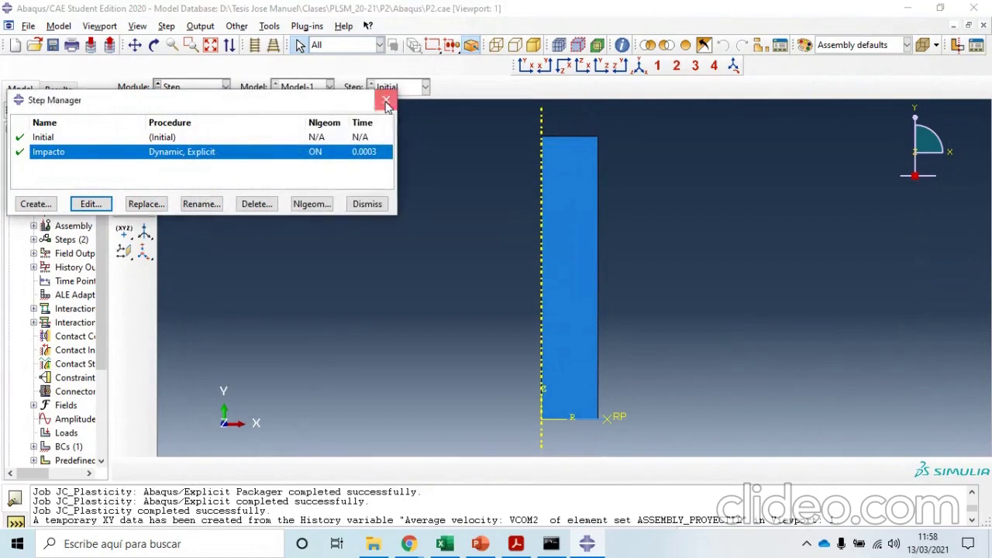
pyautogui.click(387, 100)
# - Resubmit the JC_Plasticity job in the Job module, overwriting its existing job files
pyautogui.click(224, 87)
pyautogui.click(203, 213)
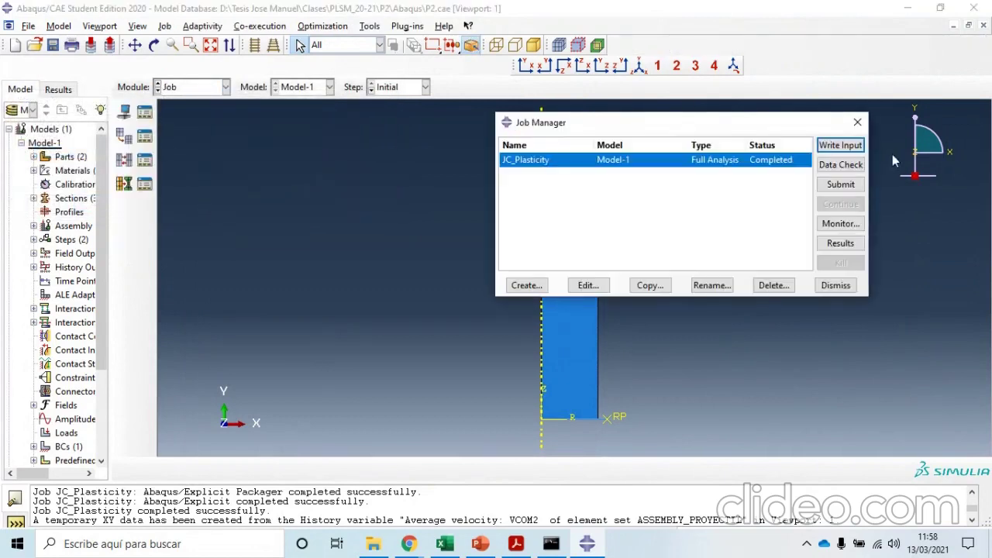
pyautogui.click(837, 185)
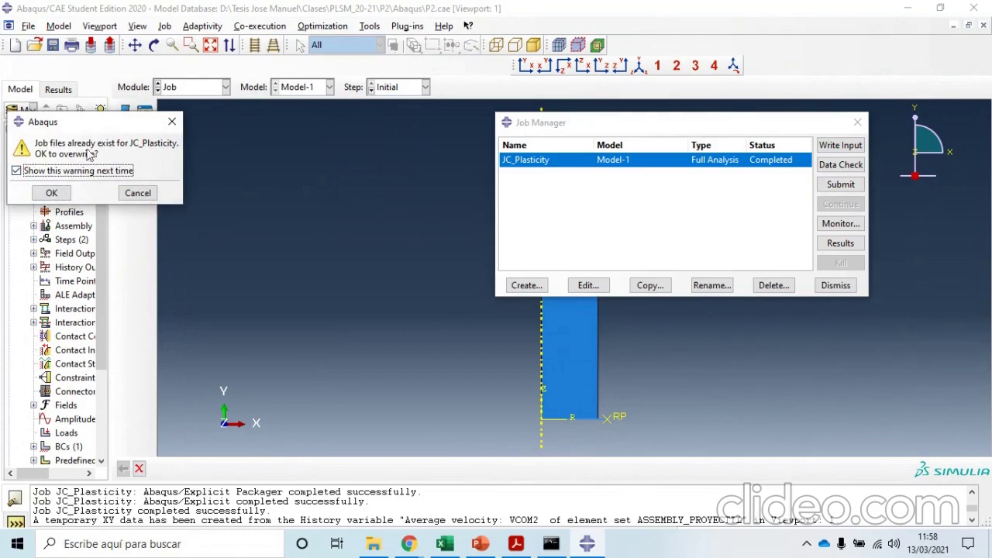
pyautogui.click(61, 194)
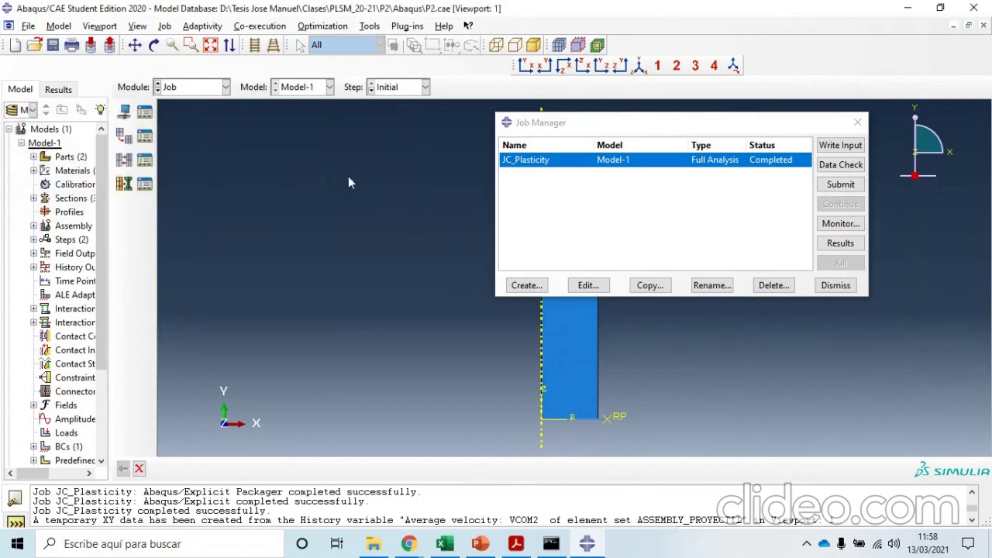
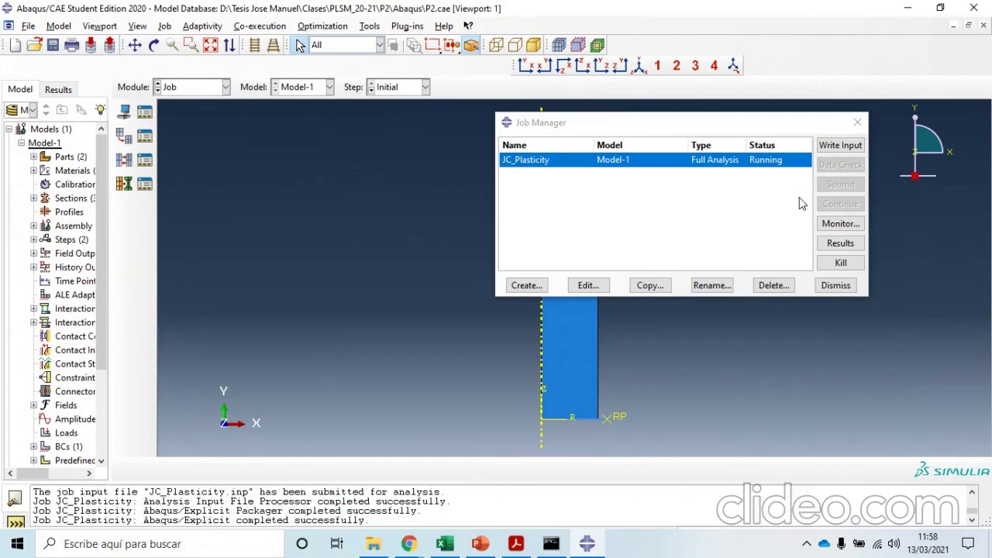
# - Open the rerun job's results, plot average velocity VCOM2 of the projectile set from the history output, and inspect the curve
pyautogui.click(856, 243)
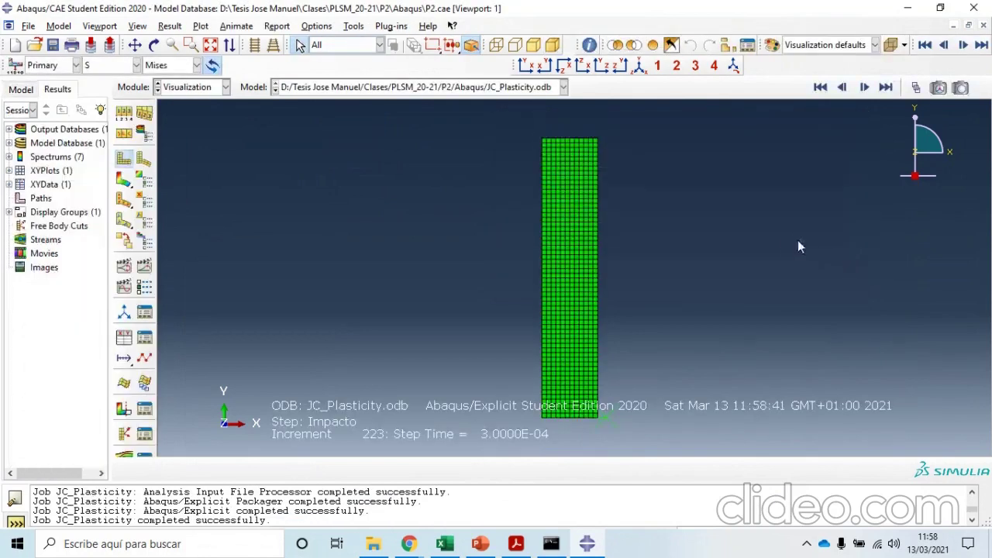
pyautogui.click(124, 340)
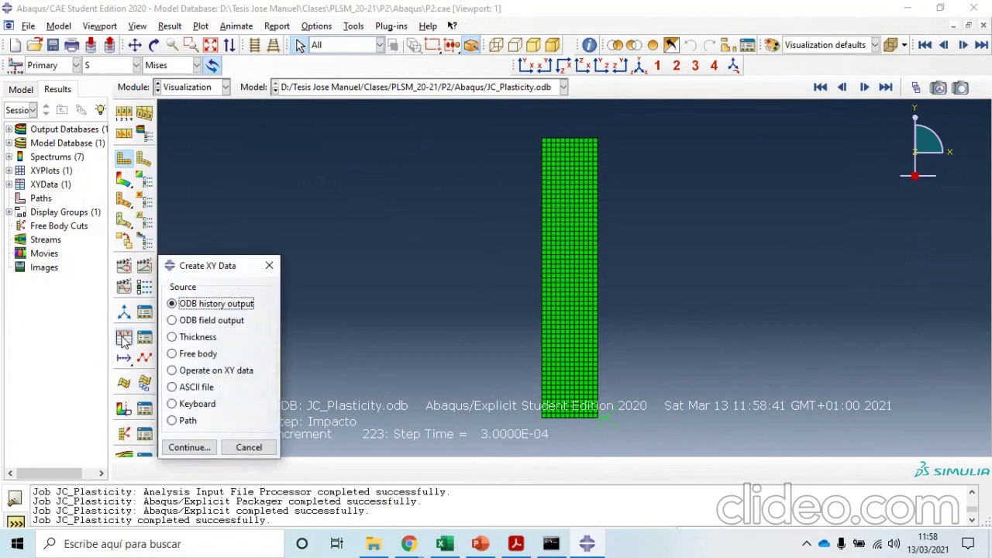
pyautogui.click(189, 448)
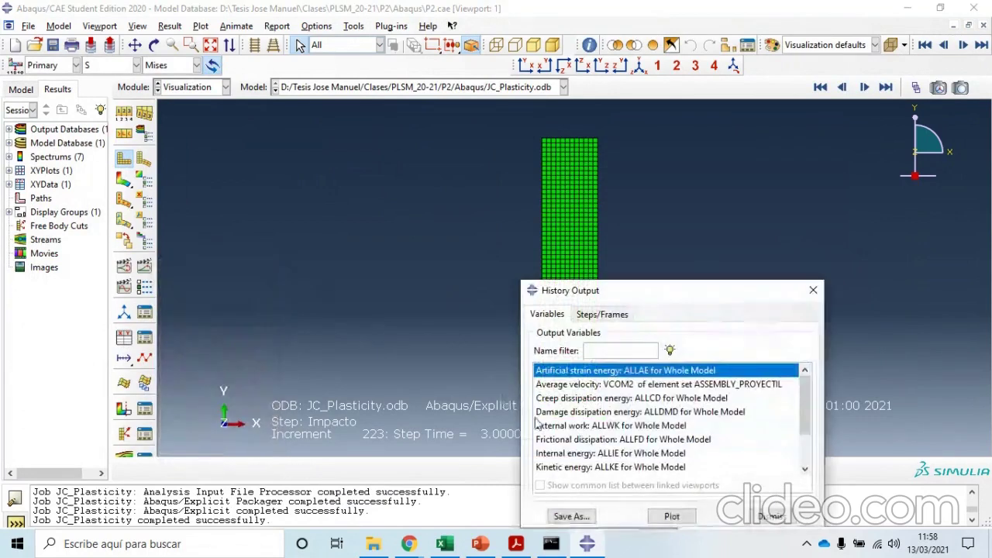
pyautogui.click(649, 384)
pyautogui.click(674, 517)
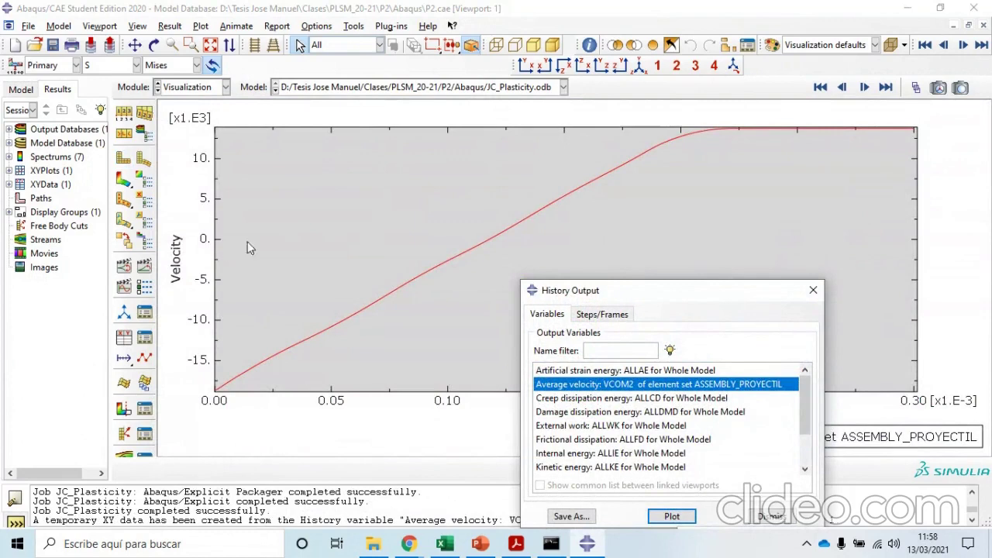
pyautogui.moveTo(669, 300); pyautogui.dragTo(819, 314)
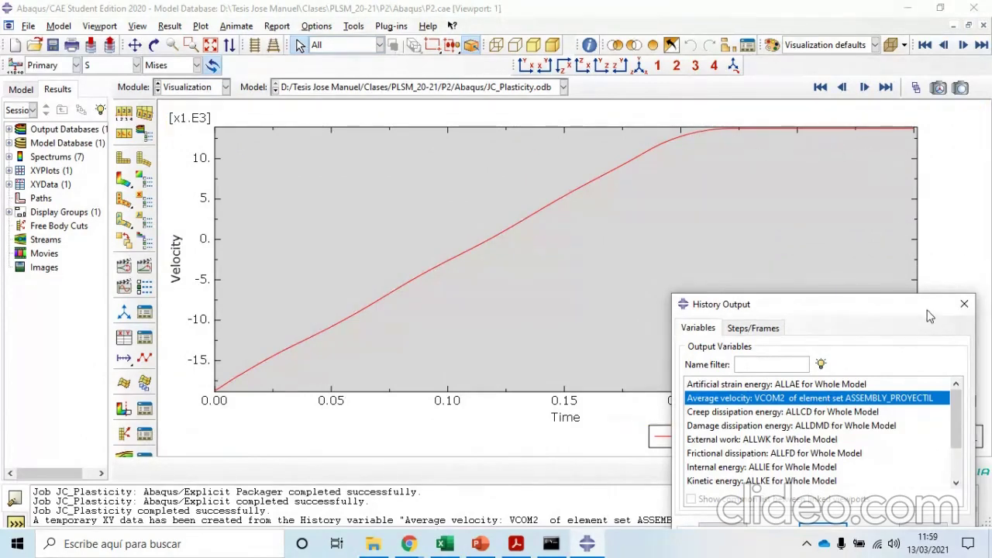
pyautogui.moveTo(928, 312); pyautogui.dragTo(841, 239)
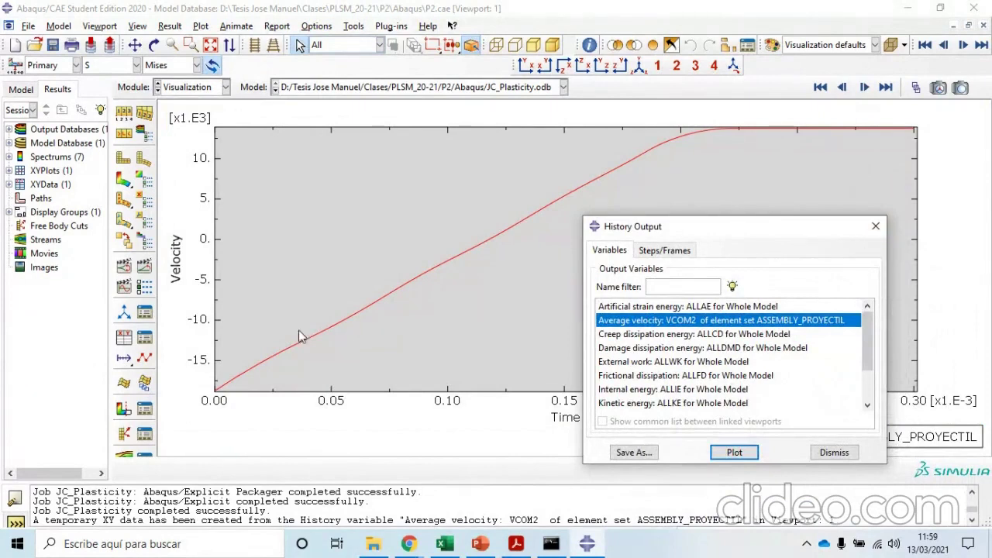
pyautogui.click(876, 225)
# - Save the history output for average velocity VCOM2 as XY data named V_Proyectil, using the as is operation
pyautogui.click(140, 344)
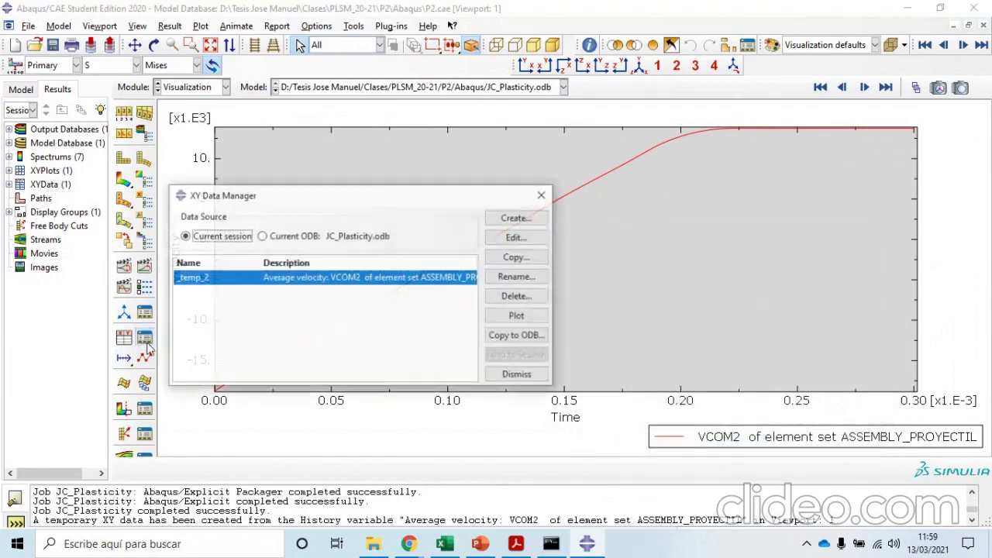
pyautogui.click(539, 194)
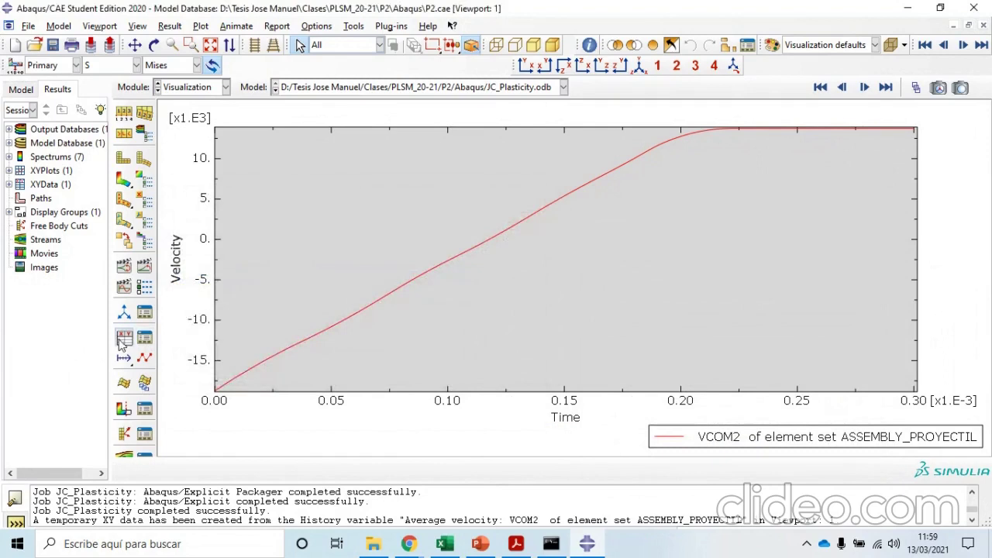
pyautogui.click(124, 337)
pyautogui.click(212, 447)
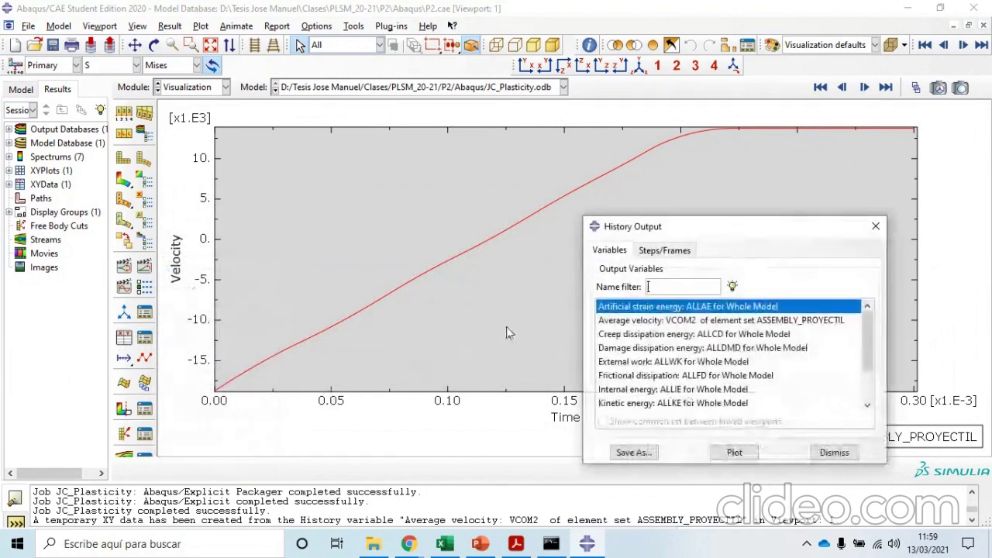
pyautogui.click(672, 320)
pyautogui.click(632, 454)
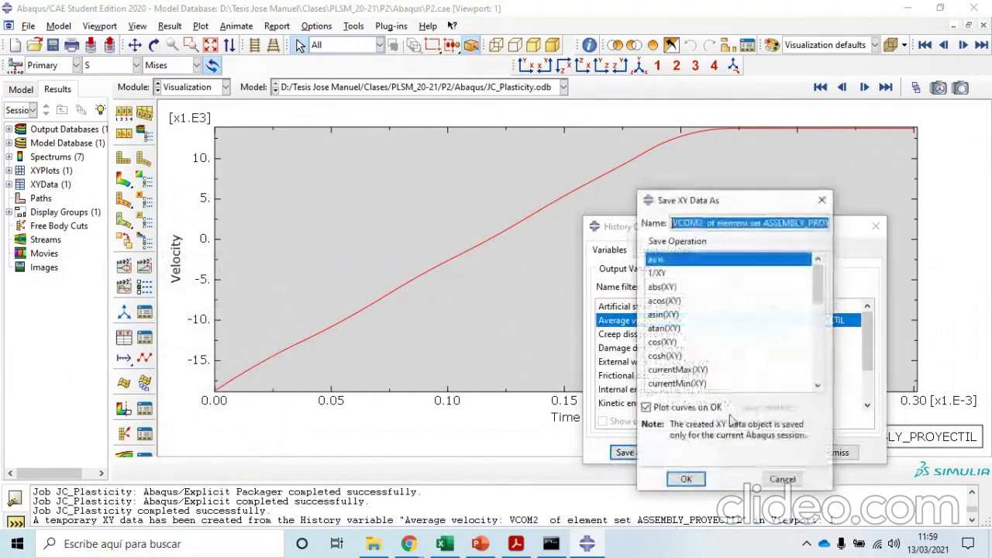
pyautogui.write('V_Proyectil')
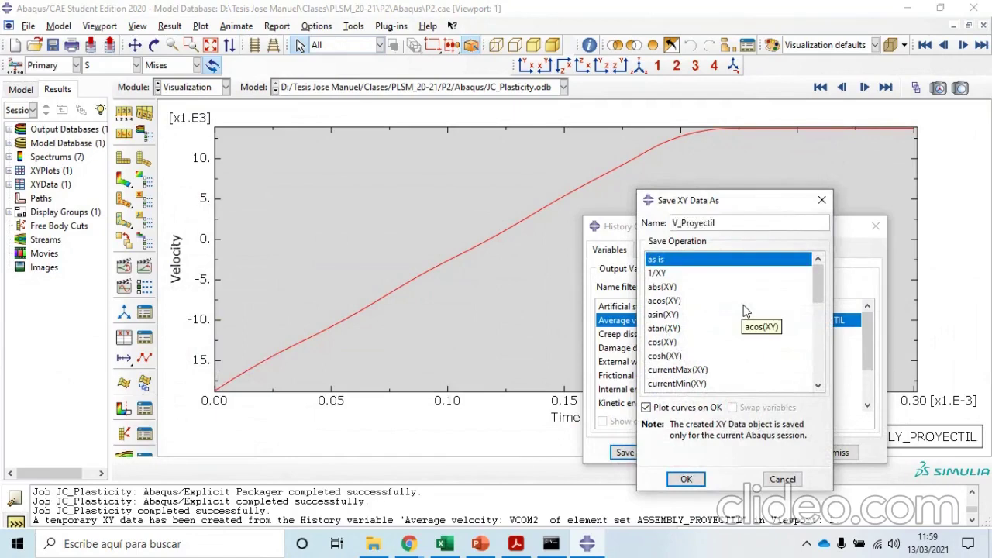
pyautogui.press('Return')
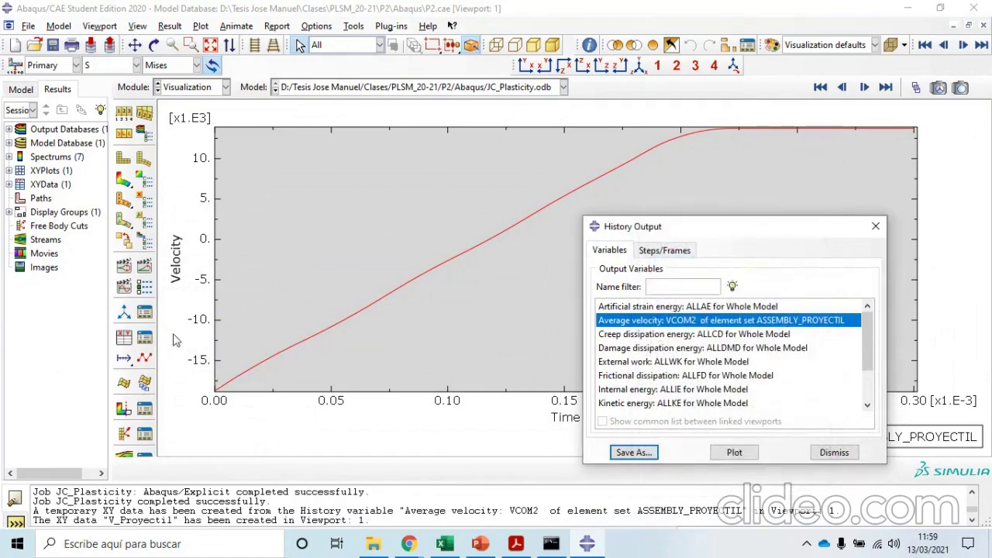
# - Open the V_Proyectil XY data for editing to view its time and velocity values
pyautogui.click(145, 339)
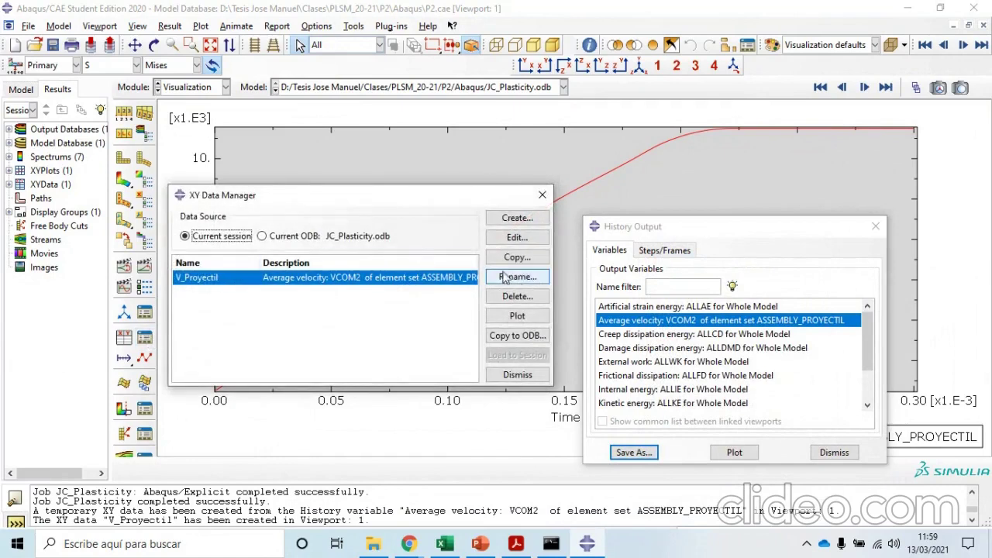
pyautogui.click(517, 237)
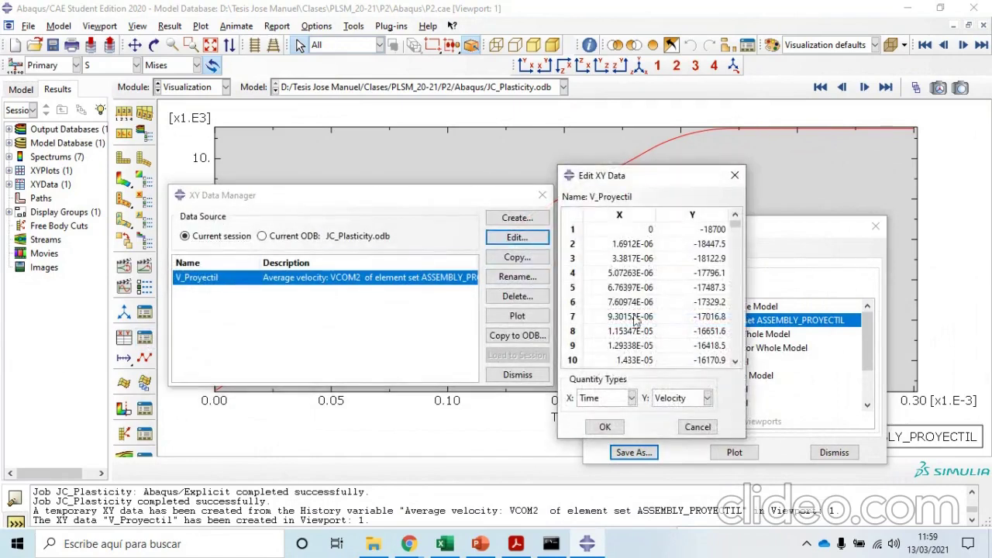
# - Examine the V_Proyectil time and velocity data from the initial velocity to the rows where the velocity changes sign
pyautogui.click(710, 229)
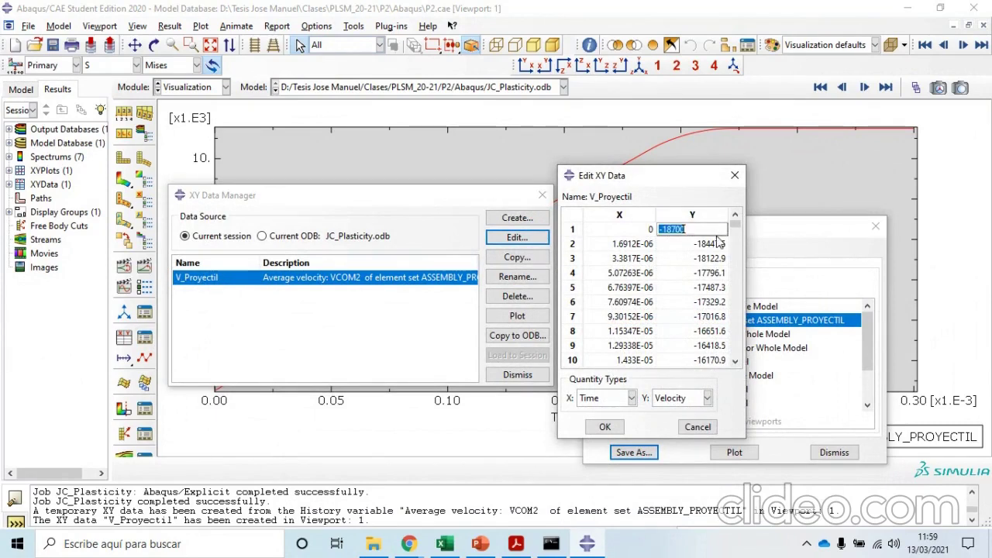
pyautogui.click(709, 230)
pyautogui.scroll(-17, 717, 249)
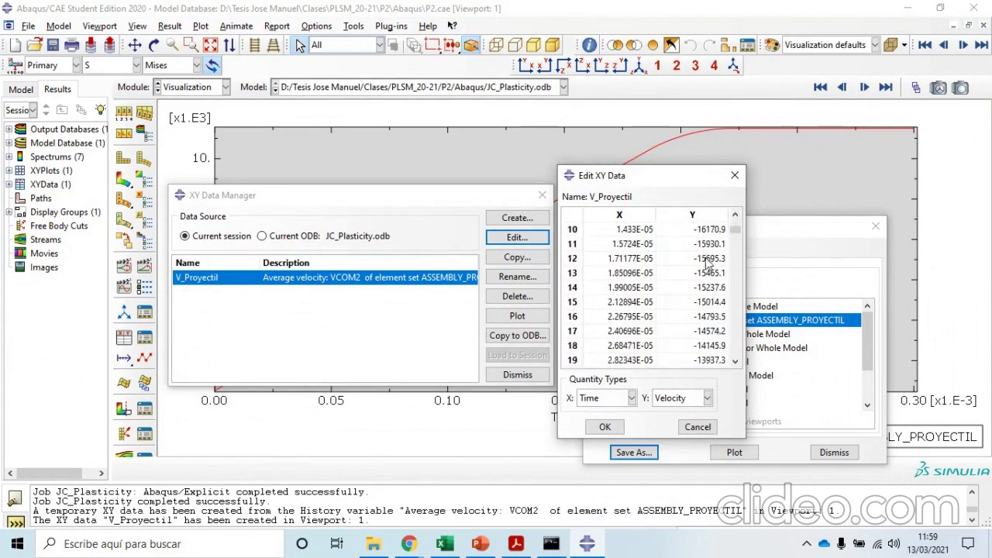
pyautogui.scroll(-9, 708, 291)
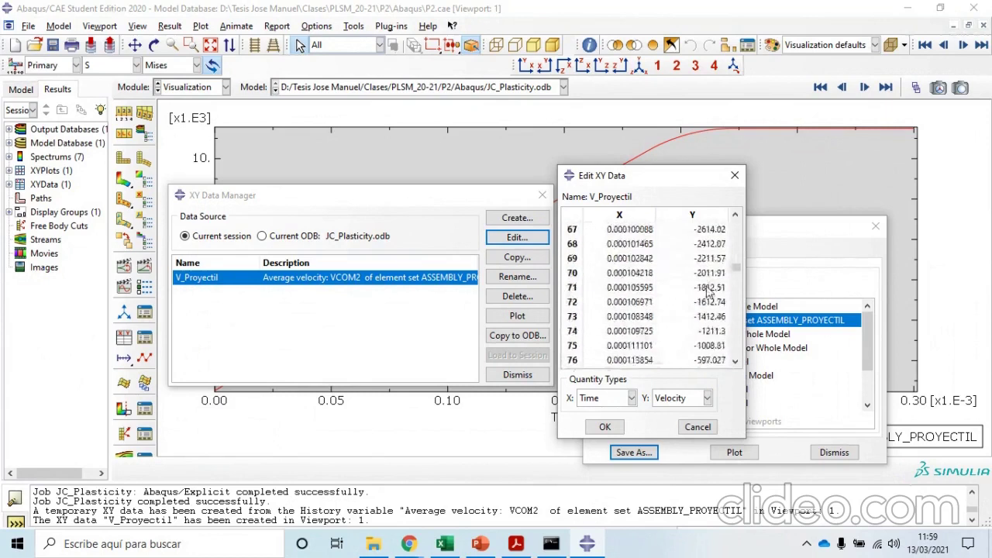
pyautogui.scroll(2, 708, 297)
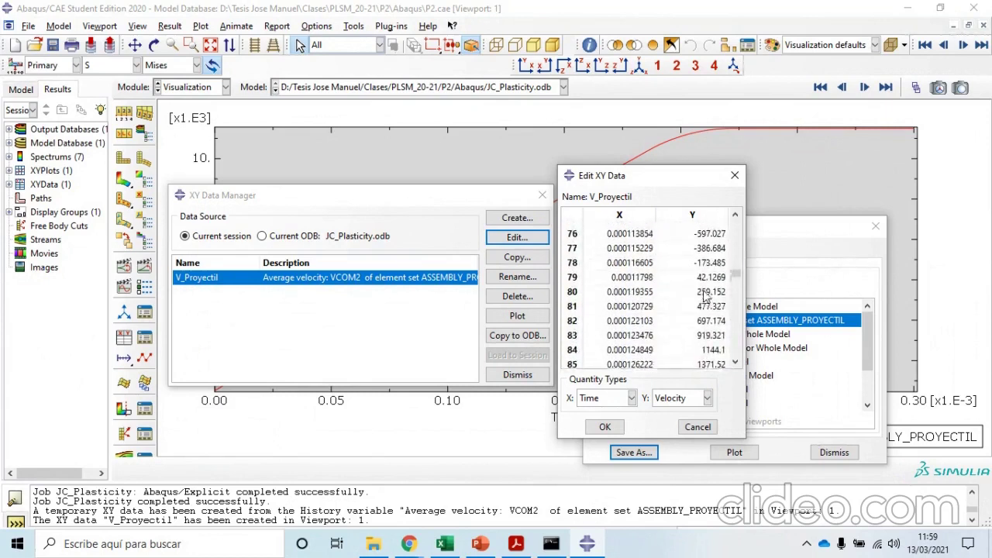
pyautogui.moveTo(717, 308); pyautogui.dragTo(702, 318)
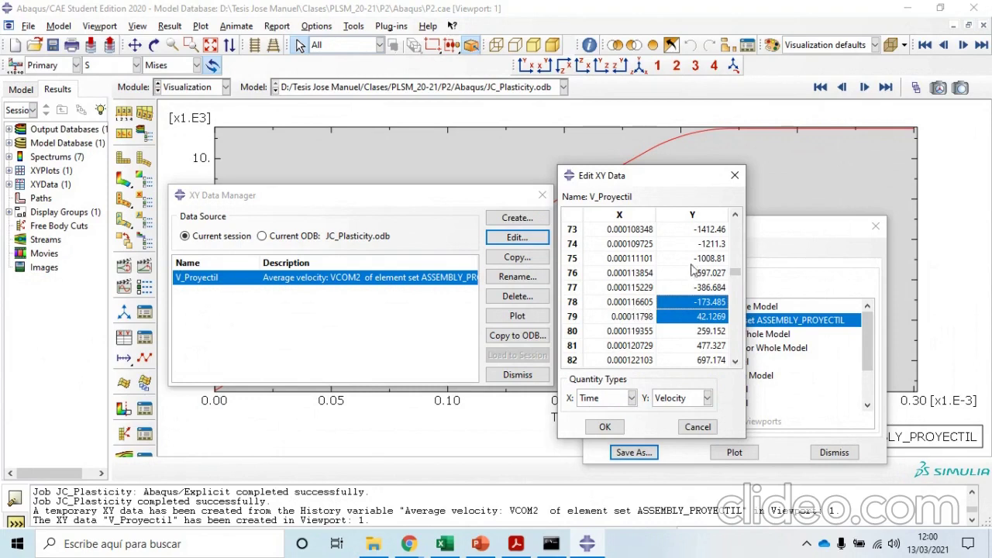
pyautogui.doubleClick(693, 315)
pyautogui.doubleClick(691, 306)
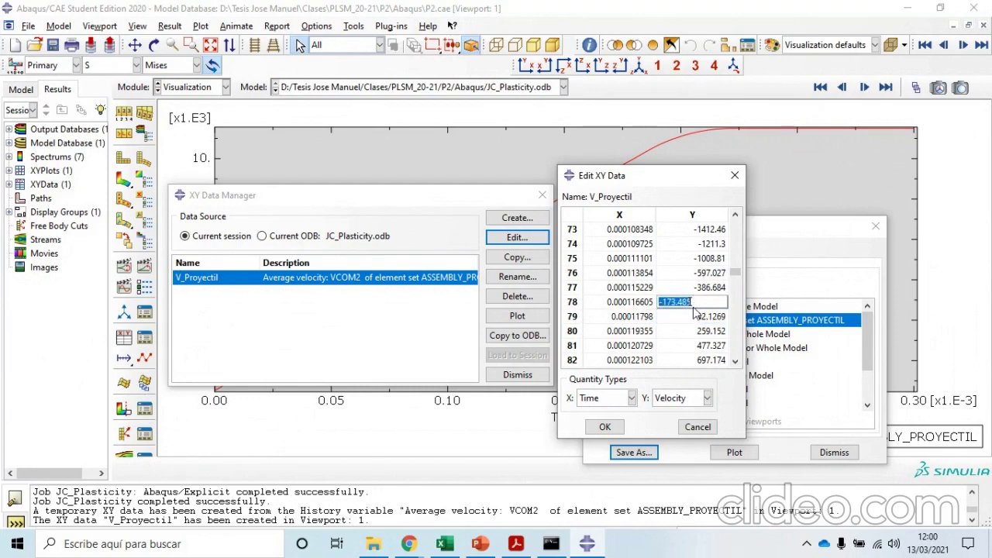
pyautogui.click(696, 316)
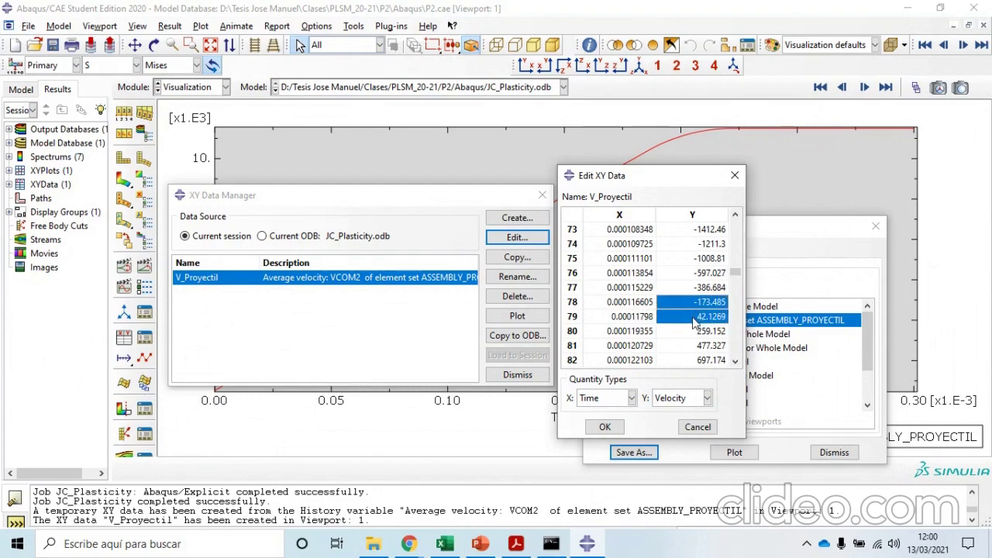
pyautogui.doubleClick(670, 317)
pyautogui.doubleClick(671, 302)
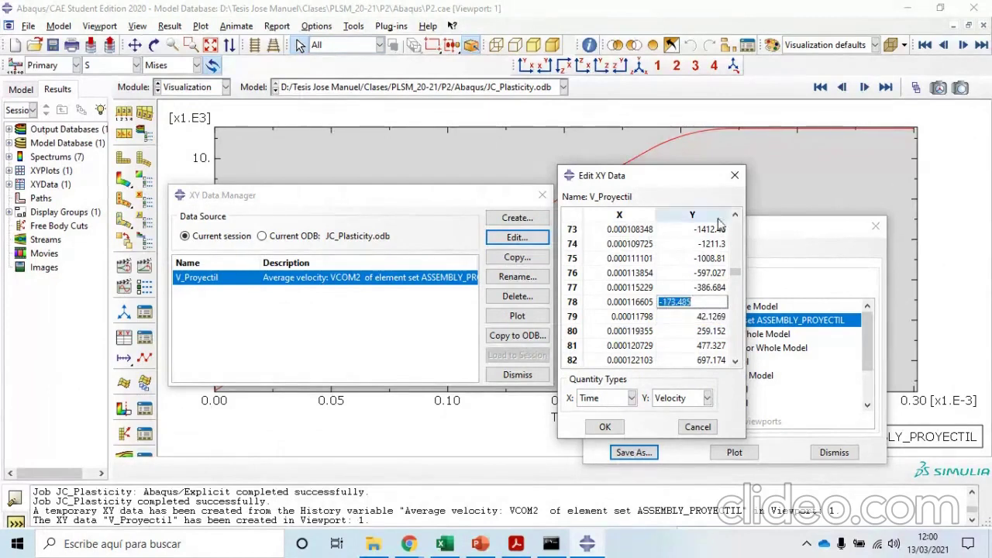
# - Close the V_Proyectil data table, the XY Data Manager and the History Output dialog
pyautogui.click(733, 179)
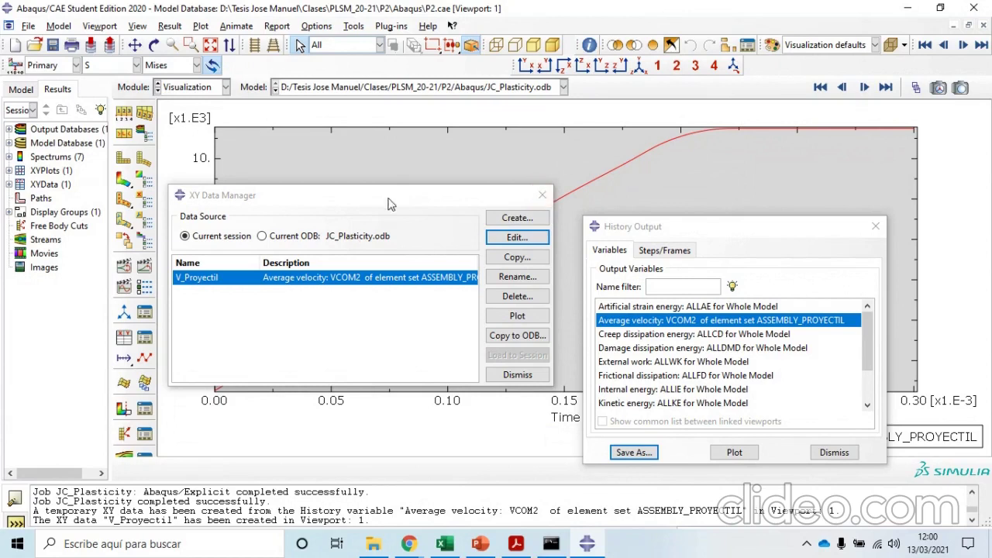
pyautogui.click(543, 195)
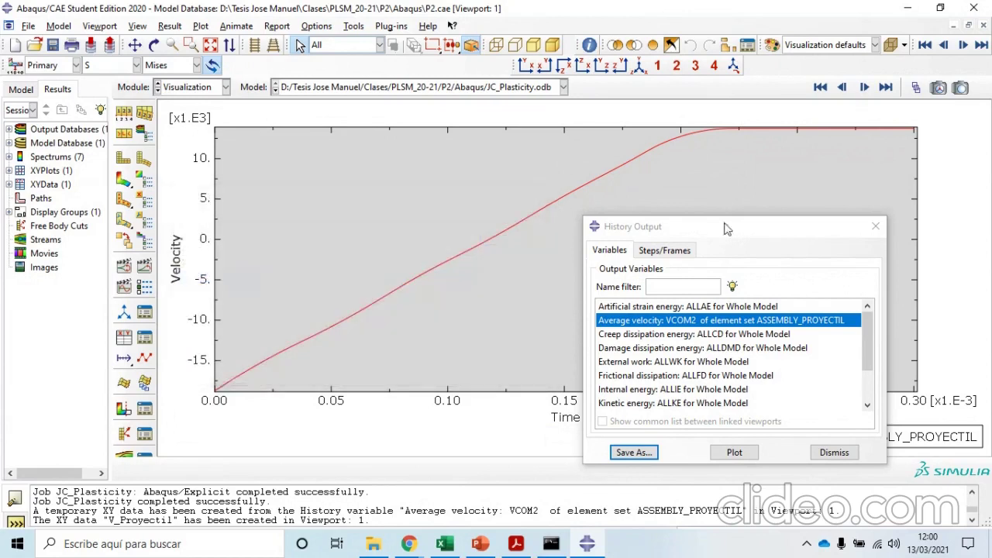
pyautogui.click(876, 227)
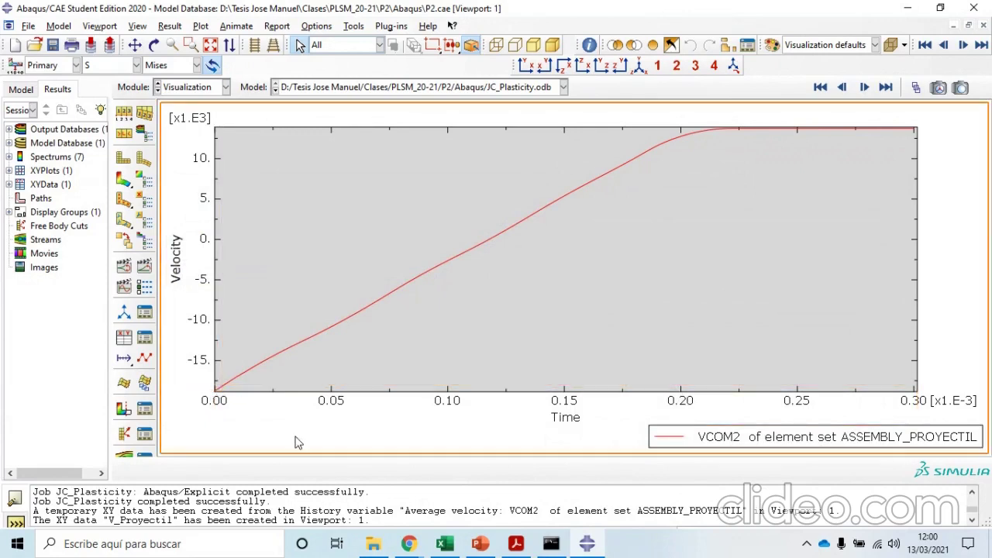
# - Switch to the PowerPoint solutions slide and review the minimum plastification velocity formula and the wave travel time calculation
pyautogui.click(480, 543)
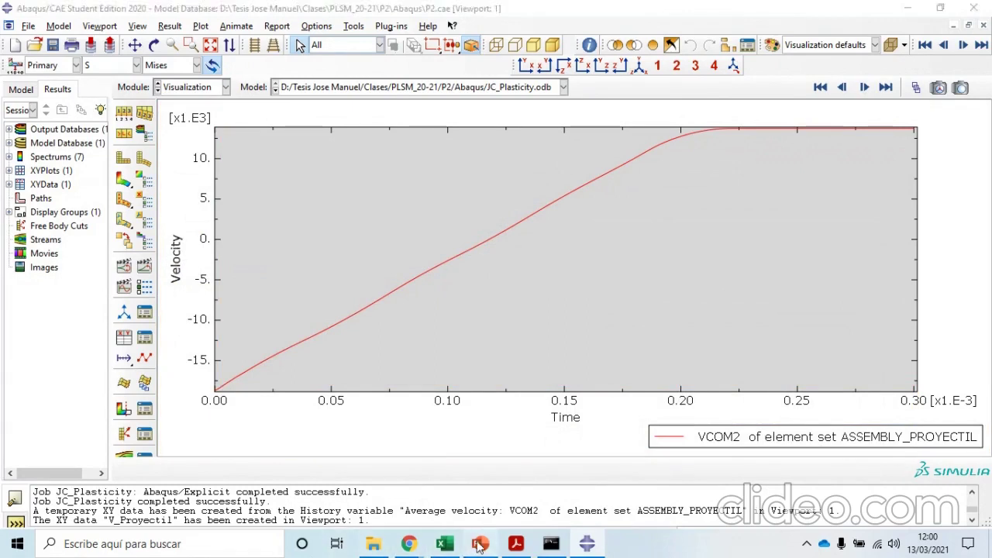
pyautogui.click(307, 256)
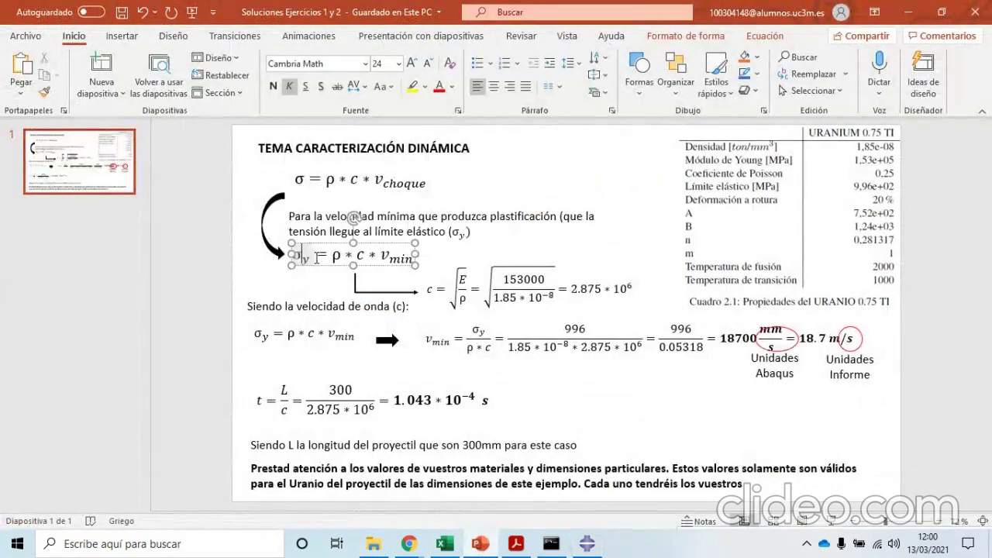
pyautogui.tripleClick(338, 261)
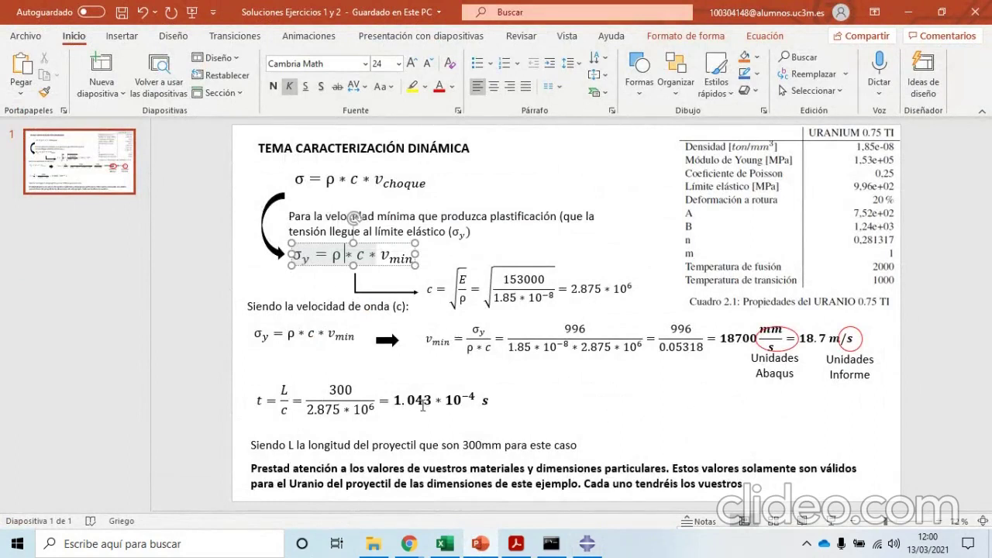
pyautogui.click(286, 383)
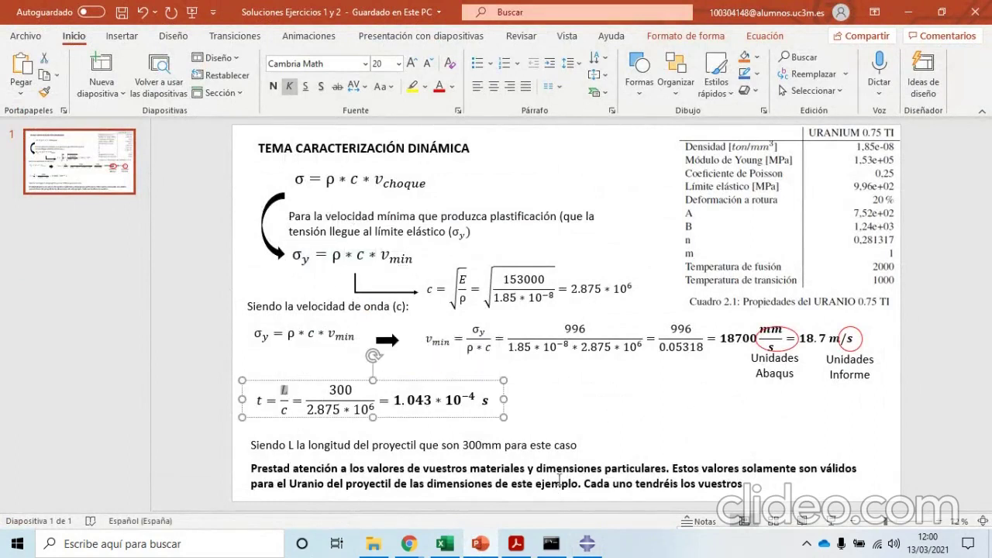
pyautogui.click(578, 433)
# - Return to Abaqus/CAE, switch to the Property module and check the uranium materials defined in the model
pyautogui.click(586, 544)
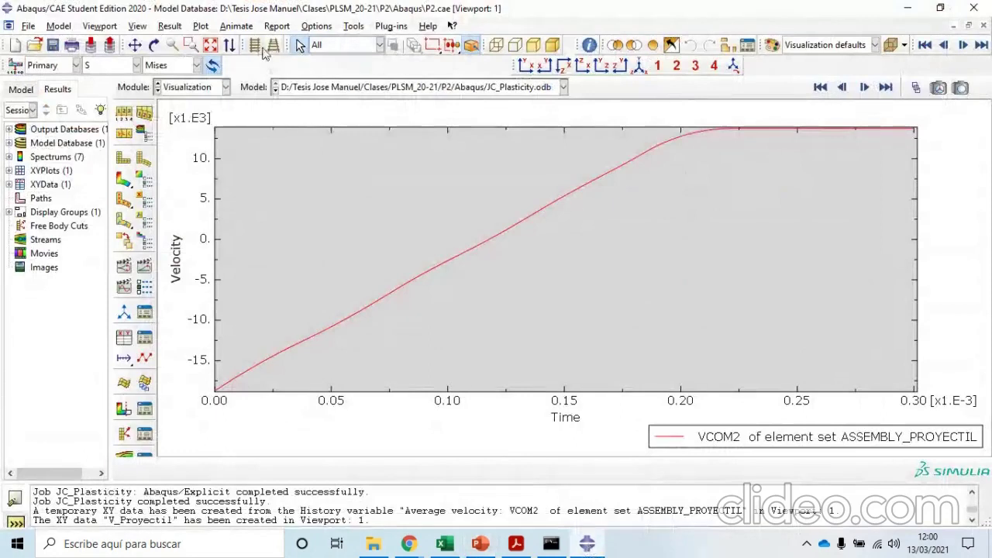
pyautogui.click(177, 89)
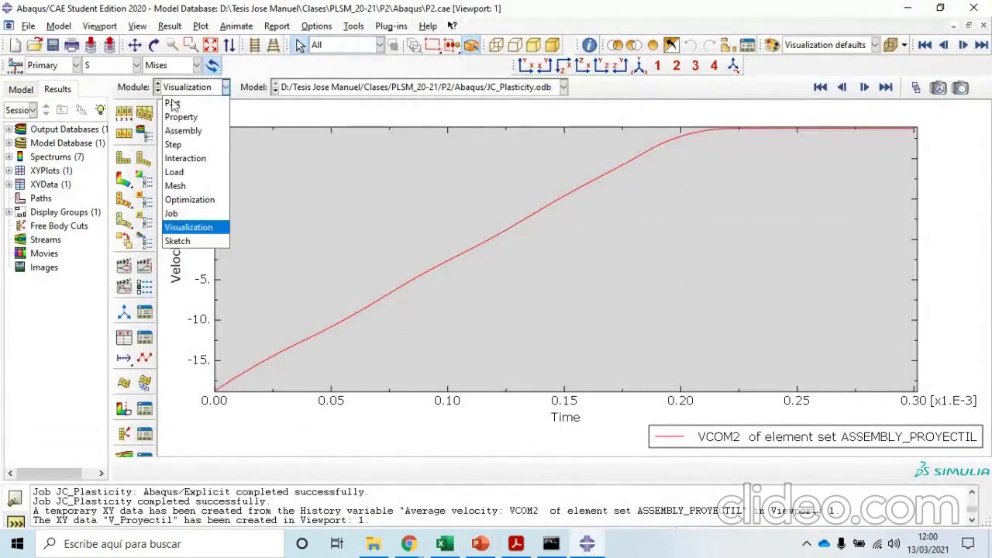
pyautogui.click(178, 119)
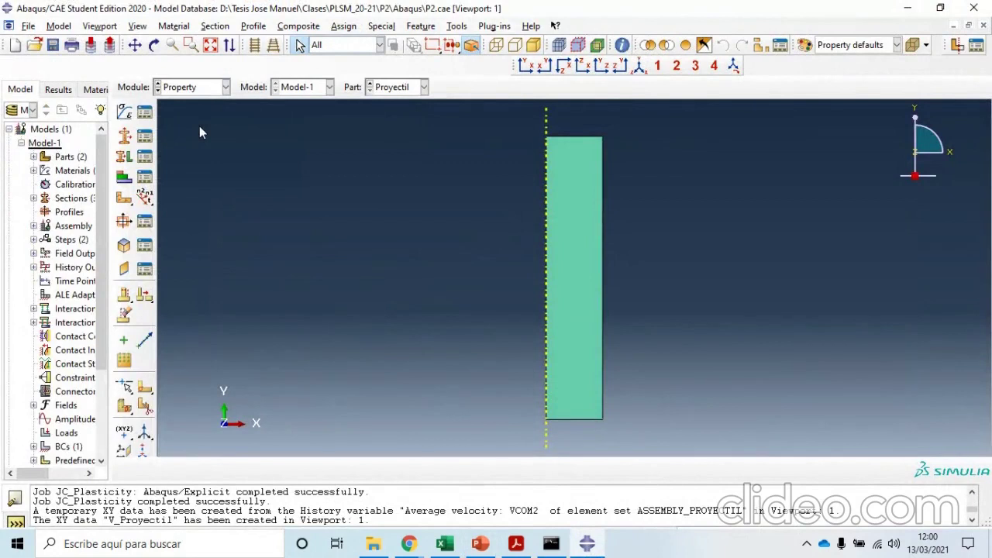
pyautogui.click(144, 112)
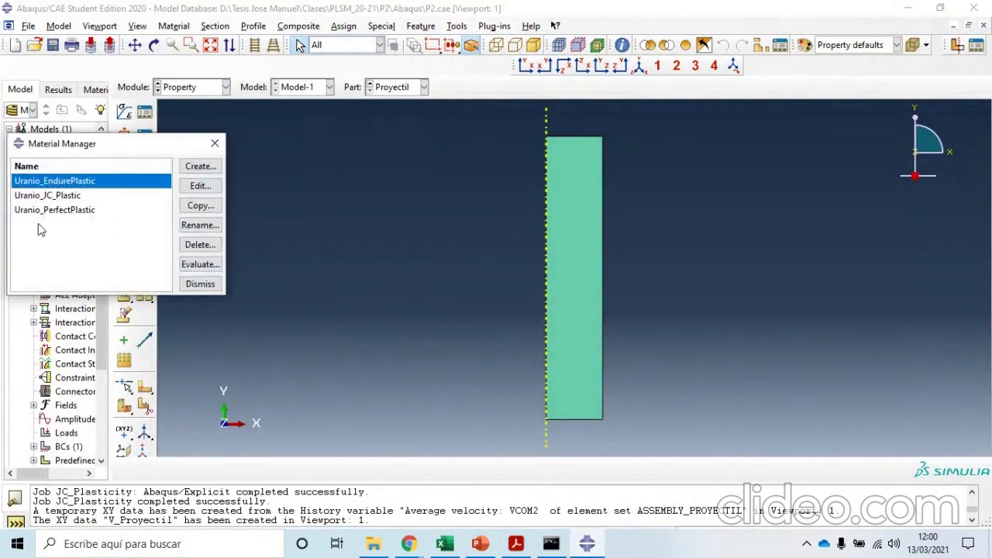
pyautogui.click(80, 196)
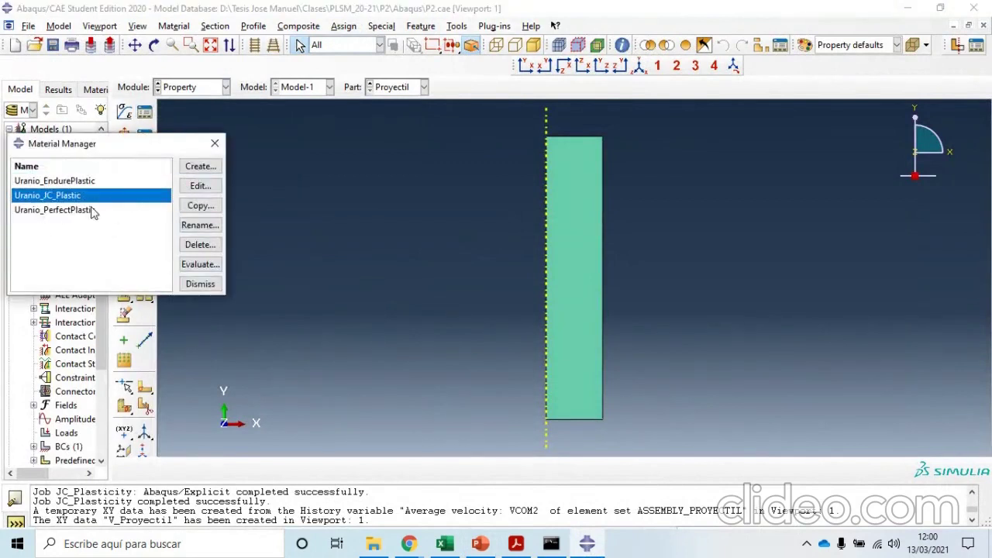
pyautogui.click(214, 143)
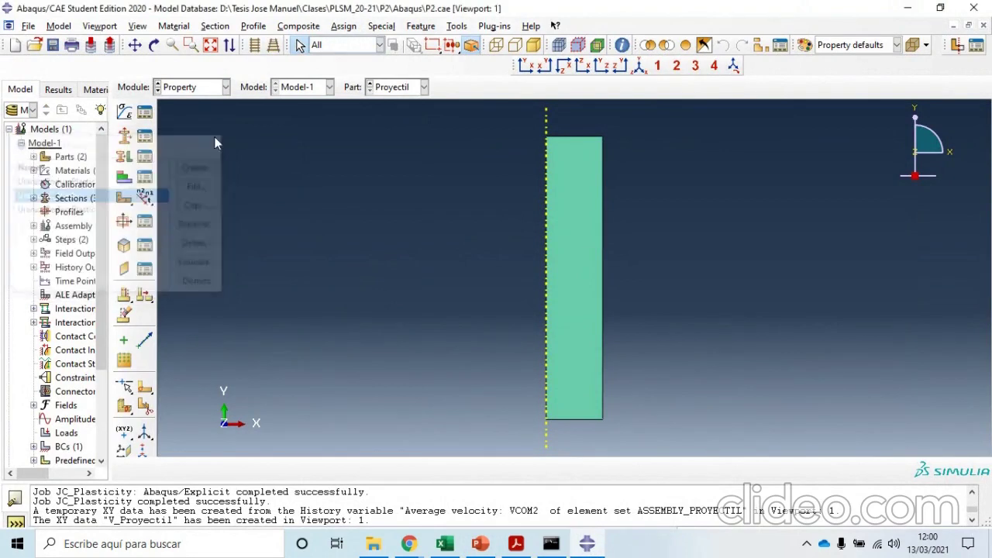
# - Switch to File Explorer and examine the JC_Plasticity job files in the Abaqus folder, including the ODB file
pyautogui.click(375, 546)
pyautogui.moveTo(259, 397); pyautogui.dragTo(263, 128)
pyautogui.click(731, 228)
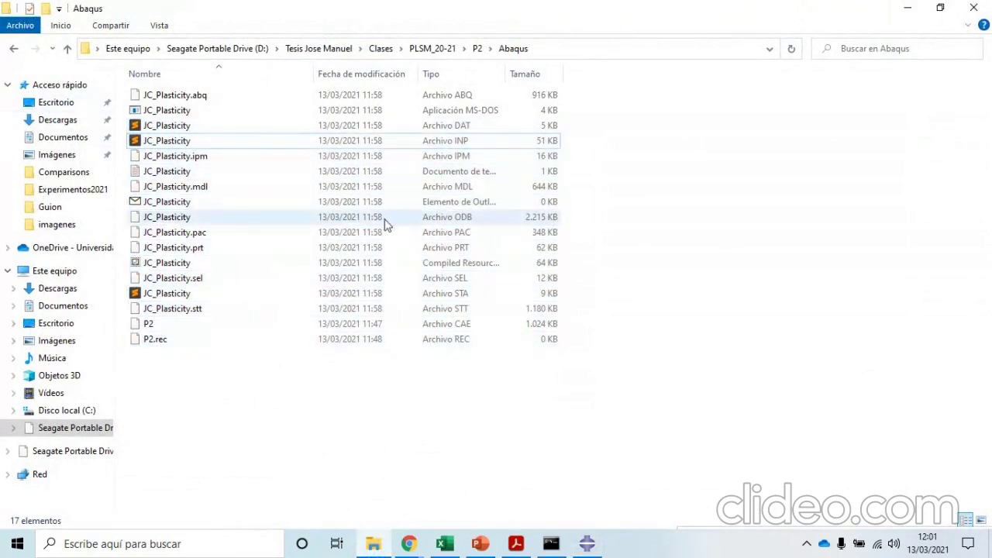
pyautogui.moveTo(570, 310); pyautogui.dragTo(199, 70)
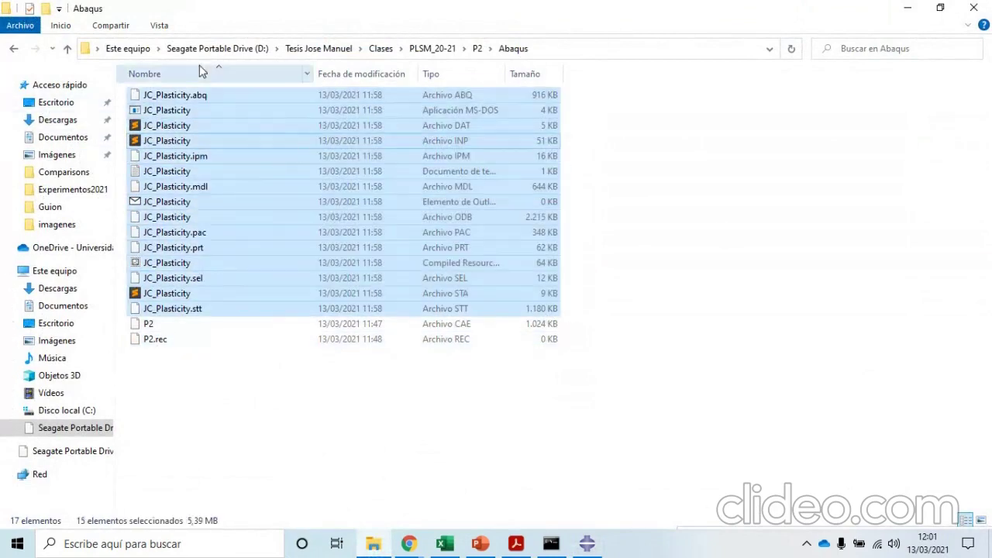
pyautogui.click(631, 310)
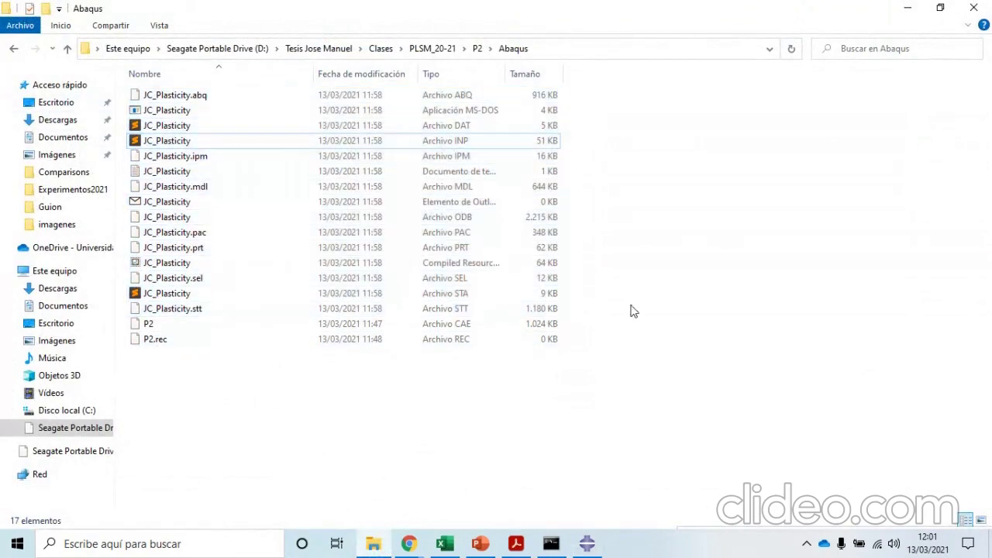
pyautogui.click(429, 222)
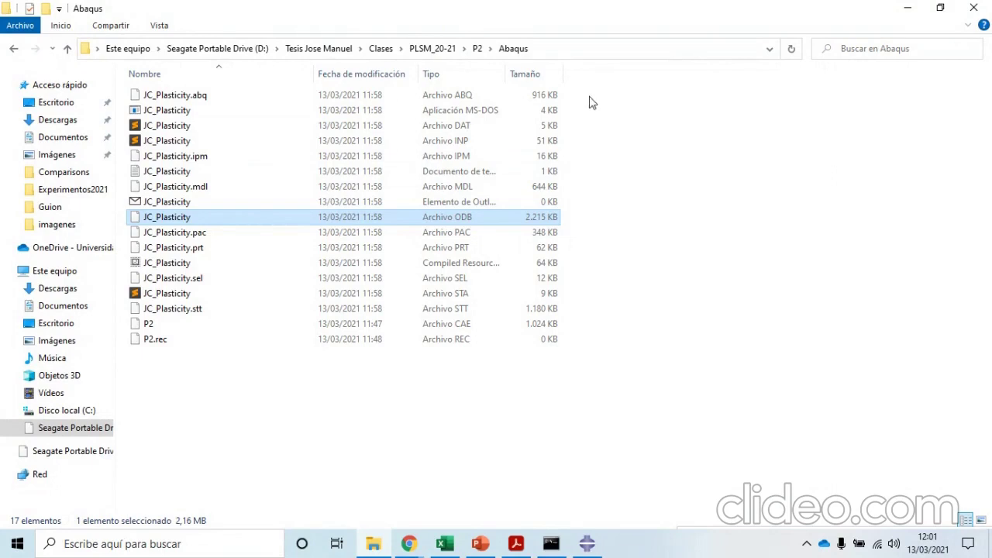
# - Delete all JC_Plasticity job files from the Abaqus folder except the INP and ODB files
pyautogui.moveTo(591, 95); pyautogui.dragTo(230, 313)
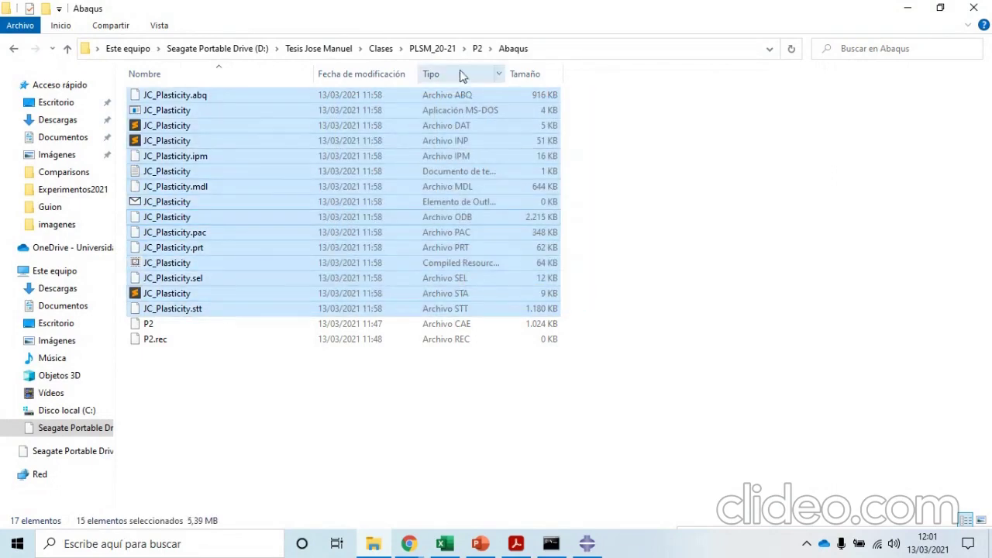
pyautogui.keyDown('ctrl'); pyautogui.click(471, 140); pyautogui.keyUp('ctrl')
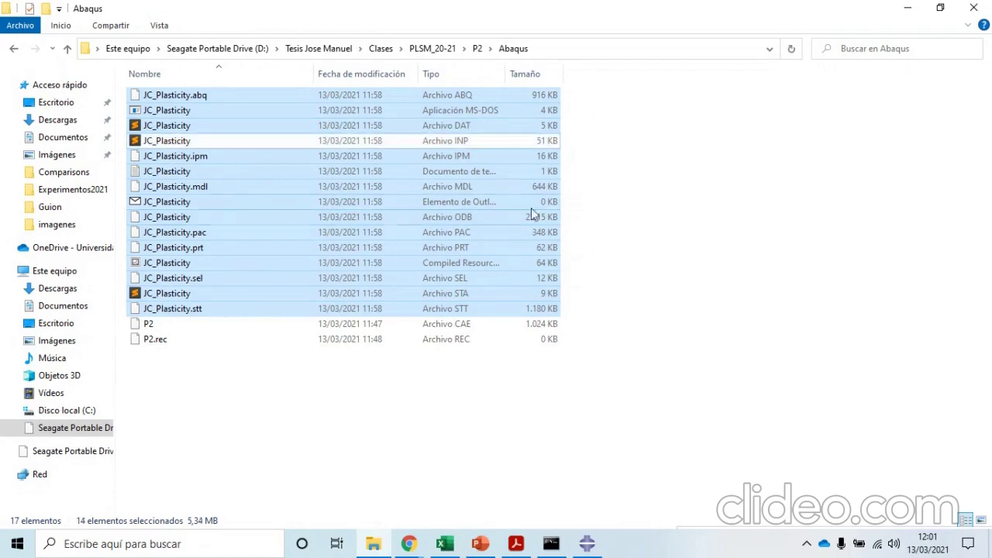
pyautogui.keyDown('ctrl'); pyautogui.click(471, 218); pyautogui.keyUp('ctrl')
pyautogui.rightClick(497, 276)
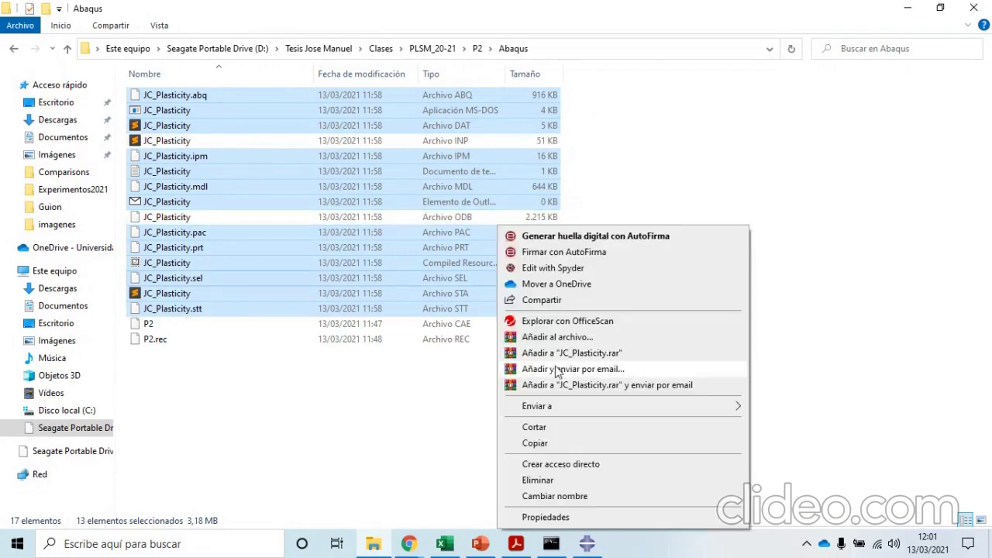
pyautogui.click(547, 482)
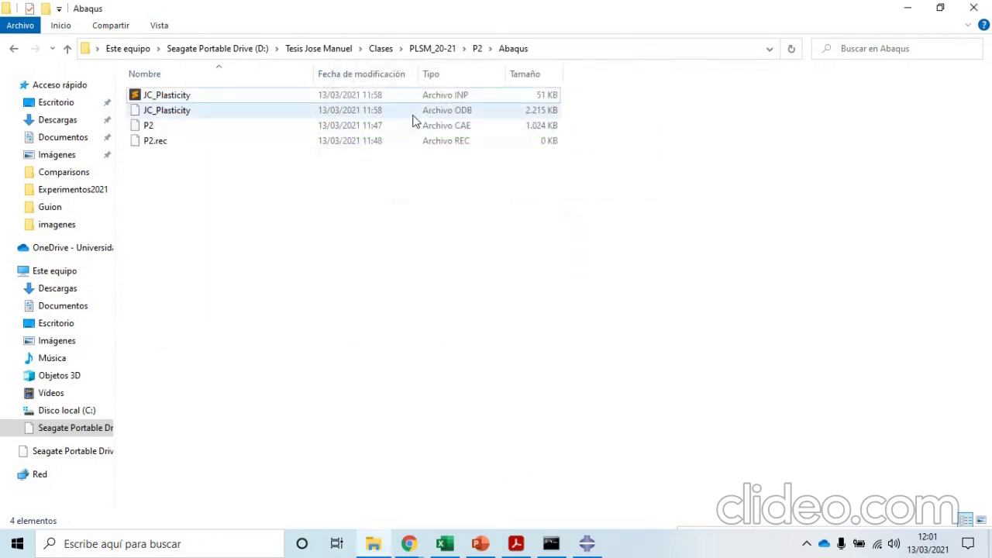
# - Return to Abaqus/CAE and delete the JC_Plastic section assignment on Set-3 of the Proyectil part
pyautogui.click(587, 543)
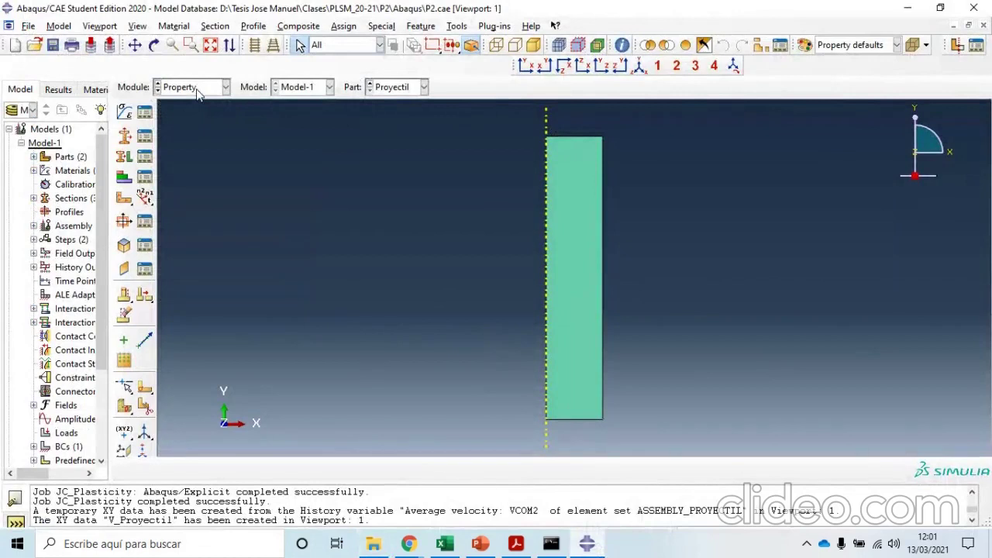
pyautogui.click(145, 158)
pyautogui.click(144, 118)
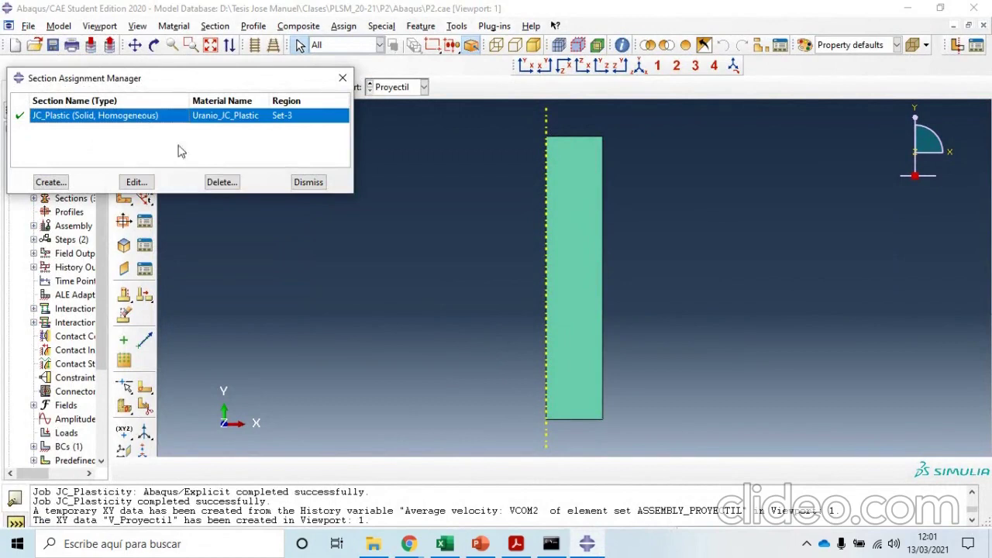
pyautogui.click(219, 182)
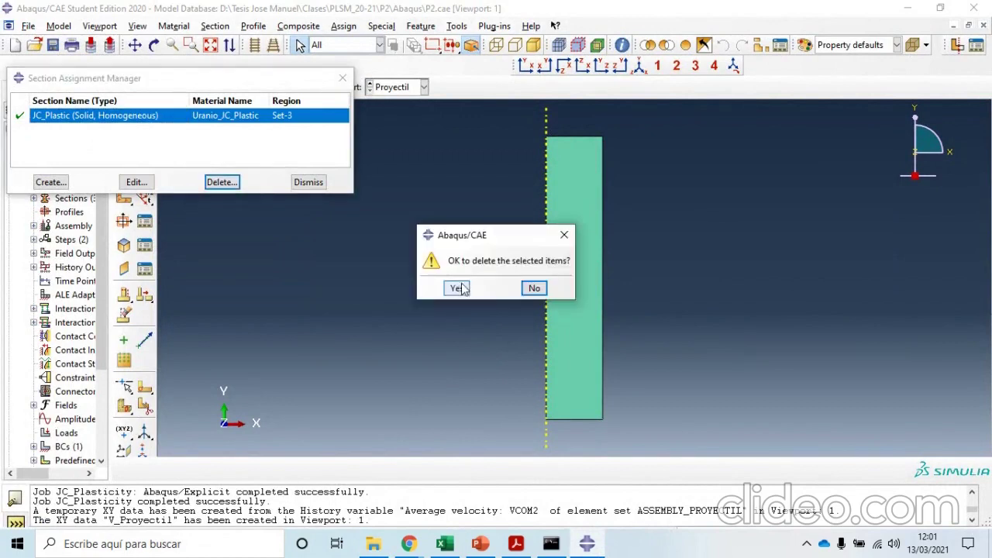
pyautogui.click(460, 287)
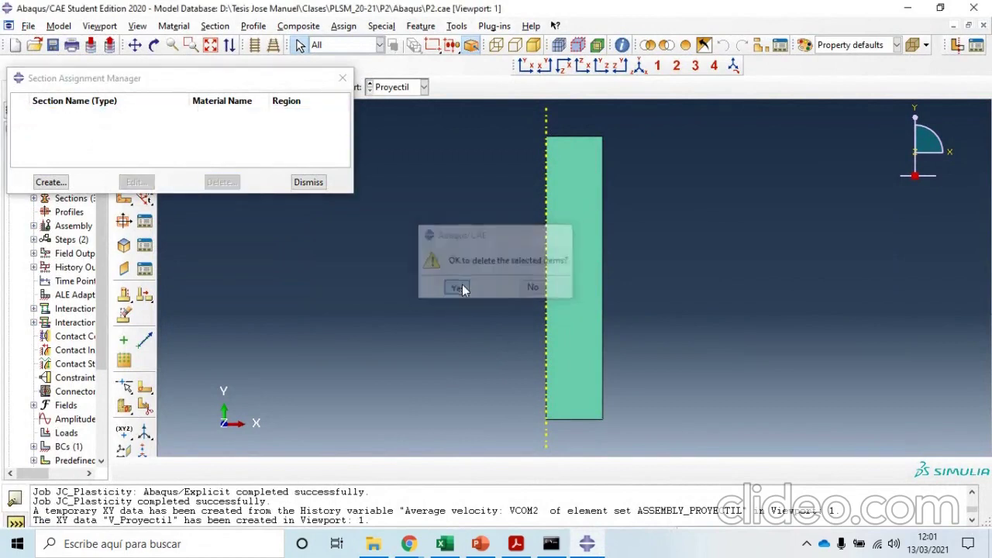
pyautogui.click(343, 79)
# - Assign the PerfectPlastic section to the whole Proyectil part, creating the region set Set-4
pyautogui.click(124, 157)
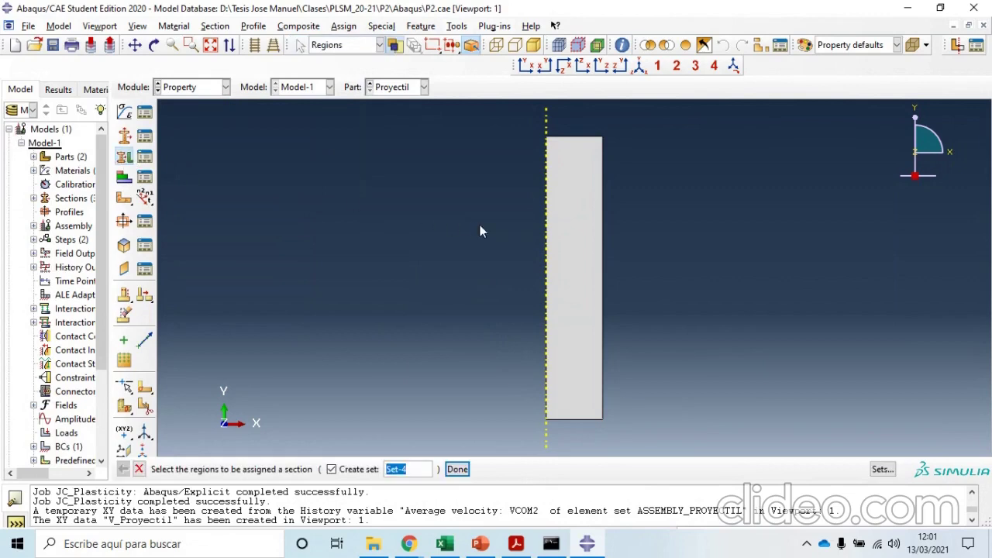
pyautogui.click(572, 212)
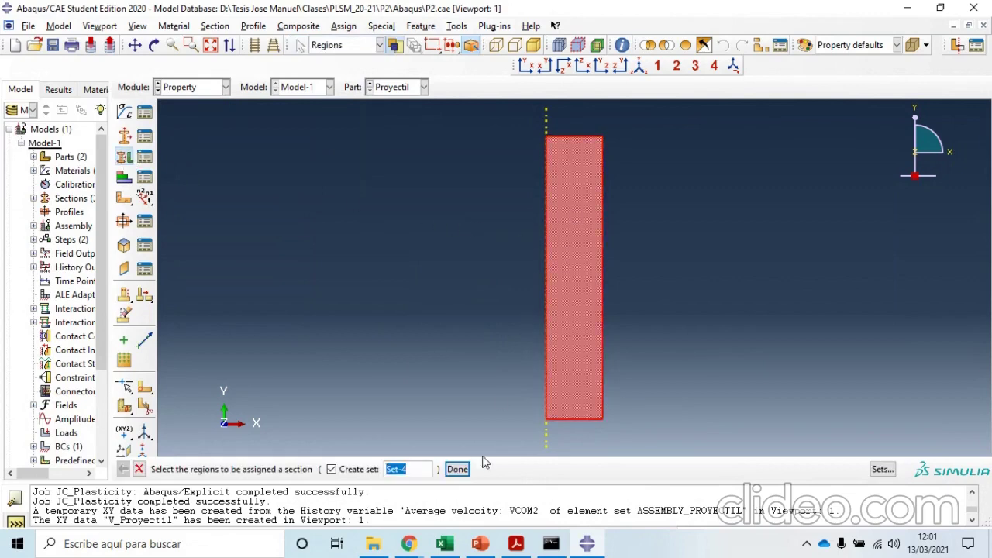
pyautogui.click(458, 469)
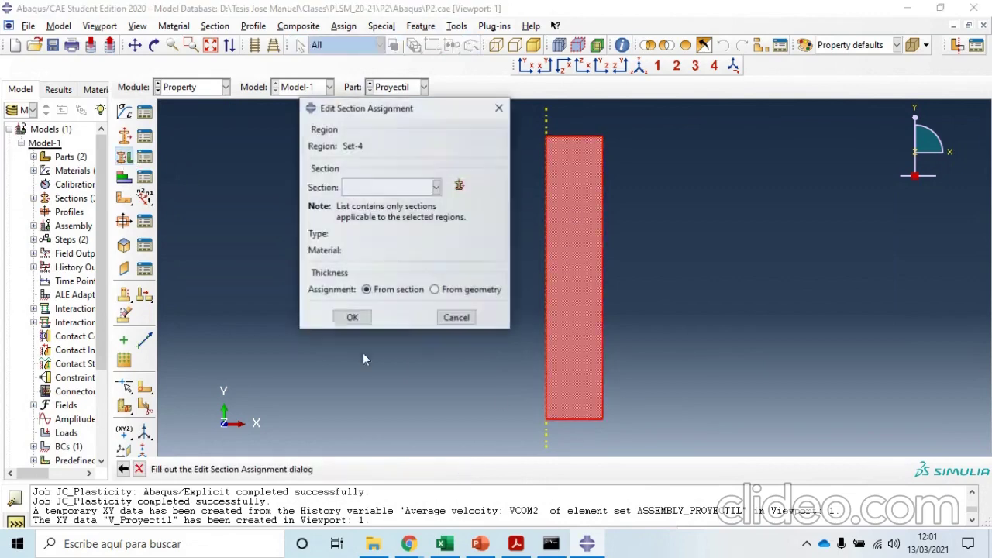
pyautogui.click(414, 190)
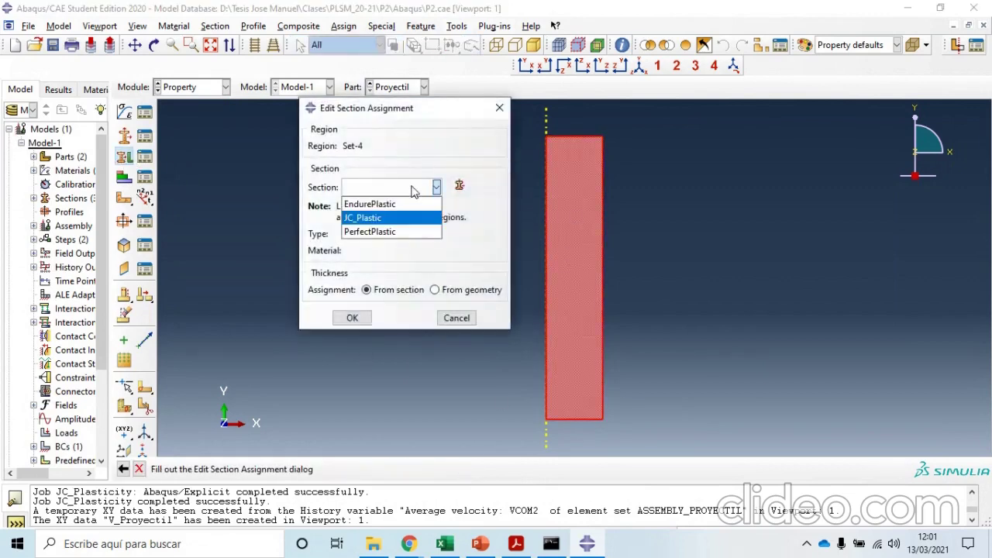
pyautogui.click(370, 232)
pyautogui.click(353, 320)
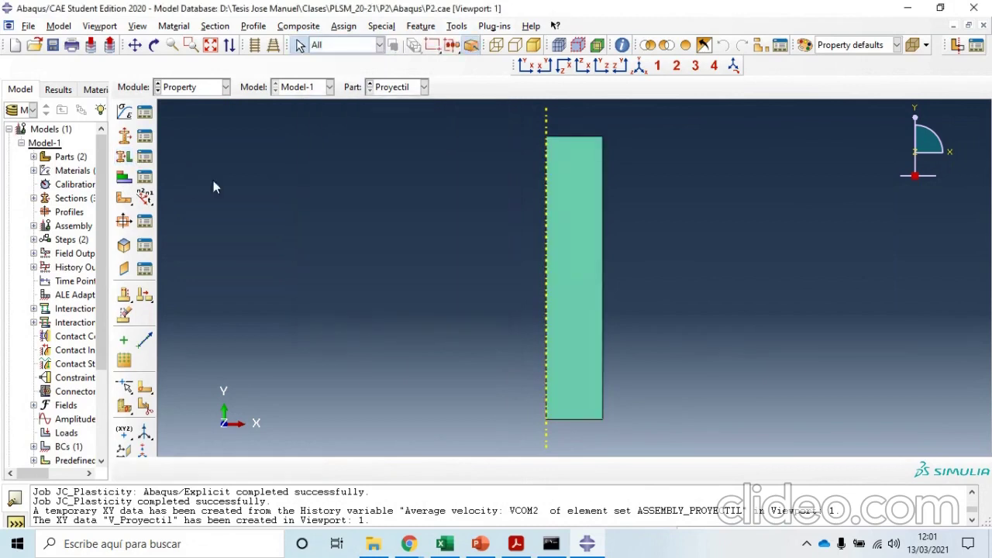
# - Switch to the Job module, create a full-analysis job named PerfectPlastic from Model-1 and submit it
pyautogui.click(190, 87)
pyautogui.click(186, 213)
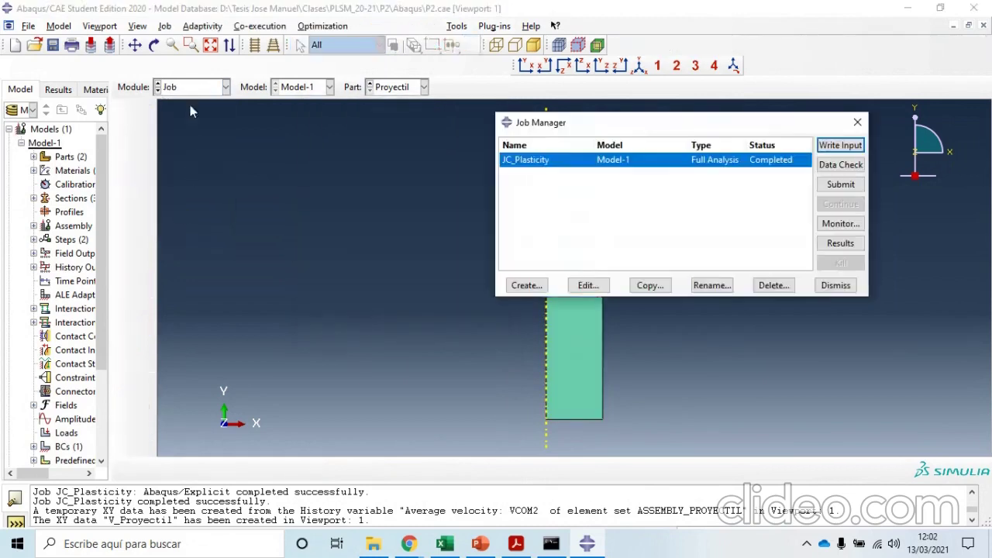
pyautogui.click(124, 113)
pyautogui.write('PerfectPlastic')
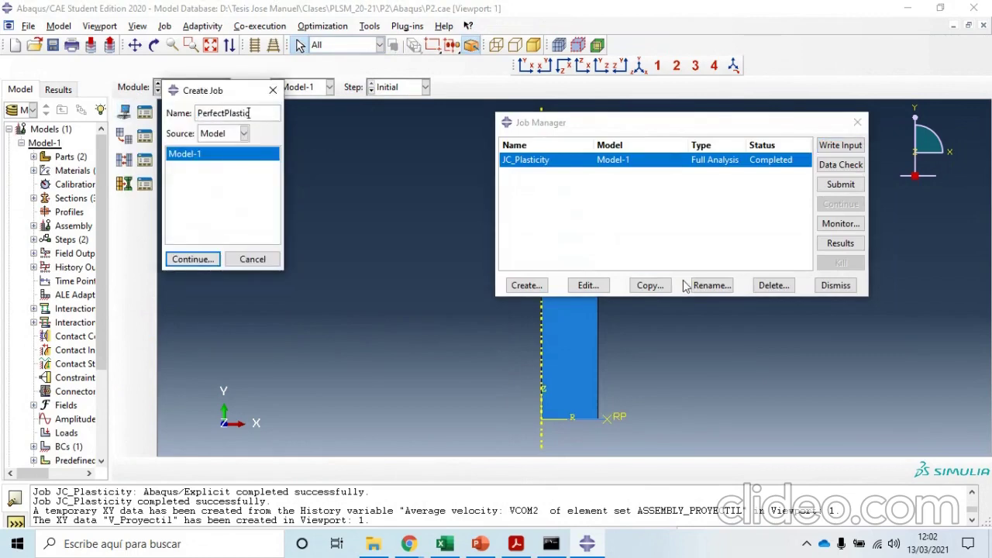
pyautogui.click(191, 259)
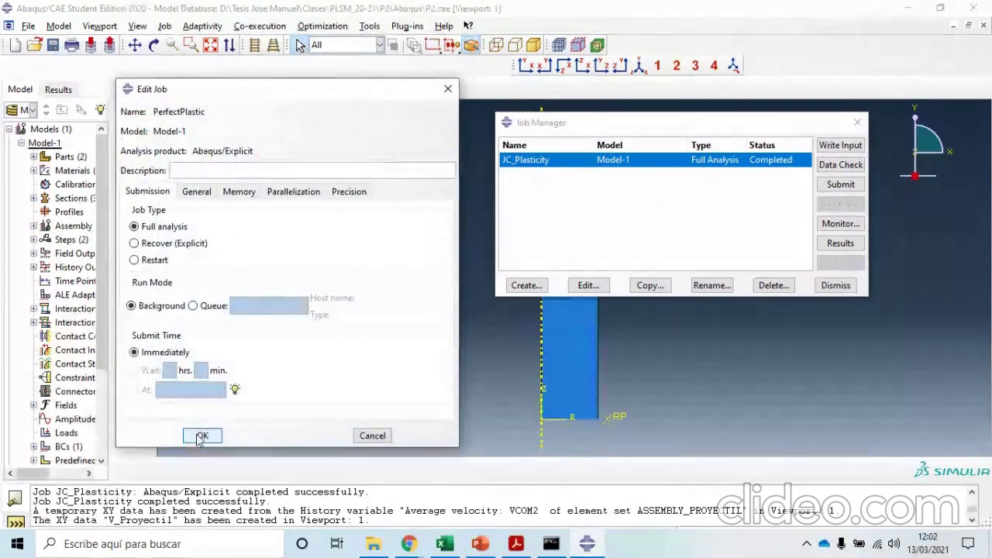
pyautogui.click(200, 436)
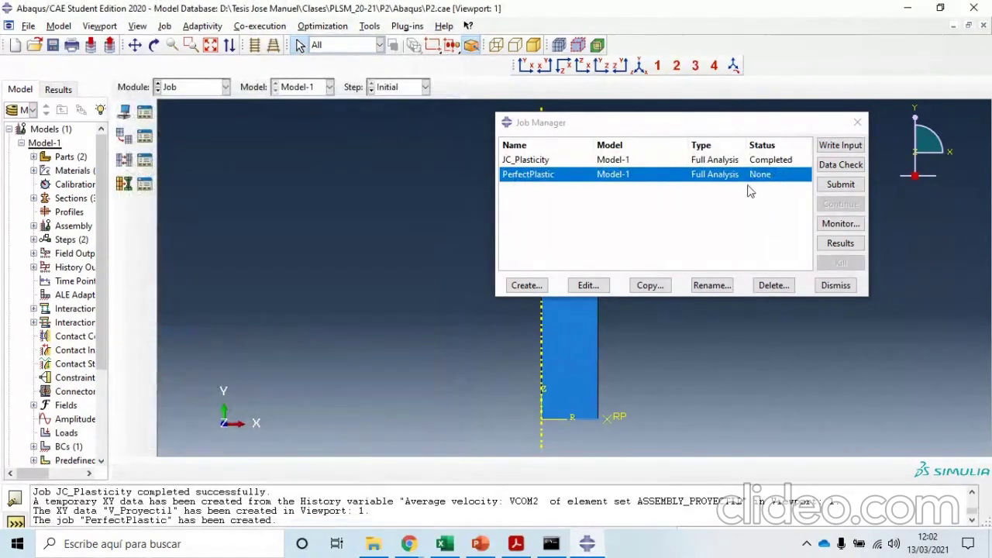
pyautogui.click(845, 186)
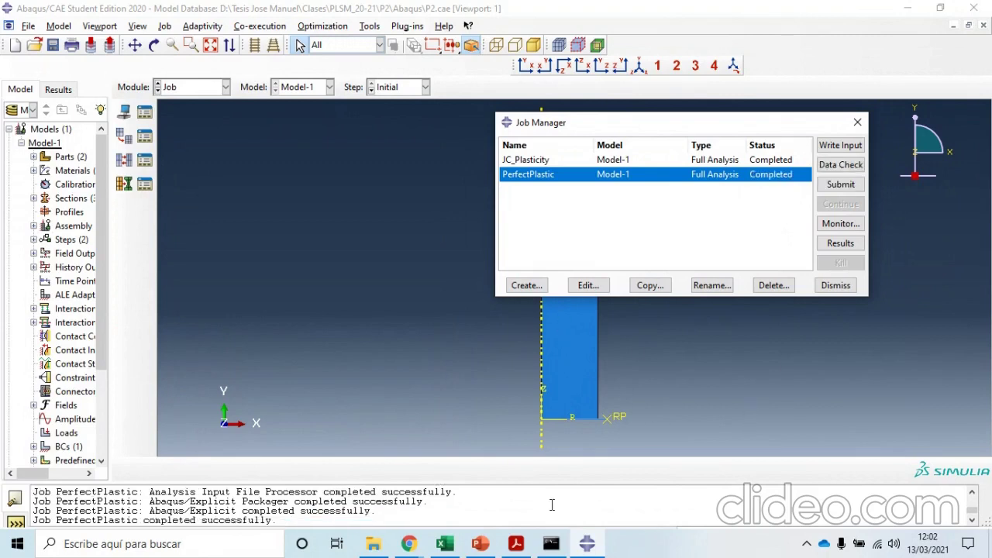
# - Switch to File Explorer and delete all PerfectPlastic job files except the INP and ODB files
pyautogui.click(373, 543)
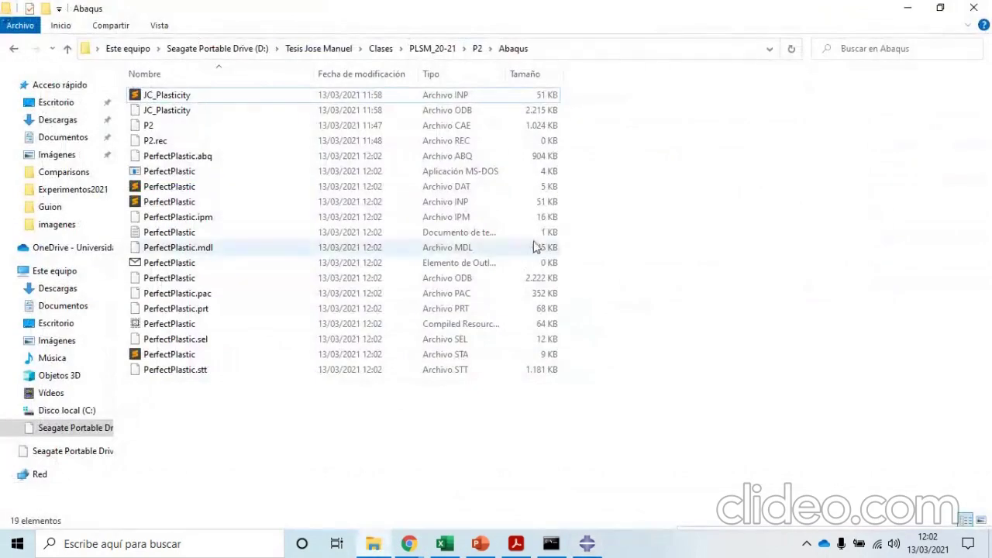
pyautogui.moveTo(571, 159); pyautogui.dragTo(200, 370)
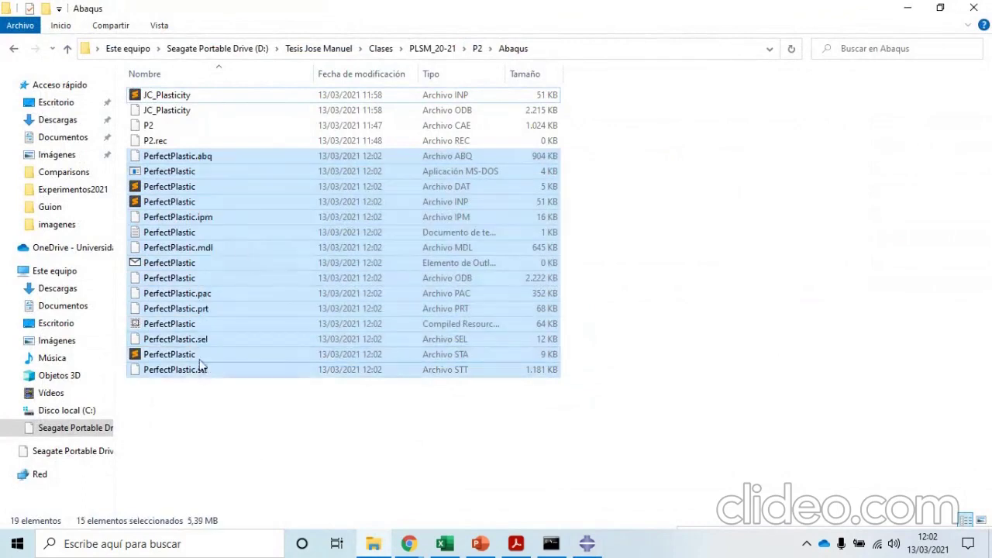
pyautogui.keyDown('ctrl'); pyautogui.click(437, 200); pyautogui.keyUp('ctrl')
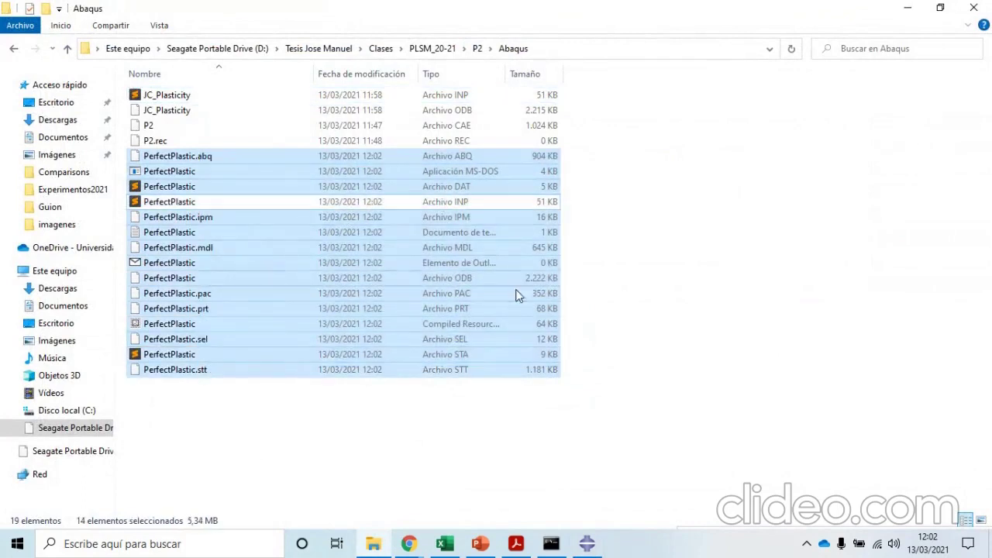
pyautogui.keyDown('ctrl'); pyautogui.click(487, 277); pyautogui.keyUp('ctrl')
pyautogui.rightClick(516, 324)
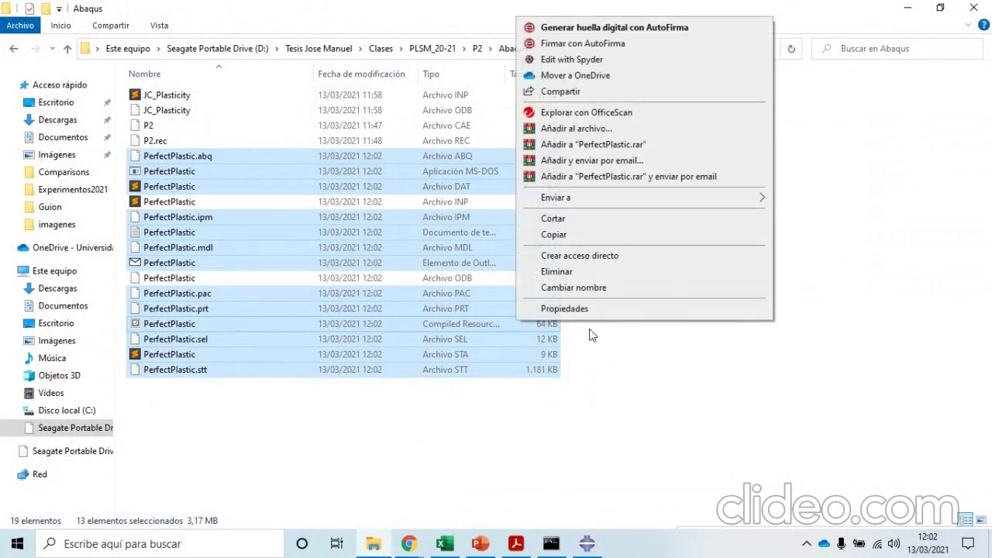
pyautogui.click(576, 271)
# - Return to Abaqus/CAE and delete the PerfectPlastic section assignment on Set-4 of the Proyectil part in the Property module
pyautogui.click(587, 543)
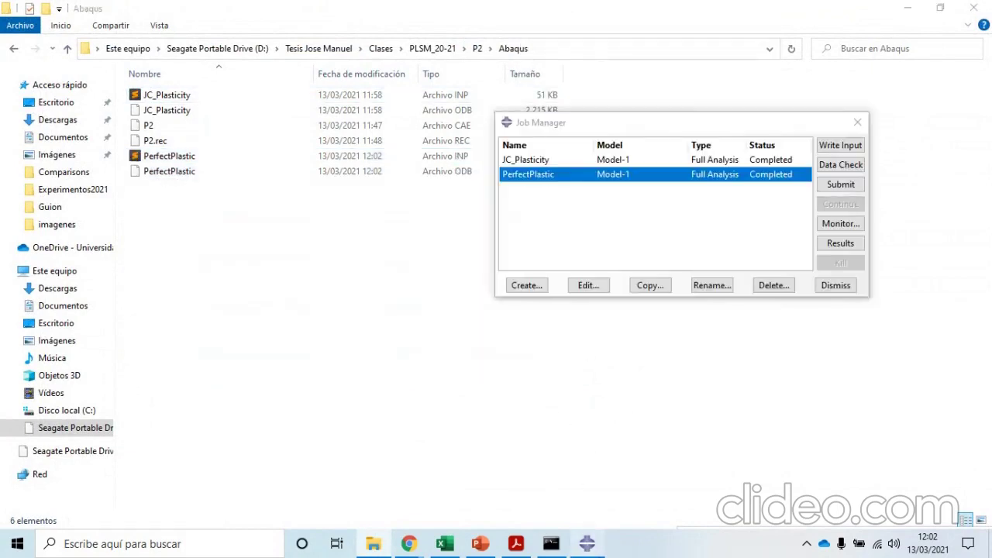
pyautogui.click(175, 89)
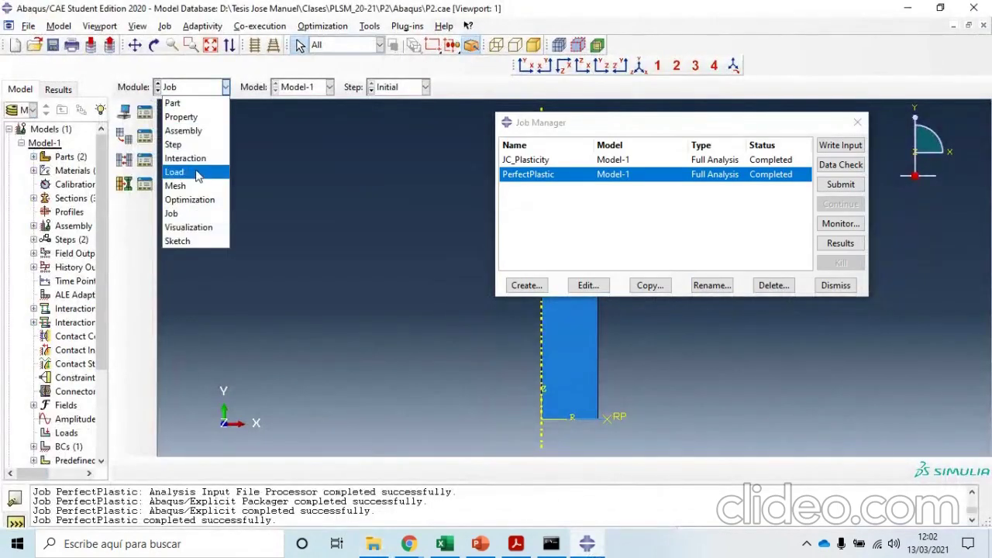
pyautogui.click(182, 117)
pyautogui.click(144, 176)
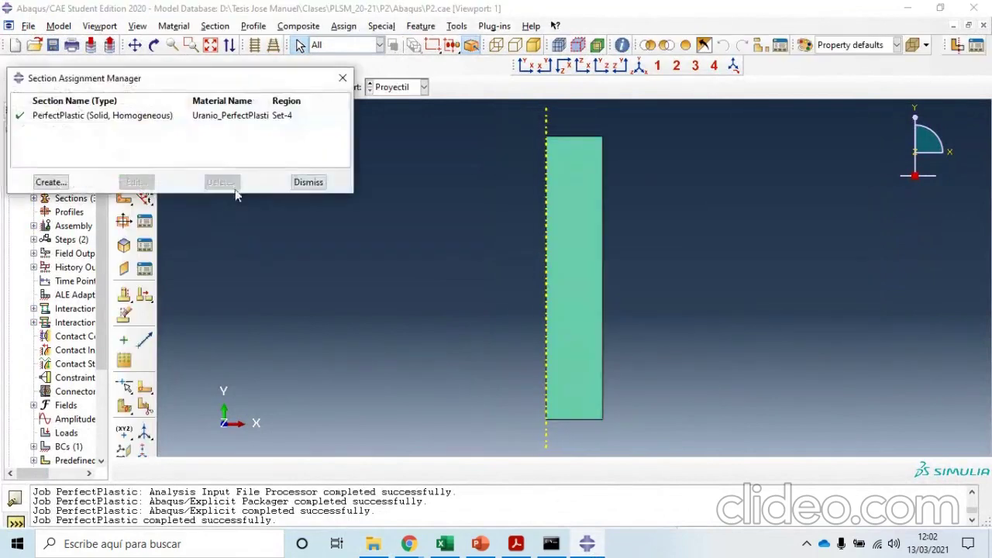
pyautogui.click(256, 115)
pyautogui.click(221, 182)
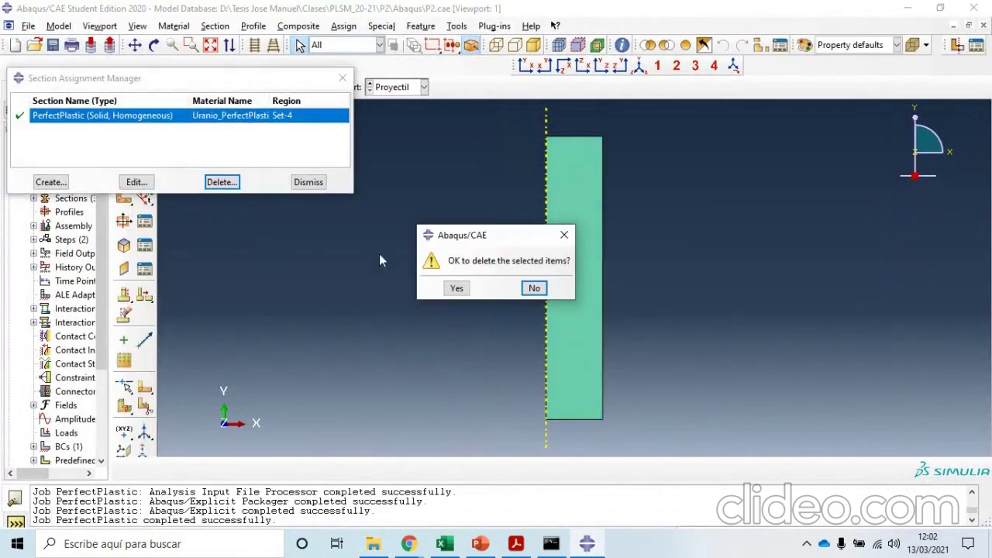
pyautogui.click(455, 288)
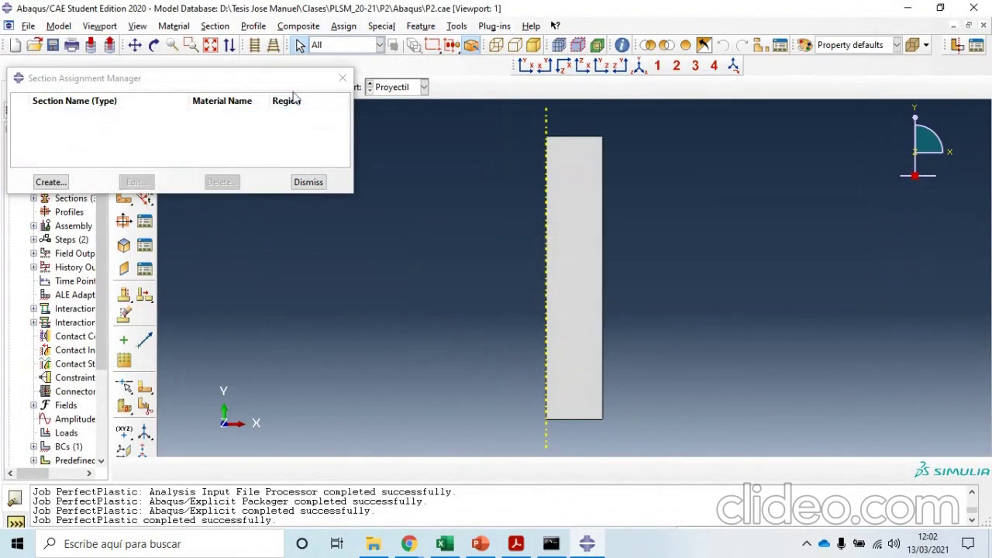
pyautogui.click(339, 88)
# - Assign the EndurePlastic section to the whole Proyectil part, creating the region set Set-5
pyautogui.click(124, 157)
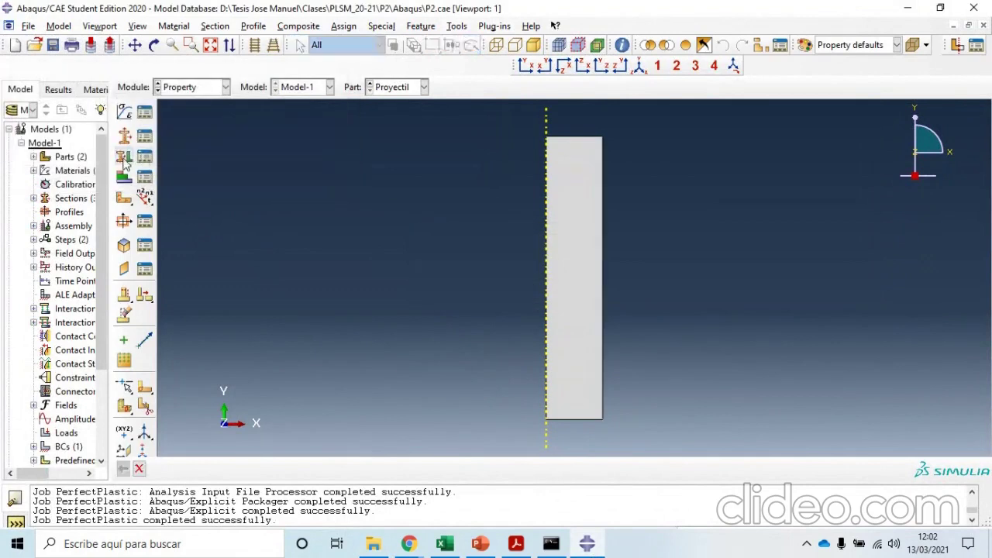
pyautogui.click(553, 233)
pyautogui.middleClick(408, 228)
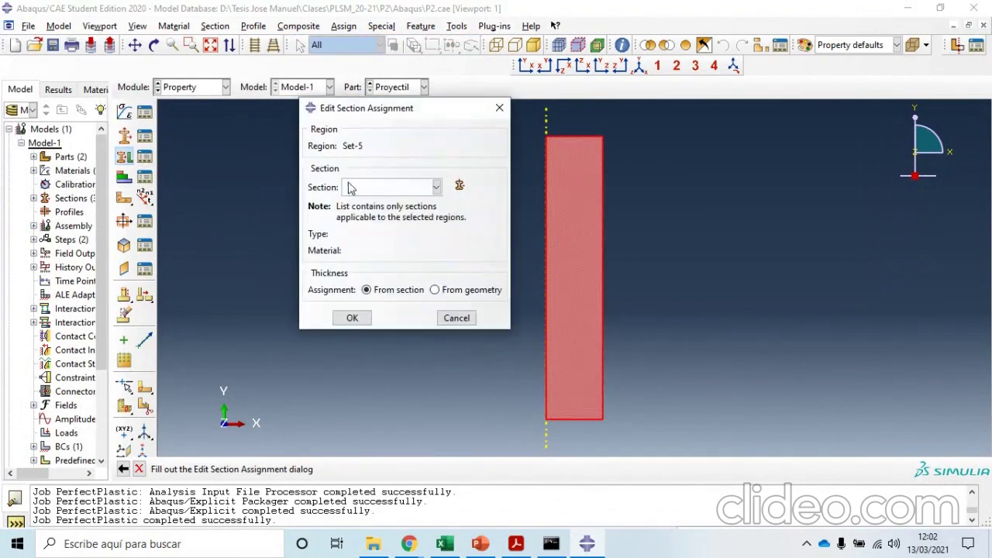
pyautogui.click(351, 189)
pyautogui.click(370, 204)
pyautogui.click(352, 319)
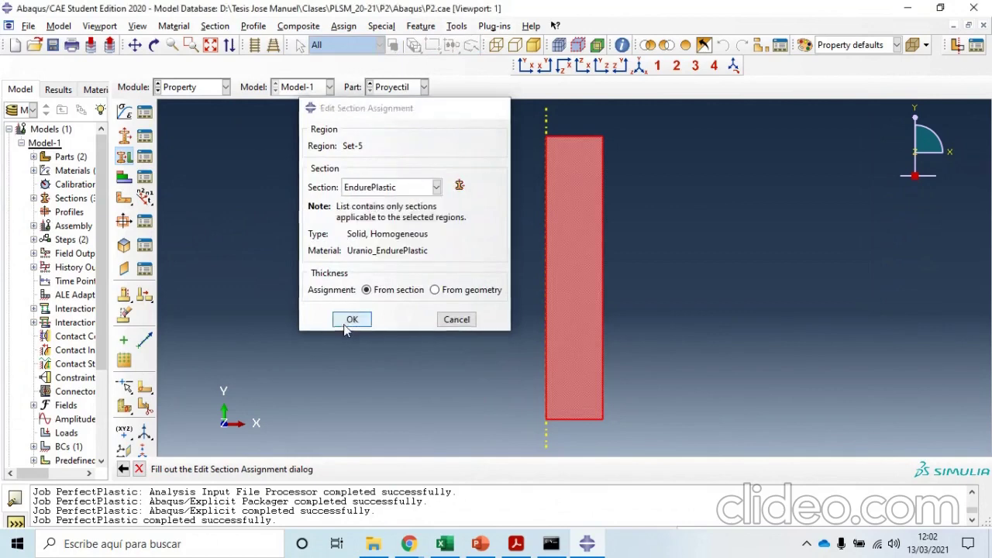
# - Switch to the Job module, create a full-analysis job named EndurePlastic from Model-1 and submit it
pyautogui.click(196, 88)
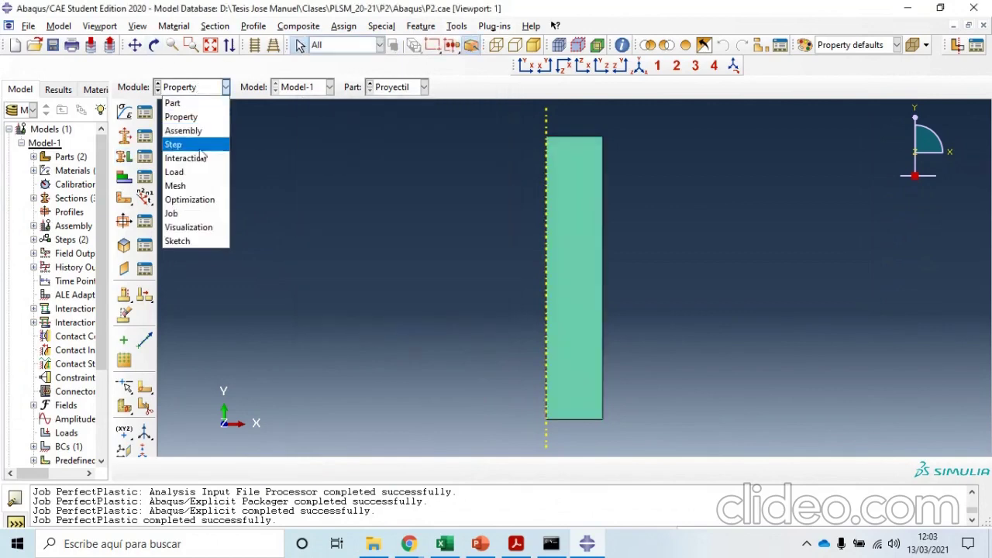
pyautogui.click(190, 212)
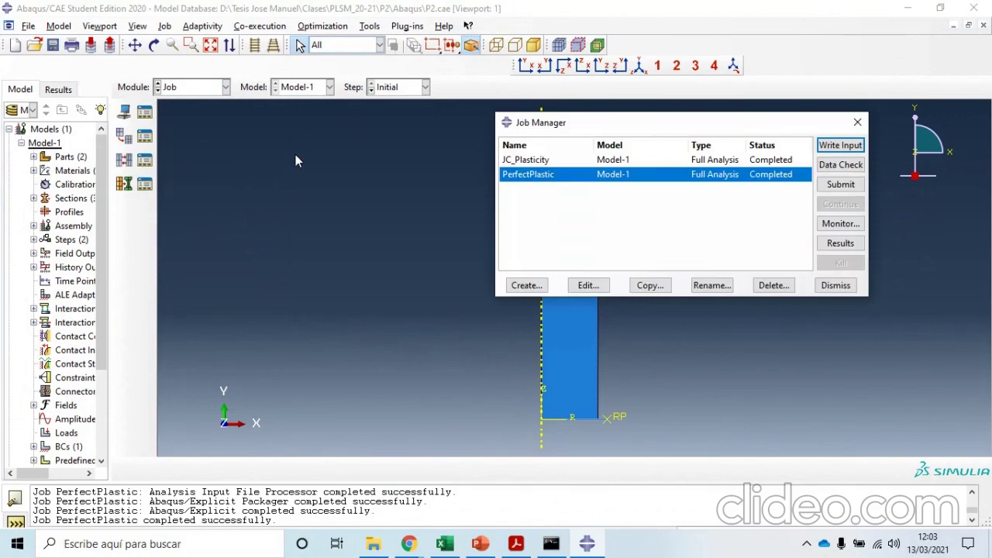
pyautogui.click(124, 111)
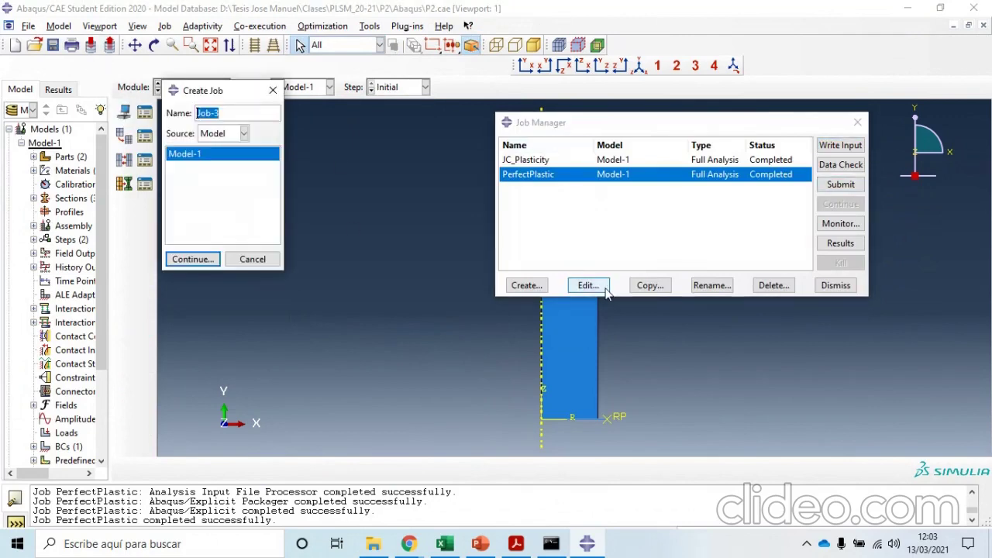
pyautogui.write('EndurePlastic')
pyautogui.click(193, 258)
pyautogui.click(197, 436)
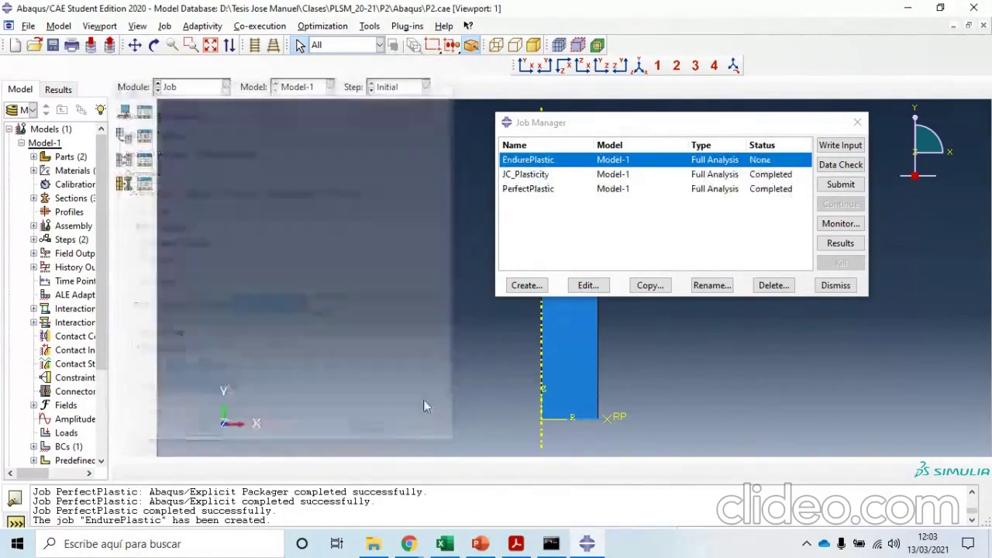
pyautogui.click(829, 187)
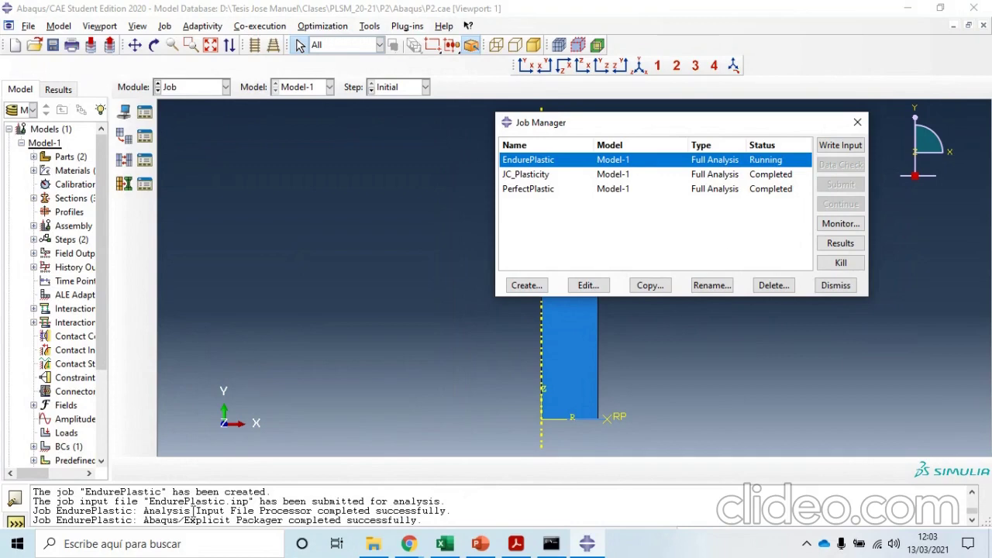
# - Switch to File Explorer and delete all EndurePlastic job files except the INP and ODB files
pyautogui.click(373, 544)
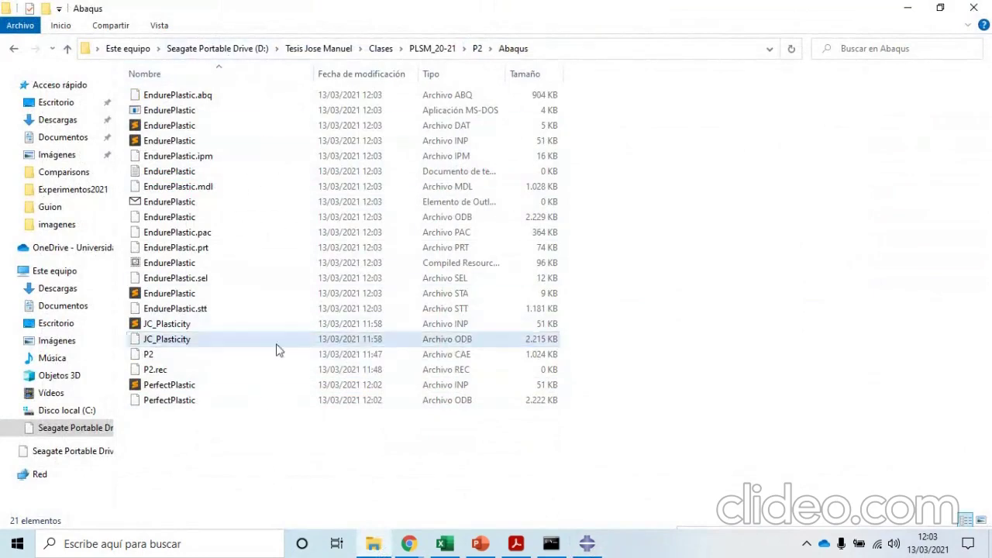
pyautogui.moveTo(593, 90); pyautogui.dragTo(216, 318)
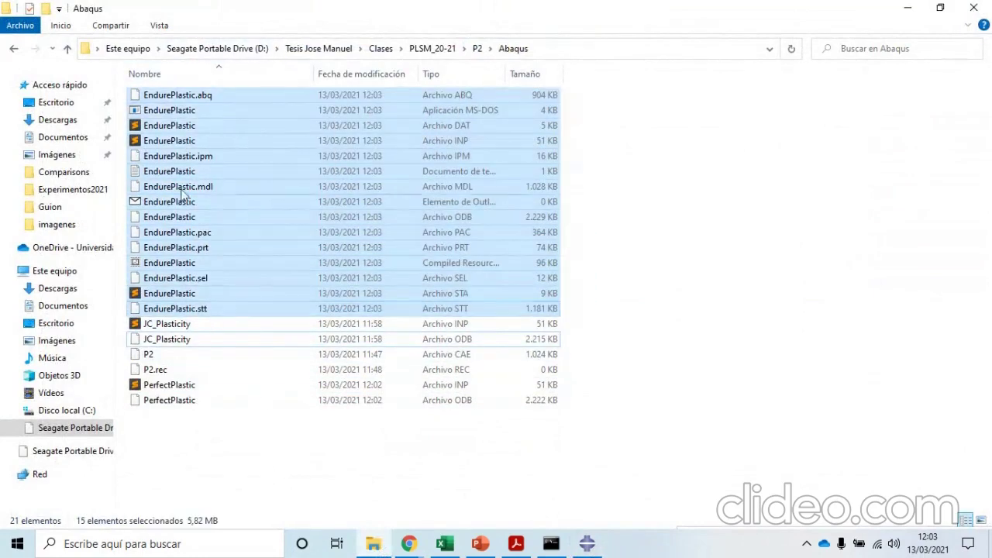
pyautogui.keyDown('ctrl'); pyautogui.click(208, 141); pyautogui.keyUp('ctrl')
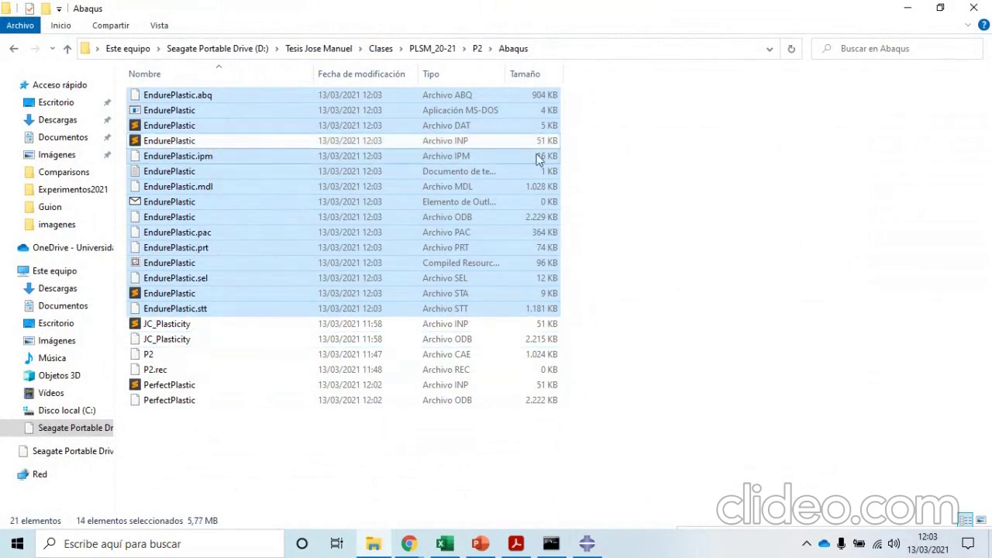
pyautogui.keyDown('ctrl'); pyautogui.click(460, 220); pyautogui.keyUp('ctrl')
pyautogui.rightClick(463, 249)
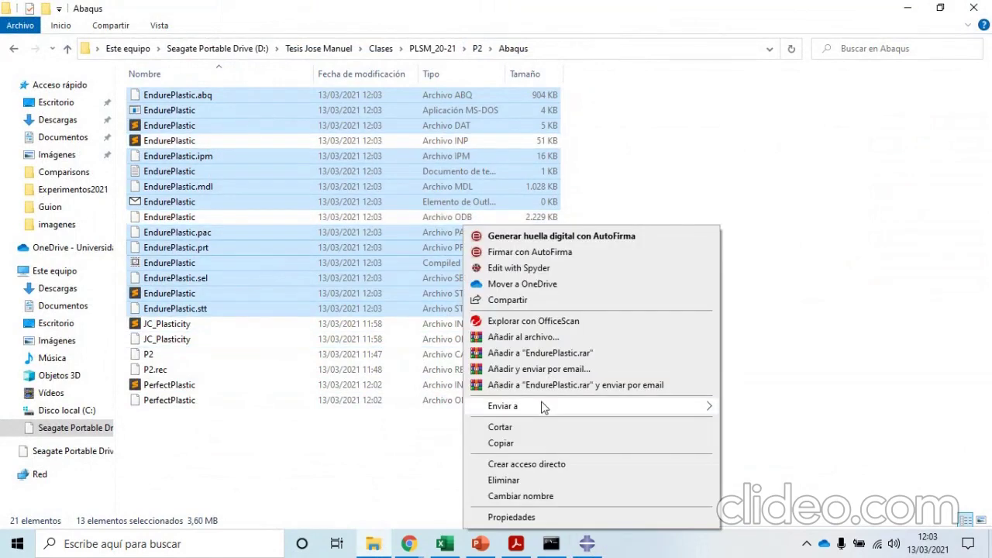
pyautogui.click(506, 481)
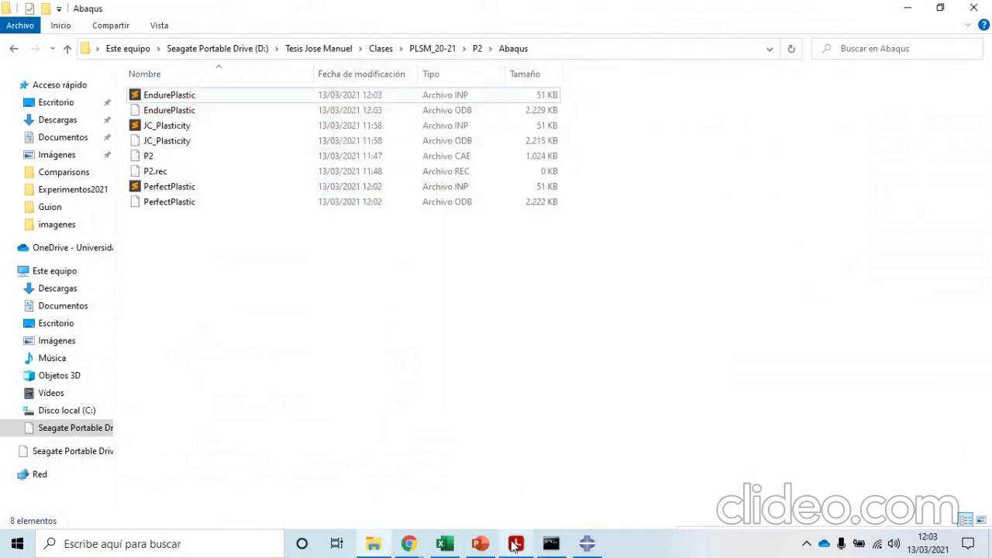
# - Switch to the Practica2_Taylor_Plasticity PDF in Acrobat Reader and read question 3 about the simulation results and the three material models
pyautogui.click(514, 545)
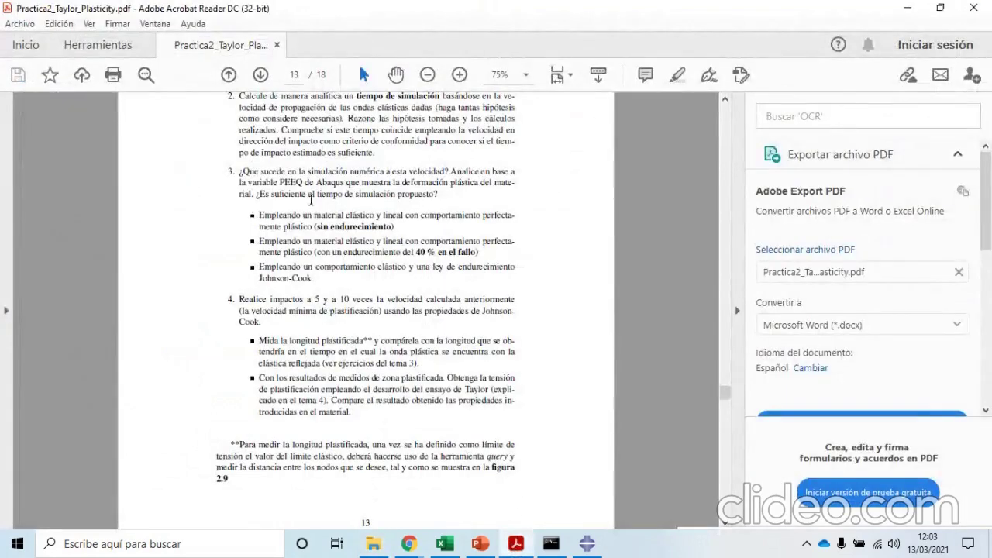
pyautogui.moveTo(272, 174); pyautogui.dragTo(361, 173)
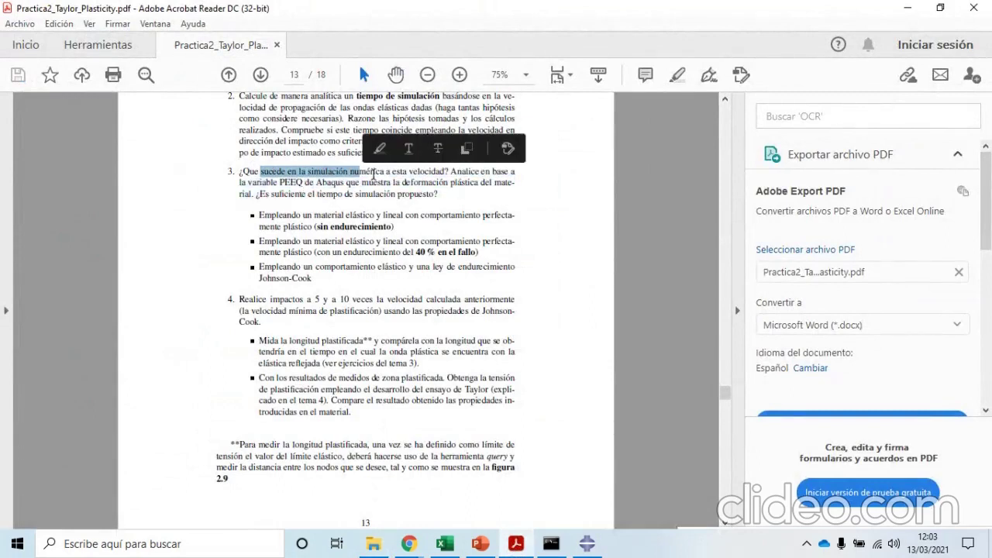
pyautogui.moveTo(260, 195)
pyautogui.mouseDown()
pyautogui.moveTo(442, 194)
pyautogui.moveTo(256, 195)
pyautogui.mouseUp()
pyautogui.click(301, 214)
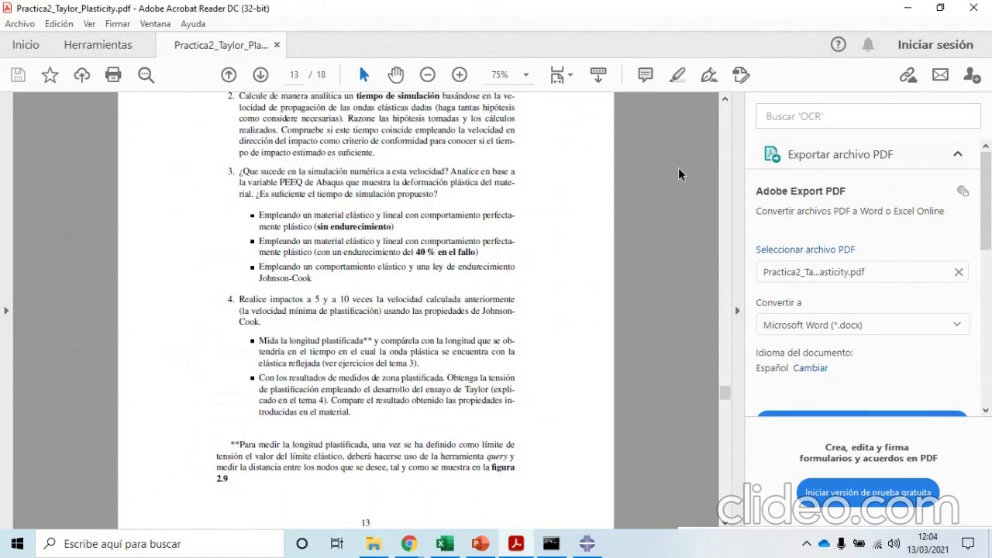
# - Review the three material model cases listed under question 3 of the assignment
pyautogui.moveTo(269, 219); pyautogui.dragTo(313, 267)
pyautogui.moveTo(281, 186); pyautogui.dragTo(303, 180)
pyautogui.moveTo(259, 215); pyautogui.dragTo(314, 267)
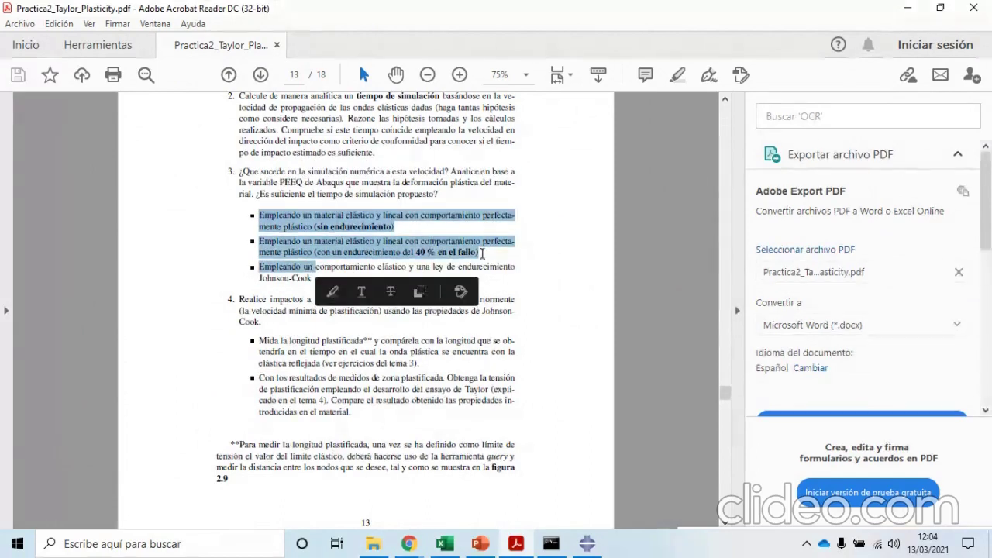
pyautogui.click(557, 258)
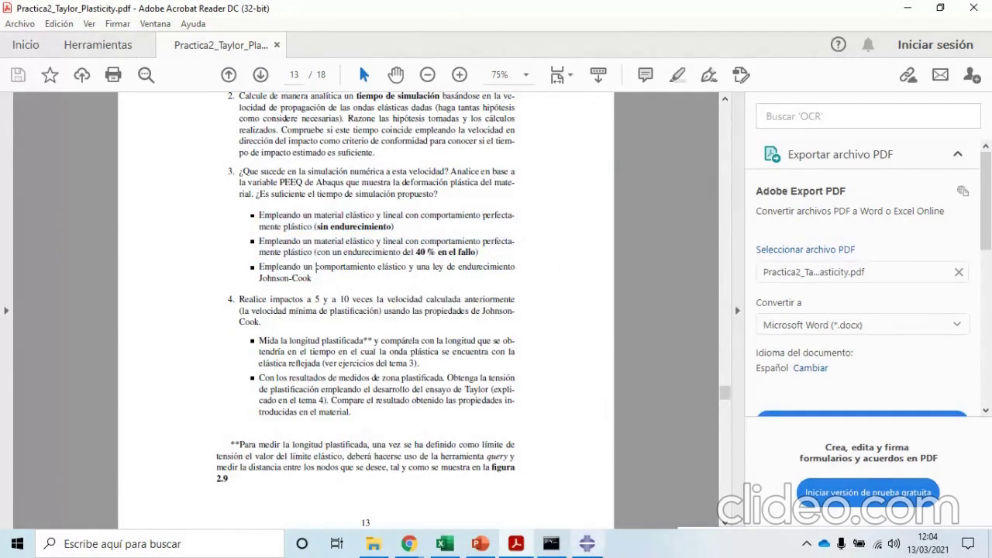
# - Launch Abaqus Viewer and dismiss its Start Session dialog
pyautogui.click(587, 544)
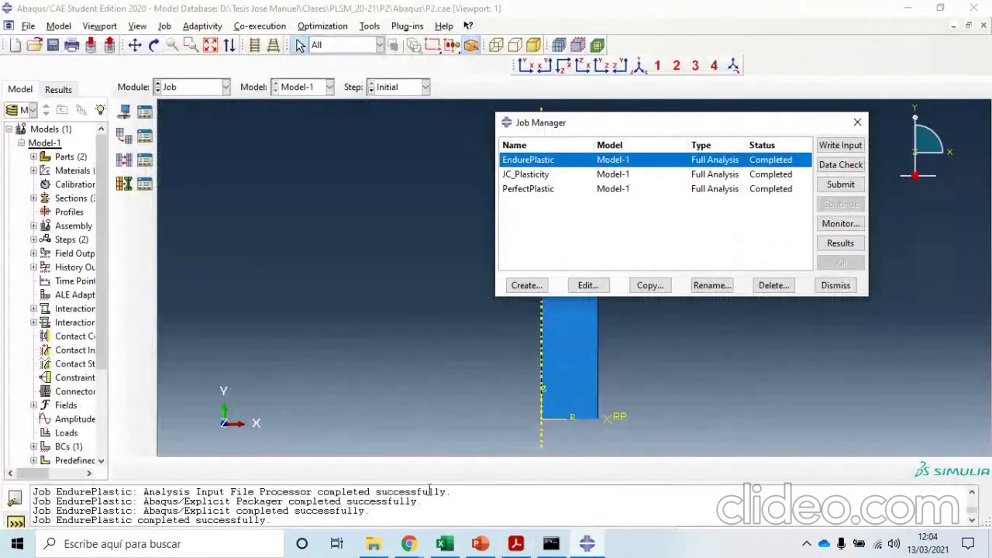
pyautogui.click(17, 543)
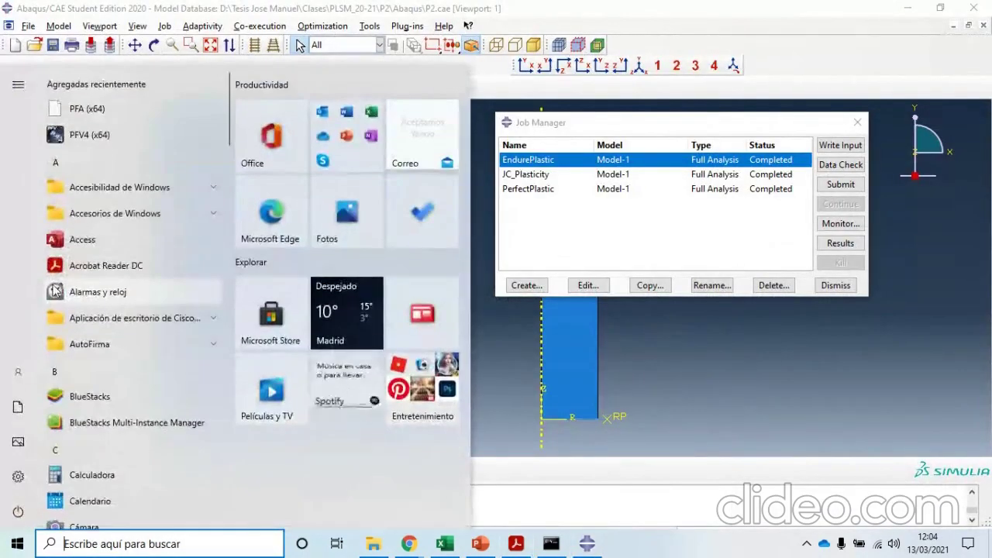
pyautogui.write('vie')
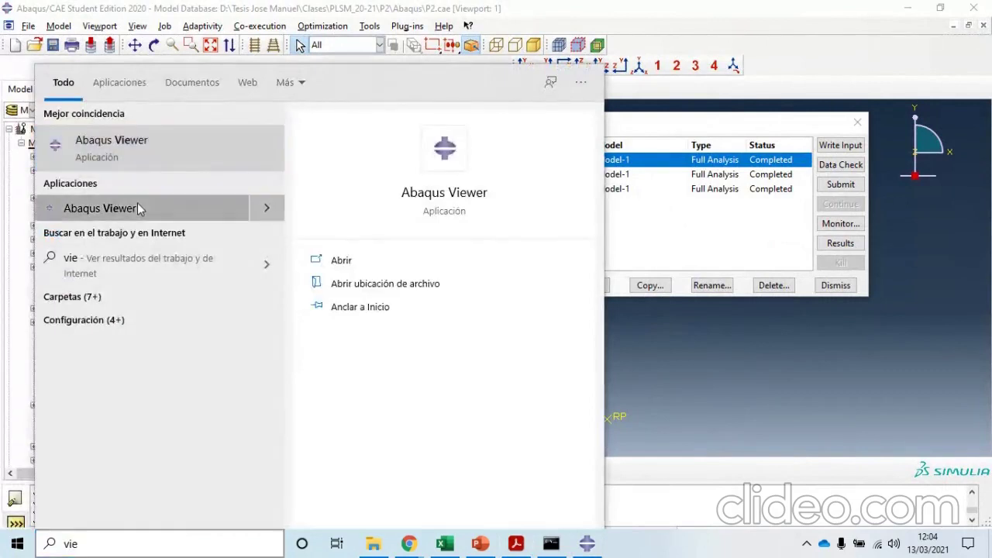
pyautogui.click(137, 203)
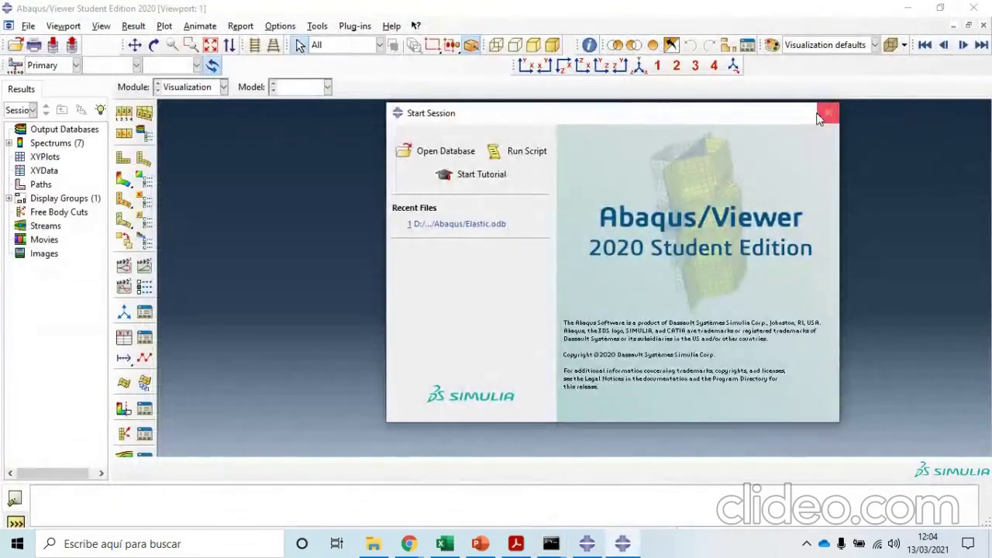
pyautogui.click(826, 114)
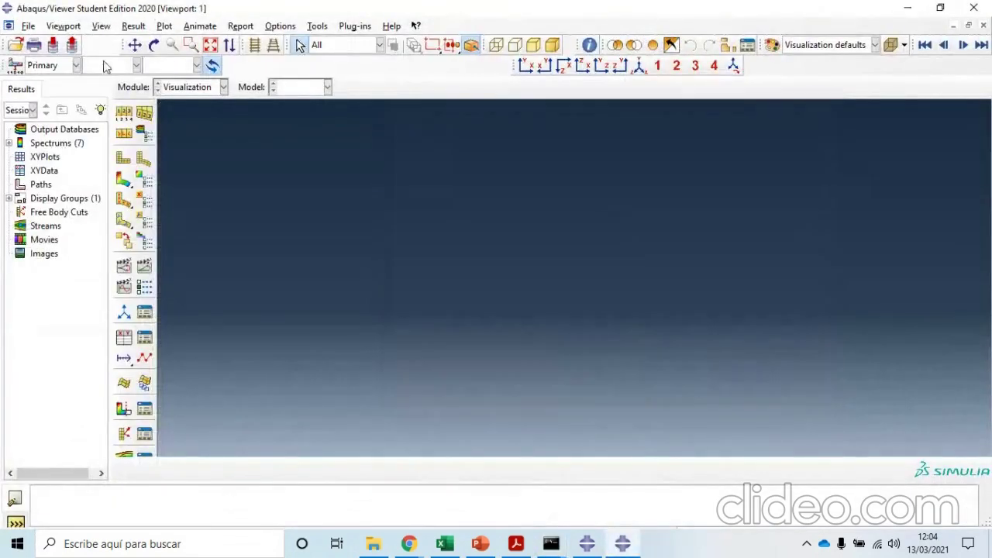
# - Open the PerfectPlastic.odb results database from the PLSM_20-21/P2/Abaqus folder on drive D
pyautogui.click(28, 26)
pyautogui.click(38, 41)
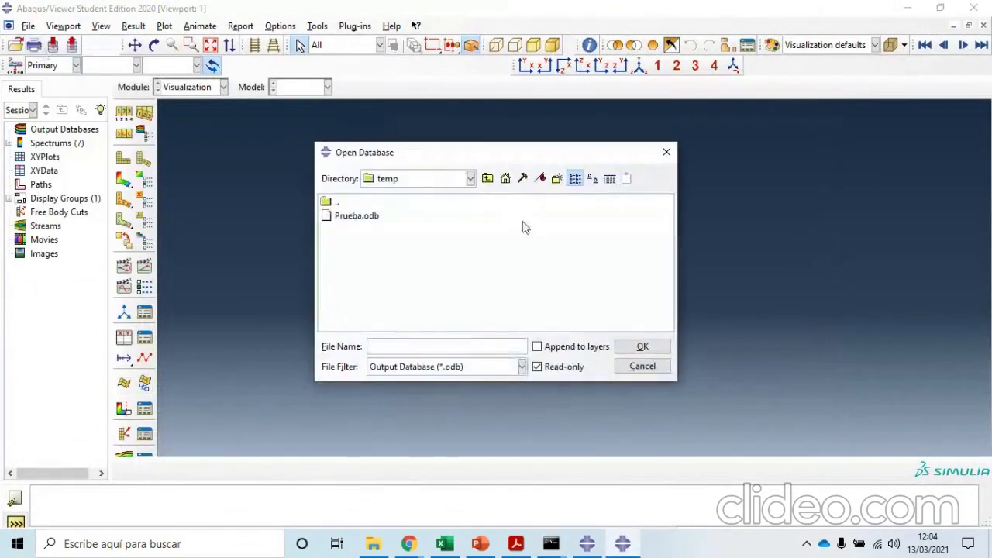
pyautogui.click(470, 179)
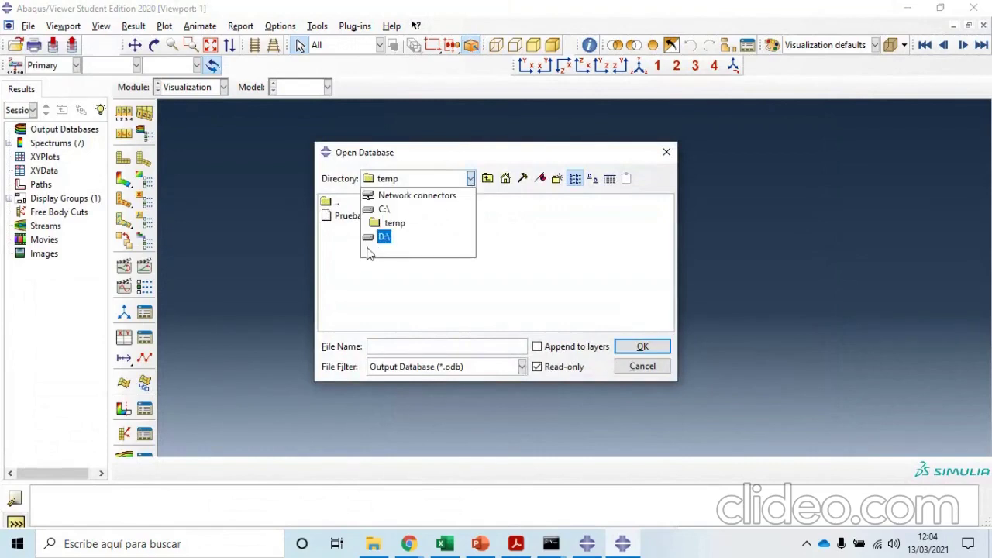
pyautogui.click(373, 237)
pyautogui.doubleClick(380, 298)
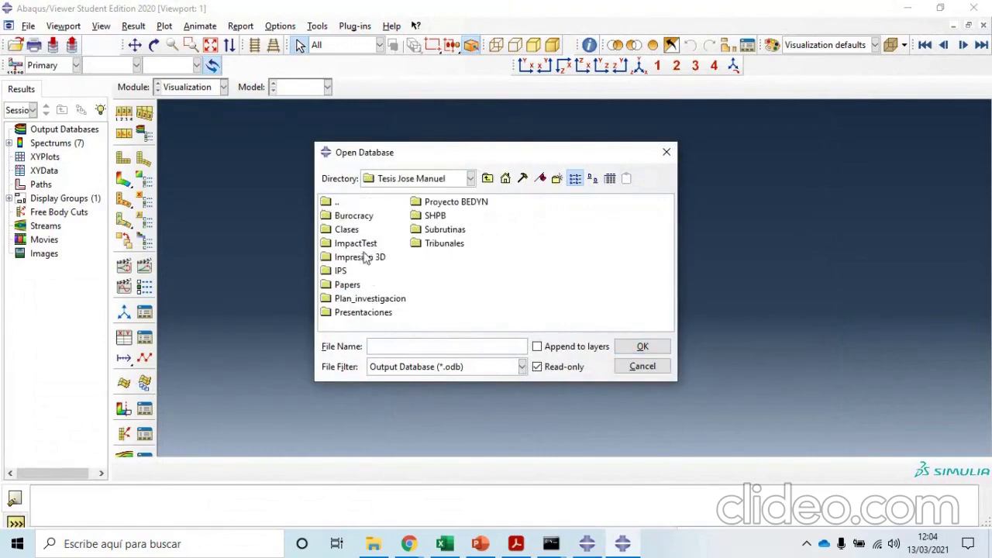
pyautogui.click(348, 230)
pyautogui.doubleClick(348, 231)
pyautogui.click(364, 257)
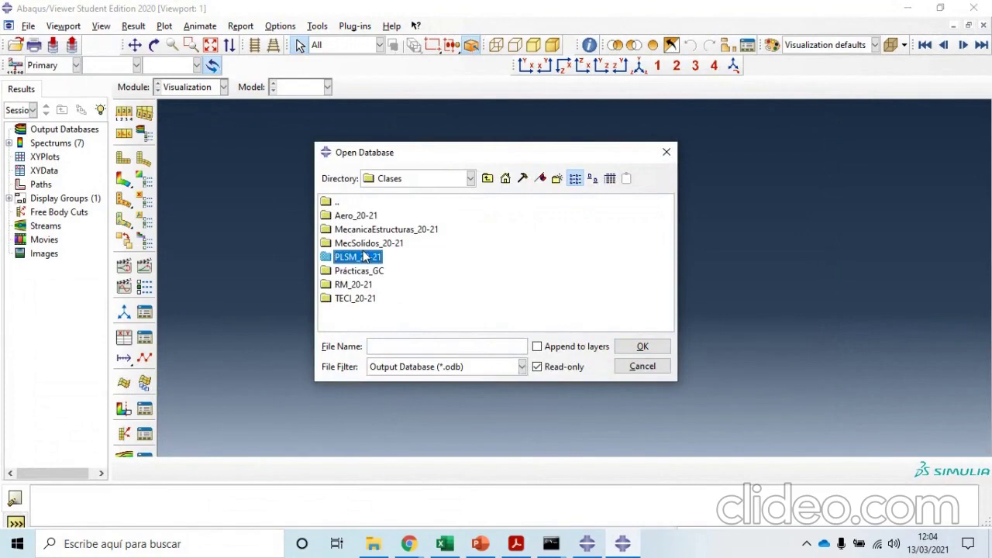
pyautogui.doubleClick(369, 259)
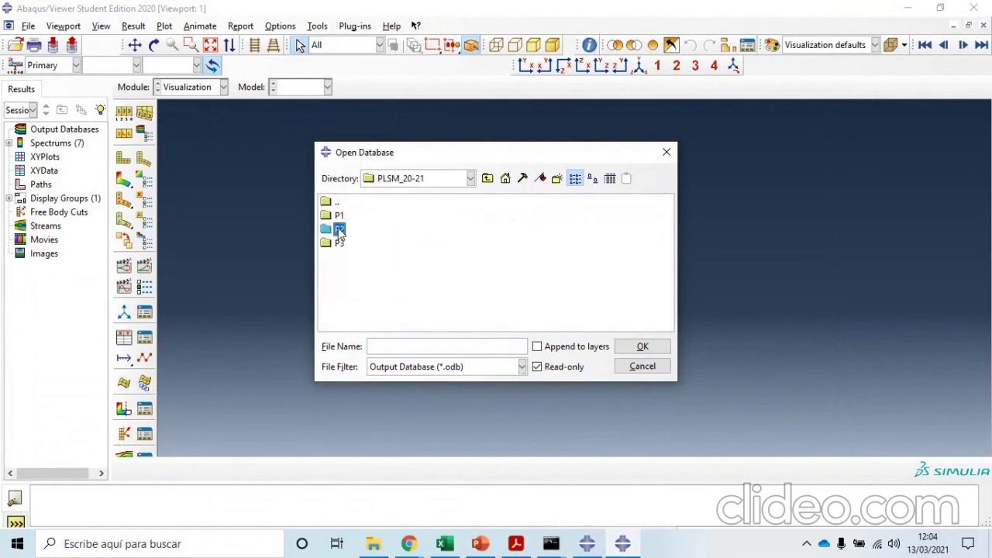
pyautogui.doubleClick(342, 230)
pyautogui.doubleClick(348, 217)
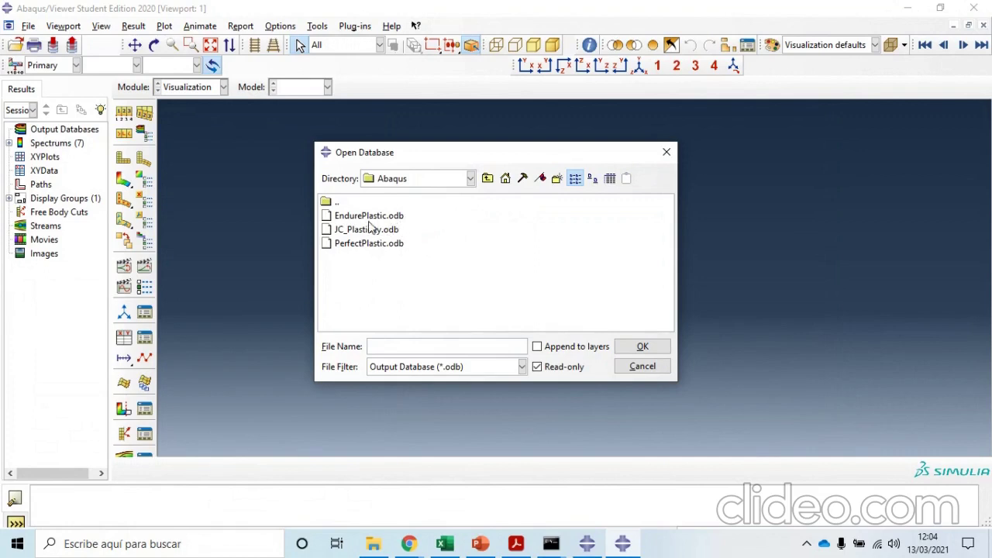
pyautogui.doubleClick(371, 243)
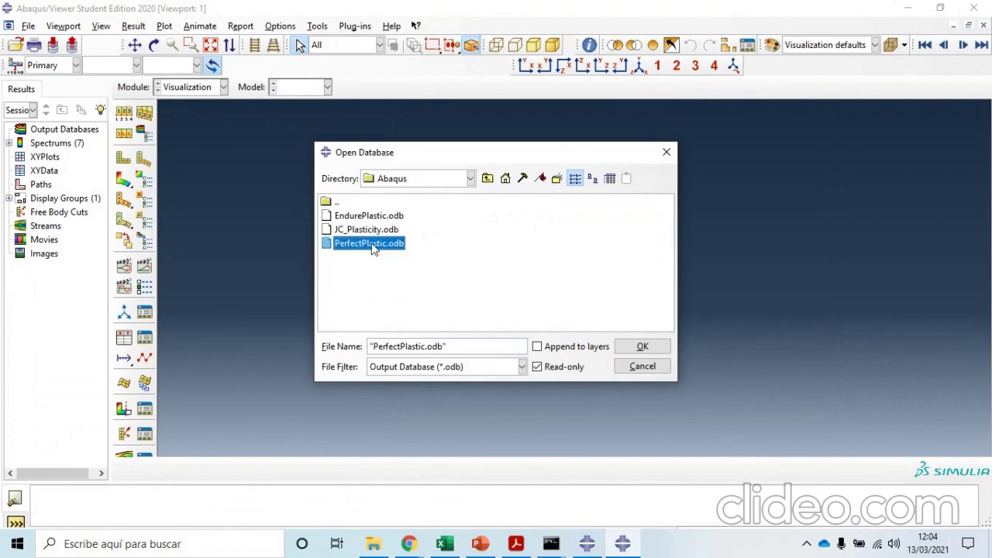
# - Display the PEEQ equivalent plastic strain contours on the PerfectPlastic projectile
pyautogui.click(135, 65)
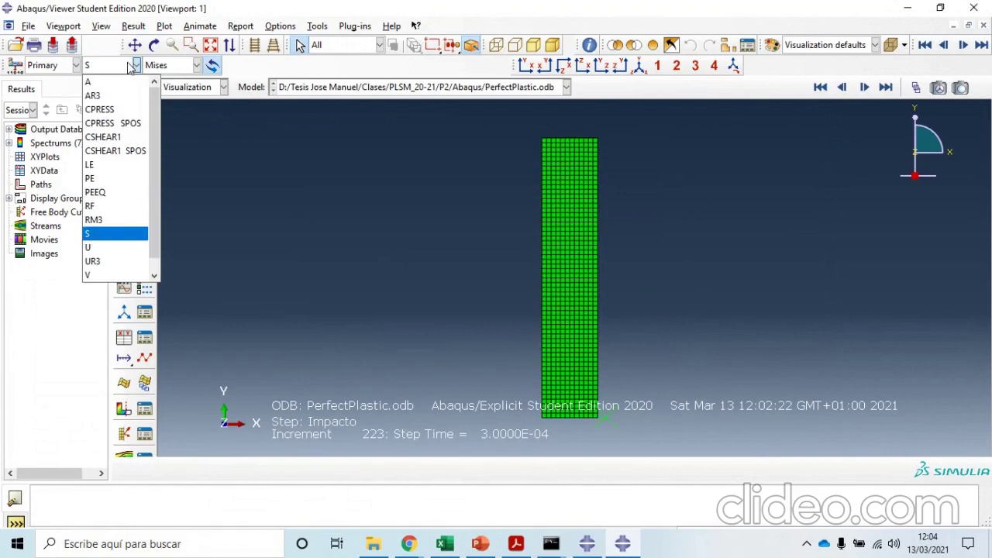
pyautogui.click(735, 220)
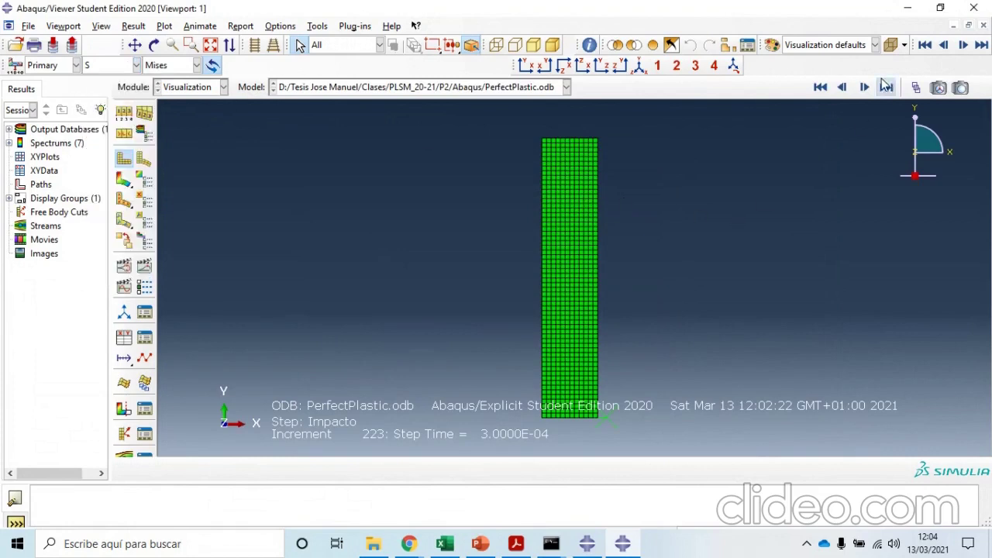
pyautogui.click(94, 67)
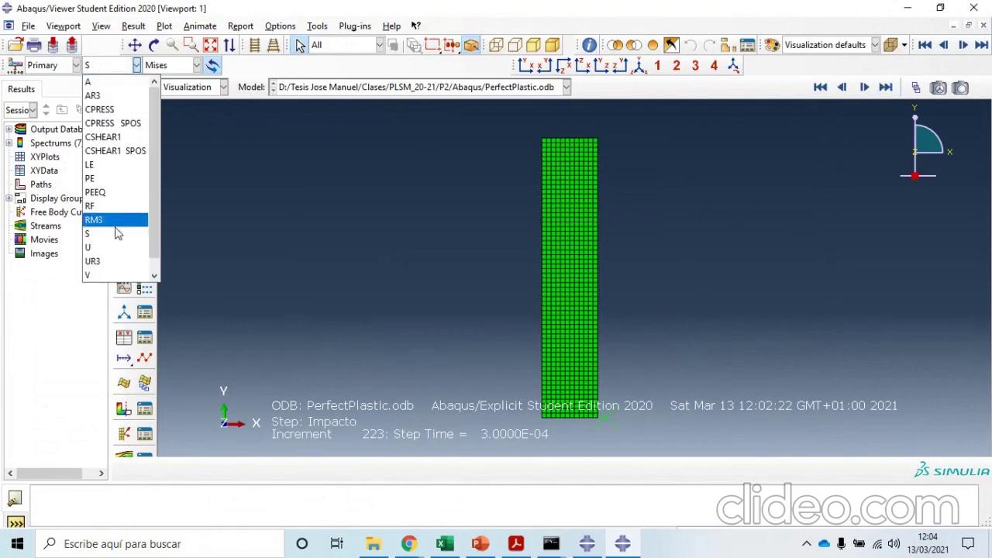
pyautogui.click(108, 199)
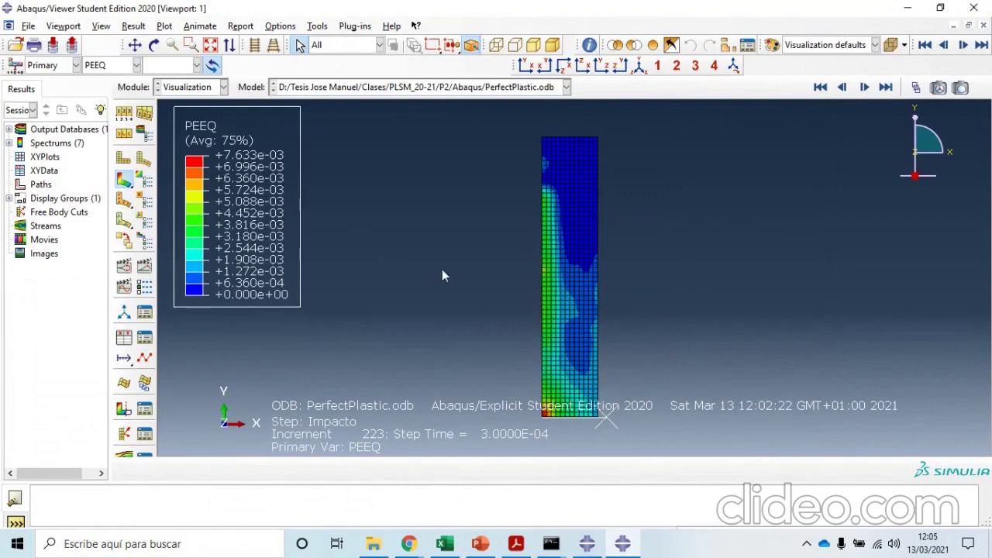
pyautogui.keyDown('ctrl'); pyautogui.keyDown('alt'); pyautogui.moveTo(774, 423); pyautogui.dragTo(543, 371); pyautogui.keyUp('alt'); pyautogui.keyUp('ctrl')
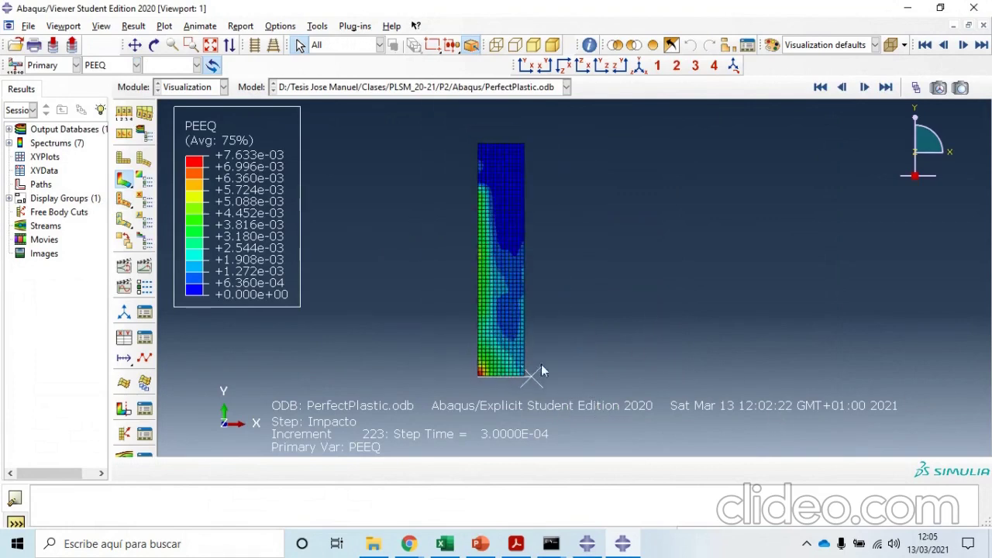
# - Set the viewport background to solid white in the graphics options
pyautogui.click(104, 25)
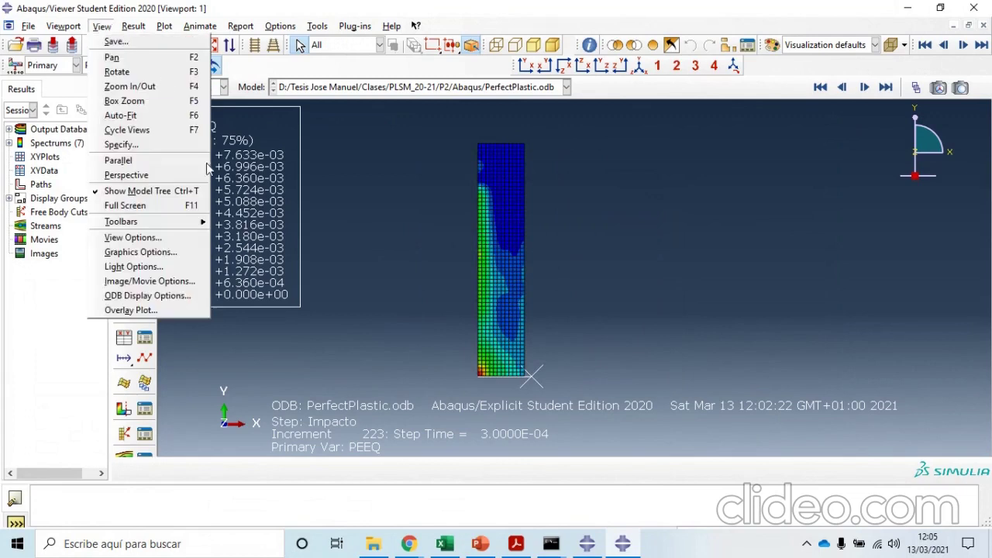
pyautogui.click(186, 252)
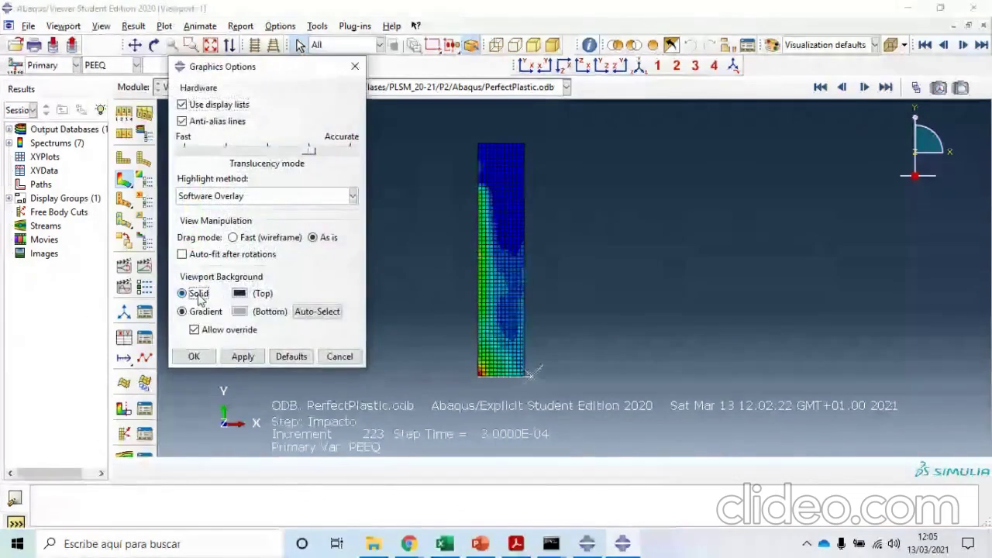
pyautogui.click(200, 300)
pyautogui.click(239, 293)
pyautogui.click(92, 344)
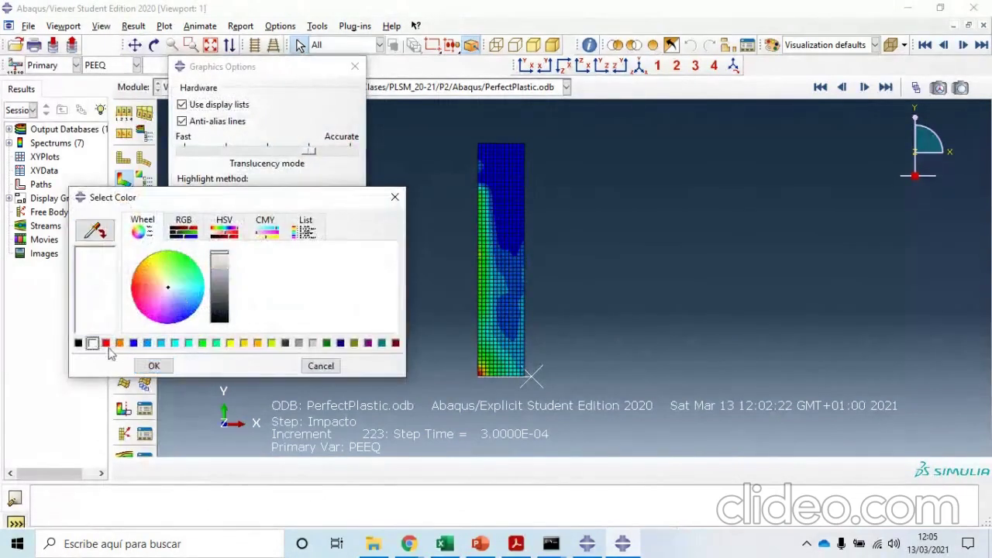
pyautogui.click(154, 366)
pyautogui.click(186, 358)
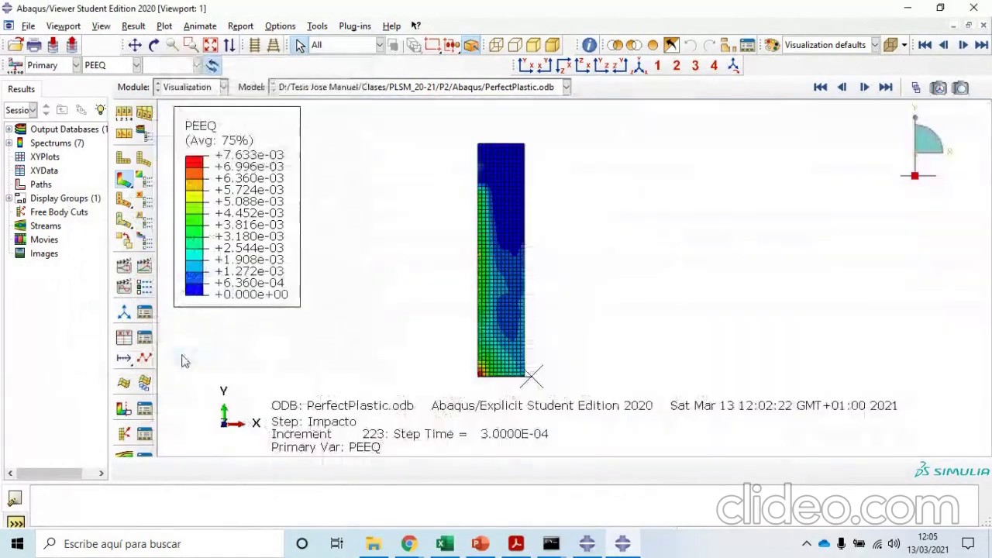
# - Set the plot's visible edges to free edges only, hiding the mesh lines
pyautogui.click(124, 113)
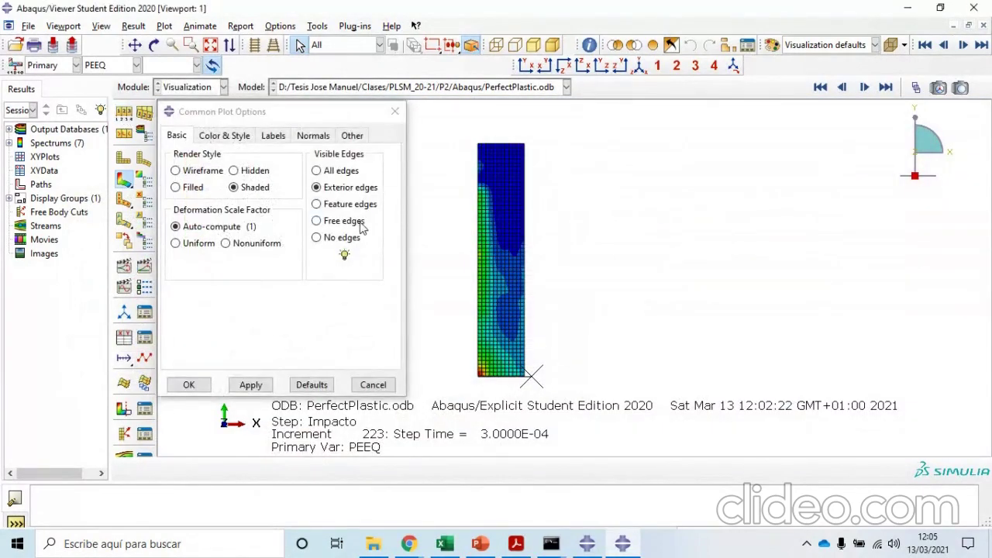
pyautogui.click(343, 221)
pyautogui.click(188, 384)
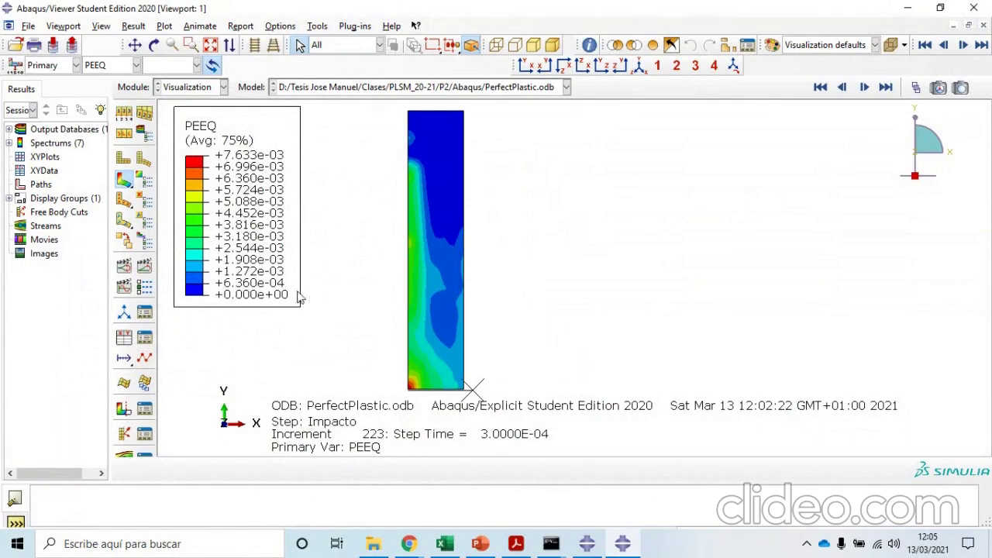
# - Set the contour legend's font size to 14 points in the viewport annotation options
pyautogui.click(64, 27)
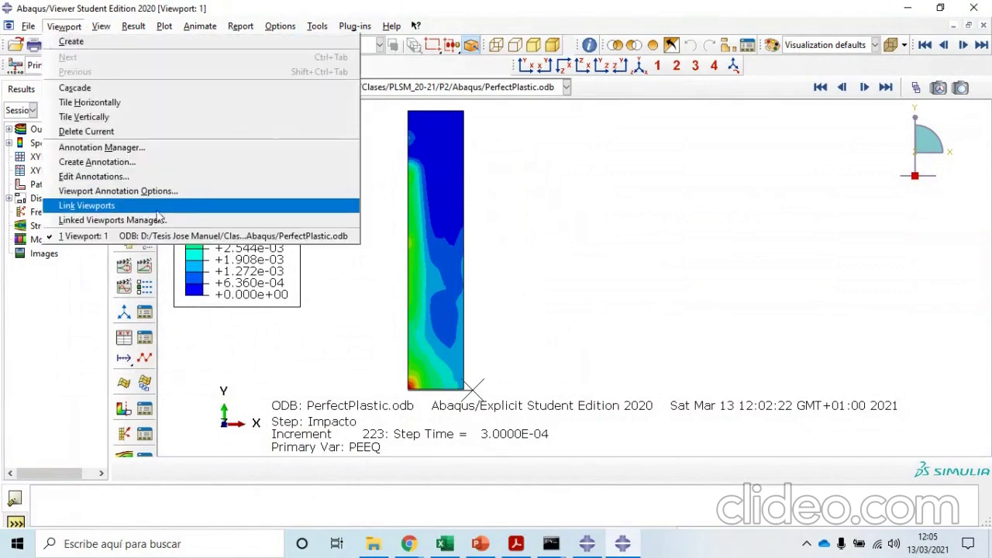
pyautogui.click(118, 191)
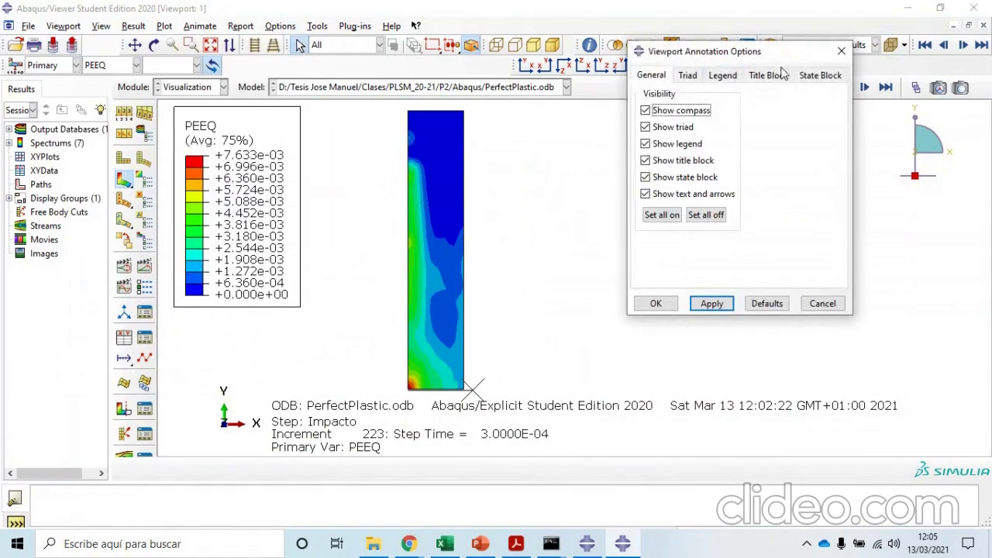
pyautogui.click(728, 76)
pyautogui.click(747, 164)
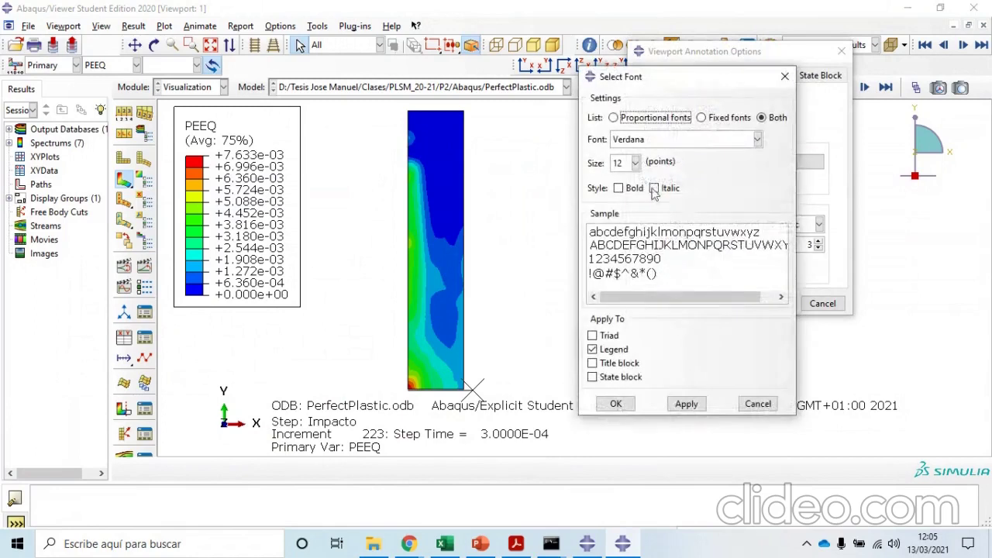
pyautogui.click(635, 162)
pyautogui.click(618, 221)
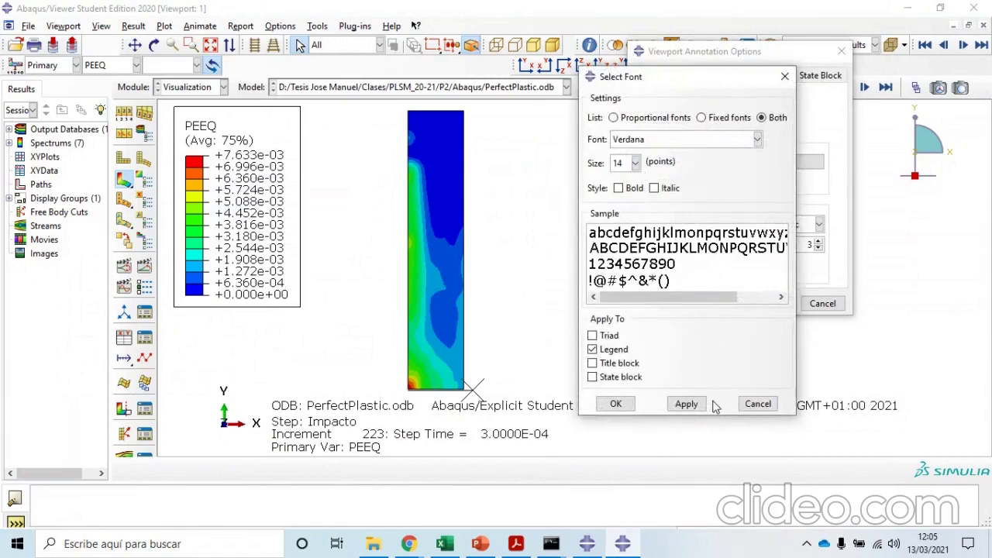
pyautogui.click(687, 404)
pyautogui.click(785, 76)
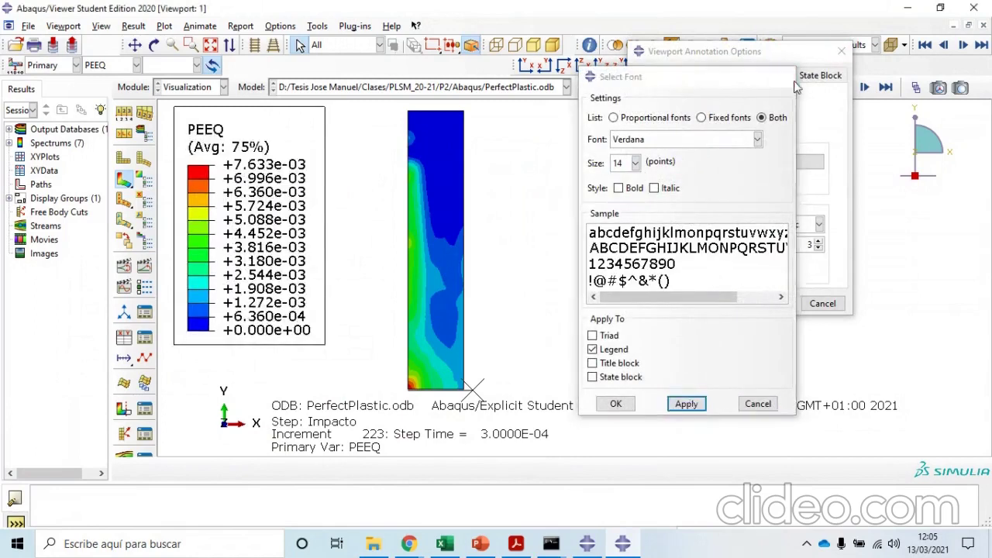
pyautogui.click(842, 55)
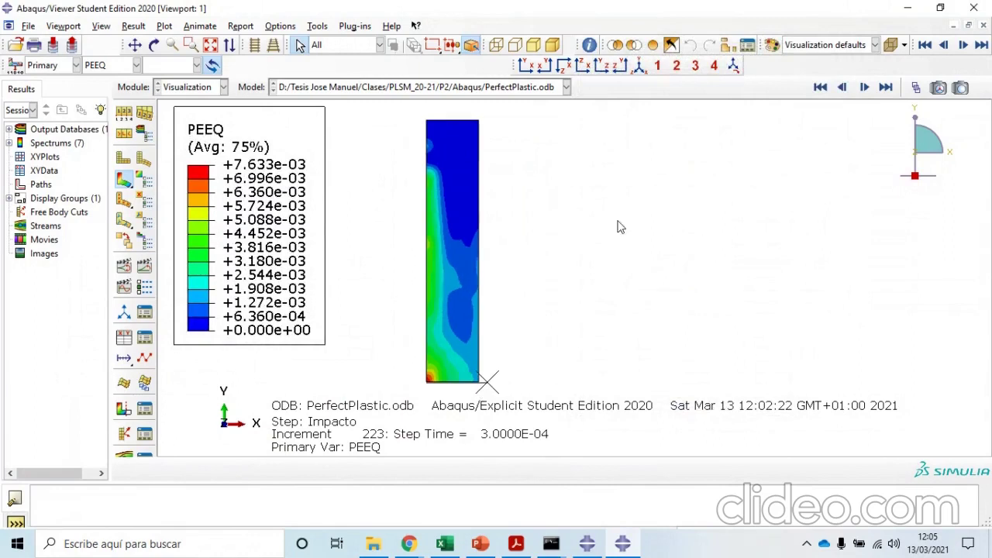
# - Open the EndurePlastic.odb results database from the same Abaqus folder
pyautogui.scroll(1, 685, 234)
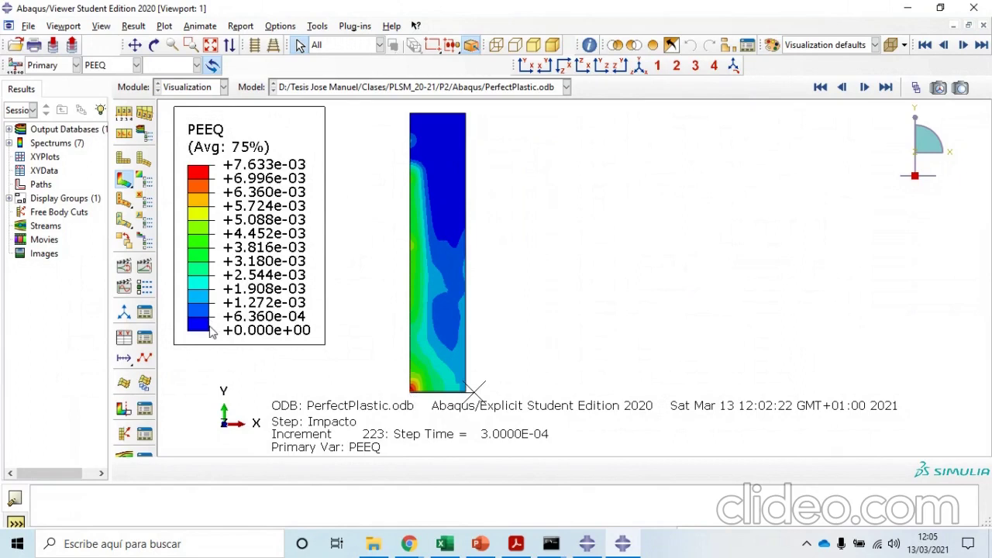
pyautogui.click(29, 27)
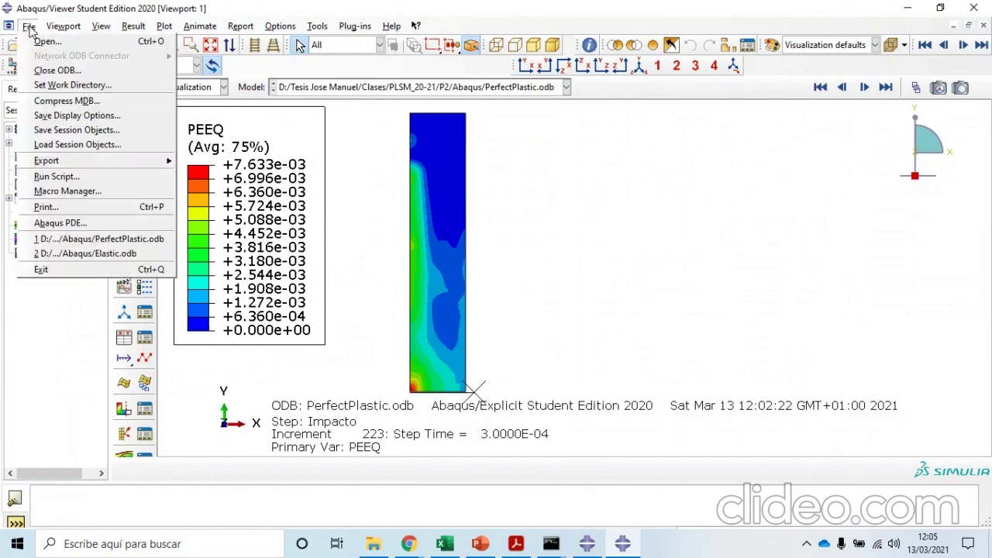
pyautogui.click(44, 41)
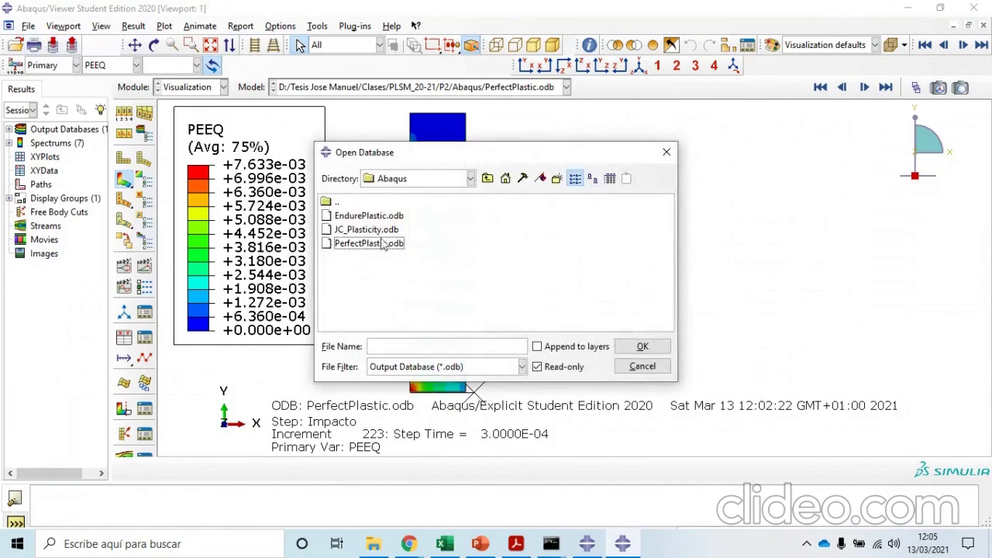
pyautogui.click(375, 218)
pyautogui.doubleClick(375, 218)
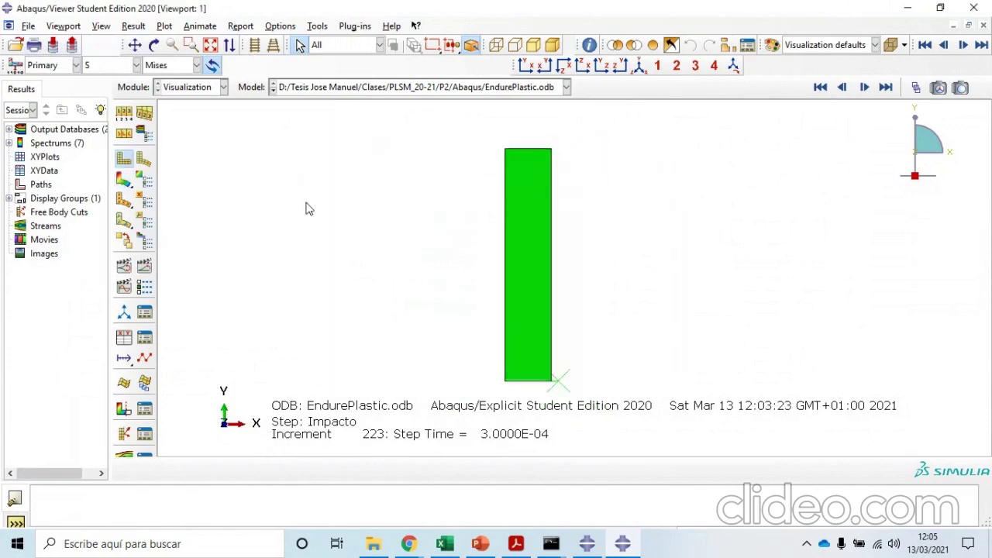
# - Plot the PEEQ contours for the EndurePlastic.odb results
pyautogui.click(118, 68)
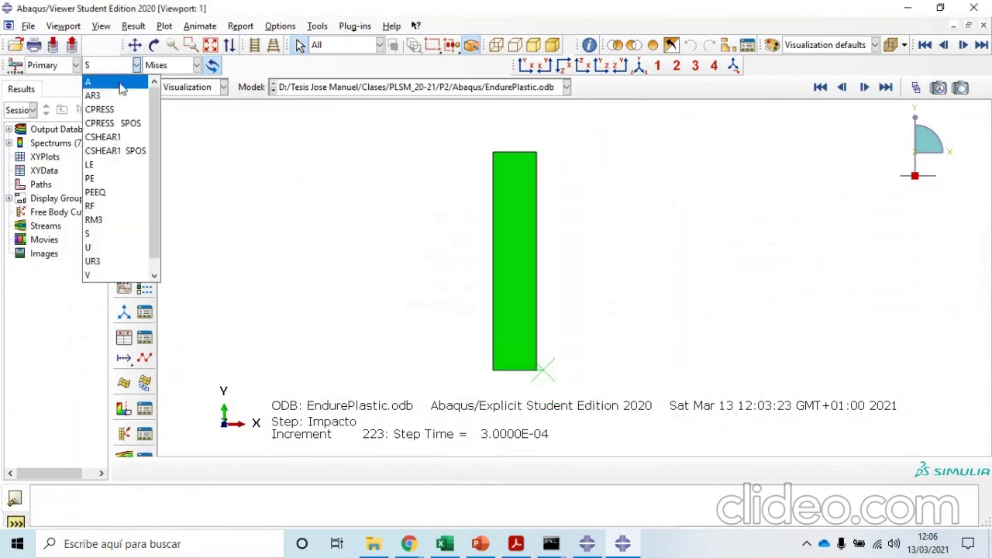
pyautogui.click(99, 64)
pyautogui.click(109, 67)
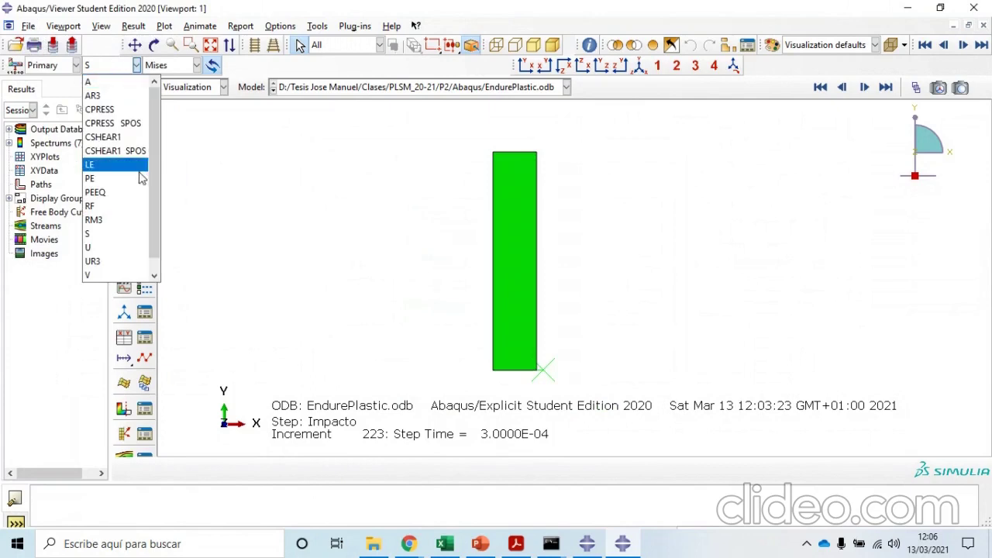
pyautogui.click(116, 191)
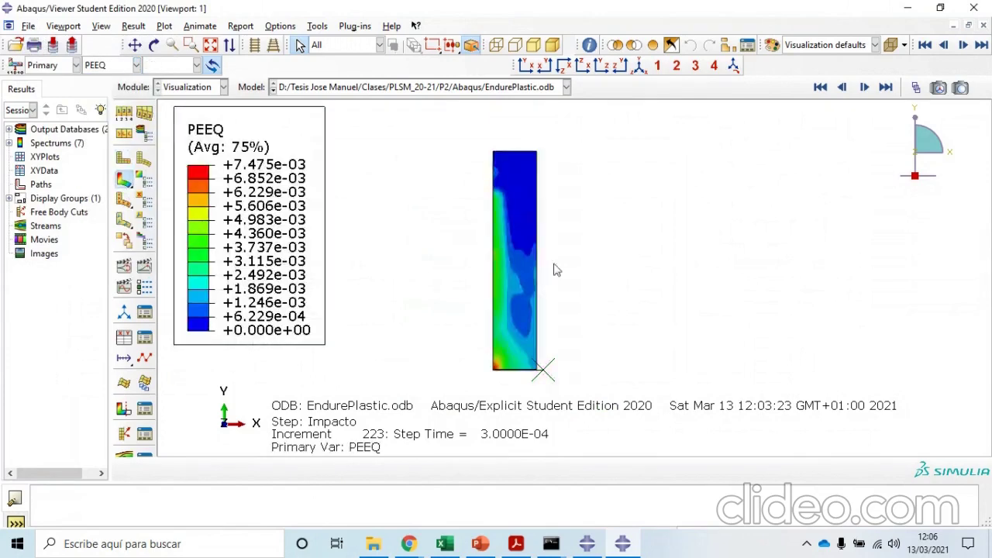
pyautogui.scroll(3, 626, 331)
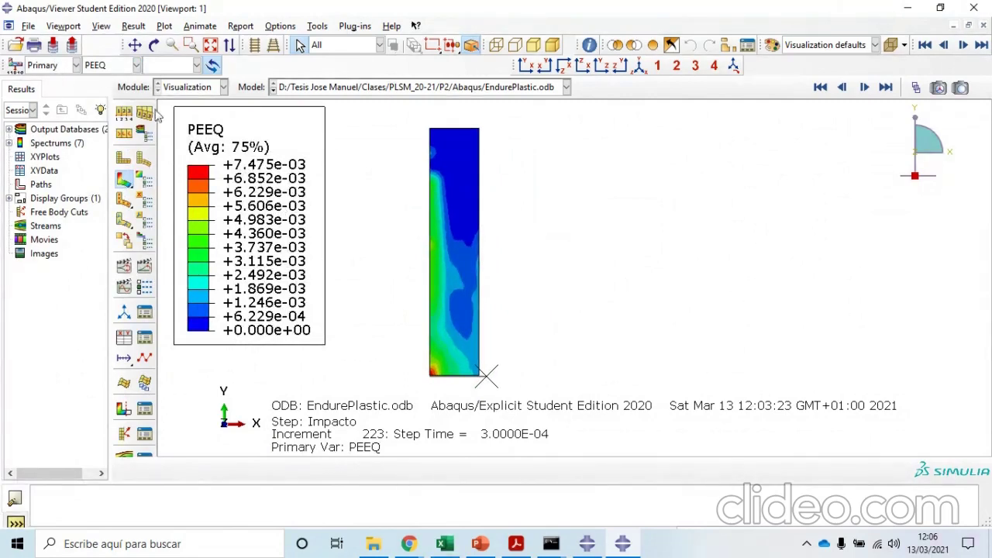
# - Switch the viewport to the PerfectPlastic.odb database and plot its PEEQ contours
pyautogui.moveTo(109, 123); pyautogui.dragTo(155, 122)
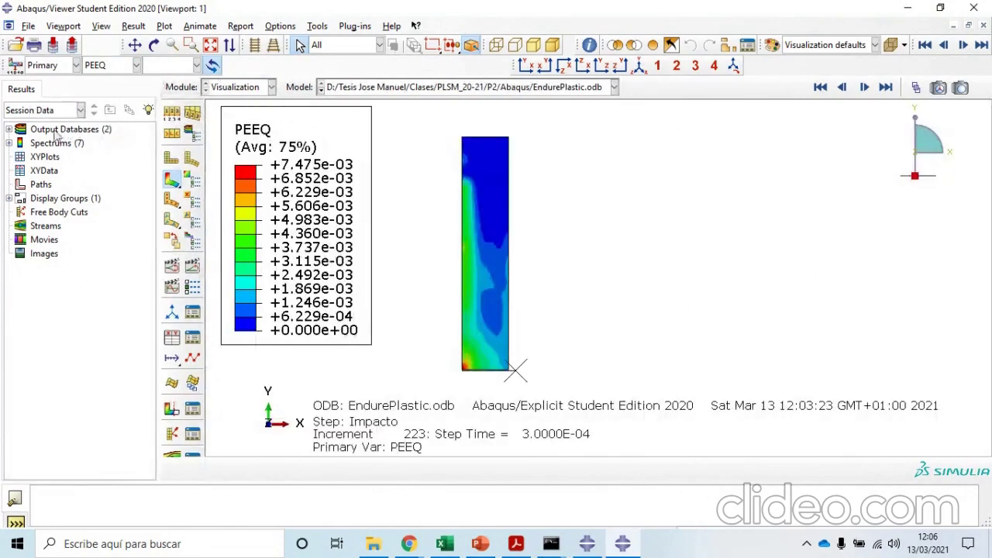
pyautogui.click(10, 130)
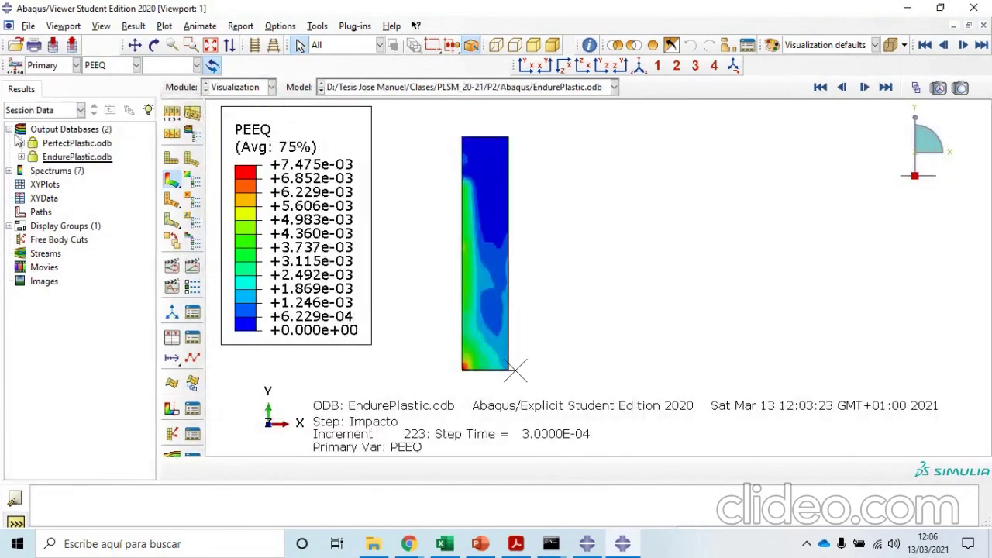
pyautogui.doubleClick(78, 144)
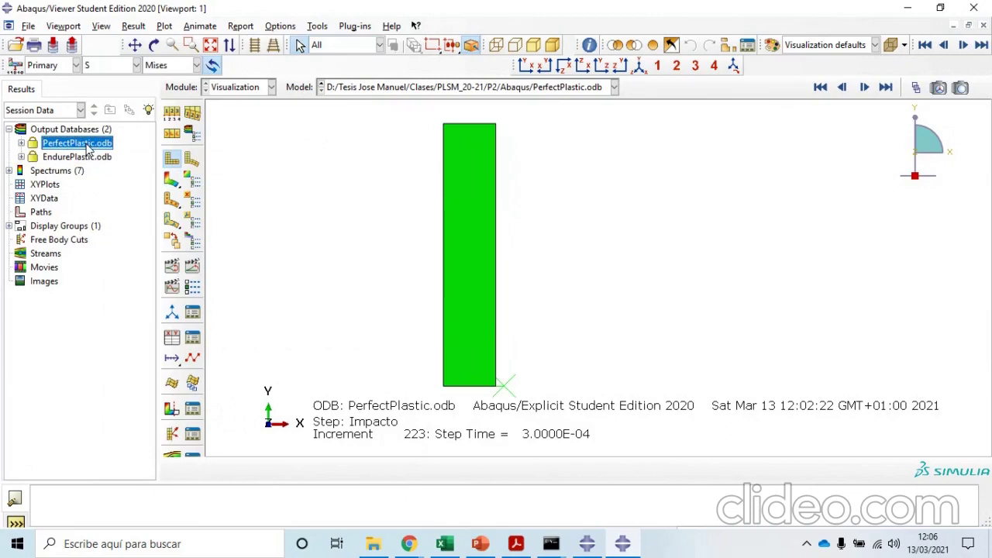
pyautogui.click(110, 68)
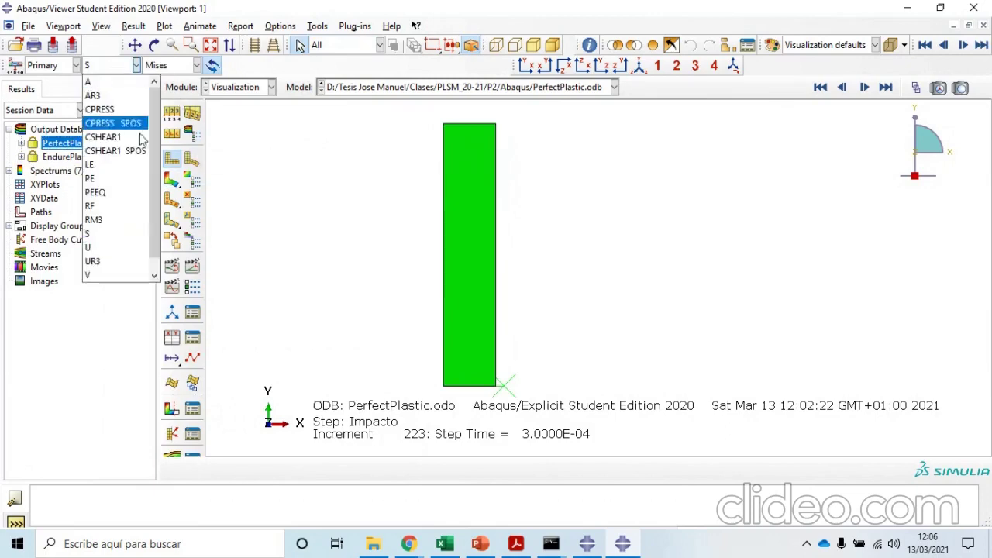
pyautogui.click(125, 193)
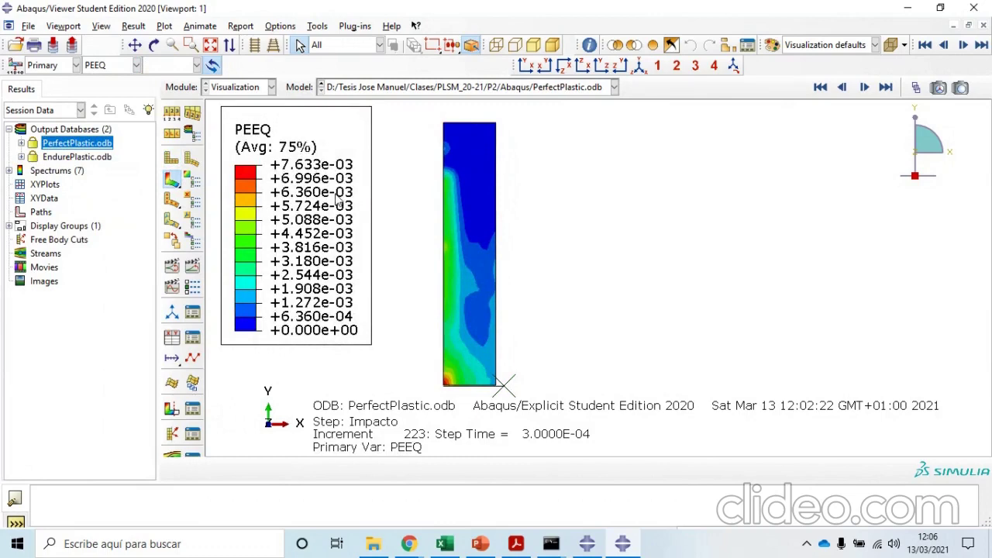
# - Open the JC_Plasticity.odb results database from the Abaqus folder
pyautogui.click(31, 25)
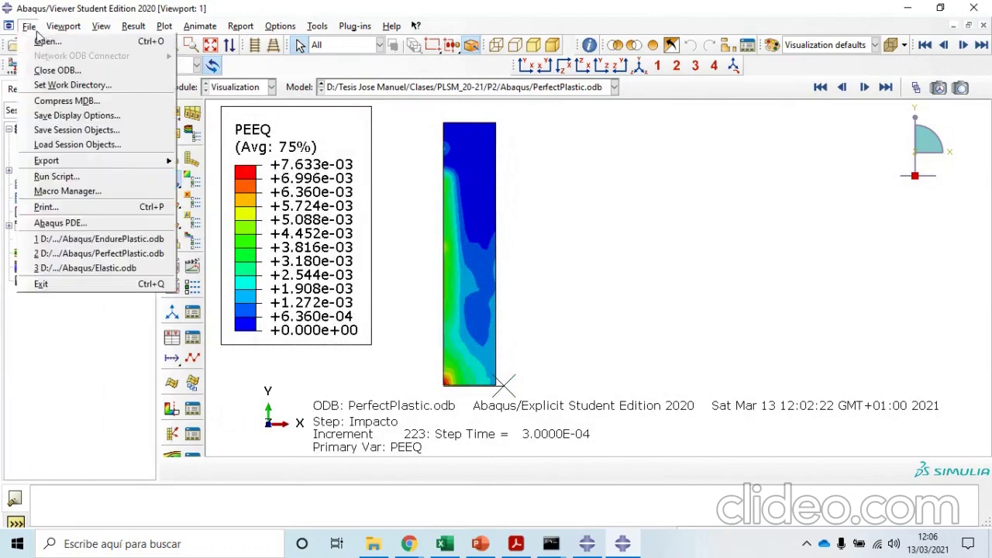
pyautogui.click(51, 43)
pyautogui.click(361, 225)
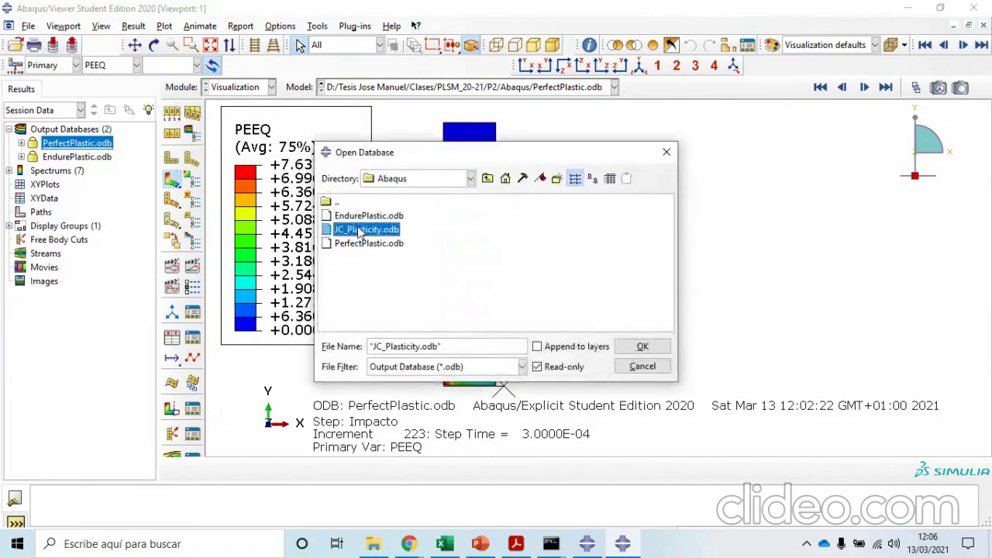
pyautogui.click(641, 346)
# - Plot the PEEQ contours for the JC_Plasticity.odb results
pyautogui.click(116, 67)
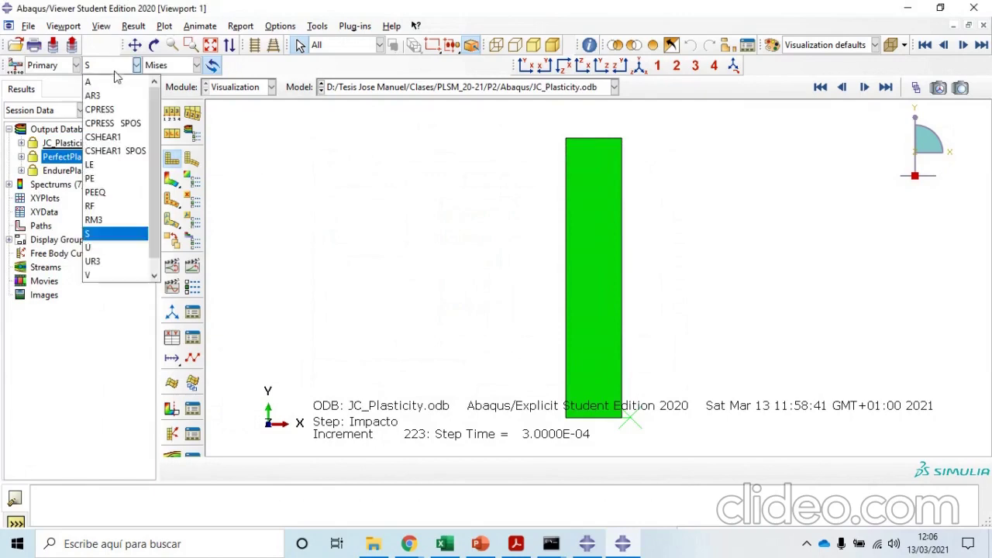
pyautogui.click(117, 192)
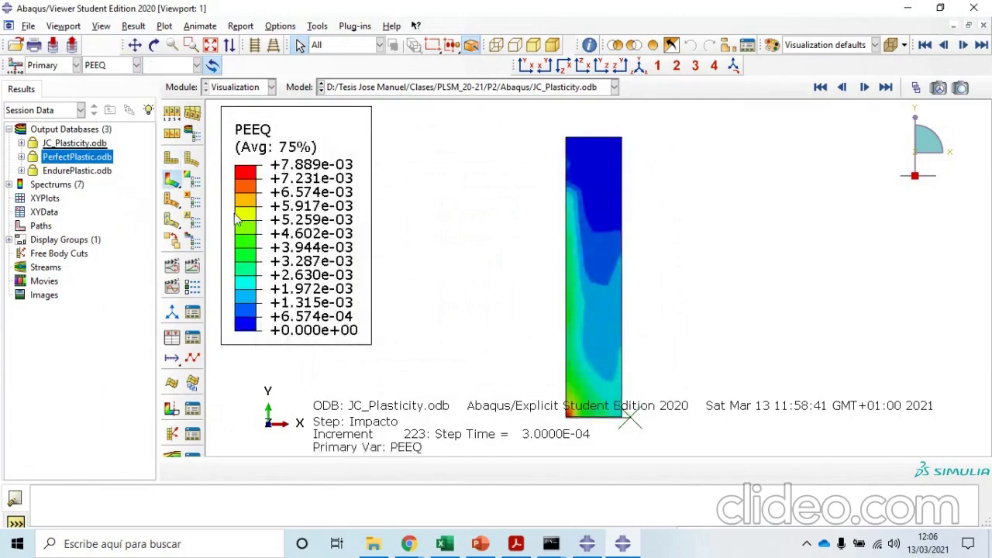
pyautogui.scroll(-2, 353, 258)
pyautogui.scroll(3, 542, 372)
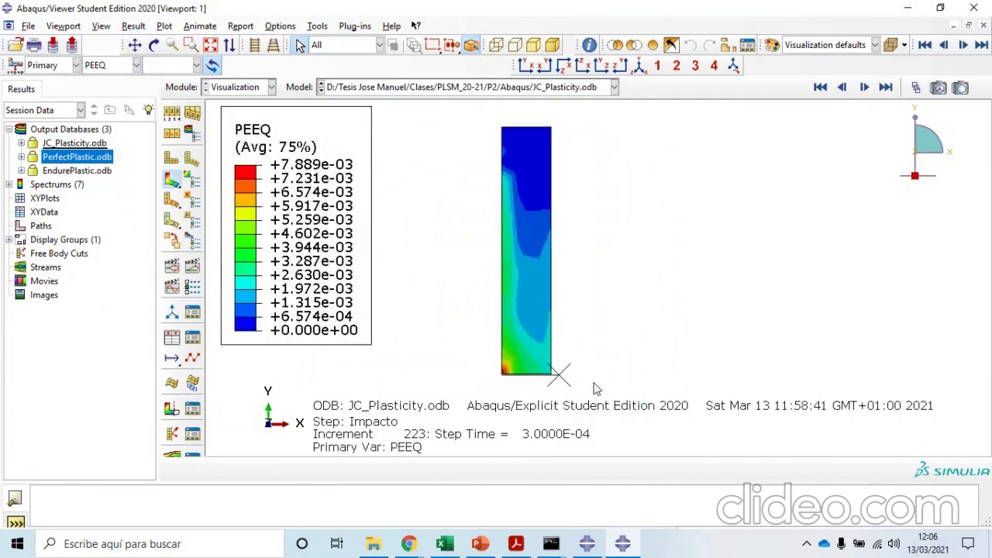
pyautogui.scroll(1, 734, 265)
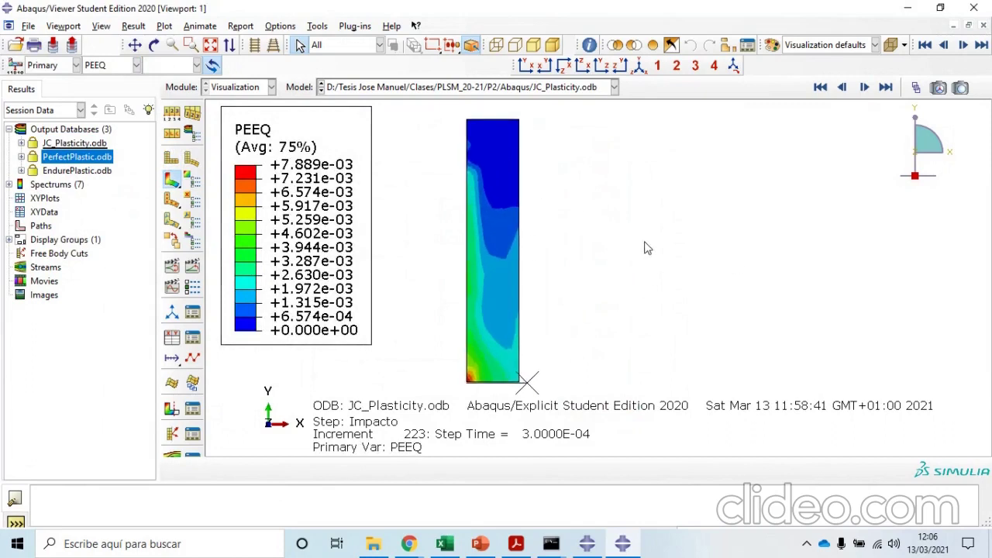
# - Specify a maximum contour limit of 0.01 in the contour plot options, leaving the minimum auto-computed
pyautogui.click(196, 181)
pyautogui.click(387, 165)
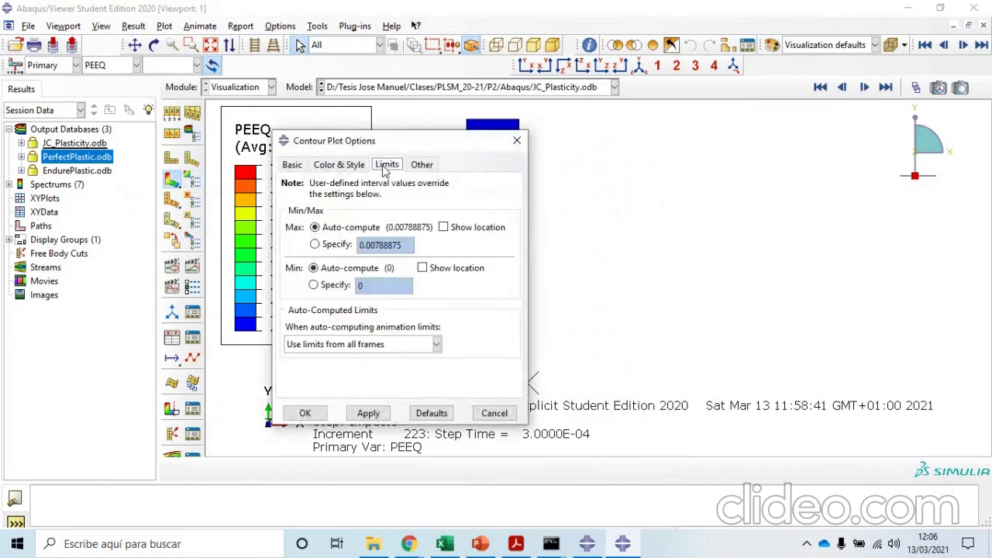
pyautogui.moveTo(388, 141); pyautogui.dragTo(617, 172)
pyautogui.click(568, 277)
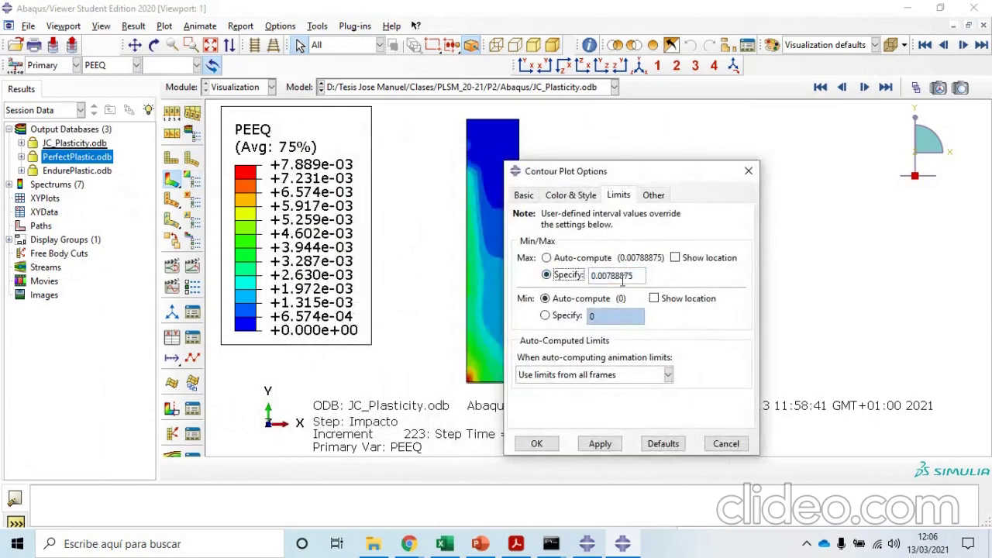
pyautogui.moveTo(636, 281); pyautogui.dragTo(618, 282)
pyautogui.click(630, 276)
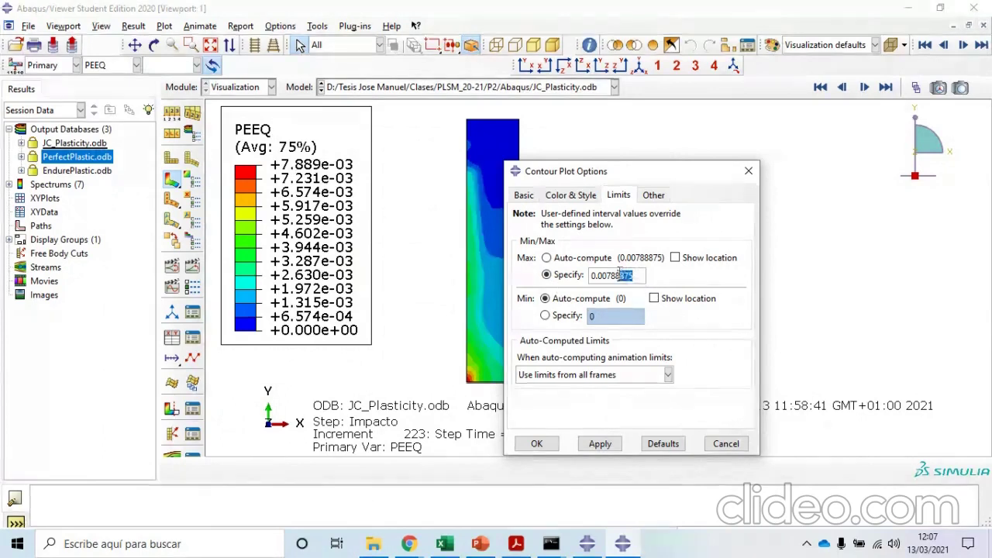
pyautogui.moveTo(637, 274); pyautogui.dragTo(598, 276)
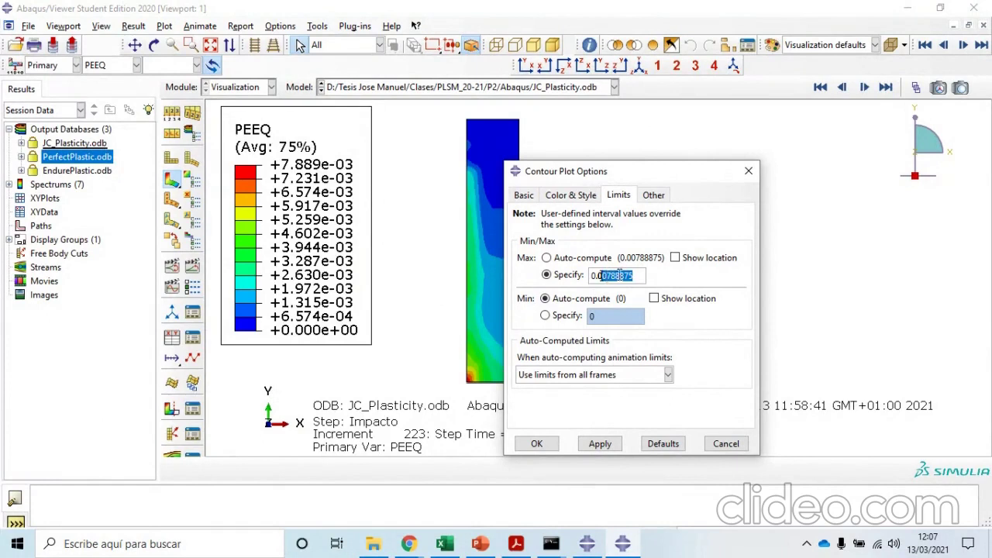
pyautogui.write('1')
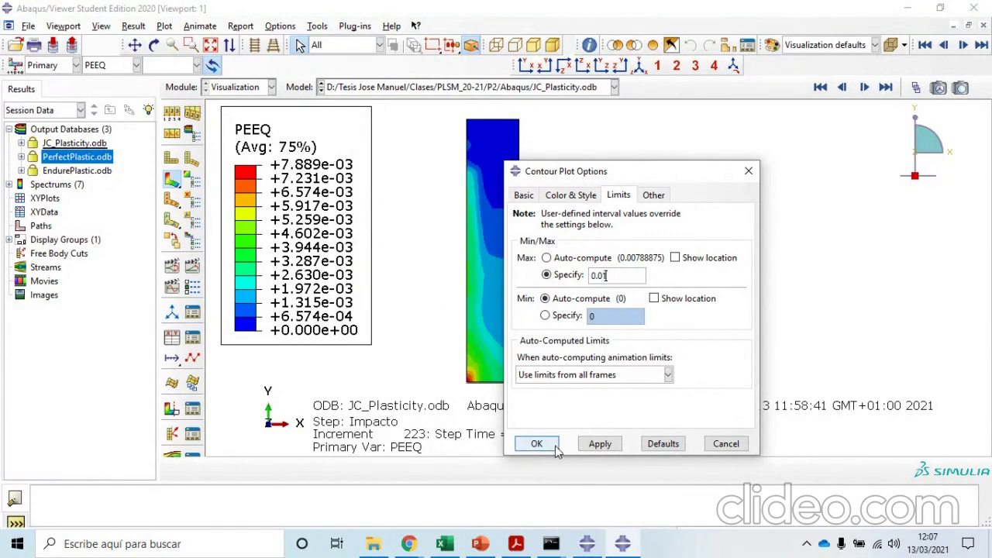
pyautogui.click(552, 447)
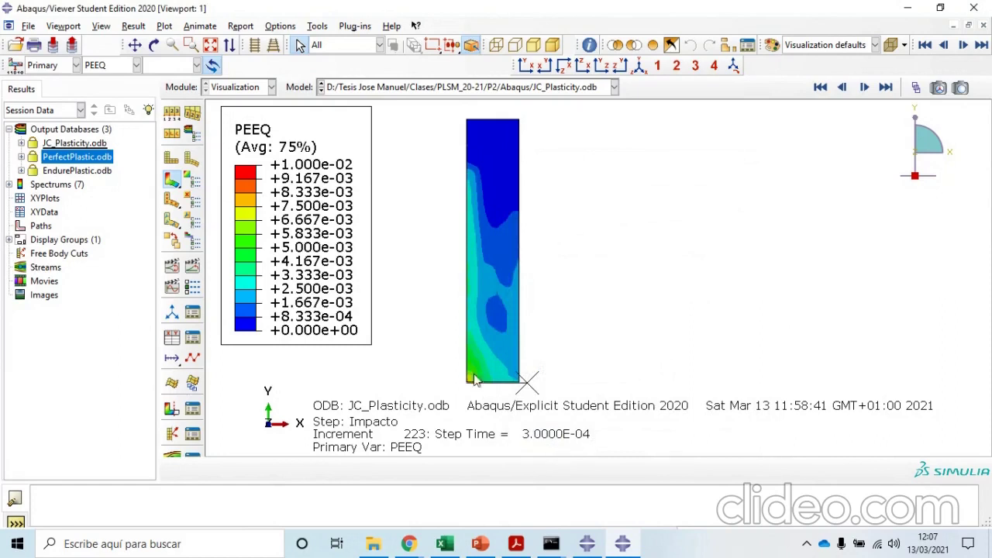
pyautogui.scroll(-1, 697, 320)
pyautogui.scroll(2, 718, 318)
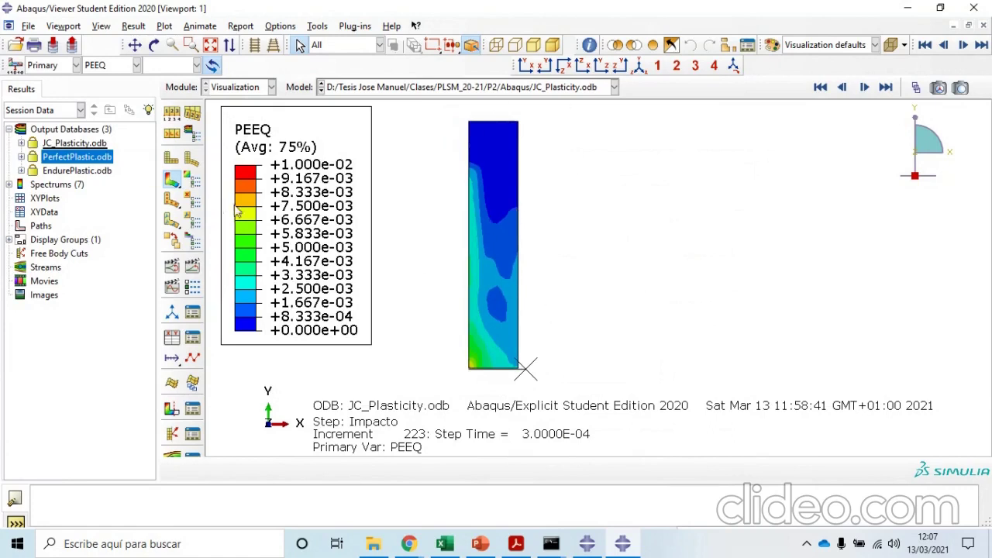
# - Plot PEEQ for EndurePlastic.odb and for PerfectPlastic.odb to compare both using the same contour limits
pyautogui.doubleClick(101, 170)
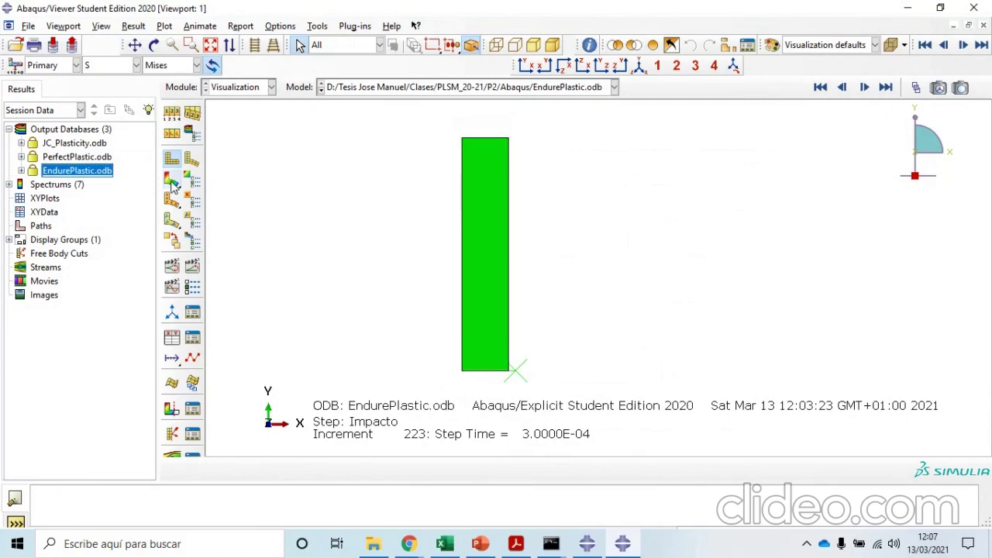
pyautogui.click(126, 65)
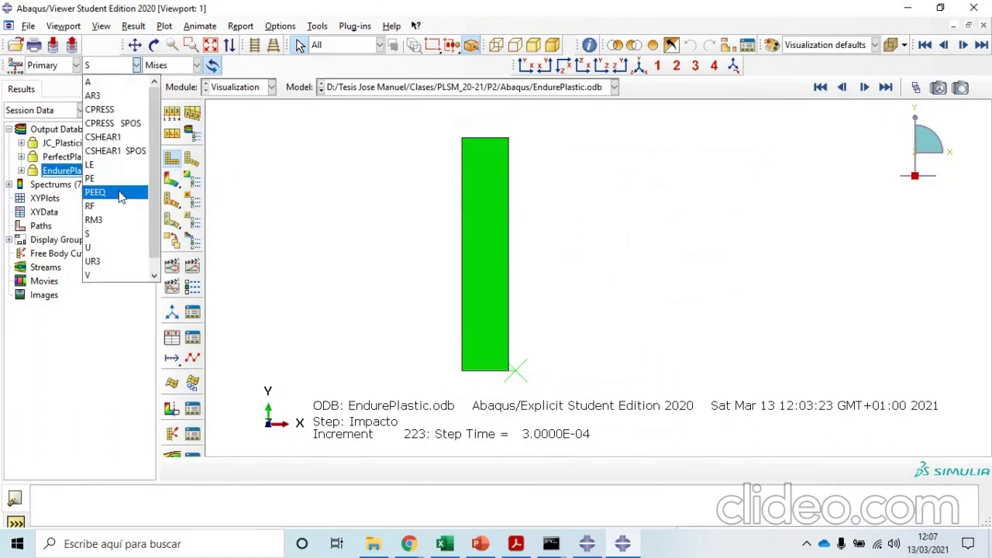
pyautogui.click(120, 194)
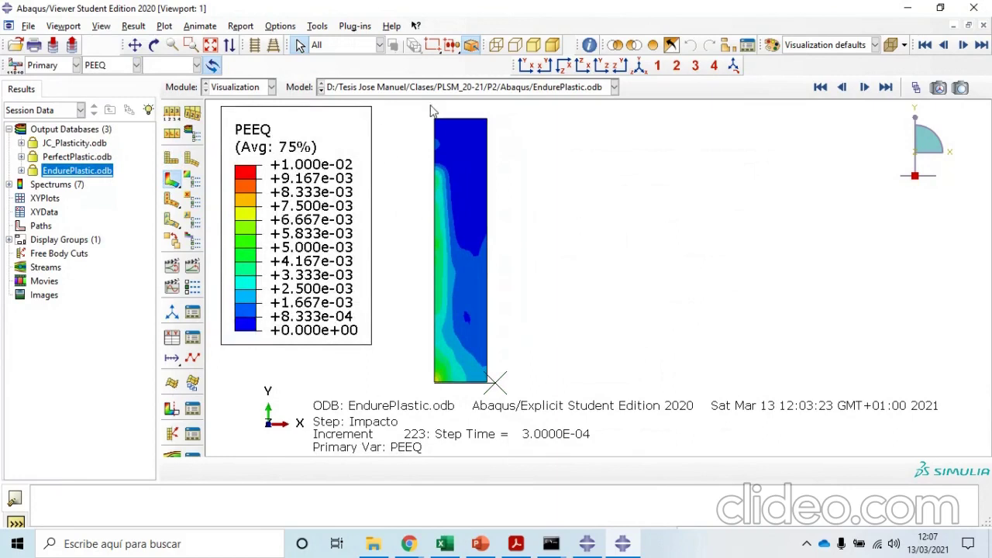
pyautogui.doubleClick(93, 158)
pyautogui.click(136, 65)
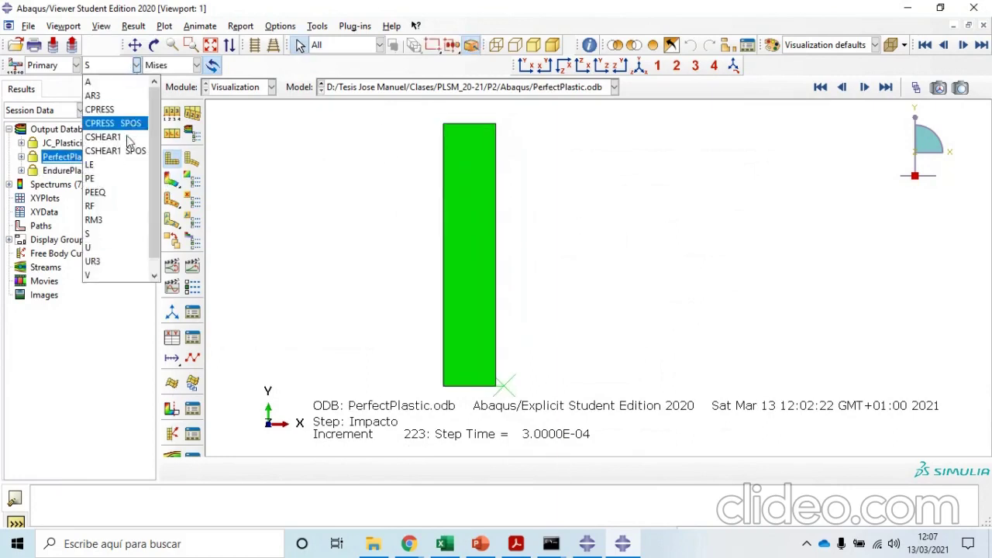
pyautogui.click(116, 190)
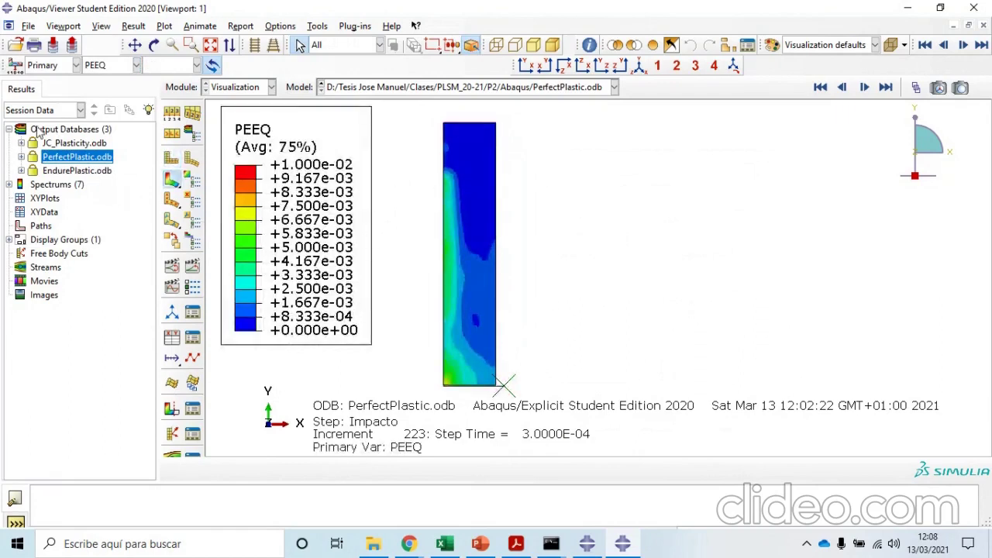
# - Switch back to the JC_Plasticity.odb database and plot its PEEQ contours with the same contour limits
pyautogui.doubleClick(74, 144)
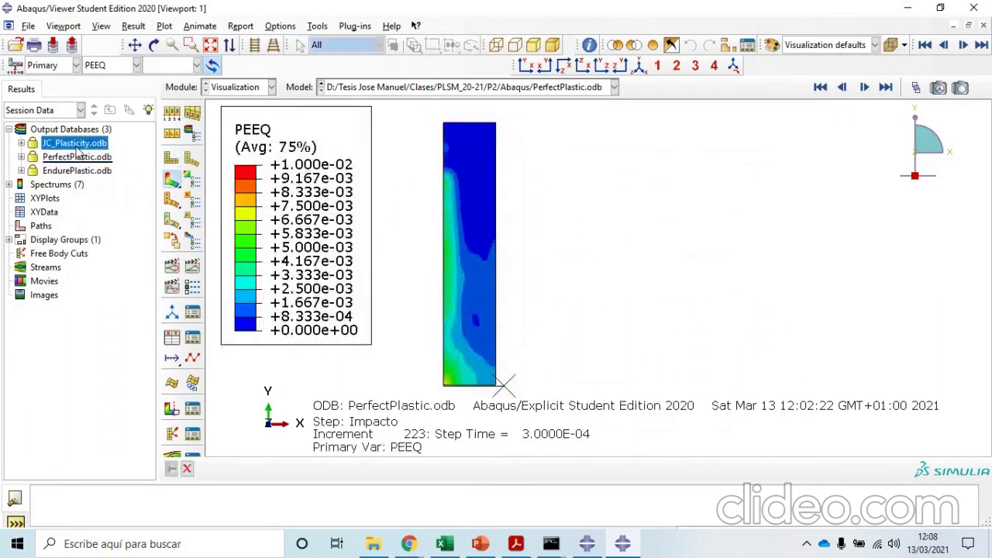
pyautogui.click(119, 67)
pyautogui.click(120, 193)
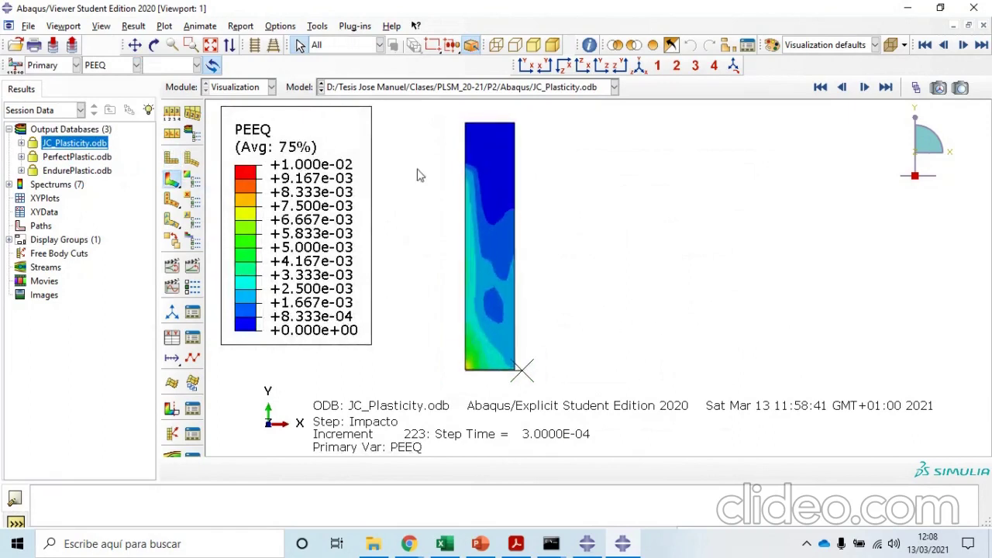
# - Return the maximum contour limit to auto-compute and examine the Johnson-Cook PEEQ legend and contours
pyautogui.click(194, 181)
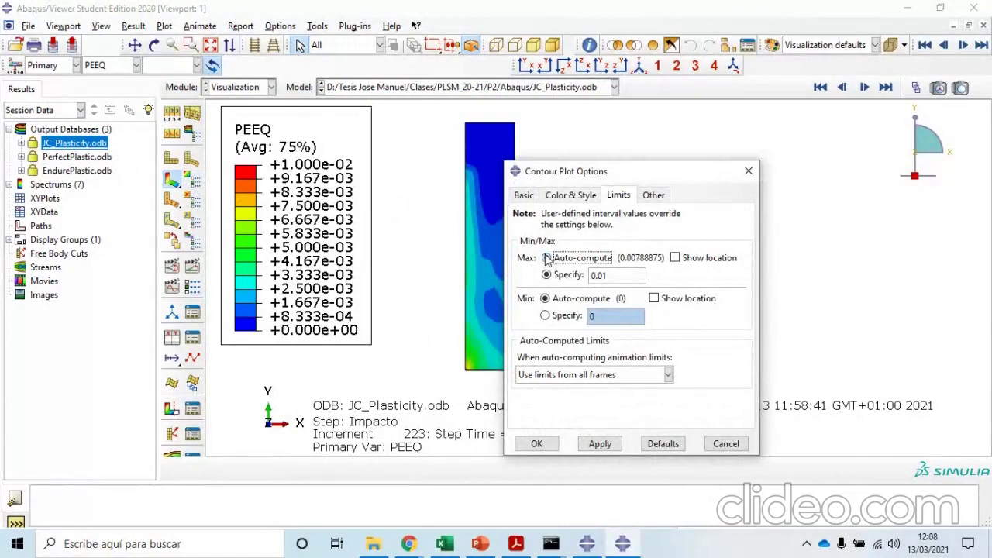
pyautogui.click(547, 258)
pyautogui.click(538, 444)
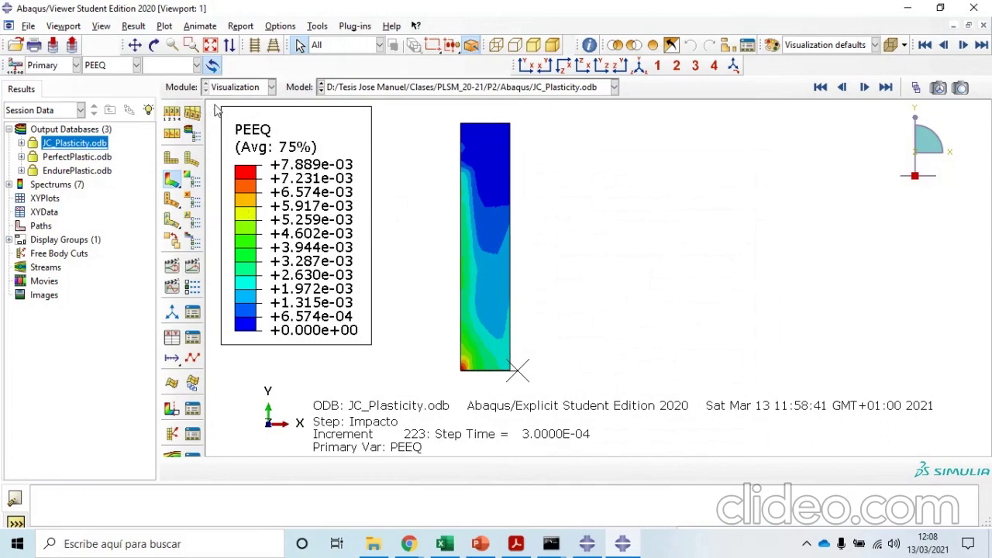
pyautogui.moveTo(215, 104); pyautogui.dragTo(408, 359)
pyautogui.moveTo(436, 118); pyautogui.dragTo(580, 388)
pyautogui.scroll(-1, 733, 279)
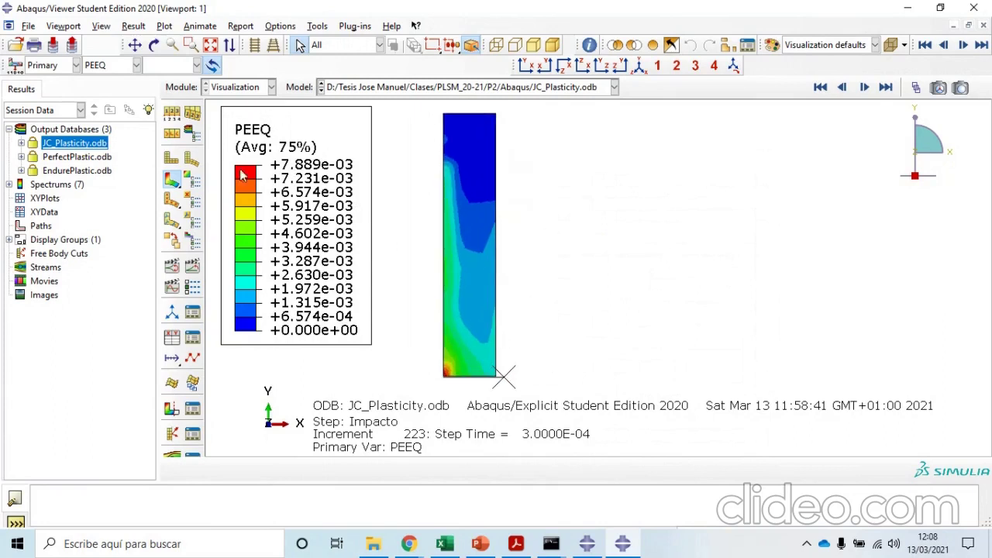
# - Switch to the PerfectPlastic.odb database and plot its PEEQ contours with auto-computed limits
pyautogui.doubleClick(107, 158)
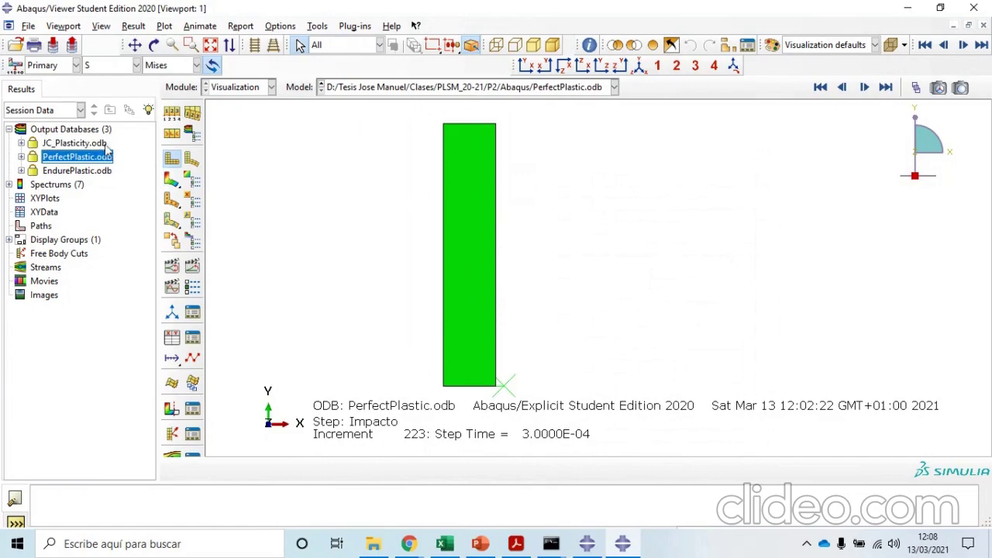
pyautogui.click(137, 65)
pyautogui.click(96, 192)
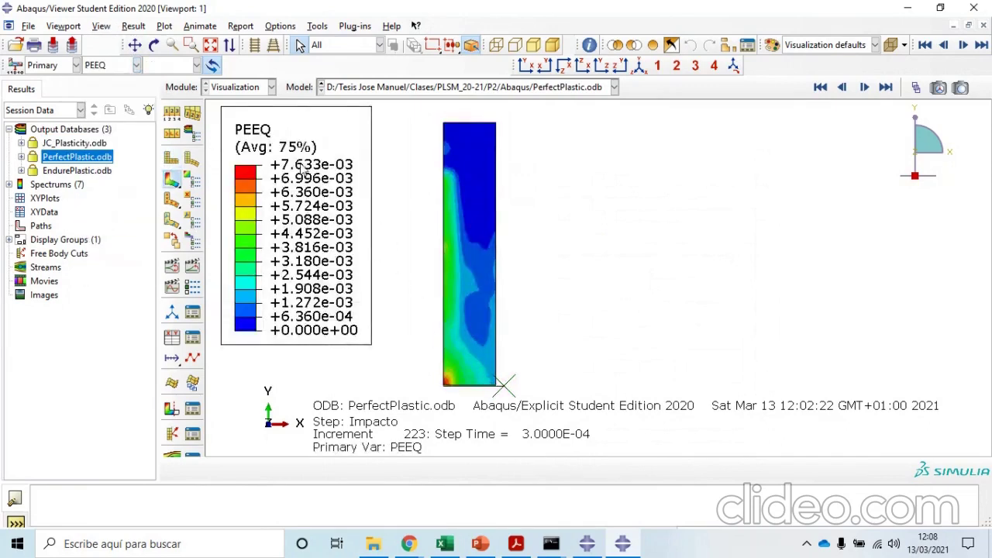
# - Switch to the EndurePlastic.odb database and plot its PEEQ contours with auto-computed limits
pyautogui.doubleClick(93, 171)
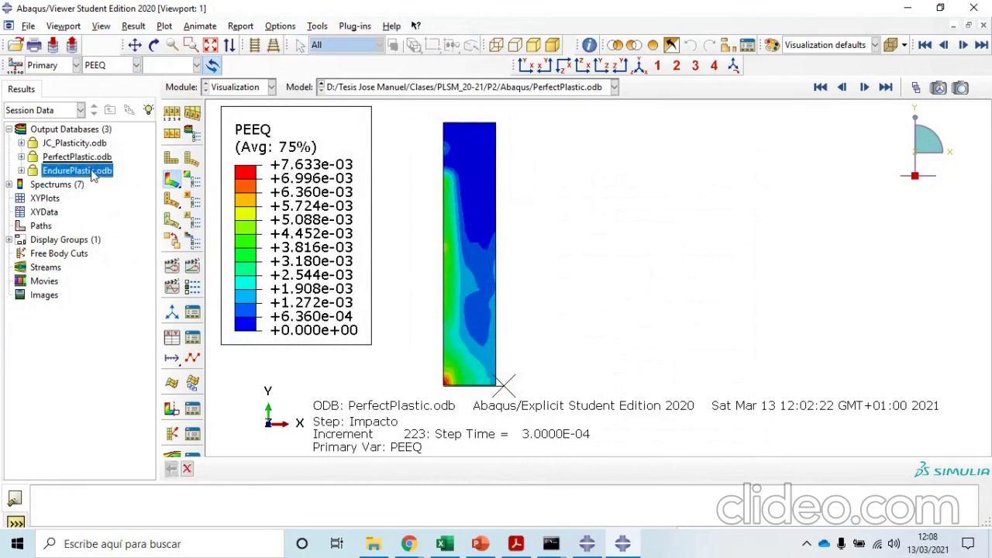
pyautogui.click(136, 66)
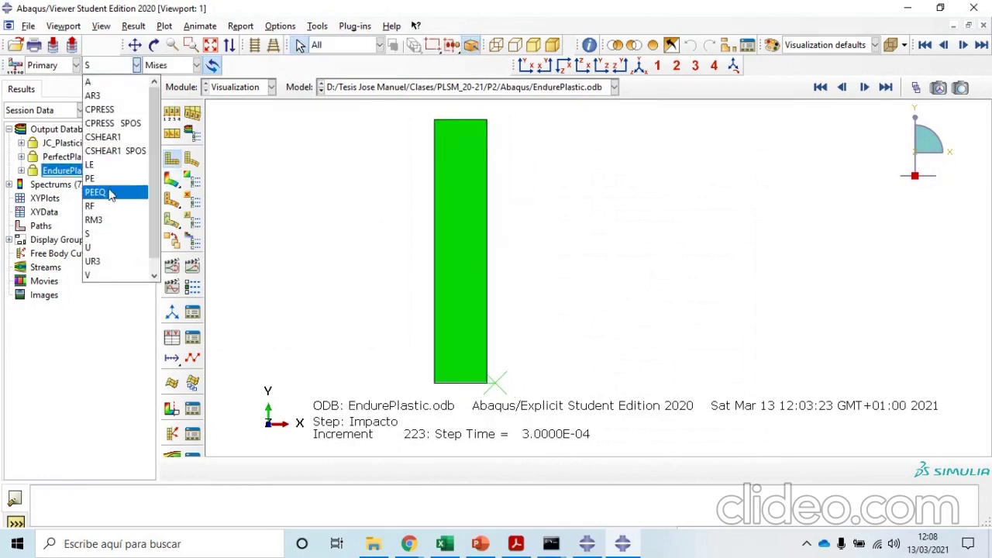
pyautogui.click(113, 192)
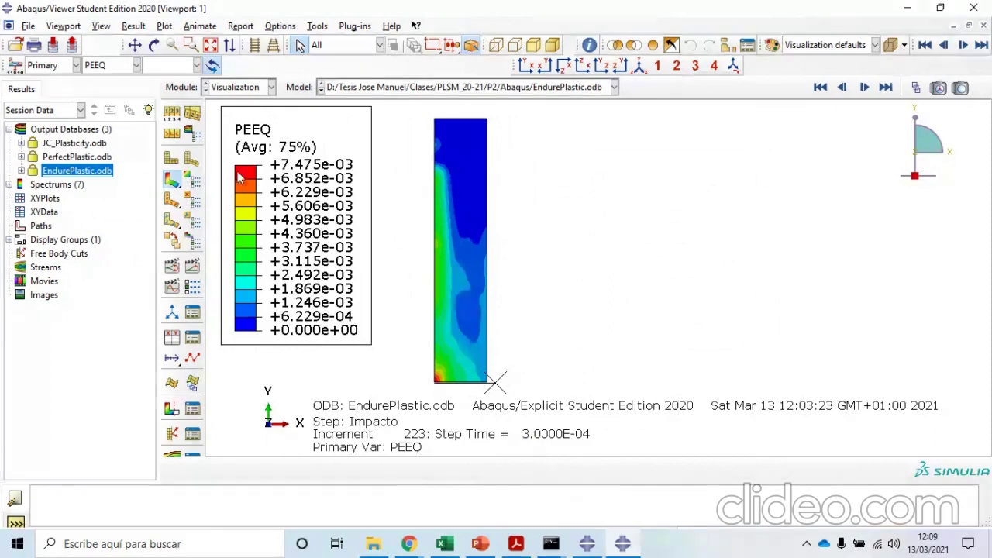
# - Specify a maximum contour limit of 0.008 for the EndurePlastic.odb PEEQ plot
pyautogui.click(193, 179)
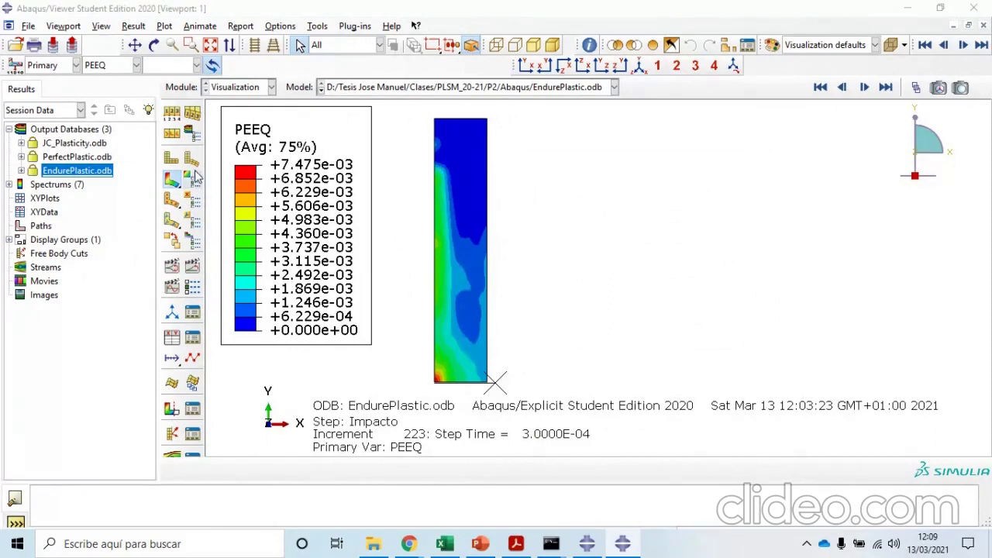
pyautogui.click(546, 275)
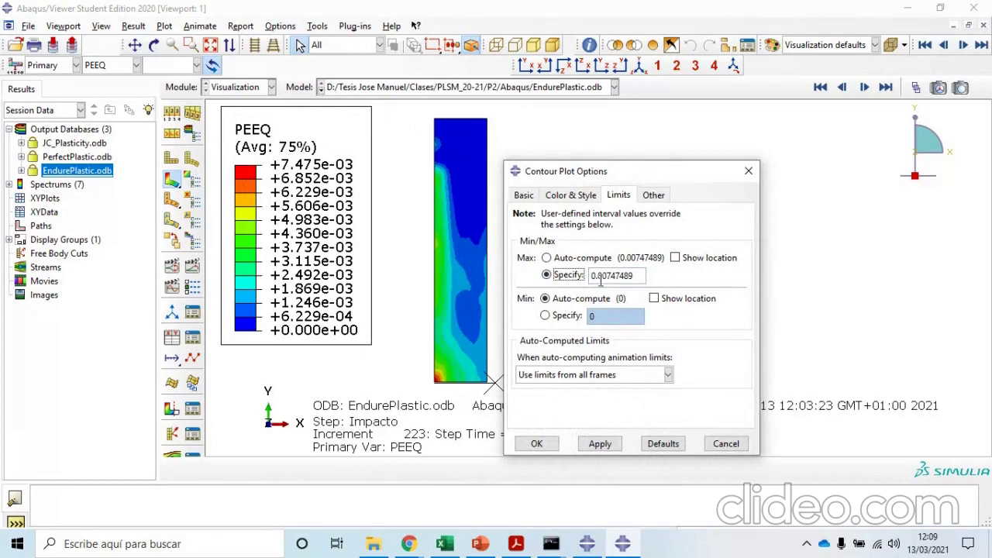
pyautogui.moveTo(608, 276); pyautogui.dragTo(654, 293)
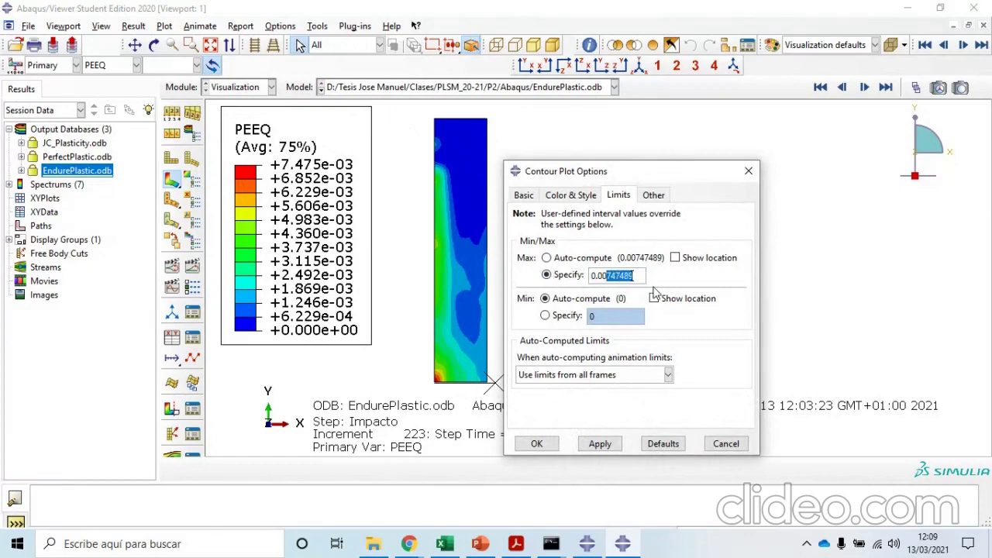
pyautogui.write('8')
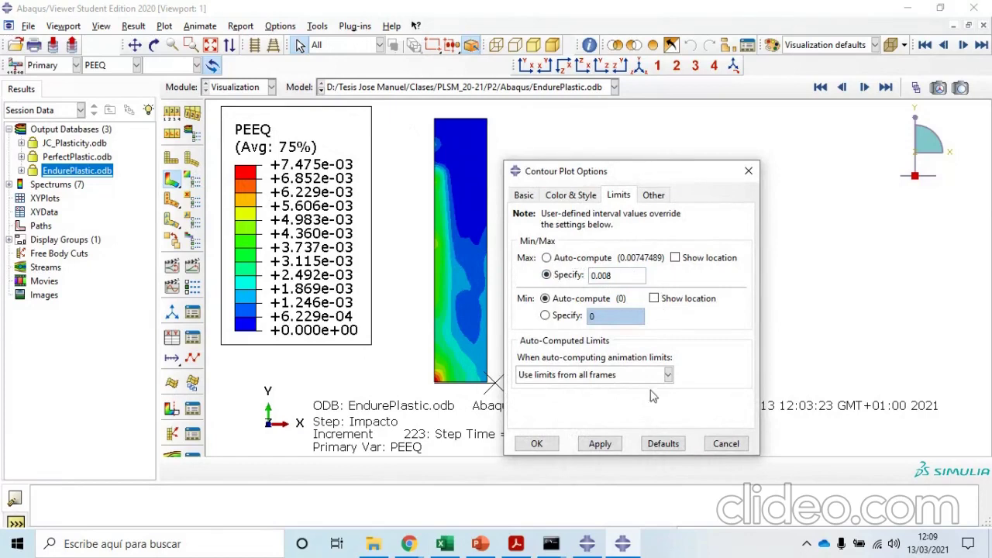
pyautogui.click(549, 444)
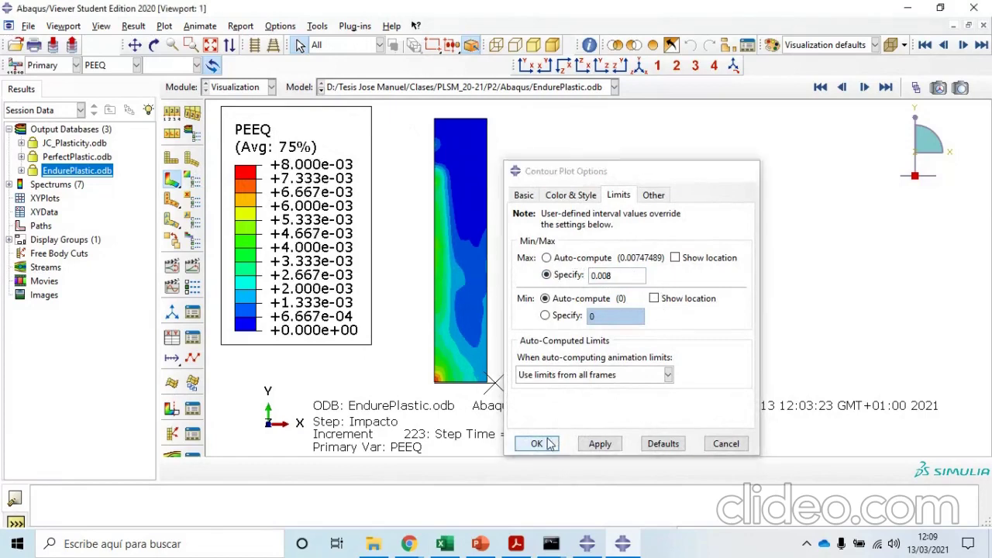
# - Plot PEEQ for PerfectPlastic.odb and for JC_Plasticity.odb using the 0.008 maximum contour limit
pyautogui.doubleClick(85, 157)
pyautogui.click(136, 65)
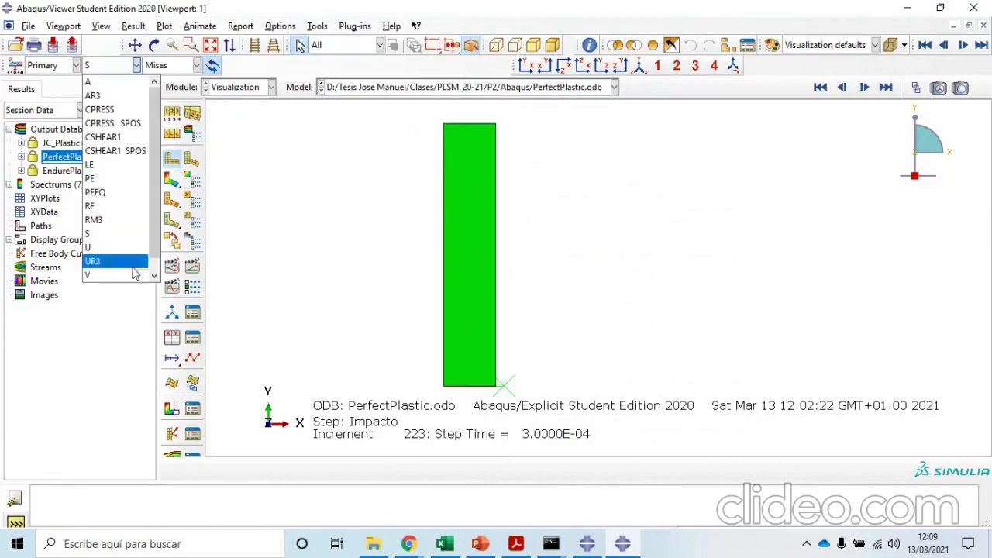
pyautogui.click(122, 193)
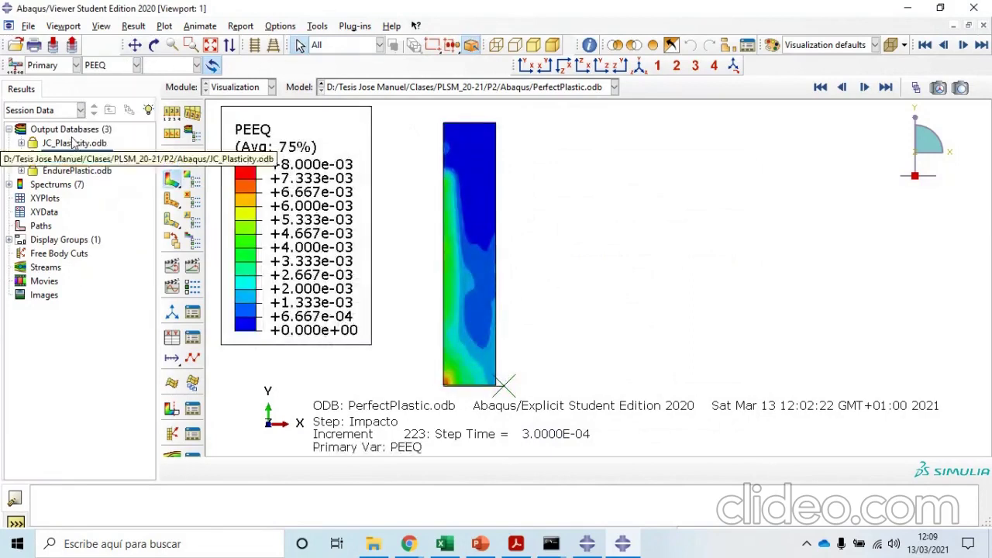
pyautogui.doubleClick(74, 143)
pyautogui.click(135, 65)
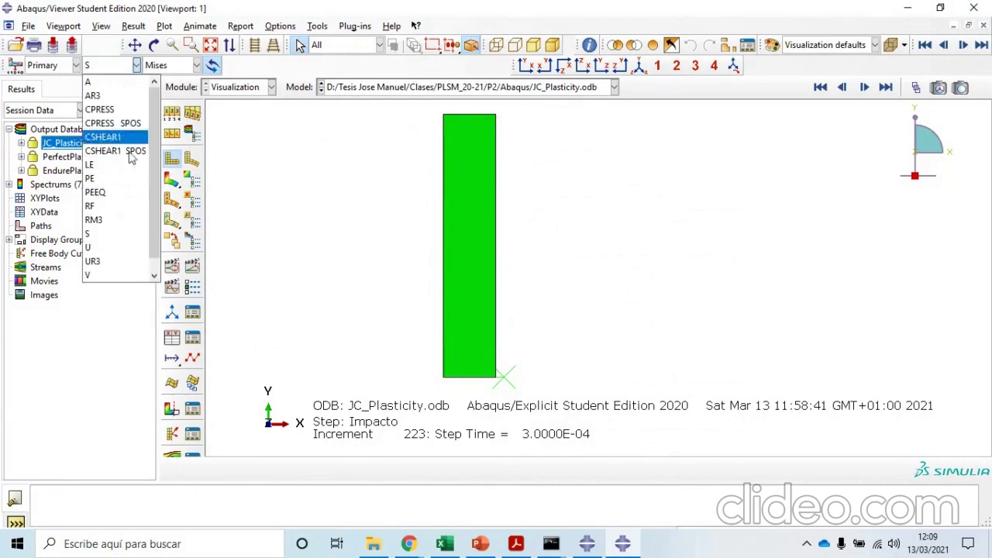
pyautogui.click(123, 193)
pyautogui.keyDown('ctrl'); pyautogui.keyDown('alt'); pyautogui.moveTo(628, 239); pyautogui.dragTo(594, 272); pyautogui.keyUp('alt'); pyautogui.keyUp('ctrl')
# - Switch to the assignment PDF in Acrobat Reader and read exercises 3 and 4, including the impacts at 5 and 10 times the calculated velocity
pyautogui.click(512, 544)
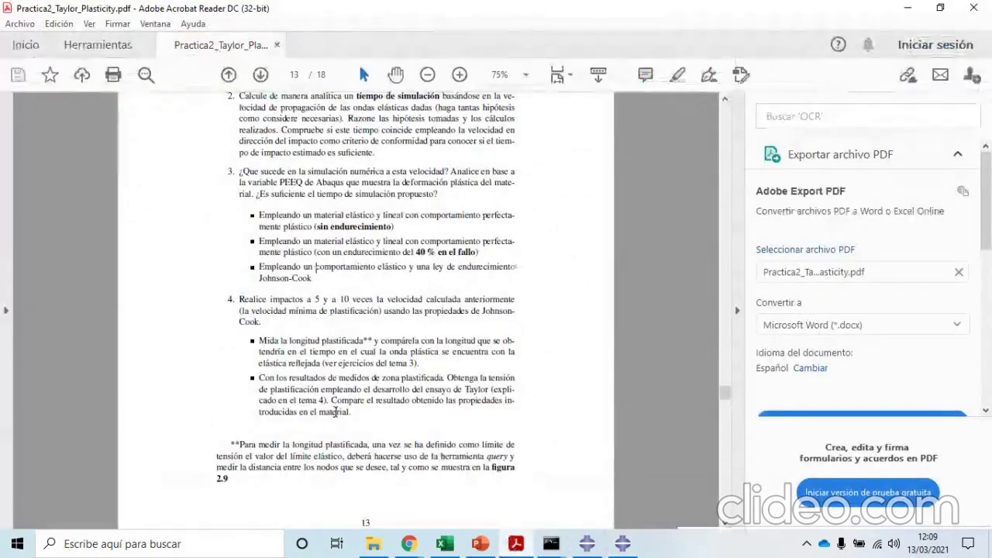
pyautogui.moveTo(262, 172); pyautogui.dragTo(512, 270)
pyautogui.click(284, 318)
pyautogui.moveTo(244, 293); pyautogui.dragTo(461, 301)
pyautogui.click(349, 325)
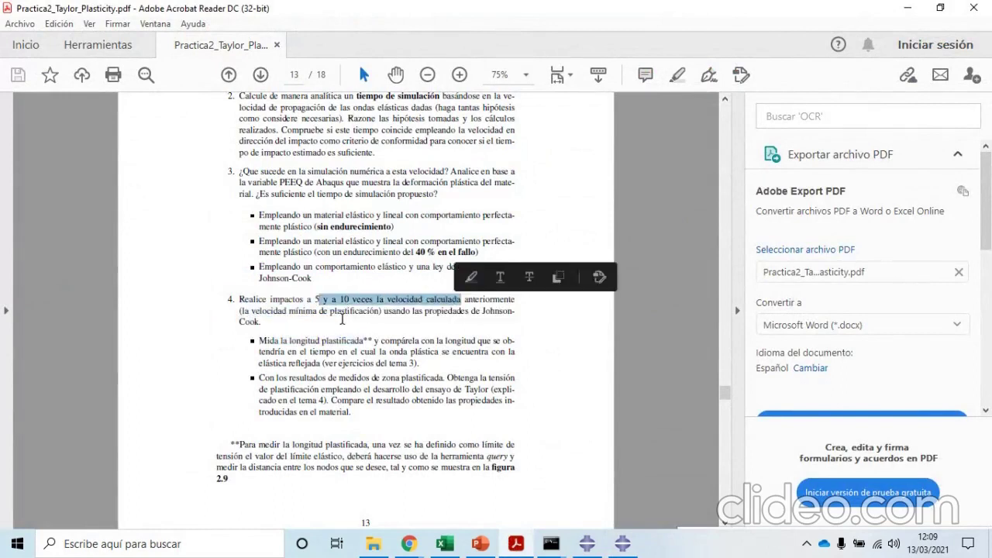
pyautogui.click(341, 318)
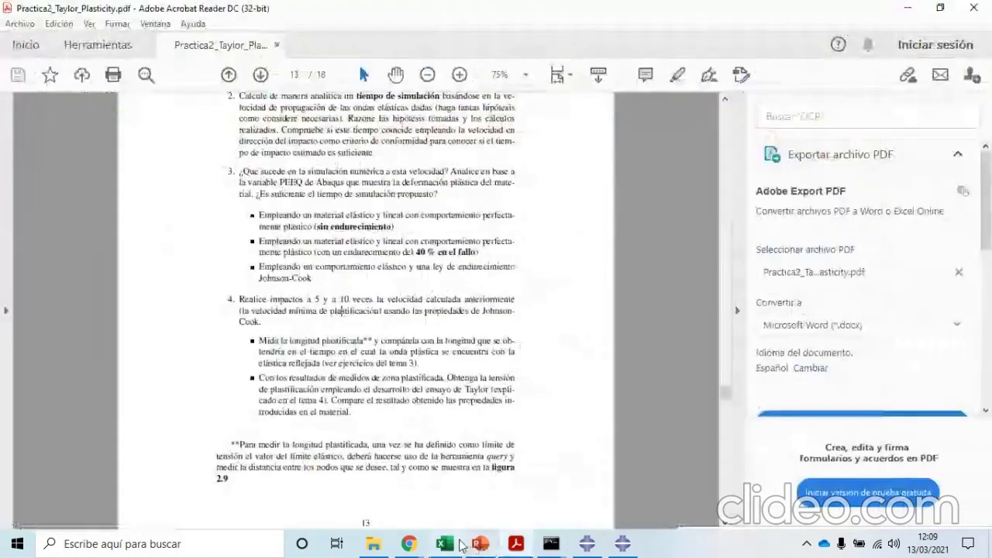
# - Switch to the Excel workbook and enter the headers Vel, 5Vmin and 10Vmin in cells B8 to D8
pyautogui.click(459, 542)
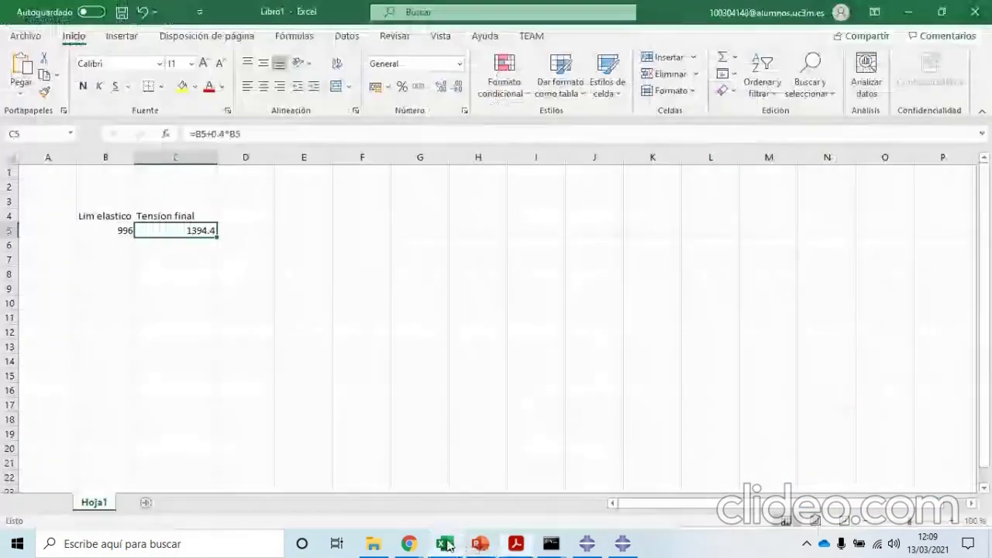
pyautogui.click(114, 272)
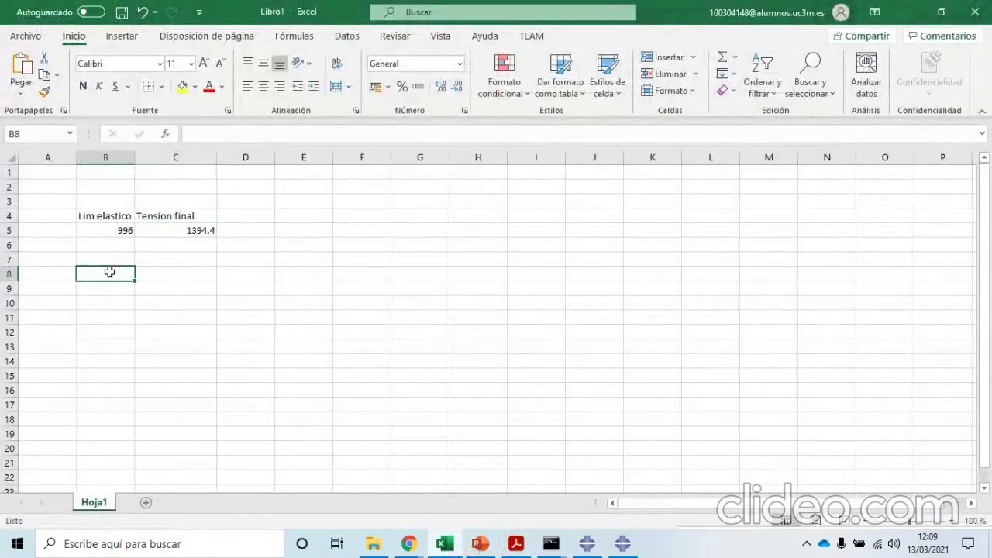
pyautogui.write('Vel')
pyautogui.press('Tab')
pyautogui.write('Vel')
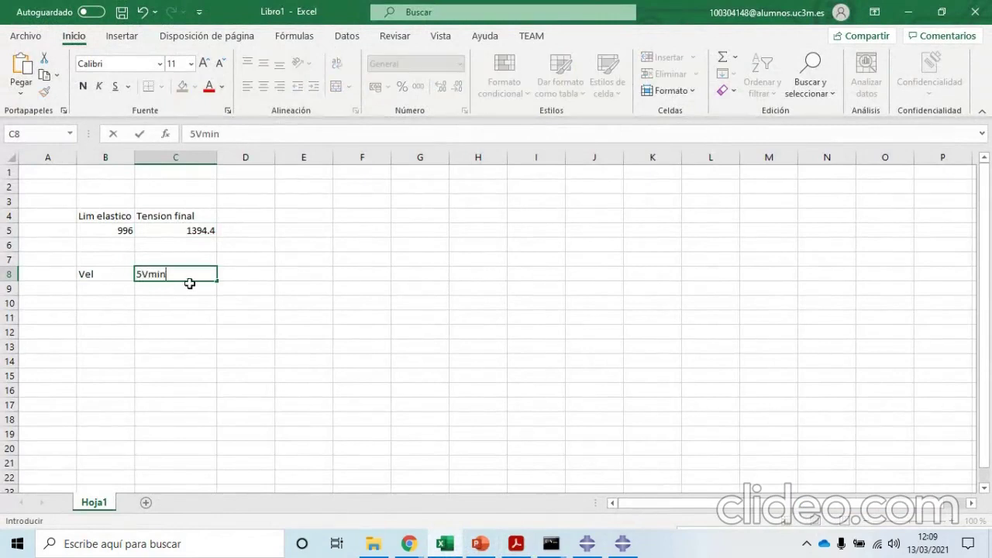
pyautogui.press('Tab')
pyautogui.write('10')
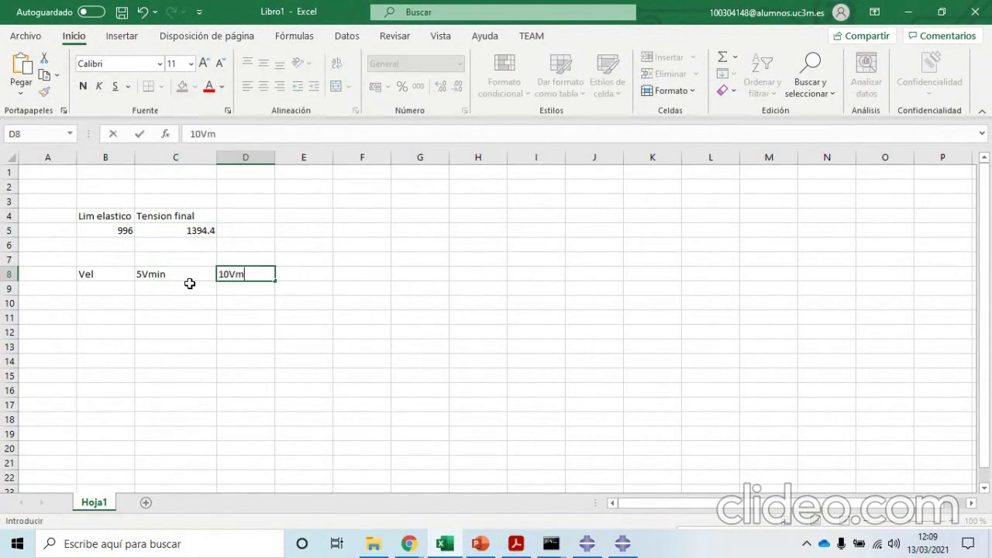
pyautogui.write('Vmin')
# - Enter the velocity 18700 in B9 and calculate five times that value in C9 with =5*B9
pyautogui.click(111, 285)
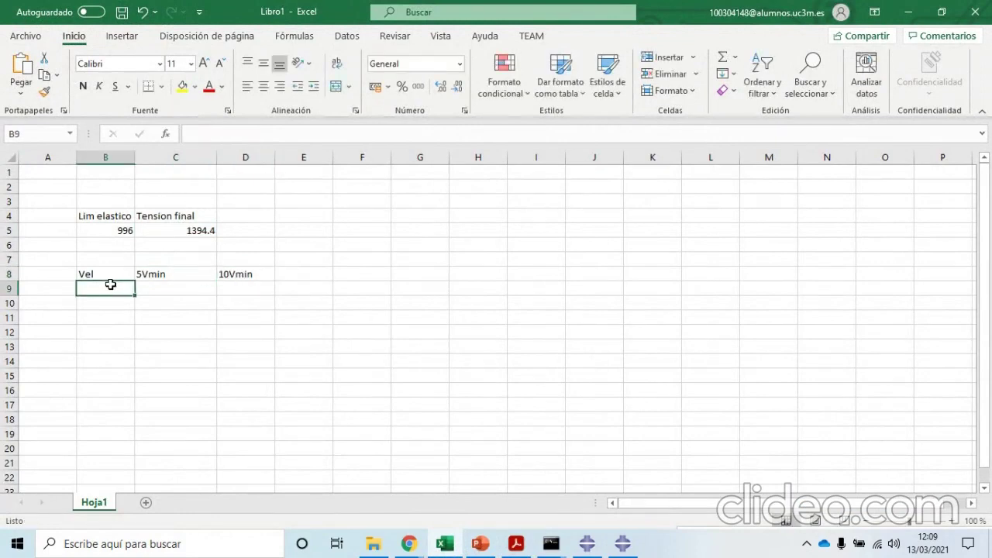
pyautogui.write('18700')
pyautogui.press('Tab')
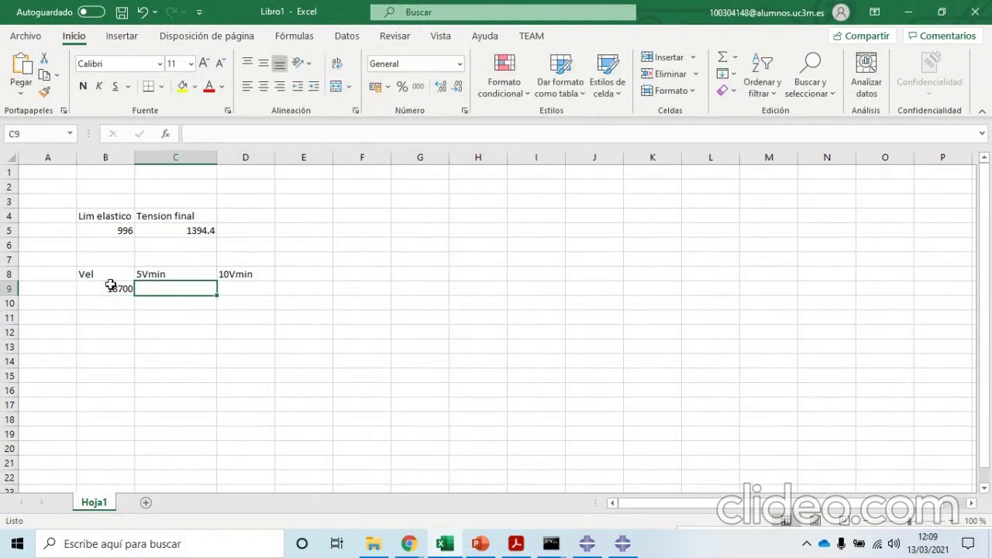
pyautogui.write('=')
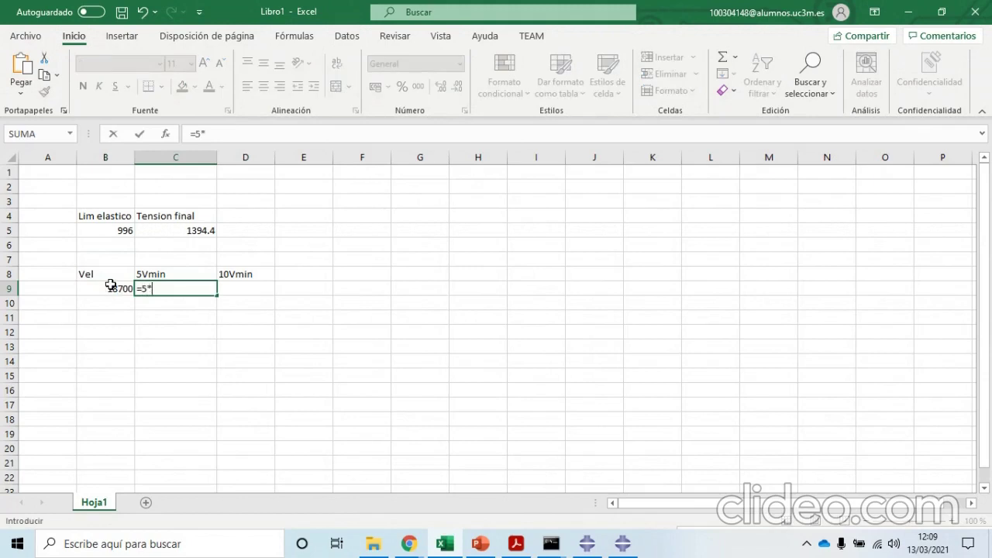
pyautogui.write('5*')
pyautogui.click(111, 285)
pyautogui.press('Return')
# - Calculate ten times the minimum velocity in D9 with =10*B9 and check both velocity formulas
pyautogui.click(235, 291)
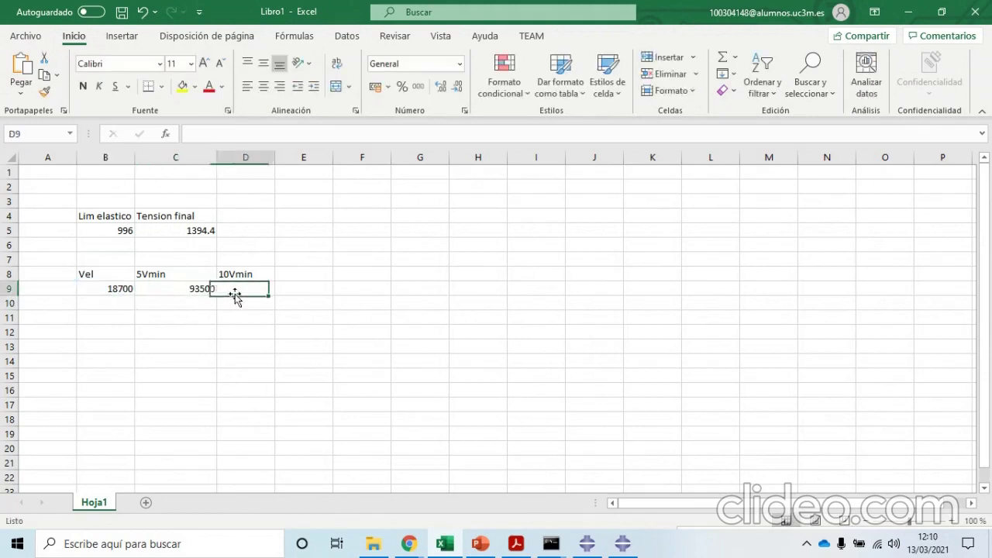
pyautogui.write('=10*')
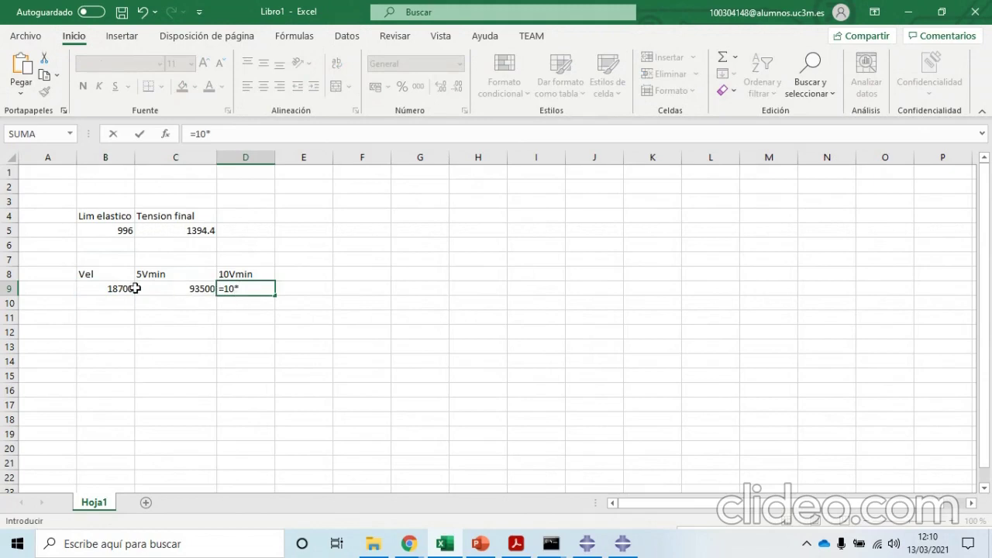
pyautogui.click(137, 291)
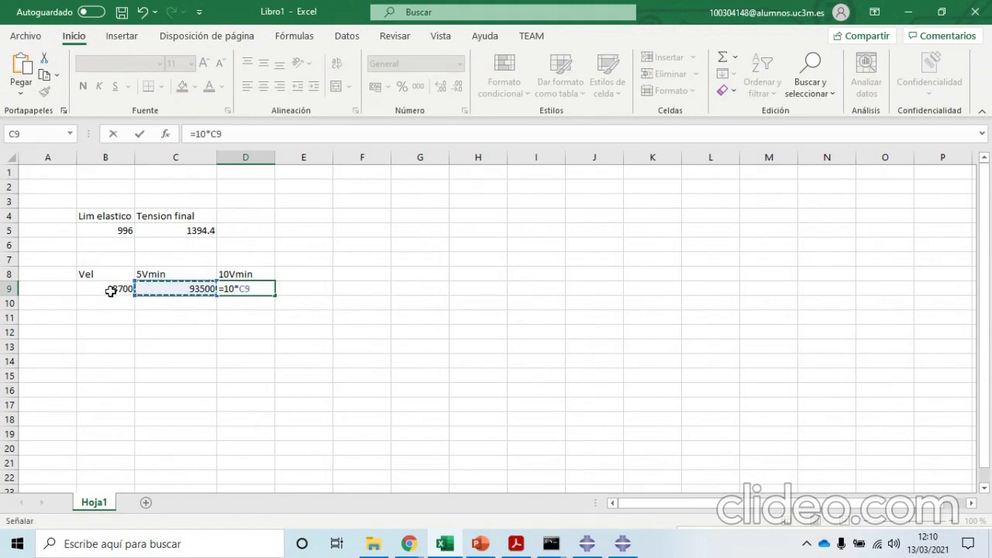
pyautogui.click(110, 289)
pyautogui.press('Return')
pyautogui.click(257, 333)
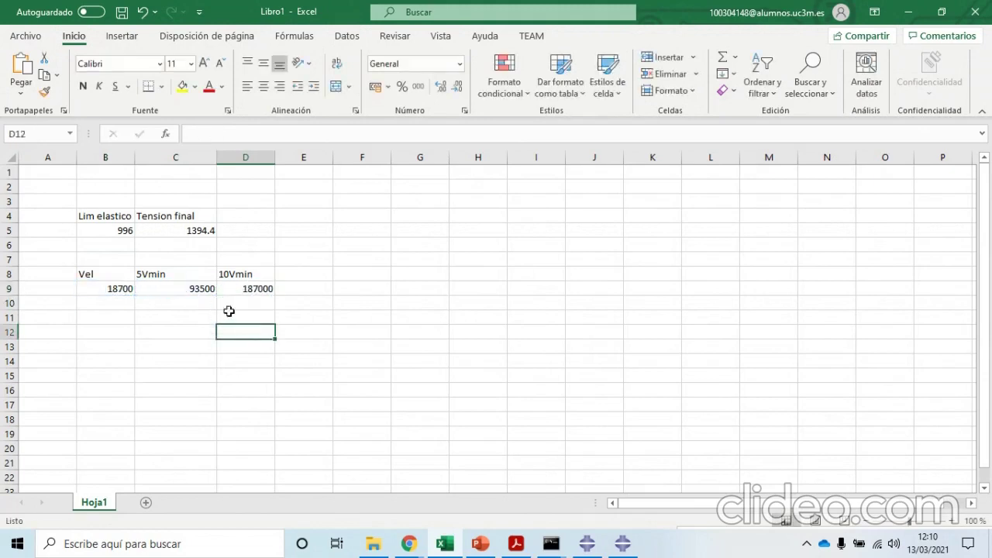
pyautogui.click(206, 290)
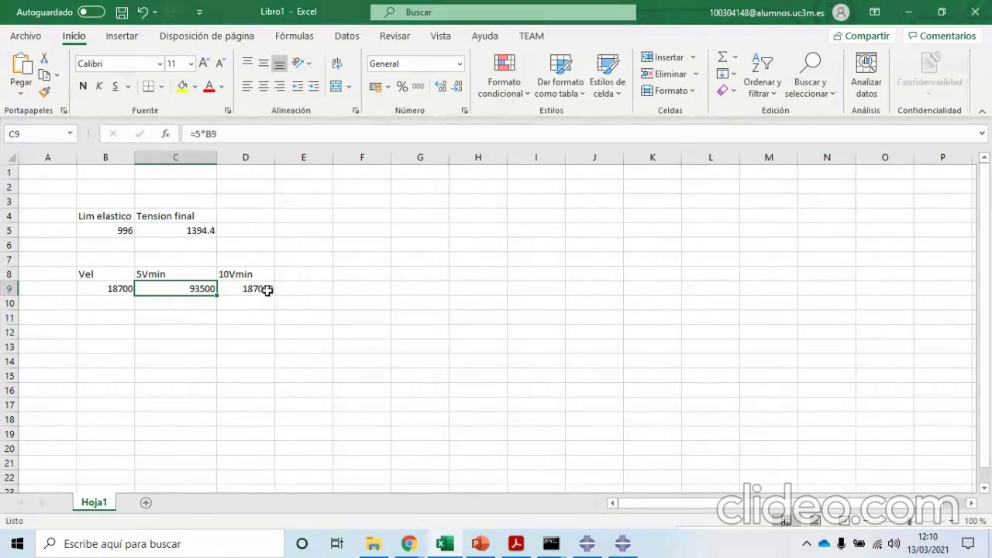
pyautogui.click(266, 290)
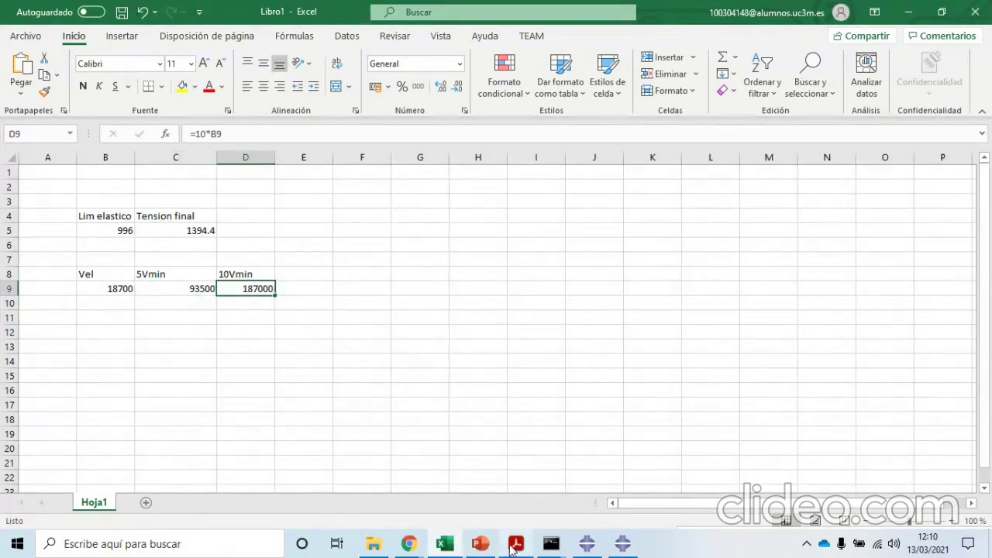
# - Switch to the assignment PDF in Acrobat Reader and read exercise 4's bullets on measuring the plastified length and obtaining the yield stress
pyautogui.click(516, 545)
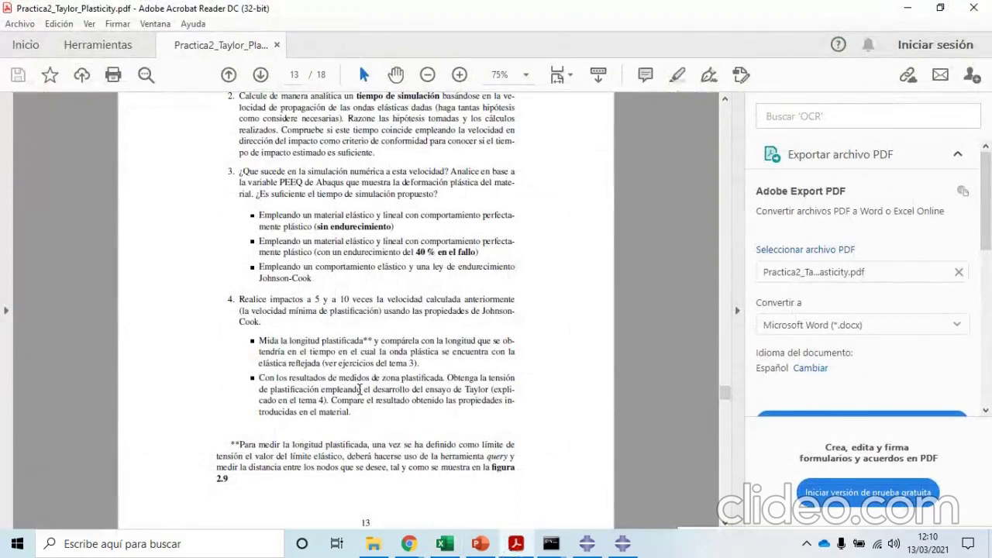
pyautogui.moveTo(269, 346); pyautogui.dragTo(417, 351)
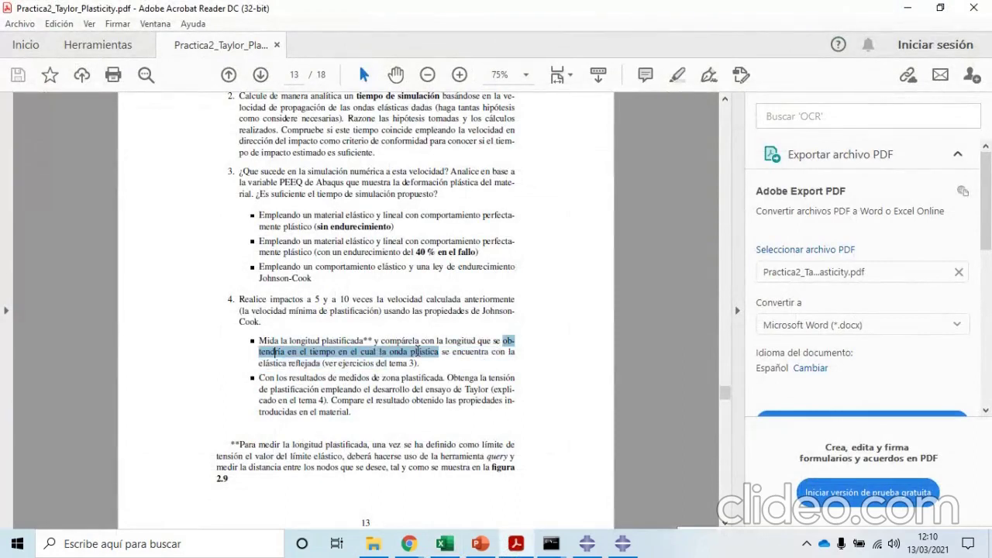
pyautogui.moveTo(259, 342); pyautogui.dragTo(354, 421)
pyautogui.click(374, 351)
pyautogui.click(362, 412)
pyautogui.moveTo(379, 342); pyautogui.dragTo(401, 417)
pyautogui.click(377, 407)
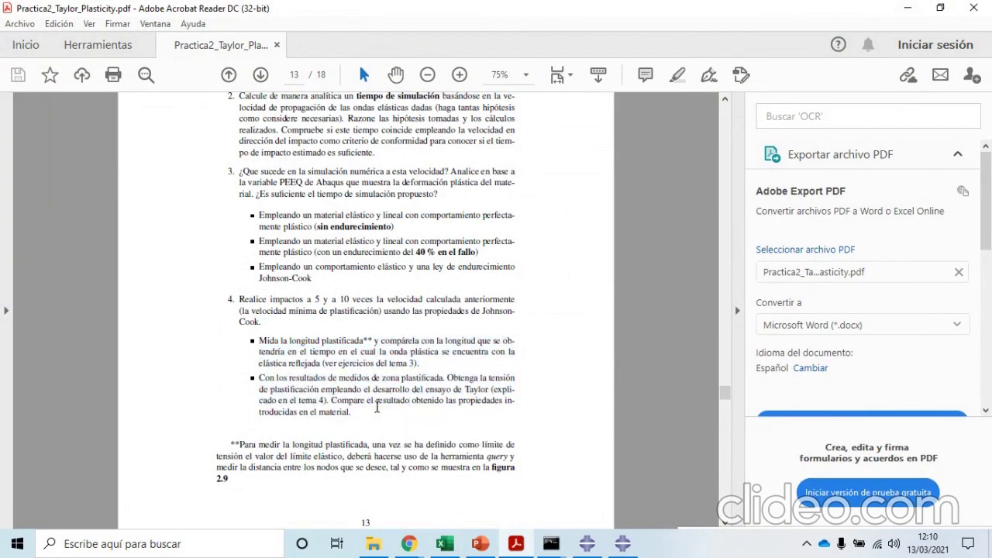
pyautogui.moveTo(263, 340); pyautogui.dragTo(366, 340)
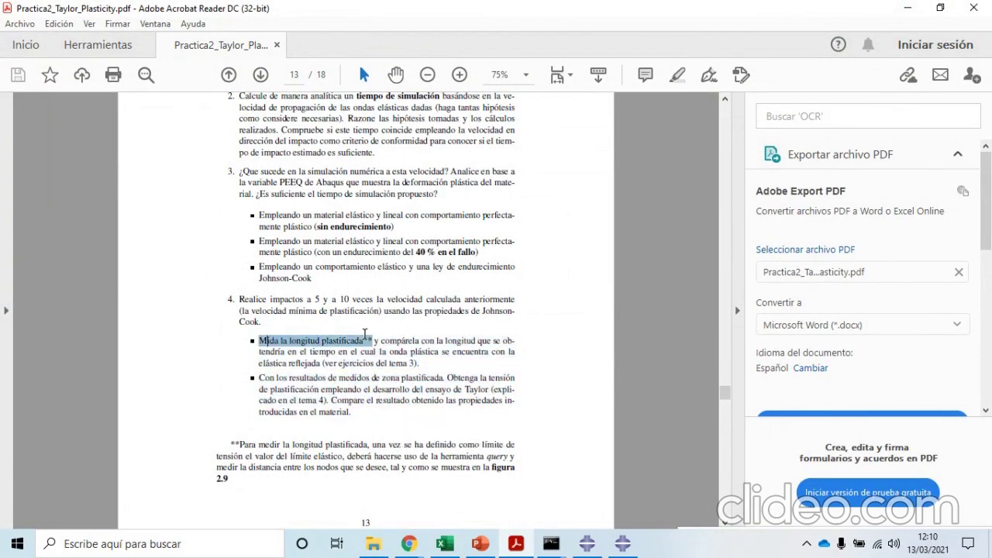
pyautogui.click(515, 445)
# - Switch to the P2.cae model in Abaqus/CAE and open its Property module
pyautogui.hotkey('alt', 'Tab')
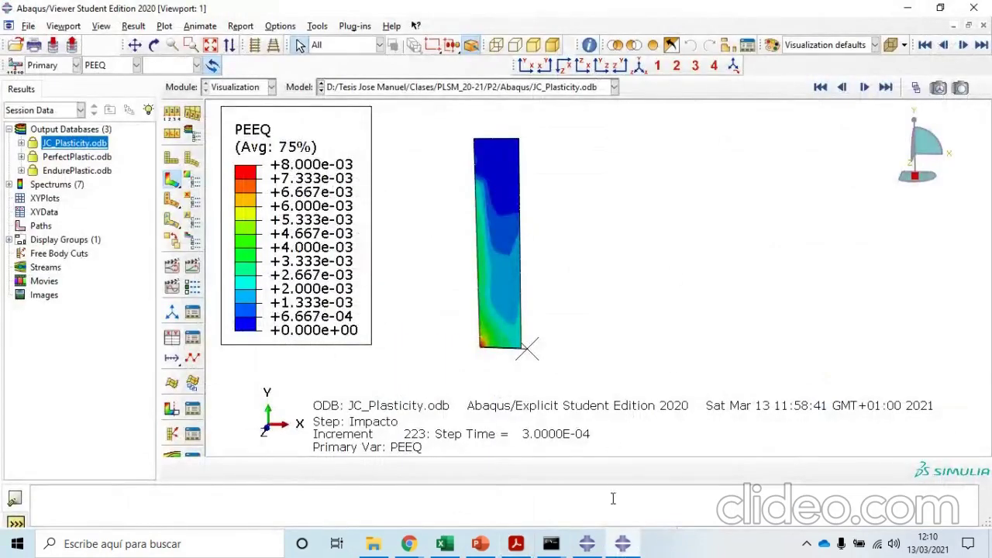
pyautogui.click(586, 542)
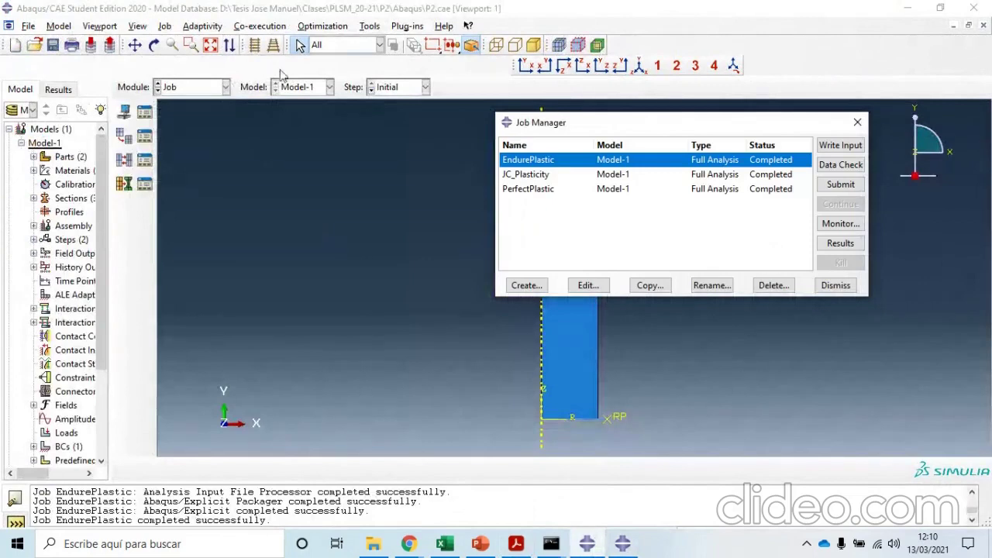
pyautogui.click(186, 89)
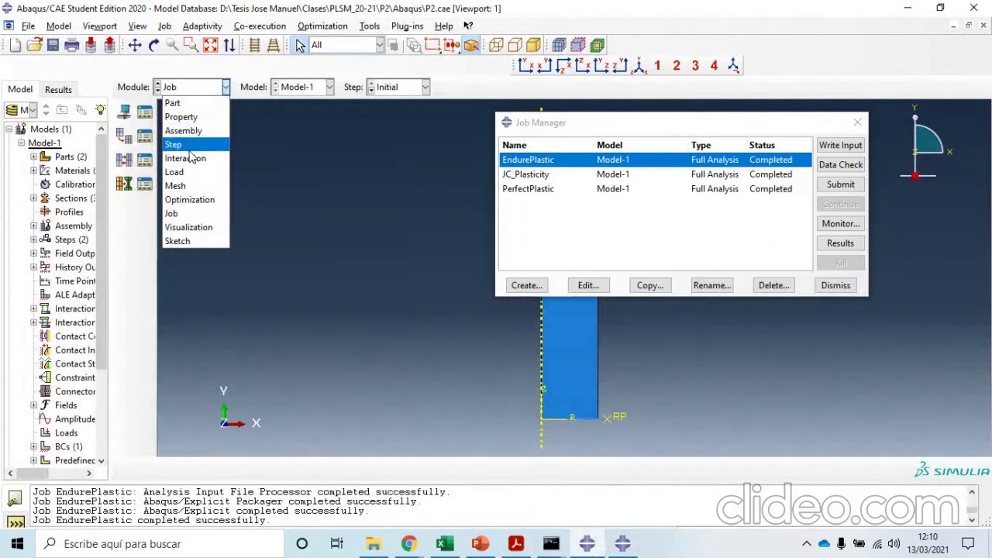
pyautogui.click(183, 117)
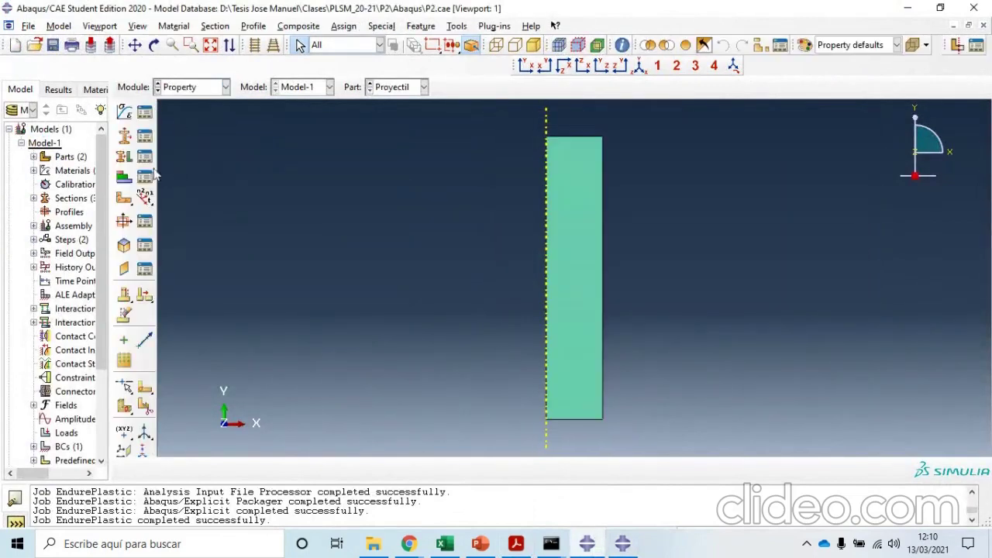
# - Delete the EndurePlastic section assignment from the Proyectil part
pyautogui.click(145, 158)
pyautogui.click(140, 115)
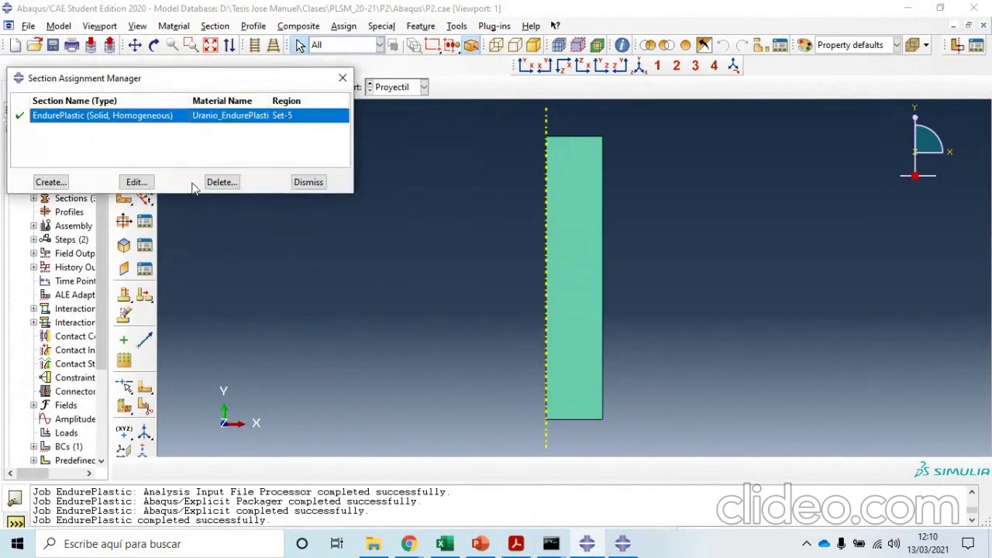
pyautogui.click(221, 182)
pyautogui.click(454, 288)
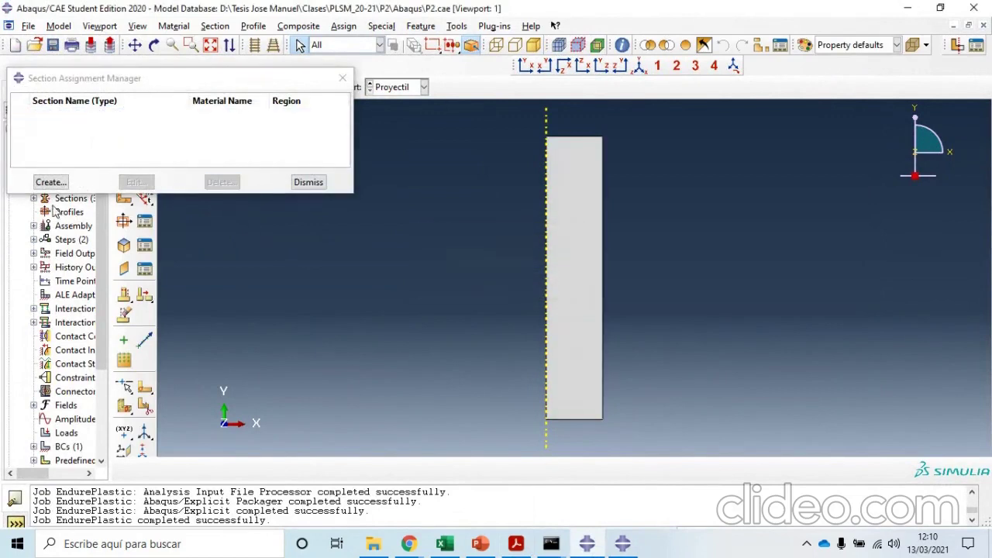
pyautogui.click(343, 78)
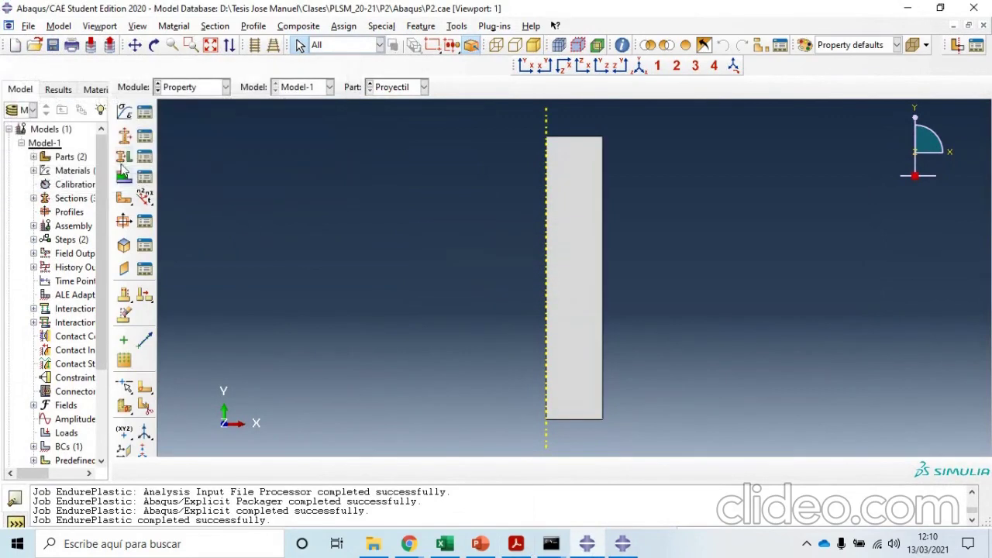
# - Assign the JC_Plastic section to the whole projectile region, with the thickness taken from the section
pyautogui.click(124, 178)
pyautogui.click(587, 194)
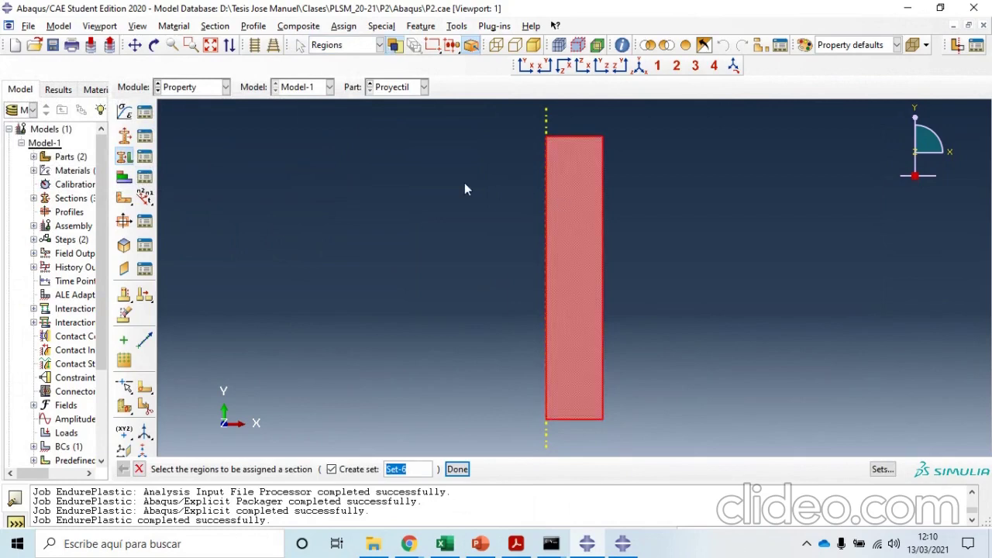
pyautogui.middleClick(465, 186)
pyautogui.click(406, 187)
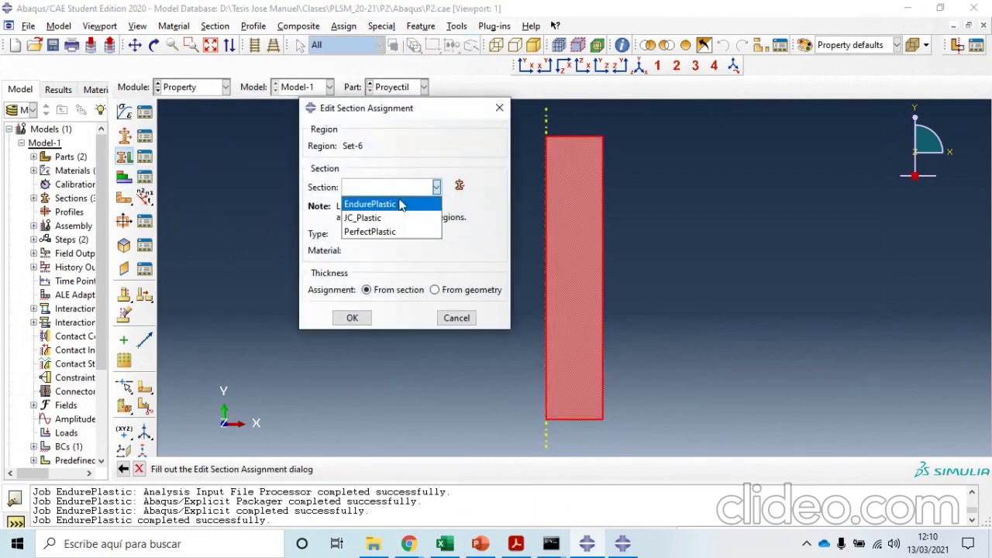
pyautogui.click(362, 218)
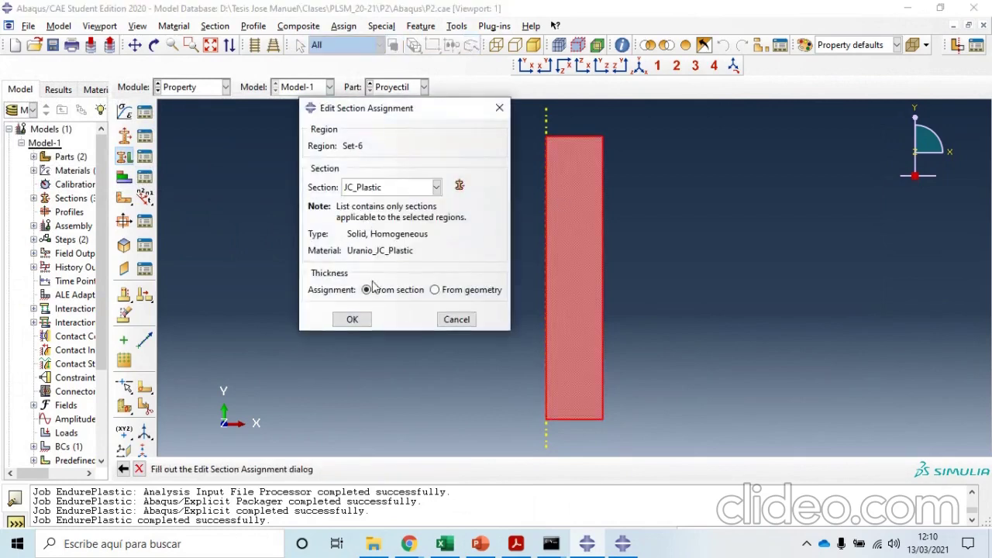
pyautogui.click(353, 318)
# - In the Load module, set the V2 component of the projectile's predefined Velocity field to -93500
pyautogui.click(208, 89)
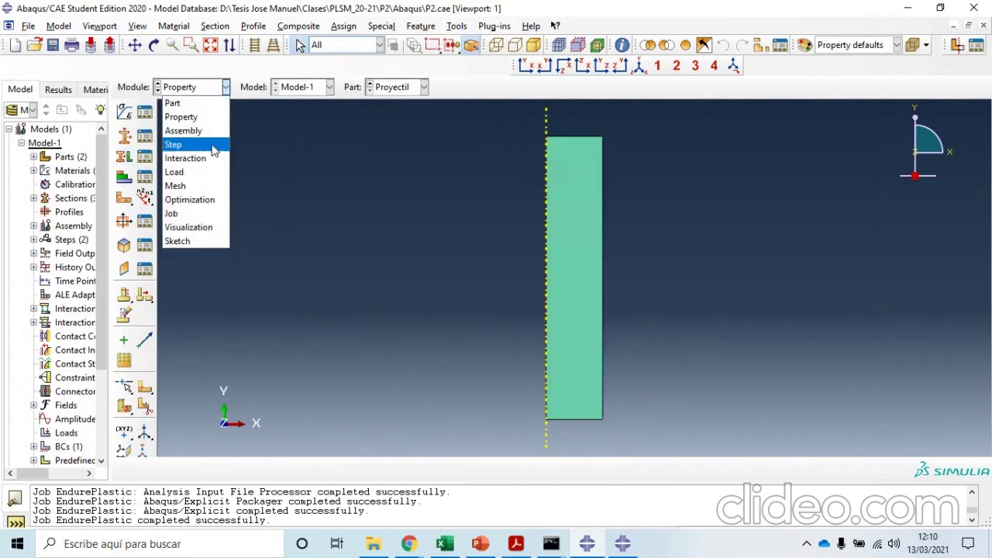
pyautogui.click(196, 169)
pyautogui.click(145, 160)
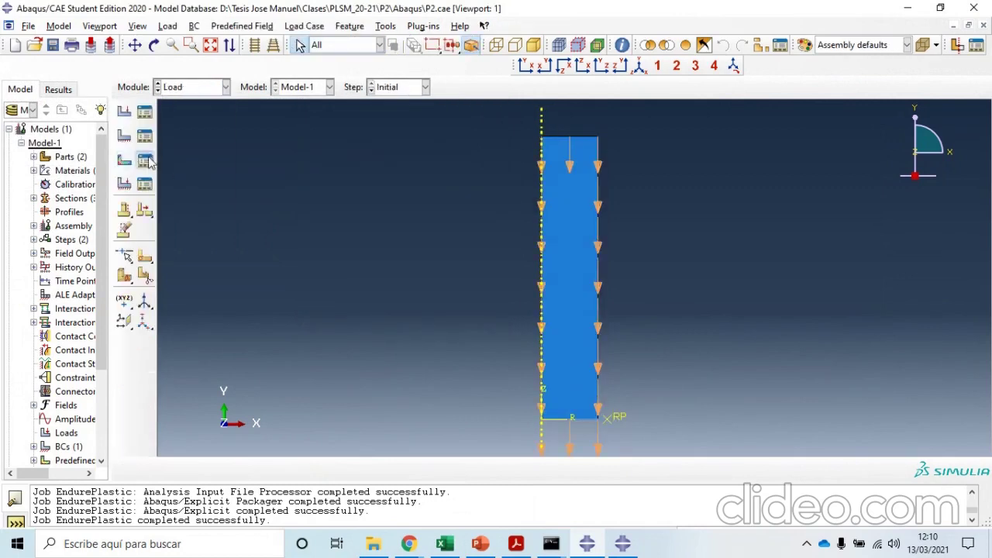
pyautogui.click(327, 120)
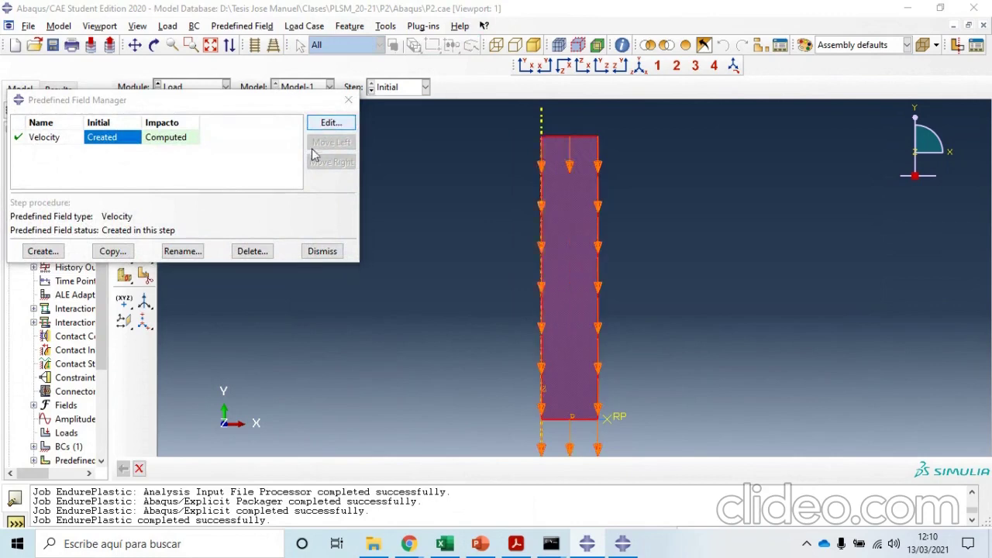
pyautogui.moveTo(406, 268); pyautogui.dragTo(378, 272)
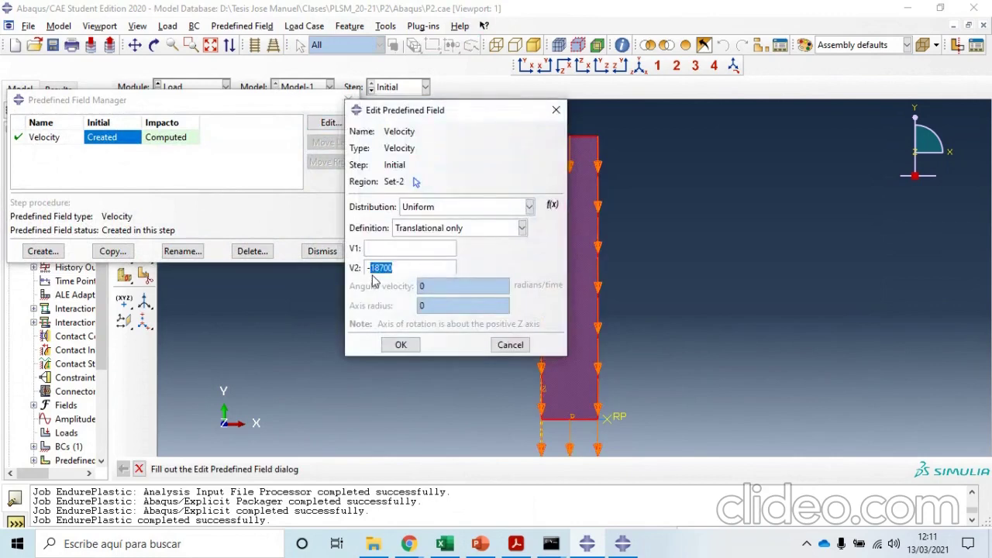
pyautogui.write('935')
pyautogui.click(400, 345)
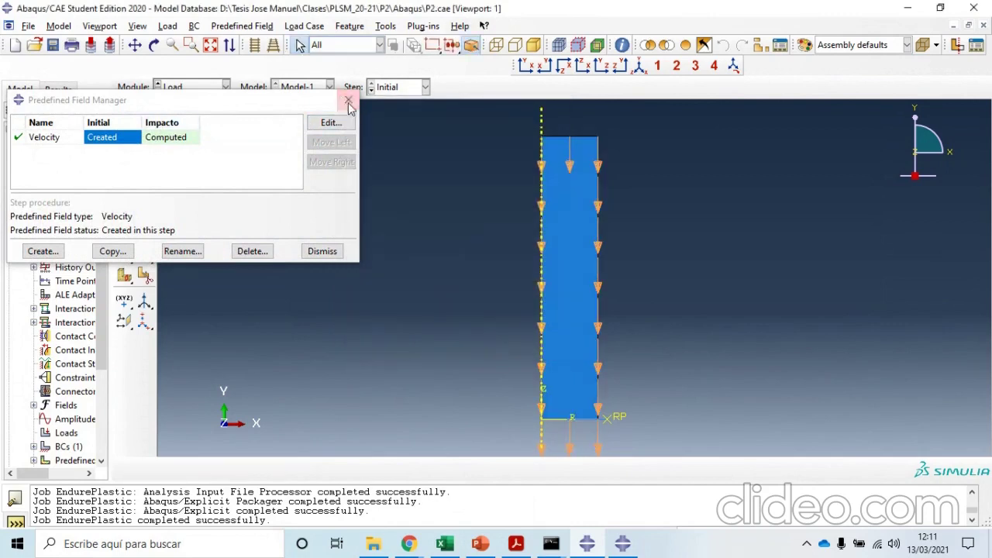
# - Open the Job module and start creating a new job from Model-1
pyautogui.click(226, 87)
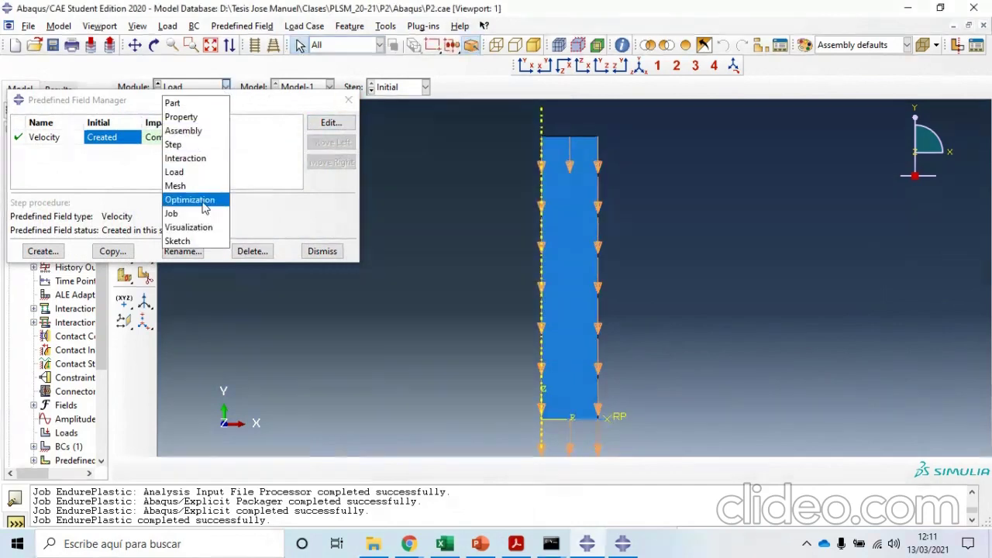
pyautogui.click(196, 207)
pyautogui.click(124, 112)
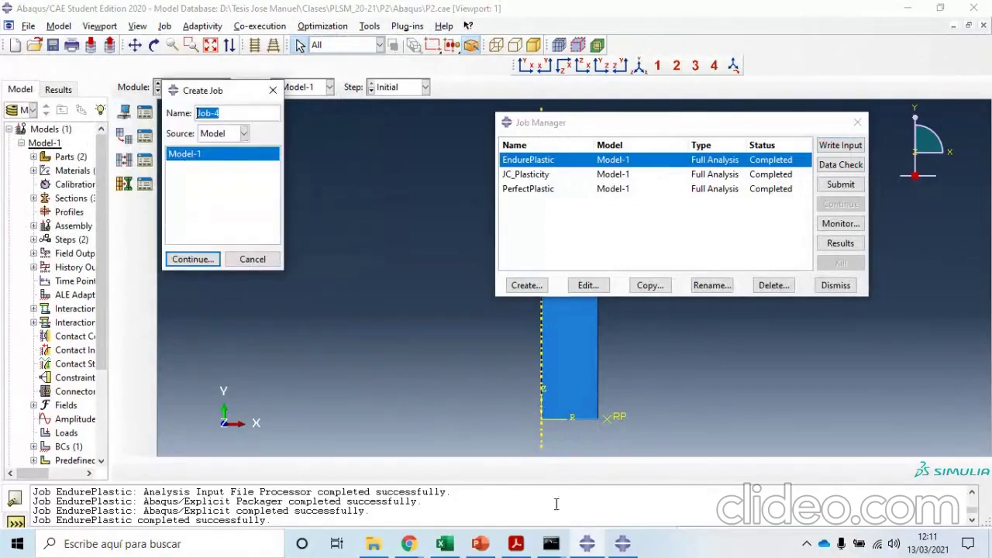
# - Switch to the assignment PDF in Acrobat Reader, reread exercise 4's Johnson-Cook impact requirement, and return to Abaqus/CAE
pyautogui.click(524, 546)
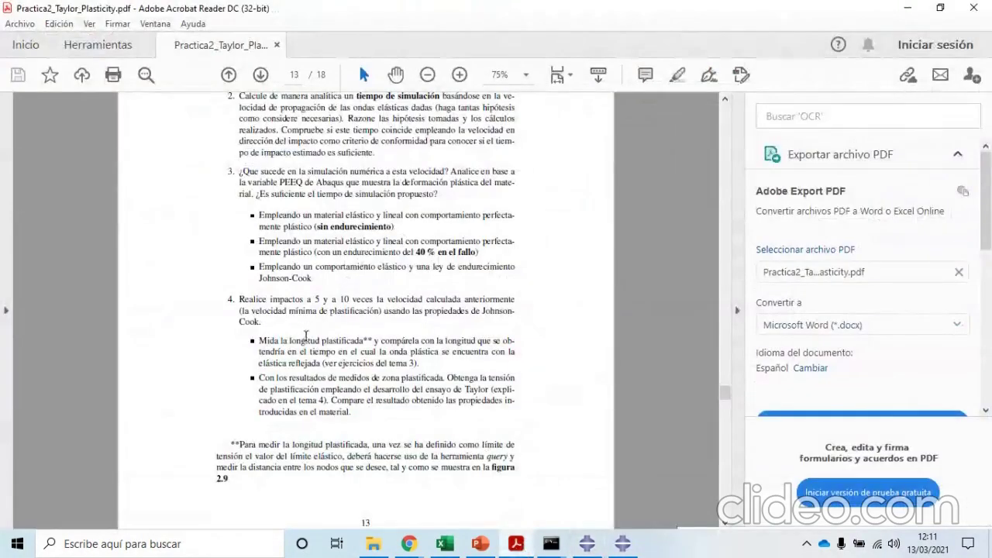
pyautogui.moveTo(393, 311); pyautogui.dragTo(278, 341)
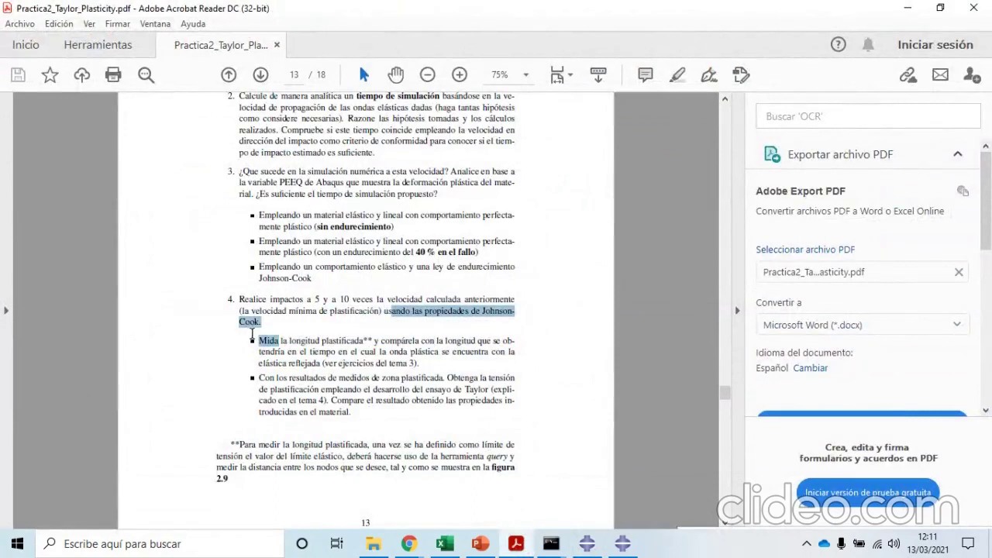
pyautogui.click(475, 341)
pyautogui.click(587, 543)
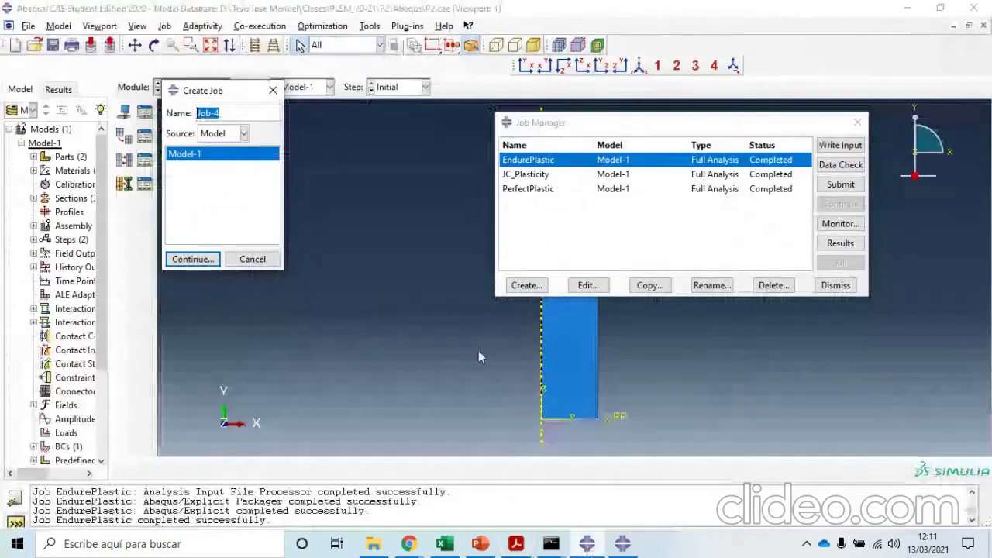
# - Name the new job JC_Plastic_5Vmin, accept its full-analysis settings, and submit it
pyautogui.press('BackSpace')
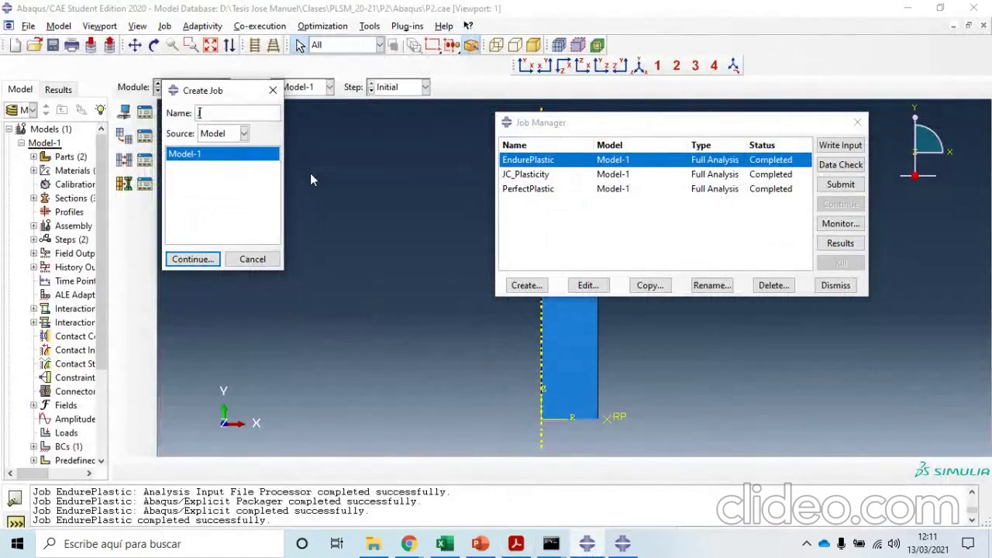
pyautogui.write('JC_Plastic_5Vmin')
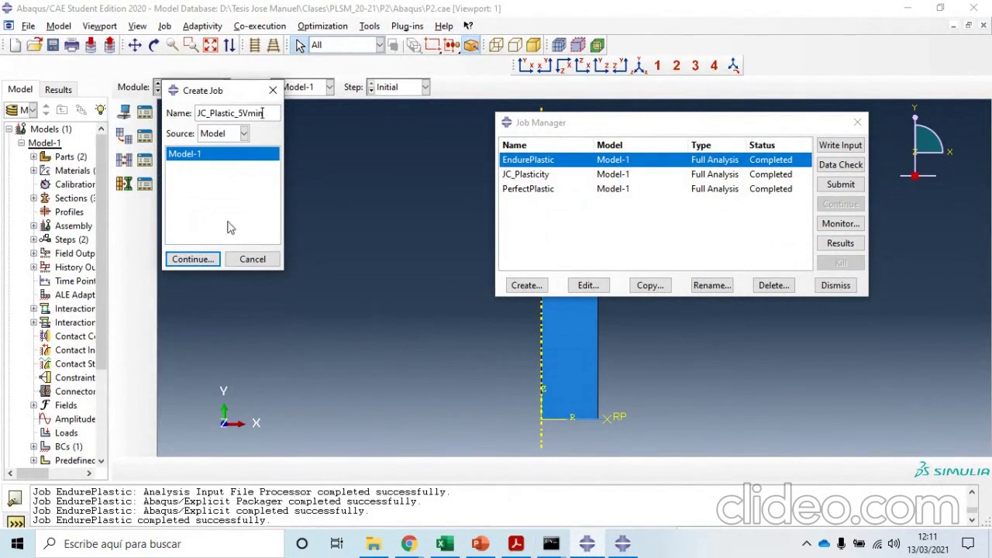
pyautogui.click(191, 259)
pyautogui.click(203, 435)
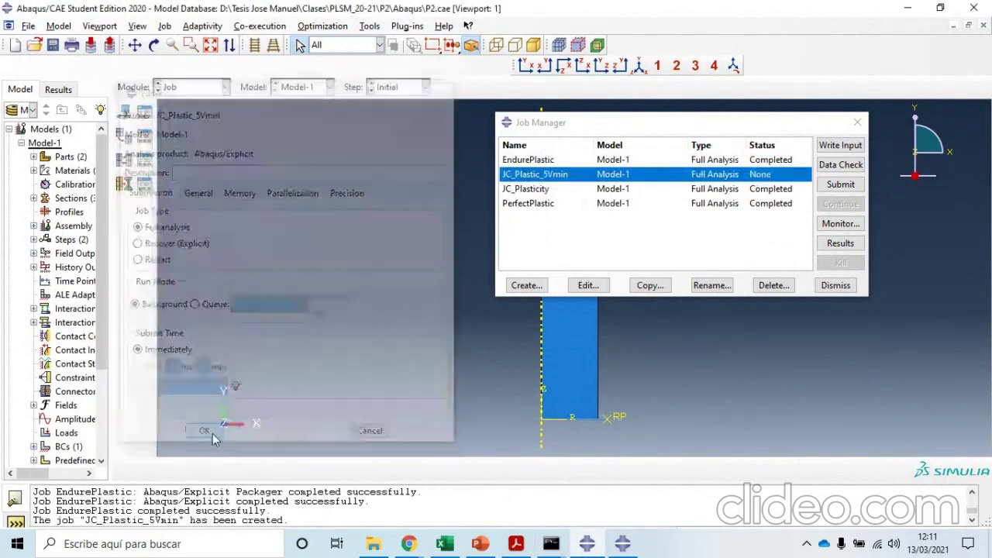
pyautogui.click(841, 185)
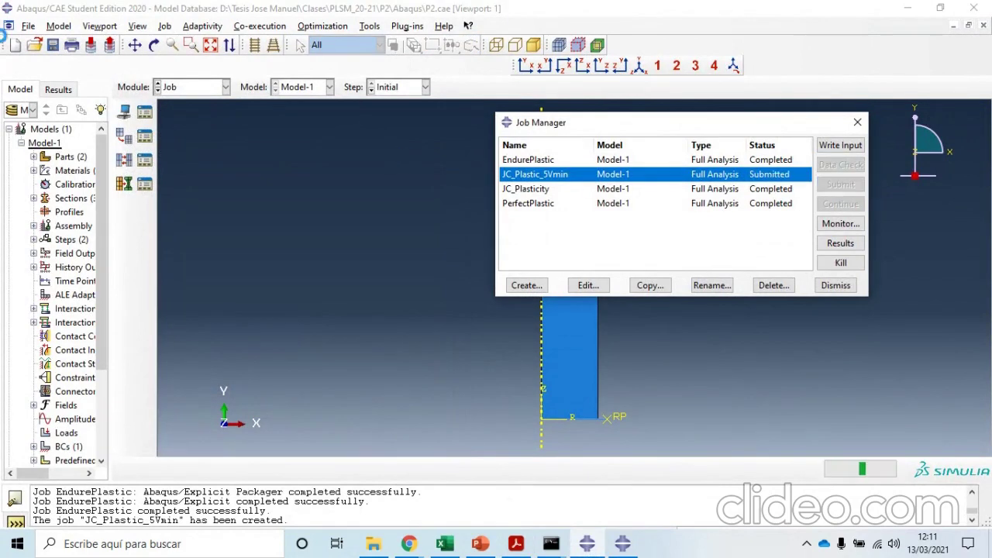
pyautogui.click(186, 88)
pyautogui.click(186, 88)
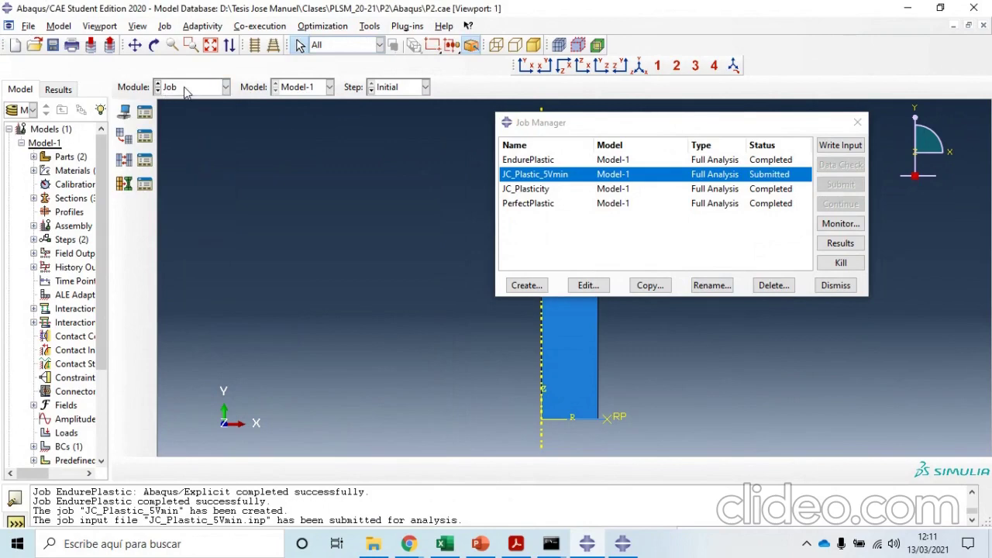
pyautogui.click(186, 88)
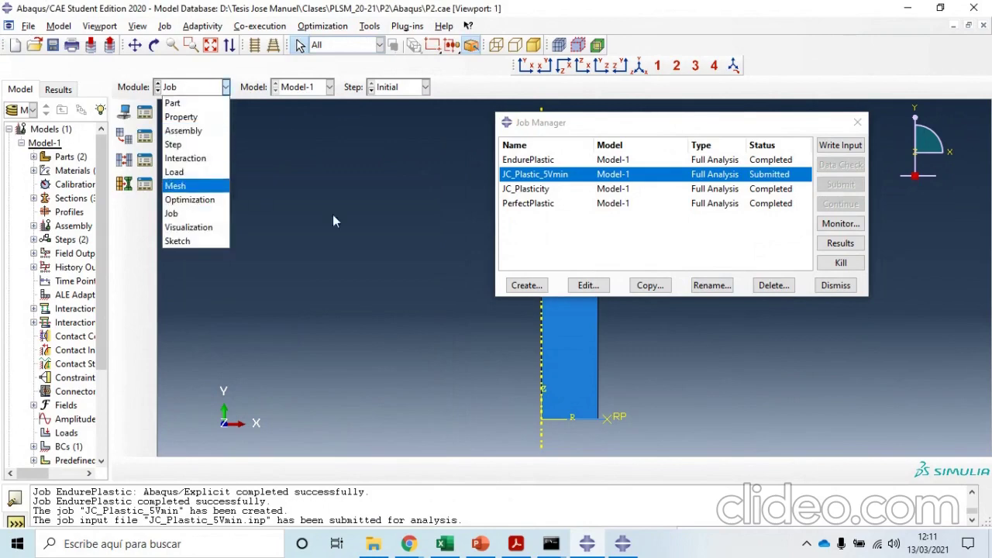
pyautogui.click(655, 240)
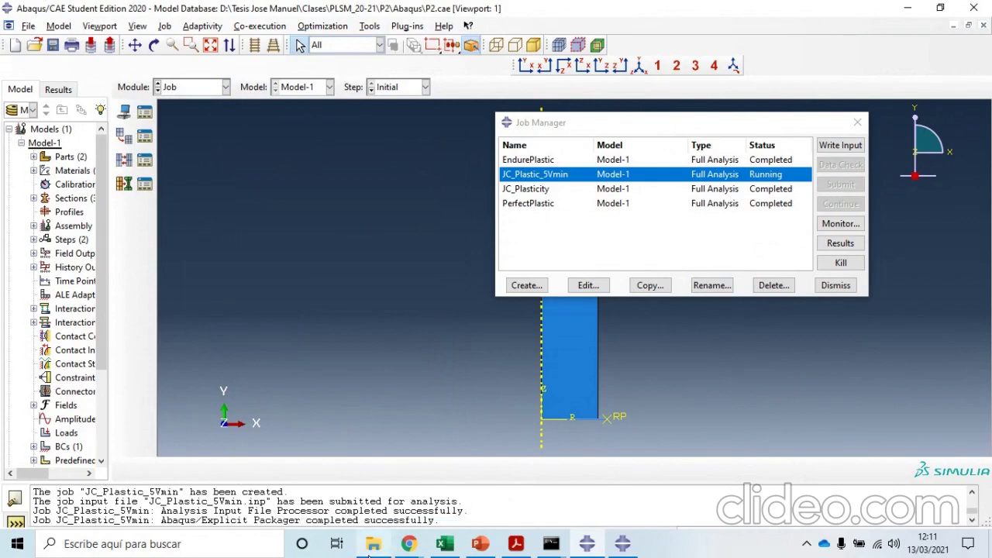
# - Switch to the Abaqus folder in File Explorer and delete all JC_Plastic_5Vmin files except the INP and ODB files
pyautogui.moveTo(369, 556)
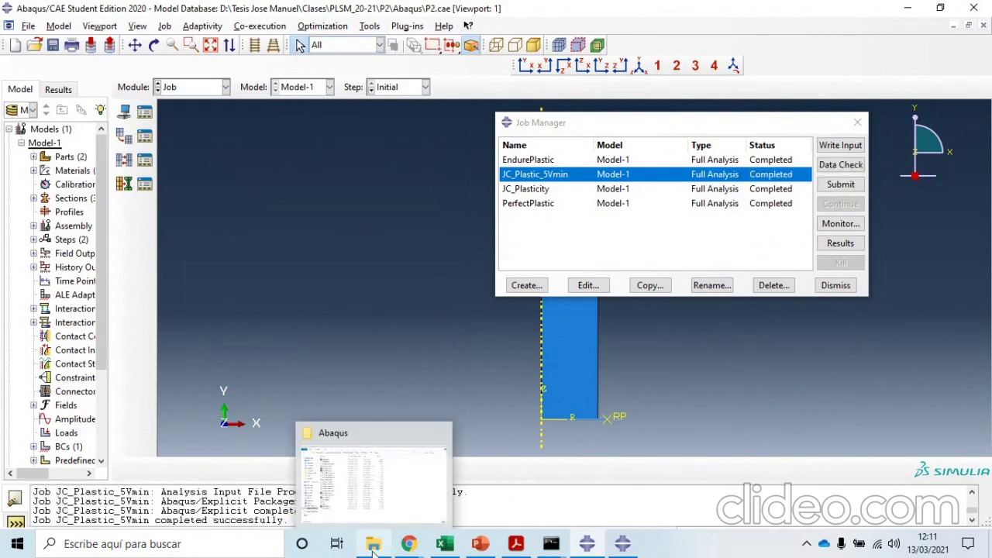
pyautogui.click(387, 488)
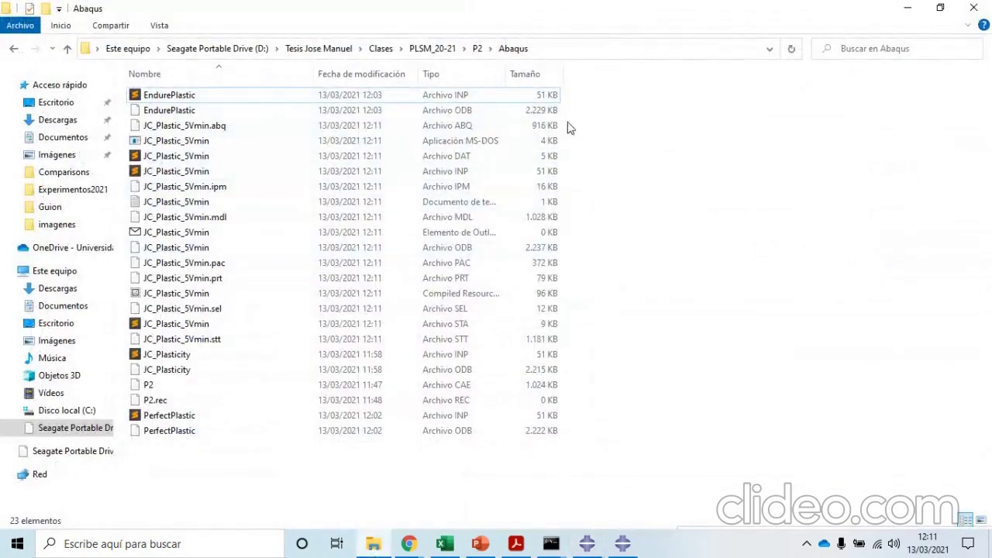
pyautogui.moveTo(569, 127); pyautogui.dragTo(220, 341)
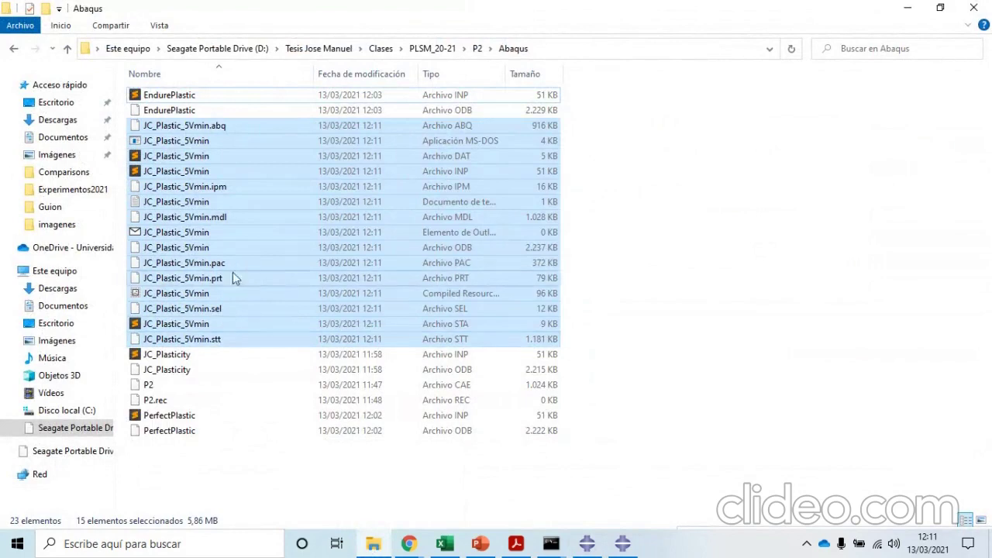
pyautogui.keyDown('ctrl'); pyautogui.click(252, 250); pyautogui.keyUp('ctrl')
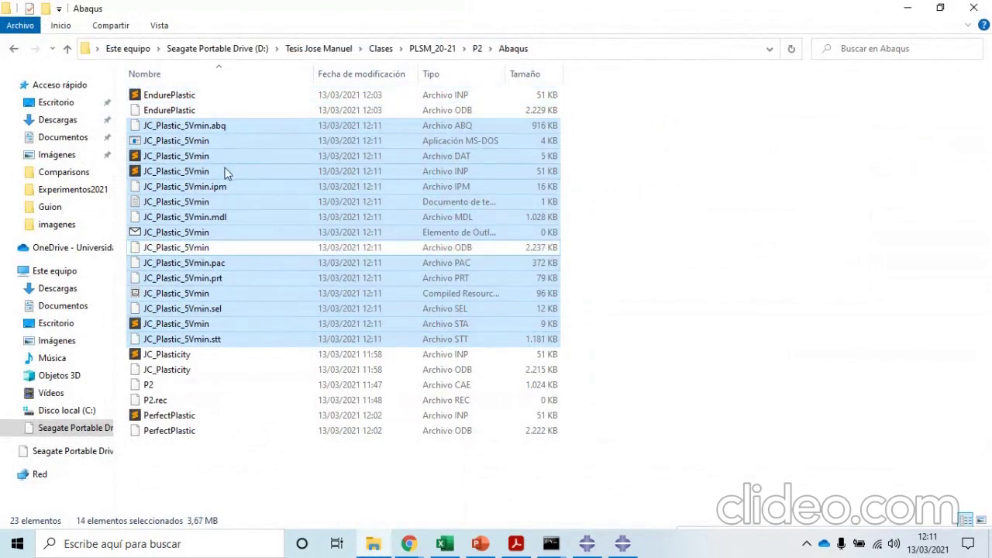
pyautogui.keyDown('ctrl'); pyautogui.click(227, 172); pyautogui.keyUp('ctrl')
pyautogui.rightClick(216, 196)
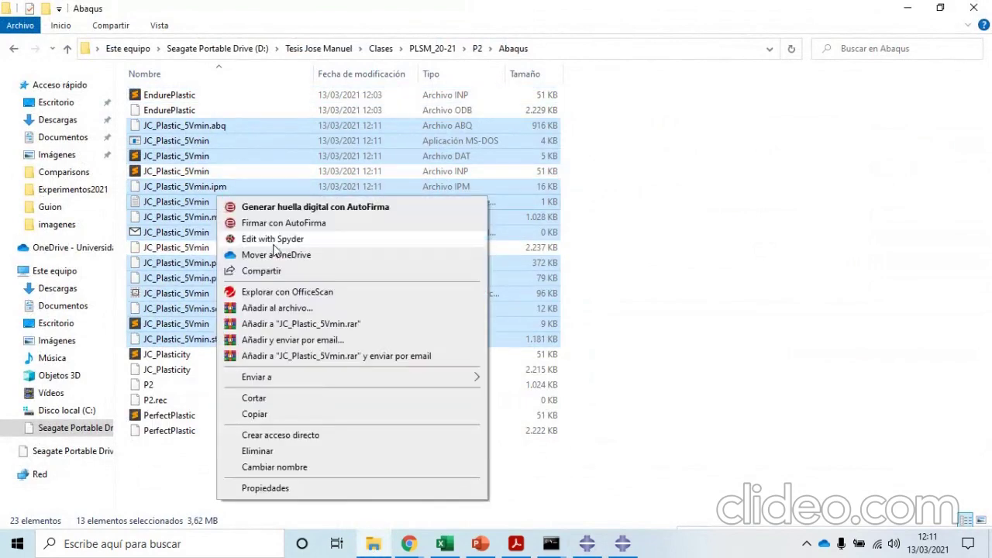
pyautogui.click(301, 453)
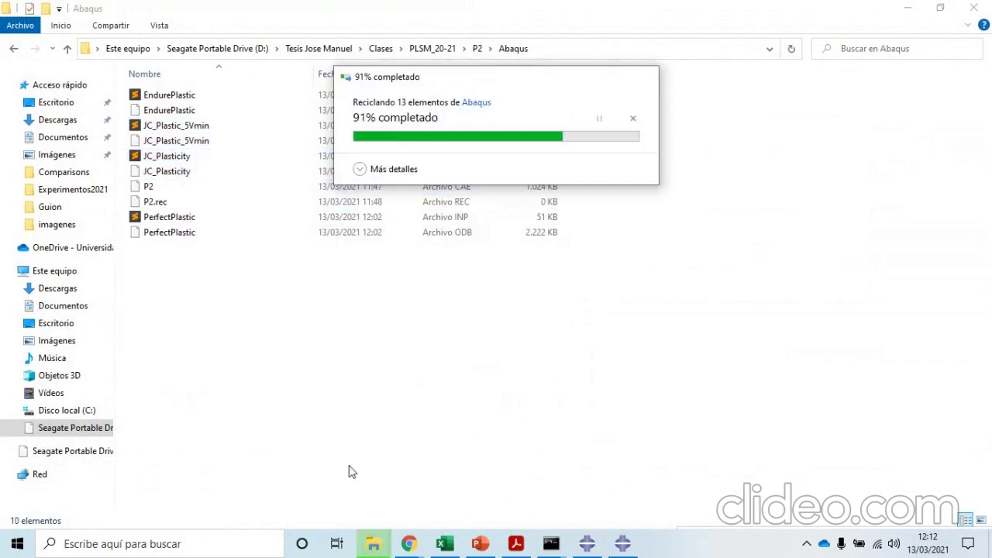
# - Return to P2.cae in Abaqus/CAE and set the predefined Velocity field's V2 component to -187000 in the Load module
pyautogui.click(587, 543)
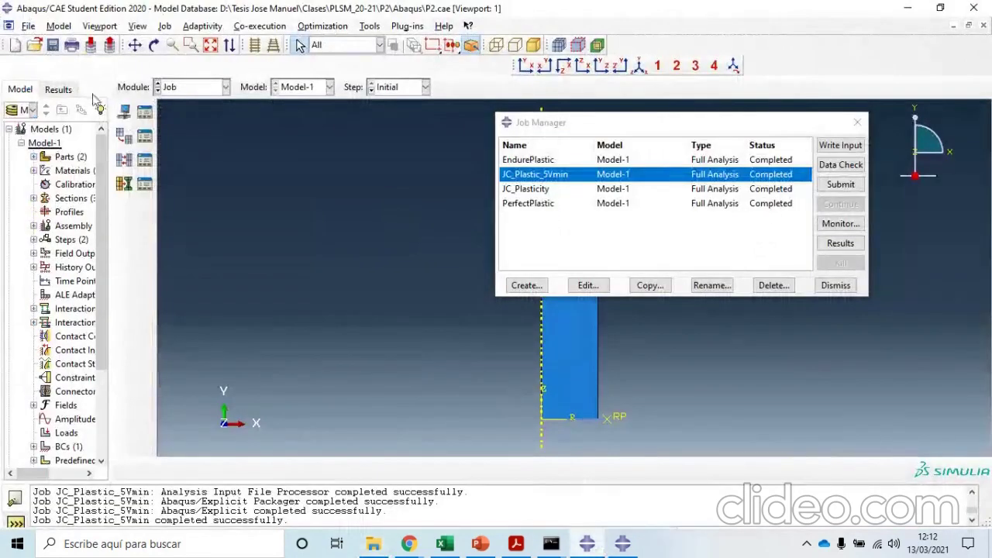
pyautogui.click(181, 88)
pyautogui.click(183, 180)
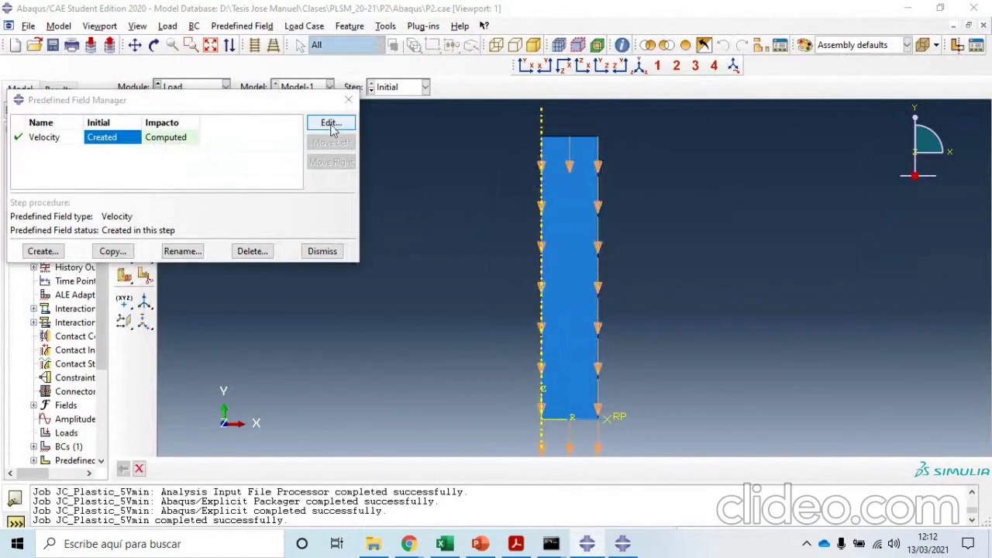
pyautogui.click(329, 124)
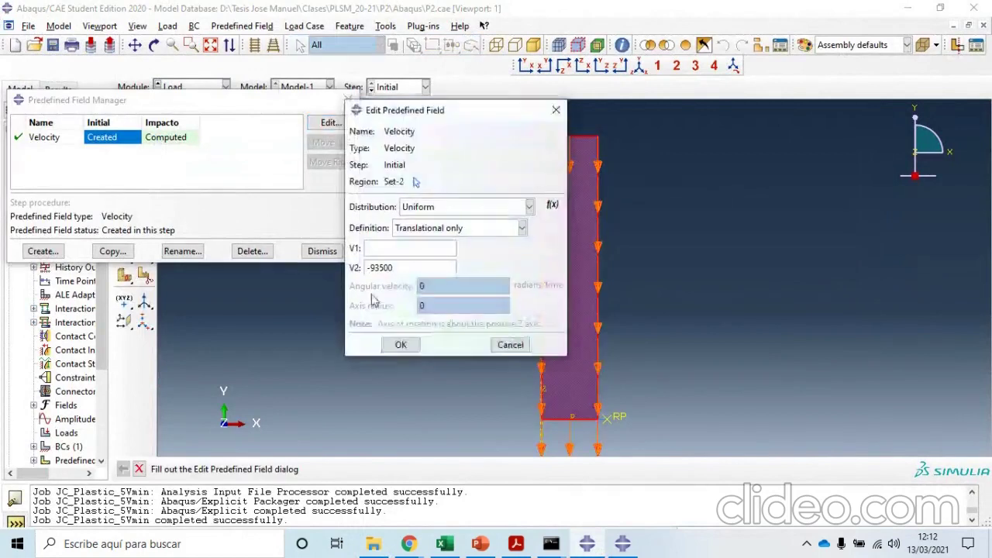
pyautogui.moveTo(412, 268); pyautogui.dragTo(370, 268)
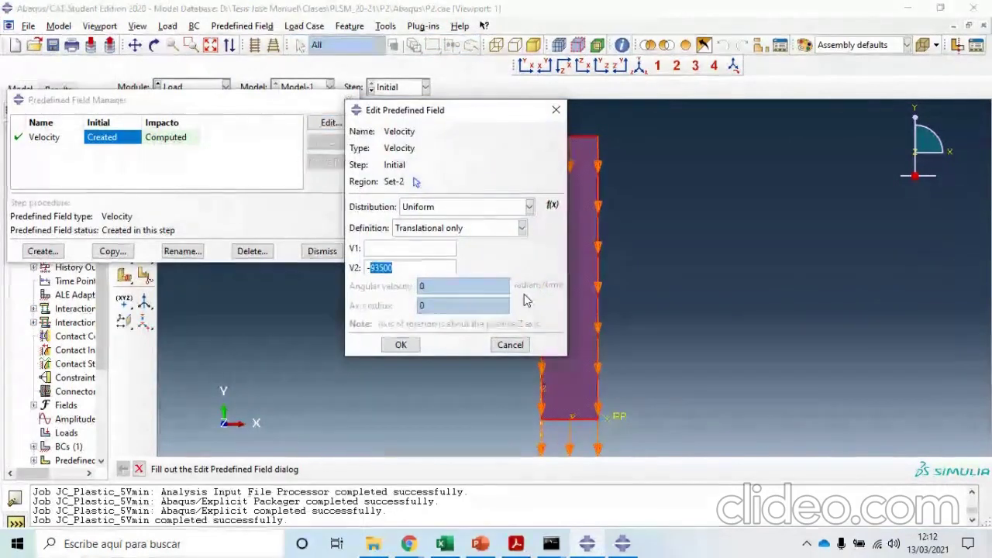
pyautogui.write('187000')
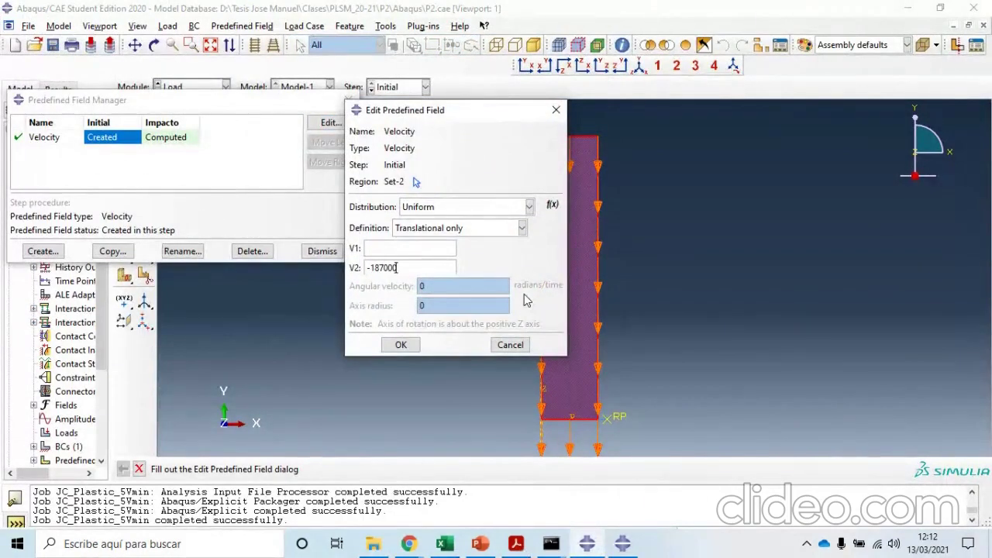
pyautogui.click(400, 345)
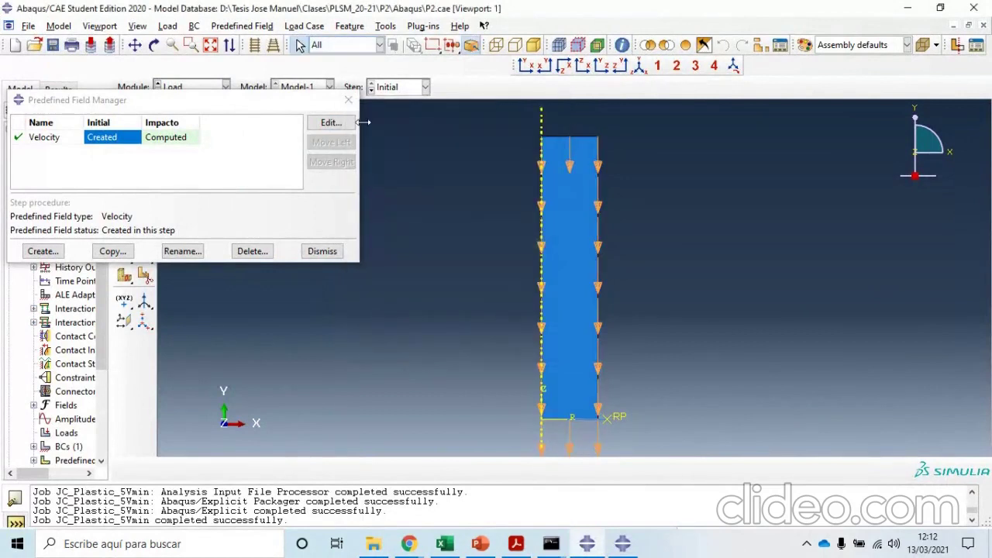
# - Create a full-analysis job named JC_Plastic_10Vmin from Model-1 in the Job module and submit it
pyautogui.click(348, 100)
pyautogui.click(225, 87)
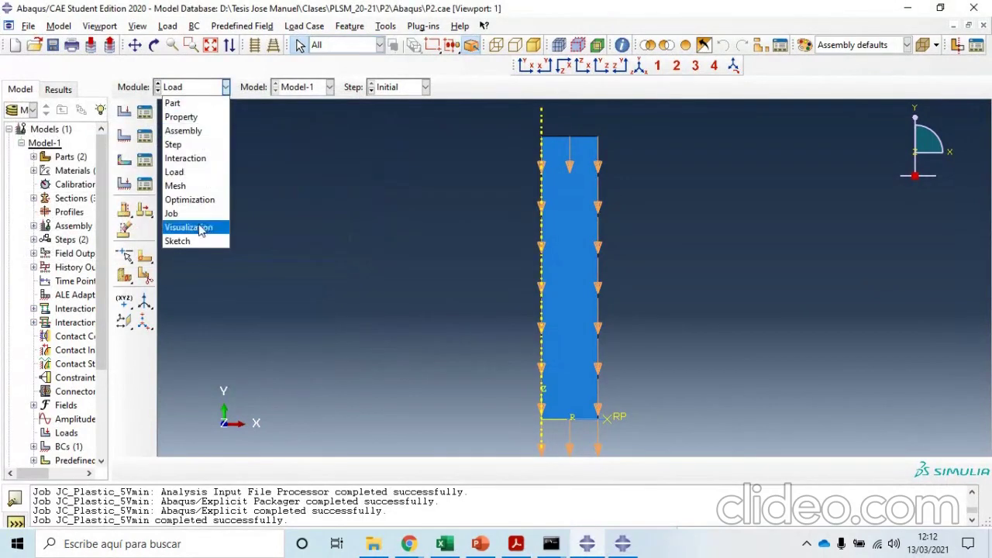
pyautogui.click(172, 213)
pyautogui.click(145, 111)
pyautogui.click(137, 113)
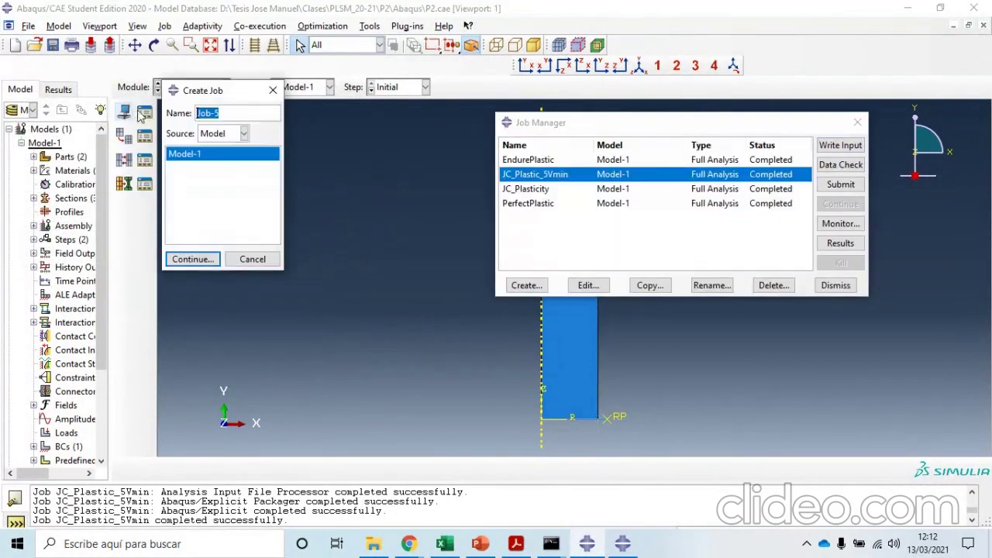
pyautogui.write('JC')
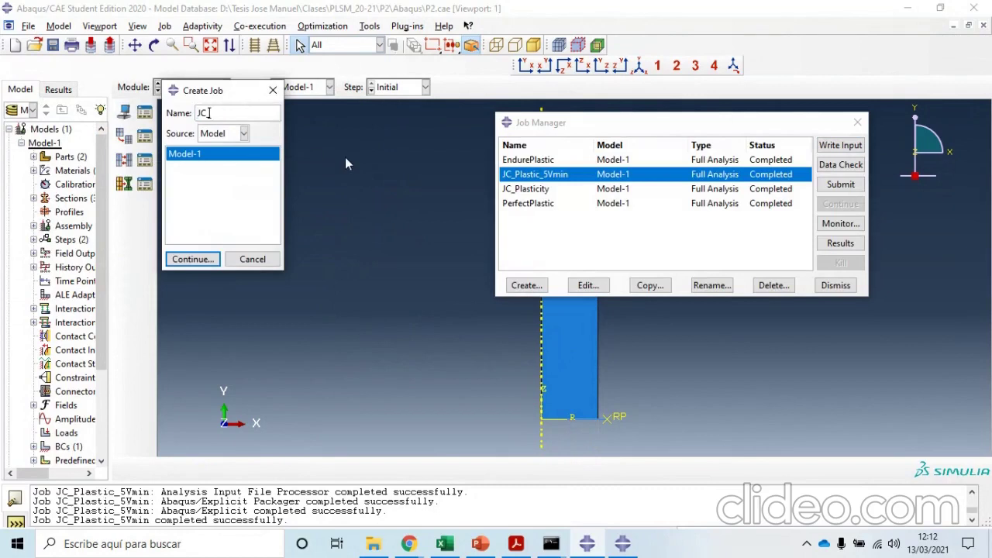
pyautogui.write('_Plastic_10Vmin')
pyautogui.click(205, 259)
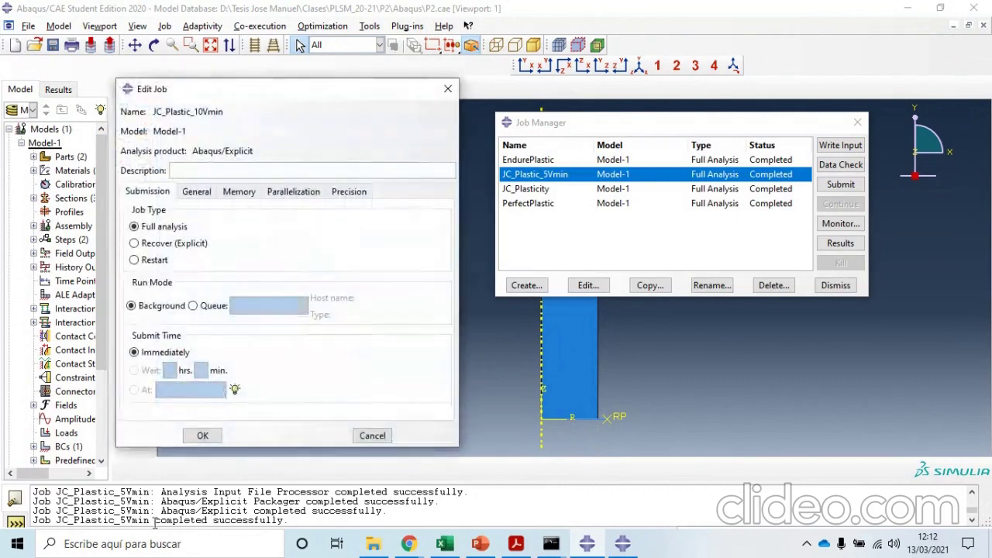
pyautogui.click(202, 436)
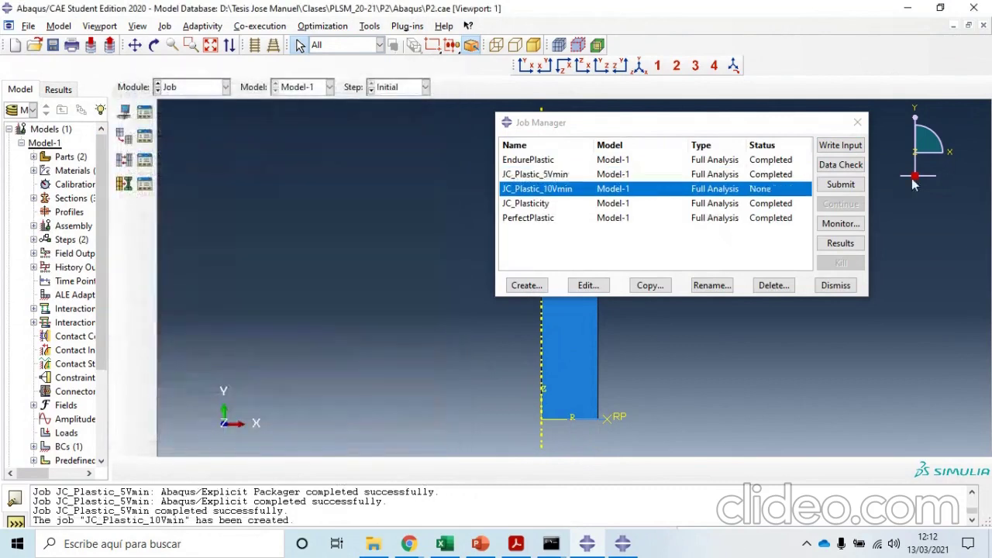
pyautogui.click(841, 184)
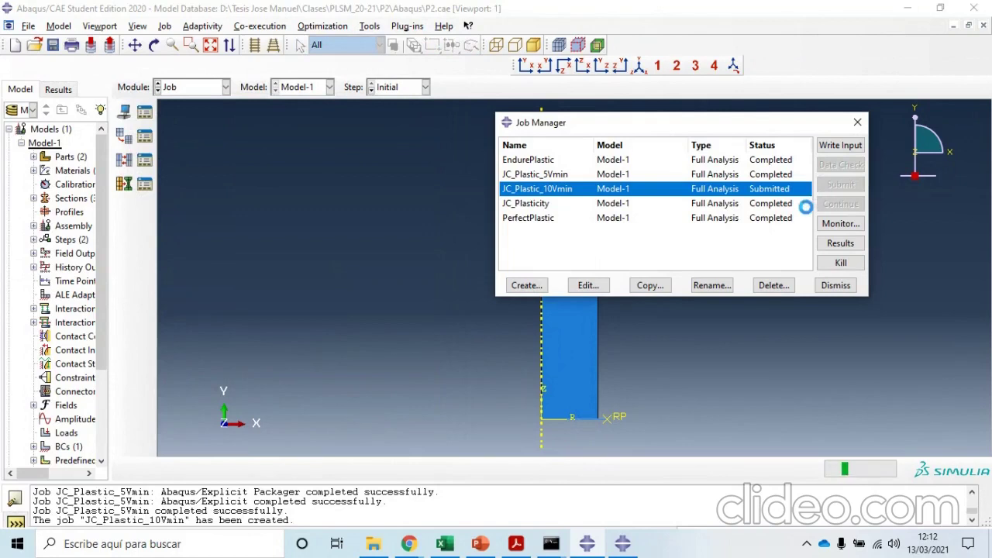
# - Switch to Abaqus/Viewer, open JC_Plastic_5Vmin.odb, and plot the Mises stress contours on the deformed shape
pyautogui.click(623, 543)
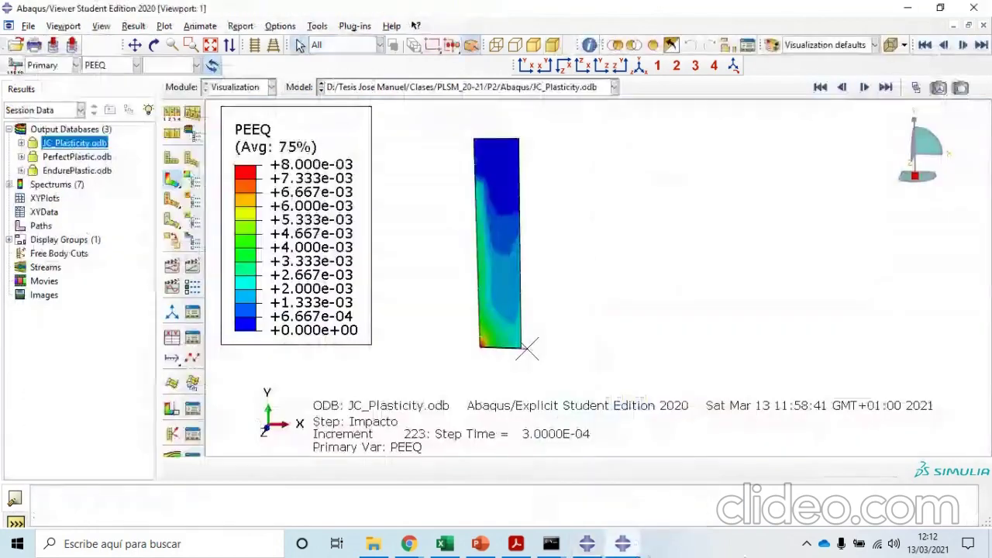
pyautogui.click(29, 25)
pyautogui.click(37, 49)
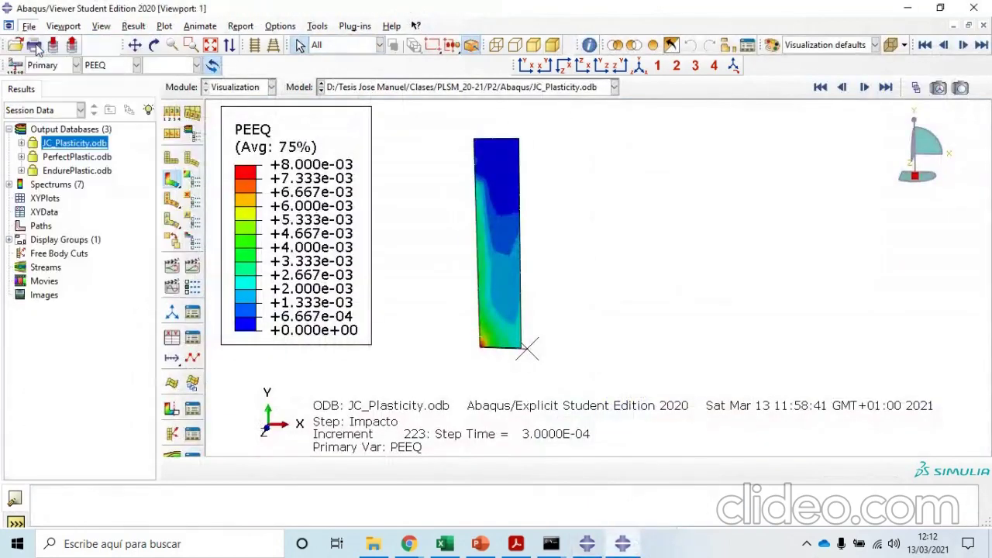
pyautogui.doubleClick(380, 230)
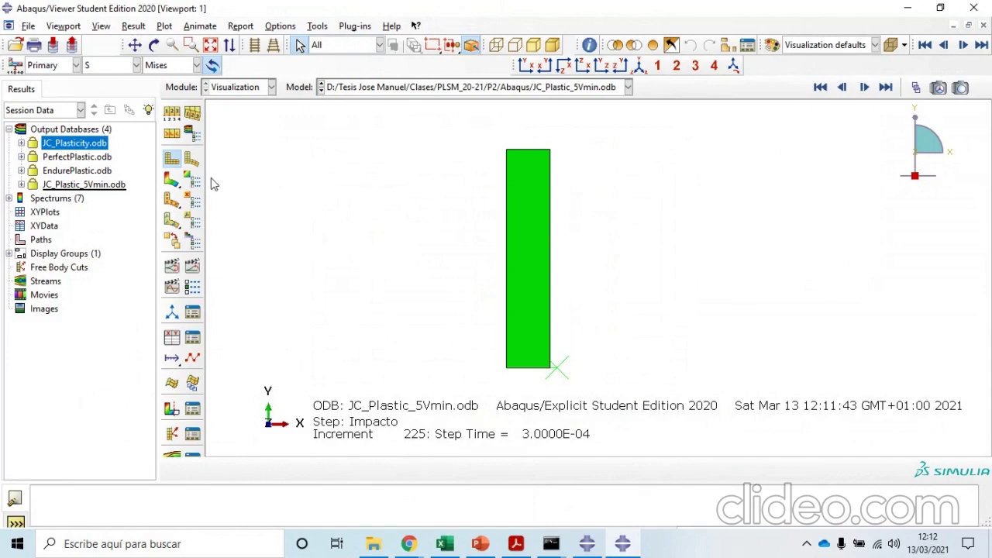
pyautogui.click(104, 67)
pyautogui.click(102, 67)
pyautogui.click(130, 67)
pyautogui.click(131, 66)
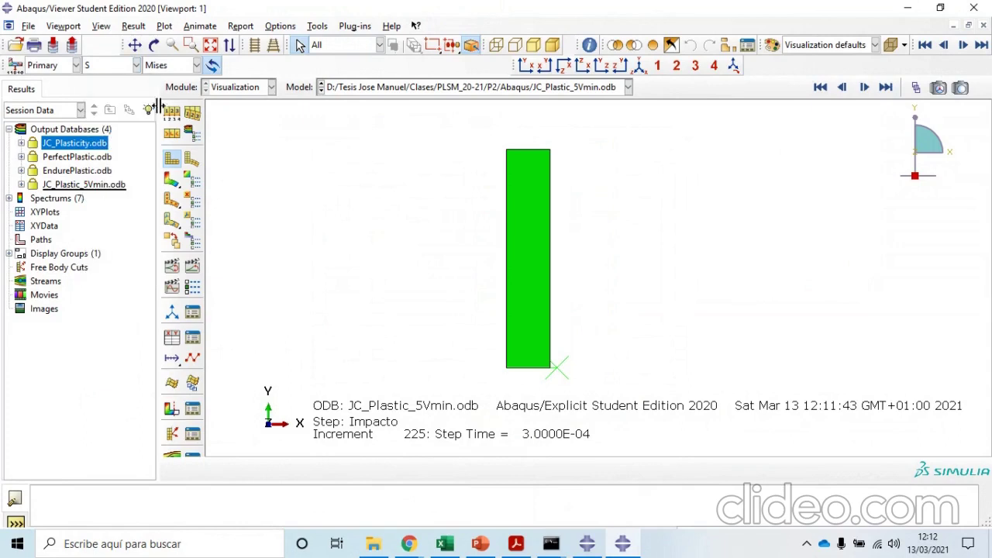
pyautogui.click(172, 178)
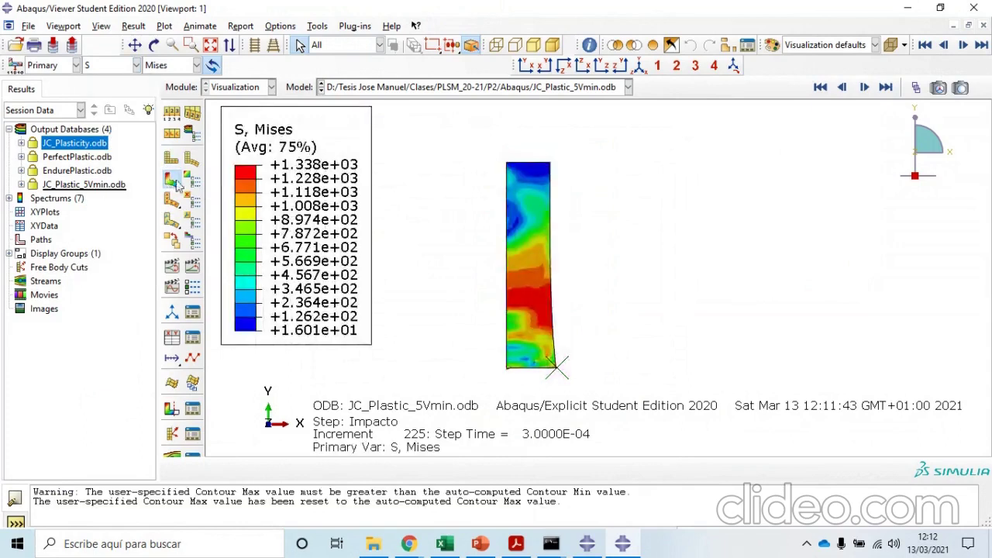
# - Check the 10Vmin job in Abaqus/CAE, then in File Explorer delete all JC_Plastic_10Vmin files except the INP and ODB files
pyautogui.click(587, 544)
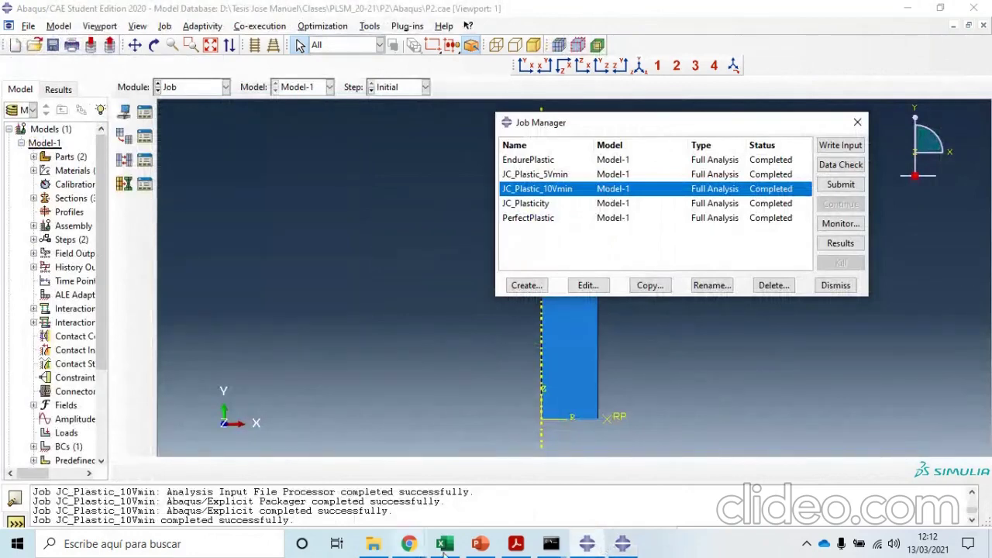
pyautogui.click(375, 545)
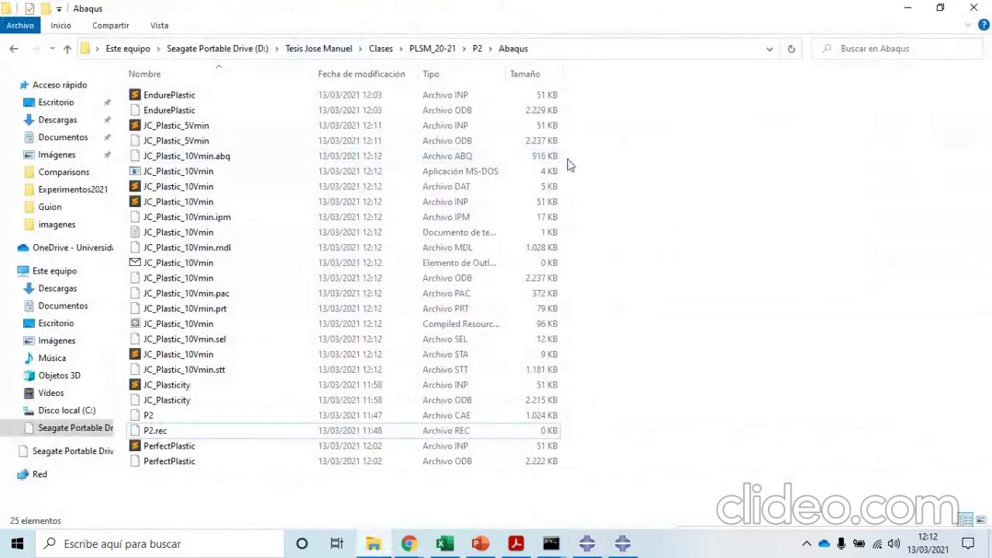
pyautogui.moveTo(572, 156); pyautogui.dragTo(263, 381)
pyautogui.keyDown('ctrl'); pyautogui.click(450, 279); pyautogui.keyUp('ctrl')
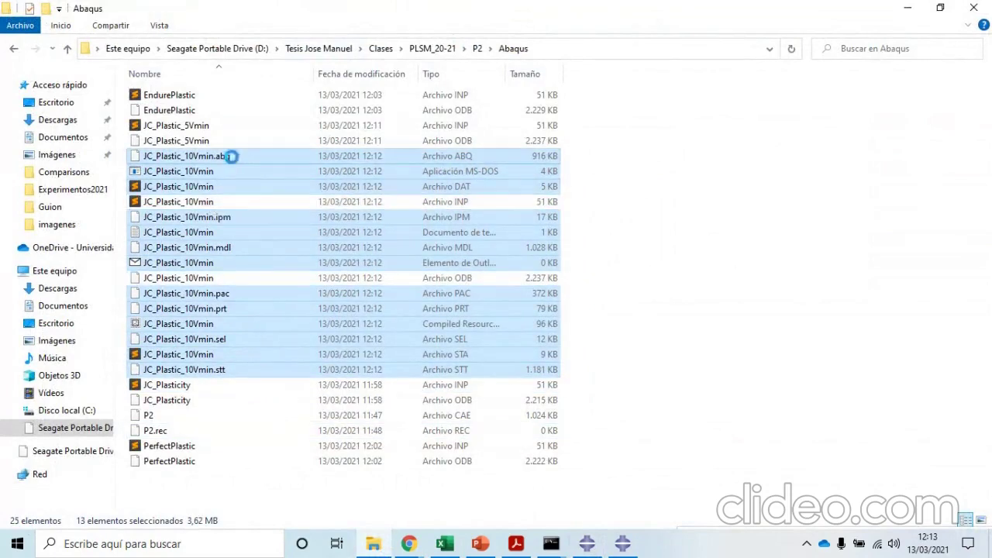
pyautogui.rightClick(231, 157)
pyautogui.click(261, 408)
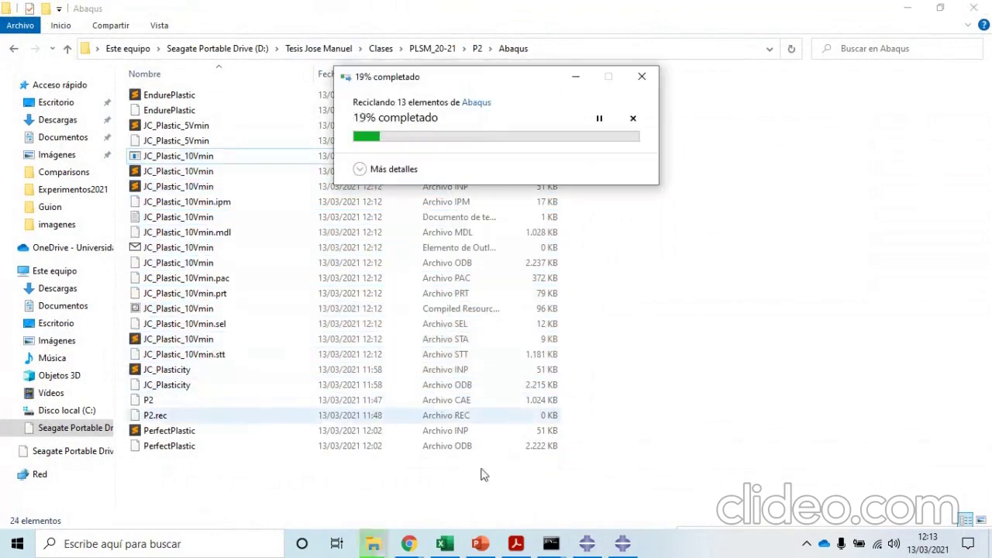
# - Return to Abaqus/Viewer and set the Mises contour plot's specified maximum limit to 996
pyautogui.click(621, 545)
pyautogui.click(621, 545)
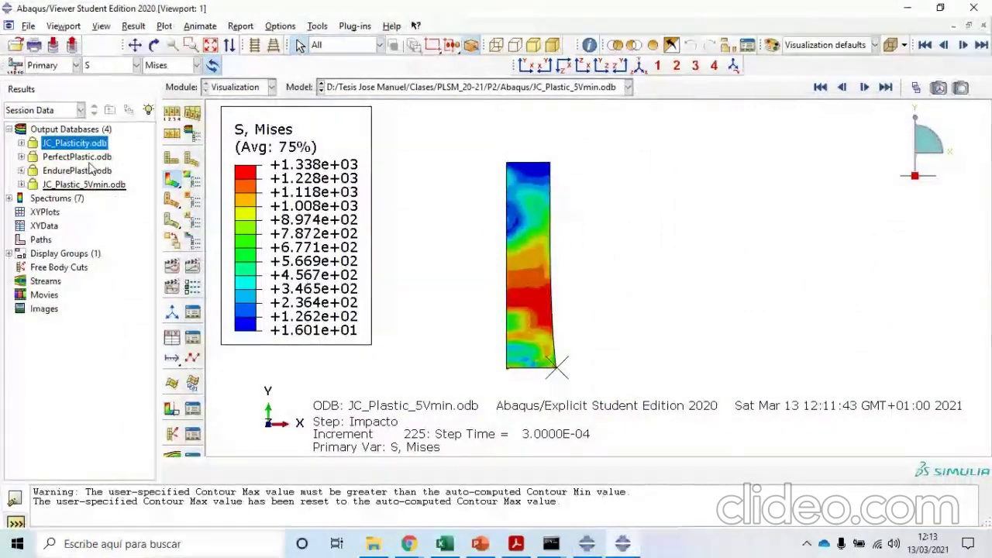
pyautogui.click(193, 180)
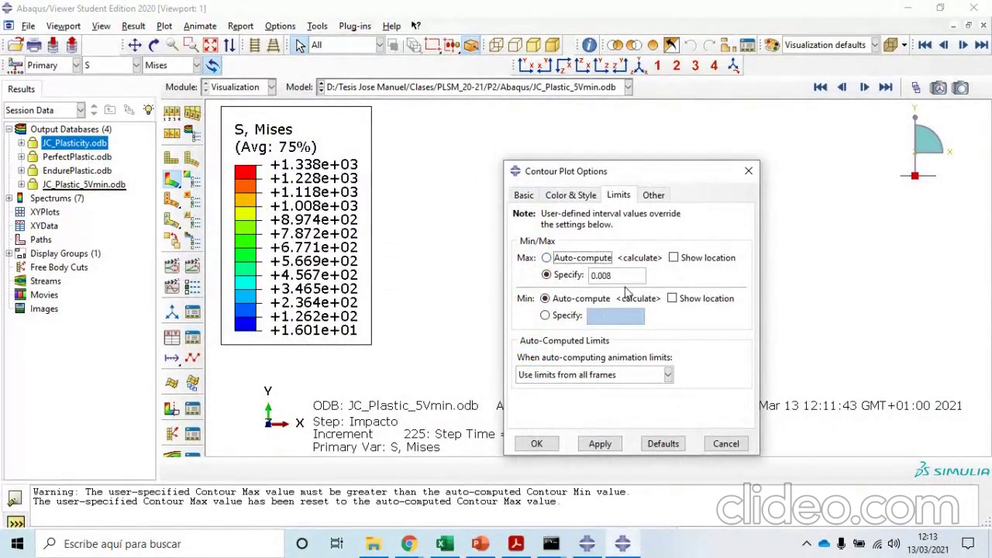
pyautogui.doubleClick(623, 275)
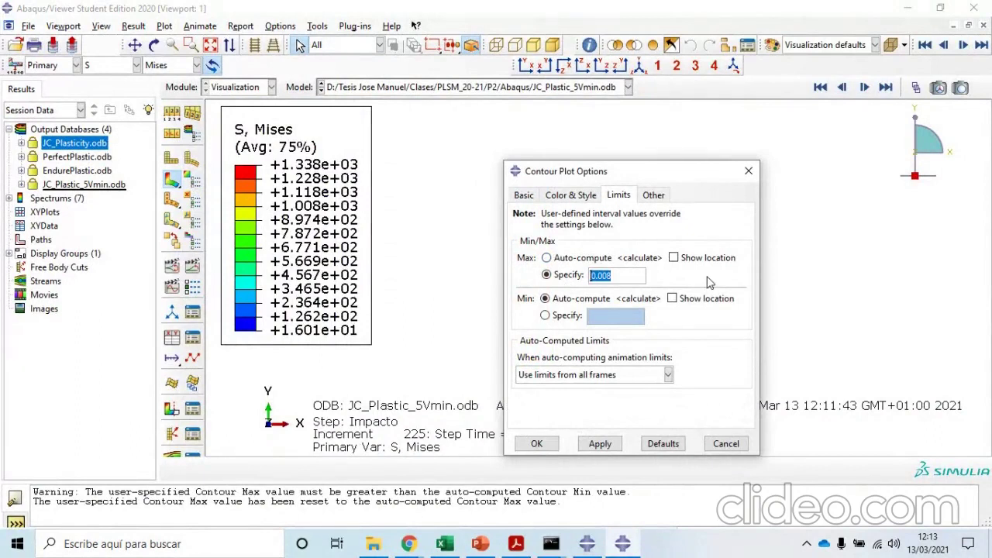
pyautogui.write('996')
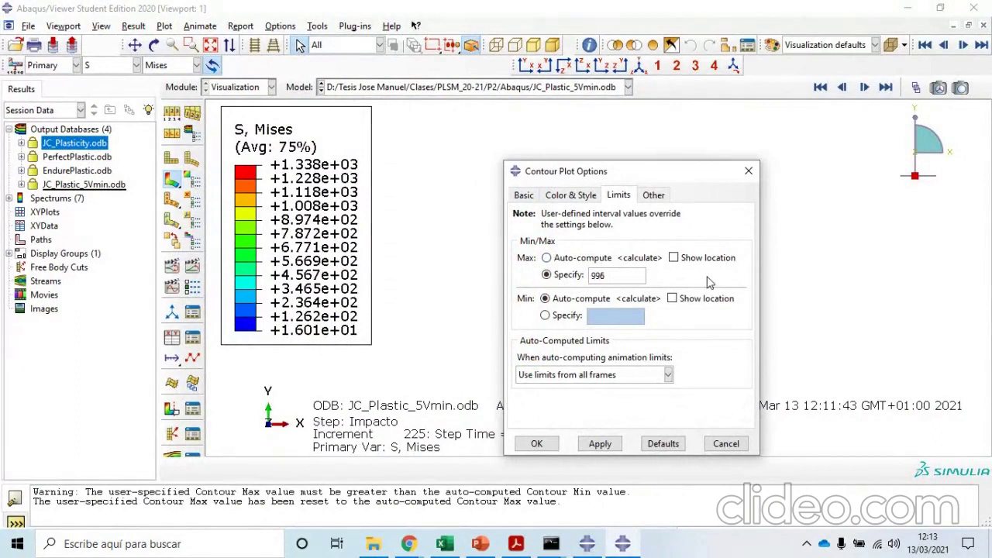
pyautogui.click(535, 444)
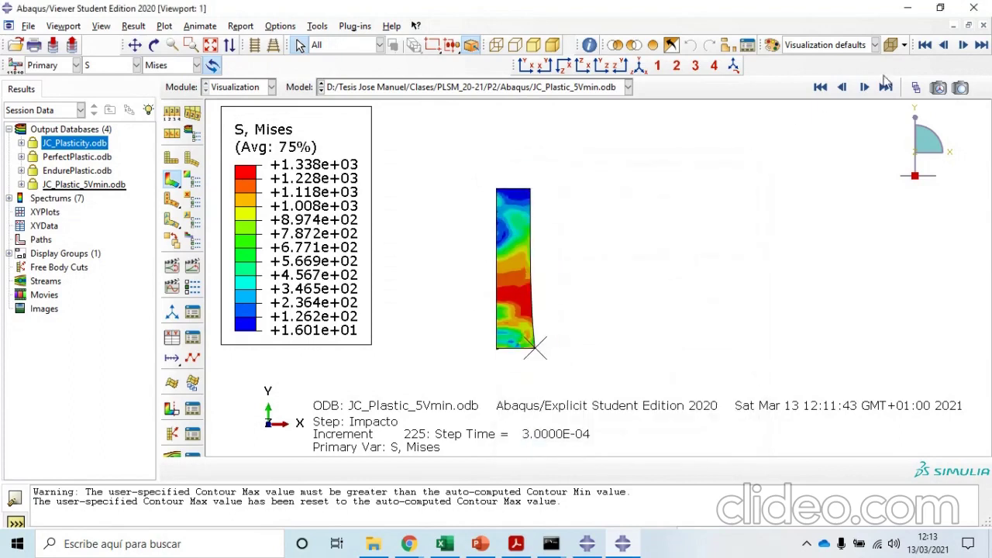
pyautogui.click(192, 179)
pyautogui.click(569, 277)
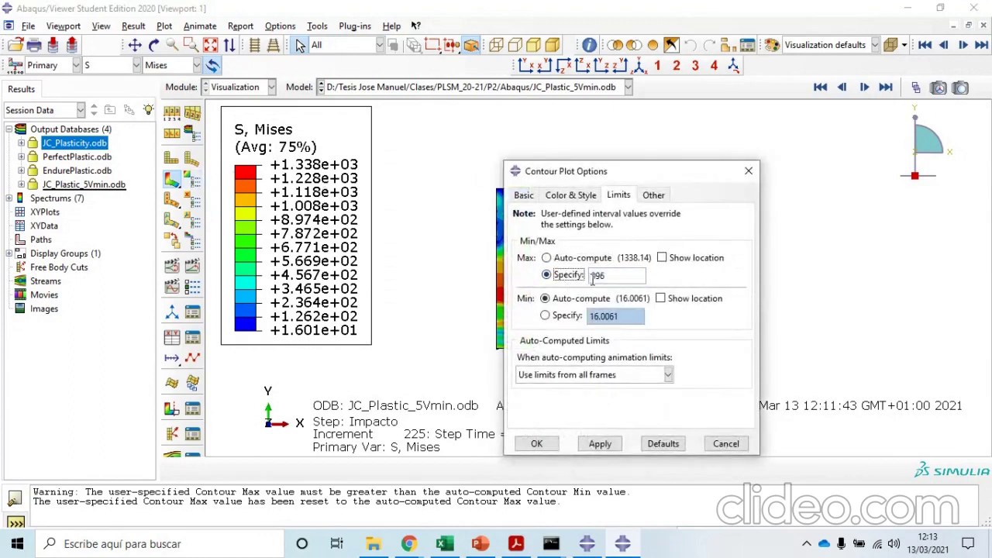
pyautogui.click(603, 278)
pyautogui.click(534, 444)
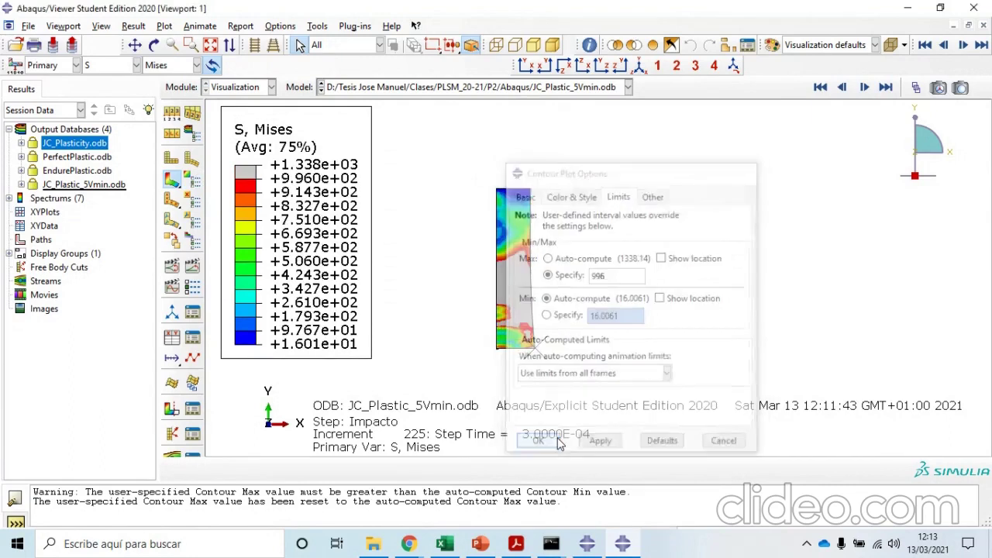
# - Set the common plot options to display all element edges on the projectile's contour plot
pyautogui.scroll(-5, 564, 300)
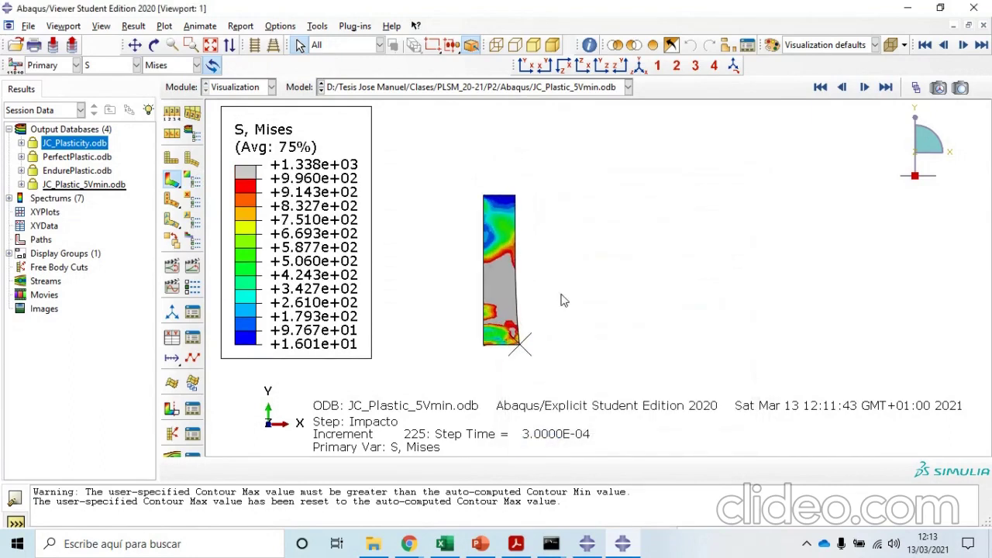
pyautogui.scroll(1, 506, 342)
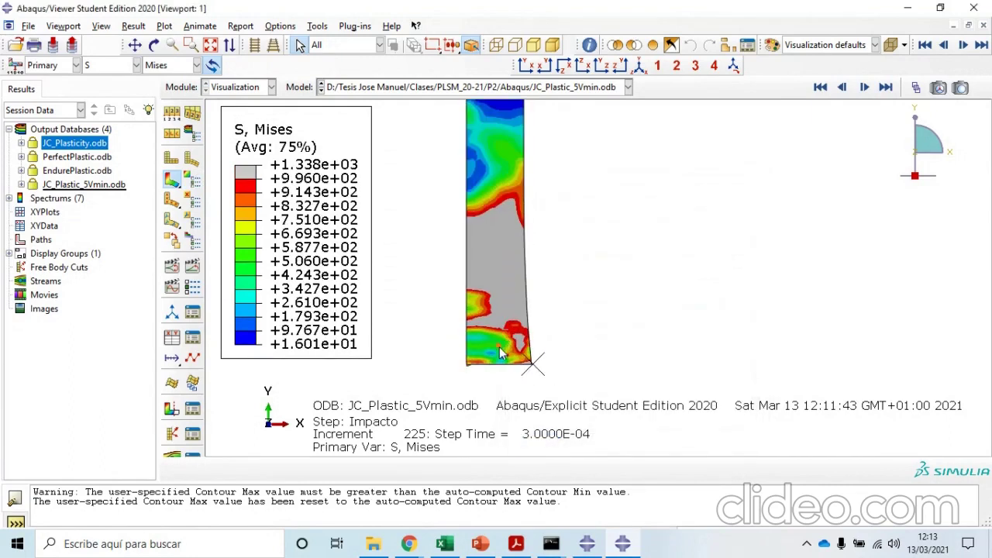
pyautogui.scroll(1, 251, 428)
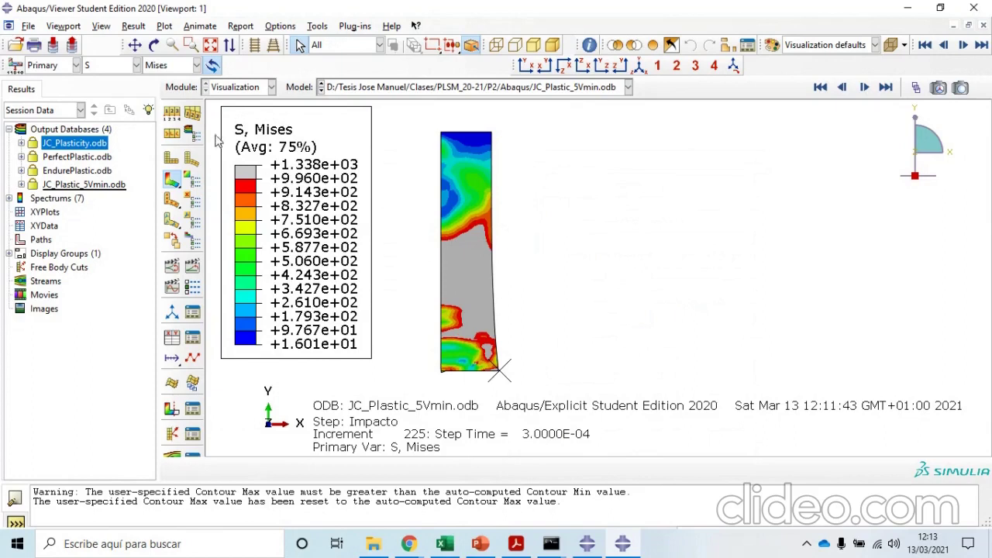
pyautogui.click(172, 113)
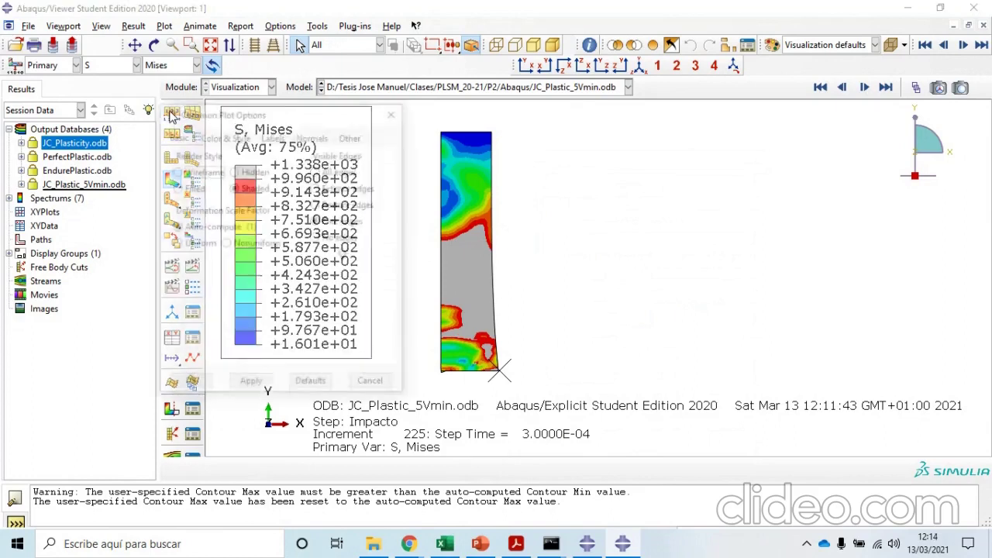
pyautogui.click(320, 188)
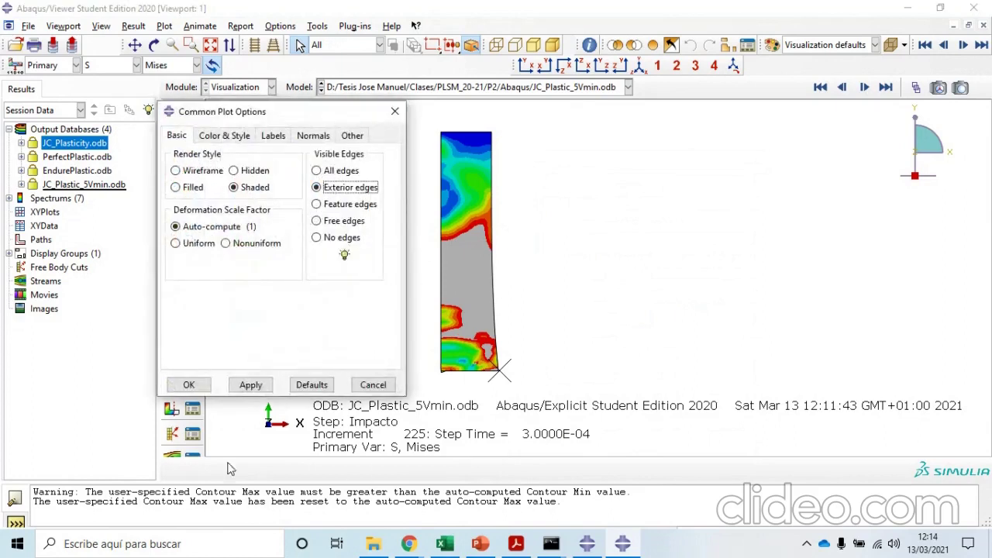
pyautogui.click(190, 383)
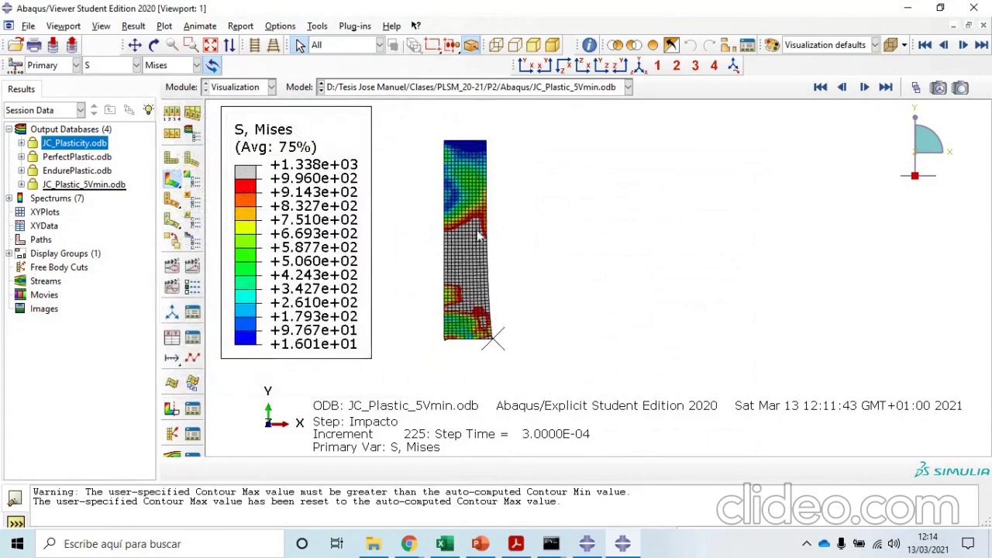
# - Query the projectile's plastified length as a distance, taking the node at the grey zone's upper boundary as the first node
pyautogui.scroll(3, 488, 349)
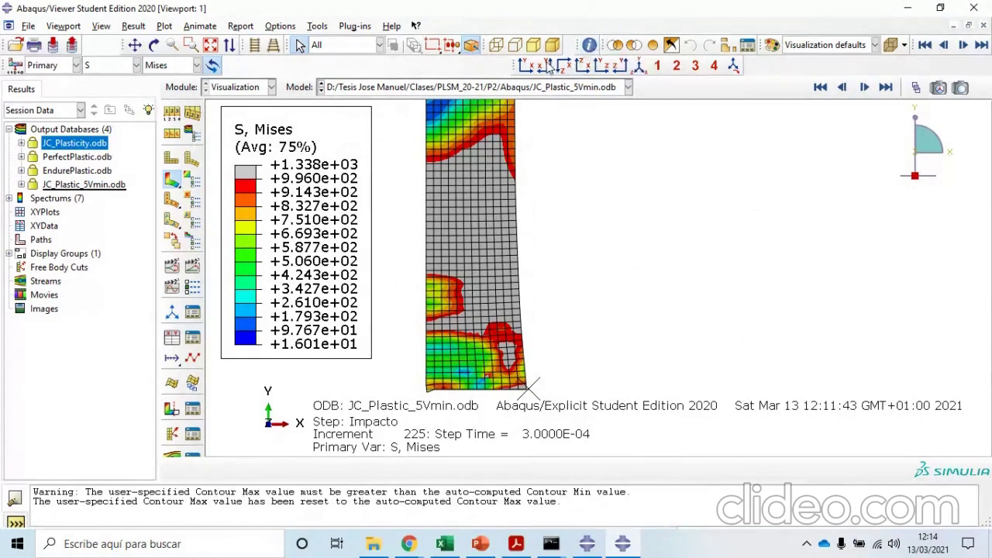
pyautogui.click(589, 44)
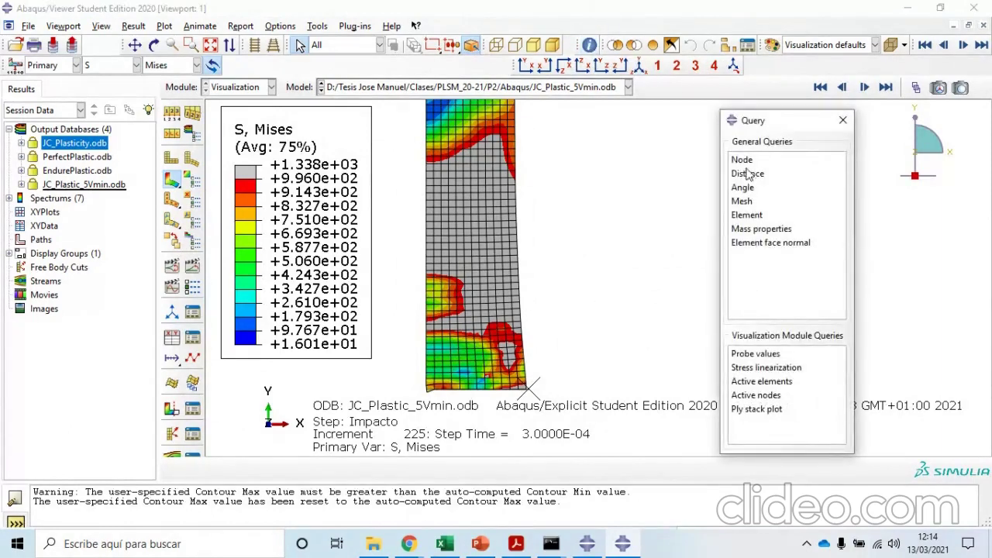
pyautogui.click(746, 176)
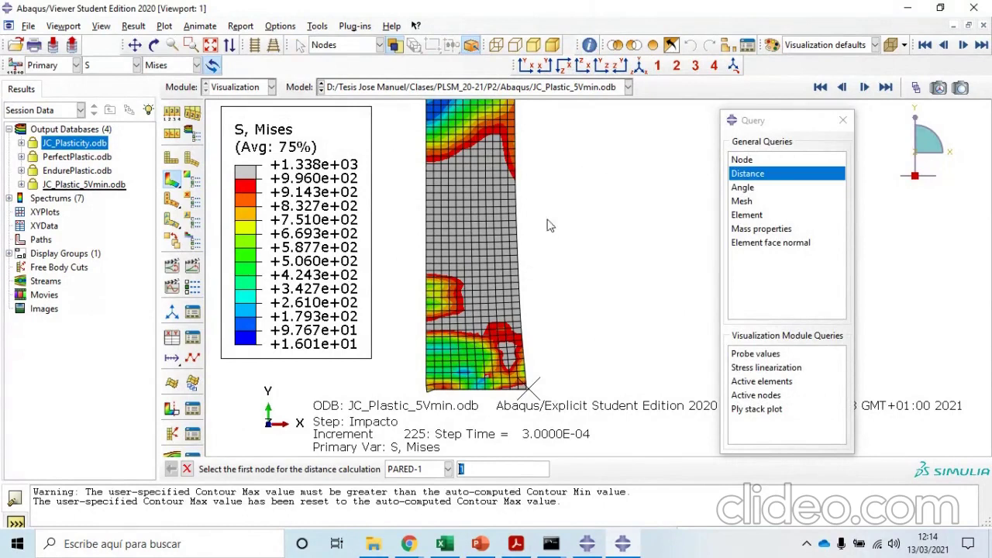
pyautogui.scroll(-5, 500, 132)
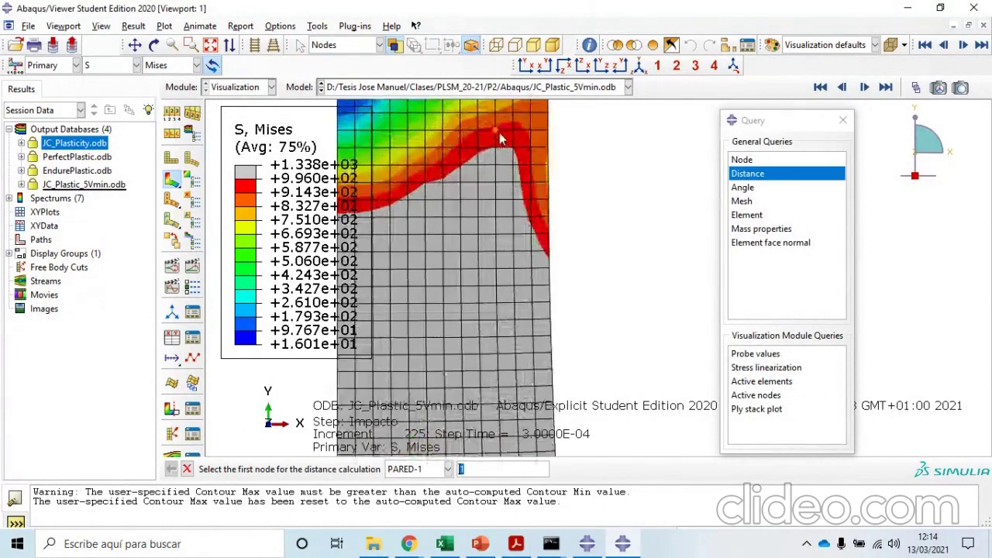
pyautogui.click(493, 147)
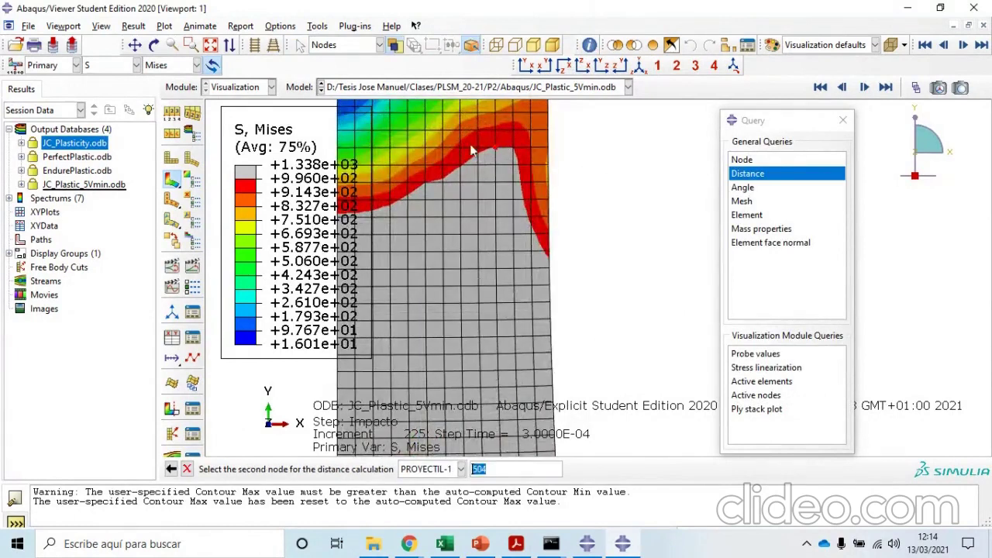
pyautogui.scroll(5, 494, 147)
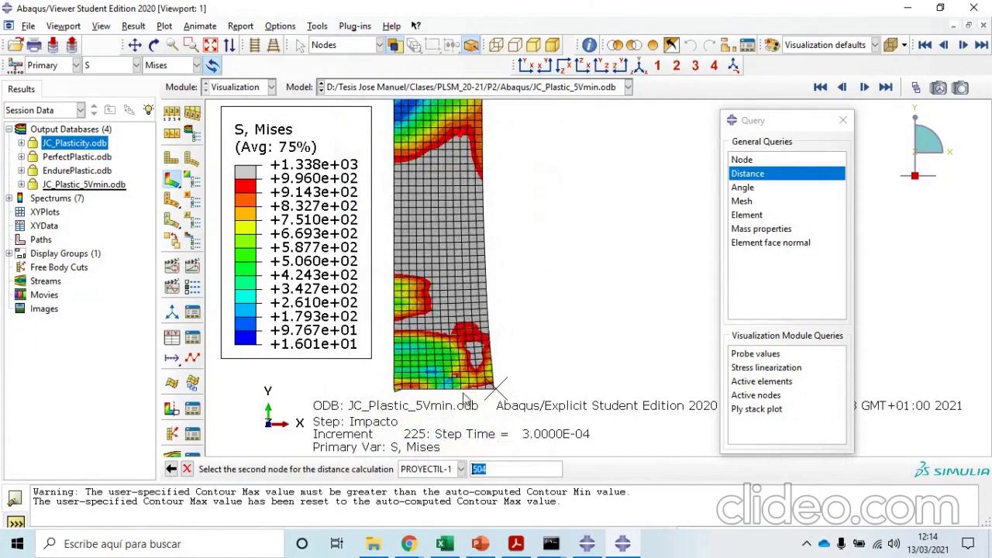